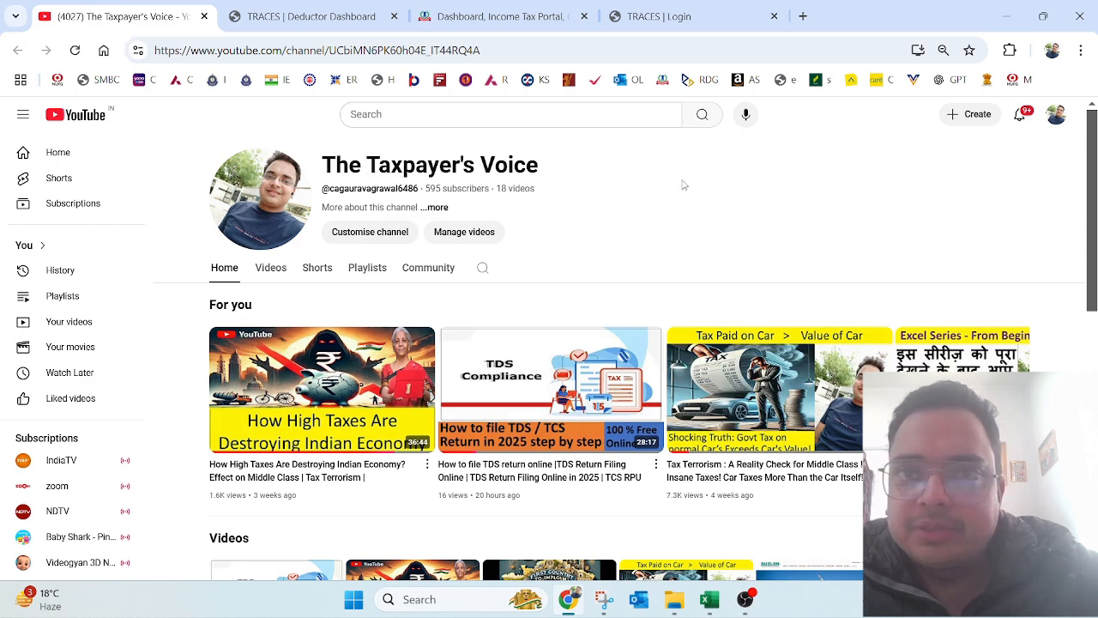
Step: Search Google for 'traces' and open the tdscpc.gov.in TRACES portal
{"action": "left_click", "coordinate": [702, 24]}
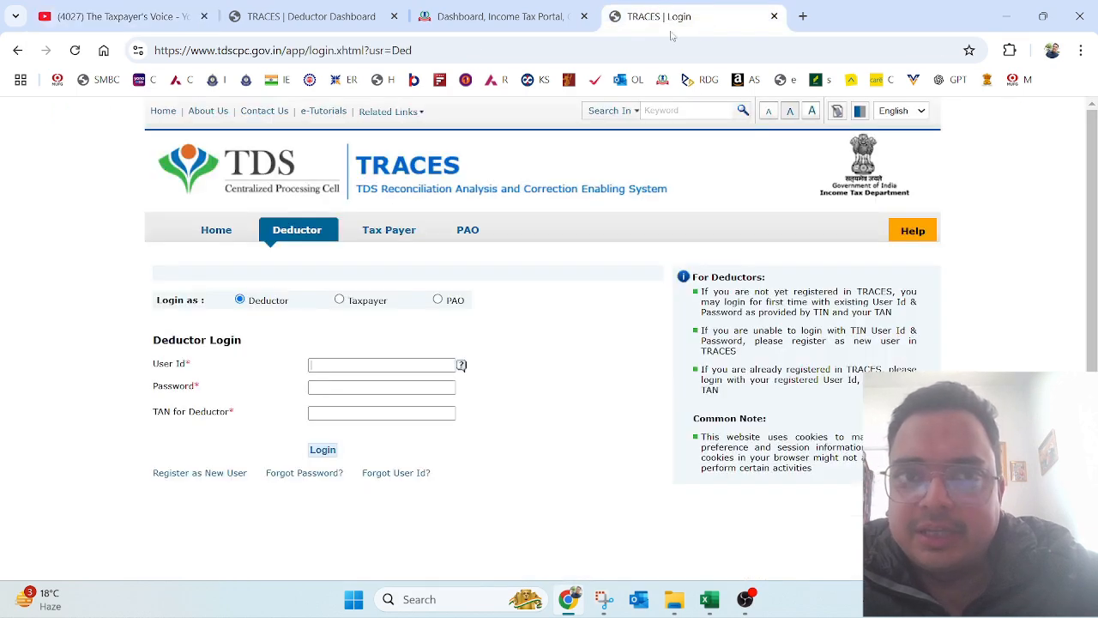
{"action": "left_click", "coordinate": [512, 54]}
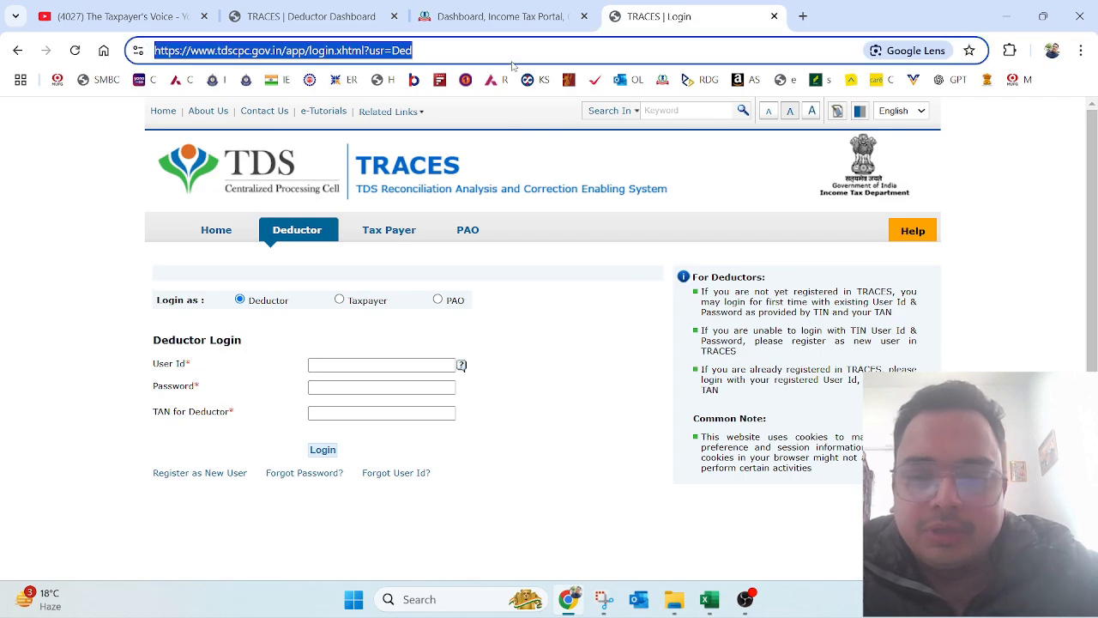
{"action": "type", "text": "traces"}
{"action": "key", "text": "Return"}
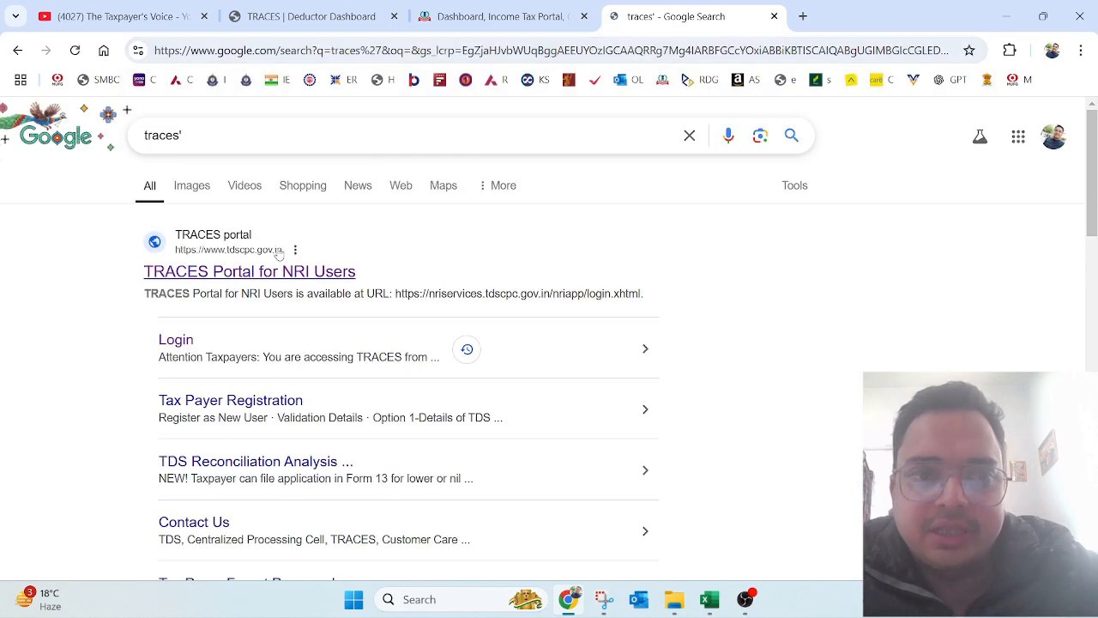
{"action": "left_click", "coordinate": [267, 273]}
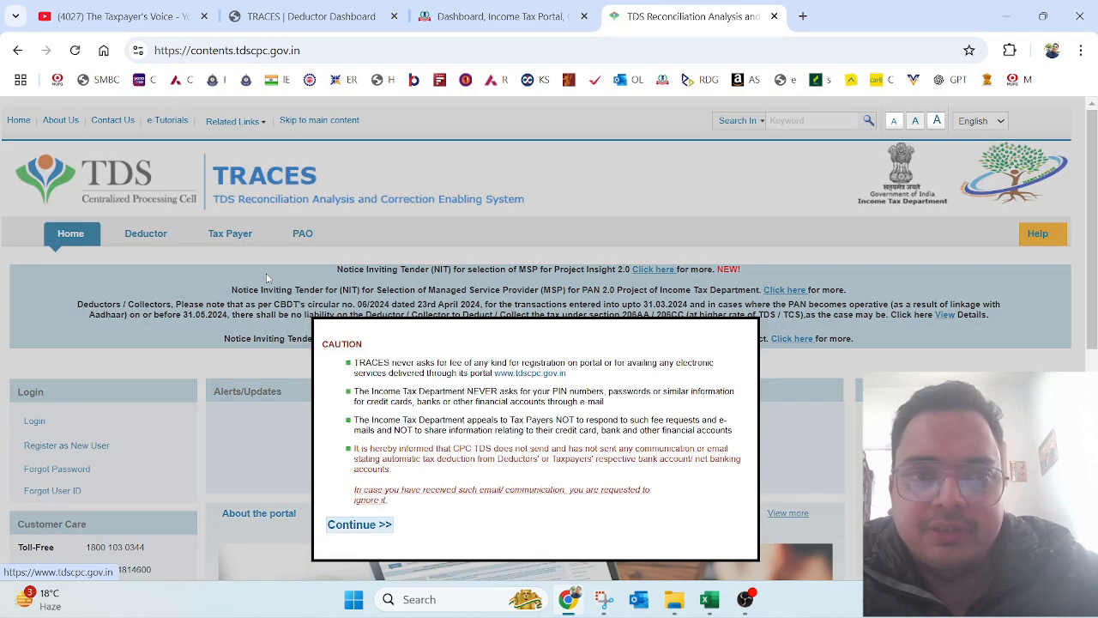
Step: Dismiss the caution notice and open the Deductor login page
{"action": "left_click", "coordinate": [360, 525]}
{"action": "mouse_move", "coordinate": [101, 425]}
{"action": "left_click", "coordinate": [193, 420]}
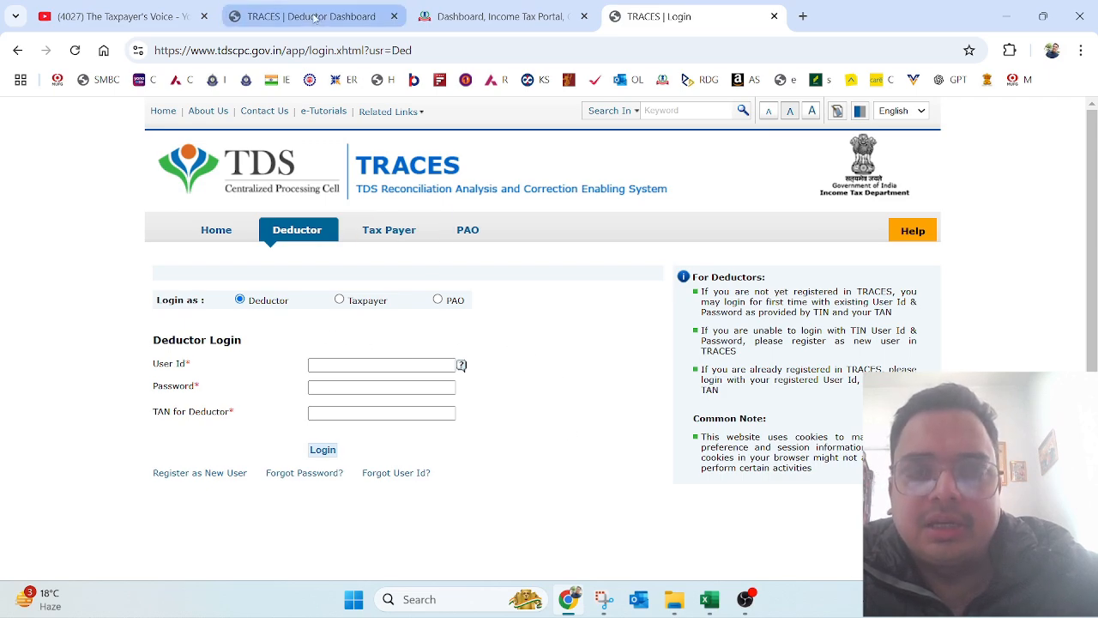
Step: On the Deductor Dashboard, open View Default Summary from the Defaults menu
{"action": "left_click", "coordinate": [315, 17]}
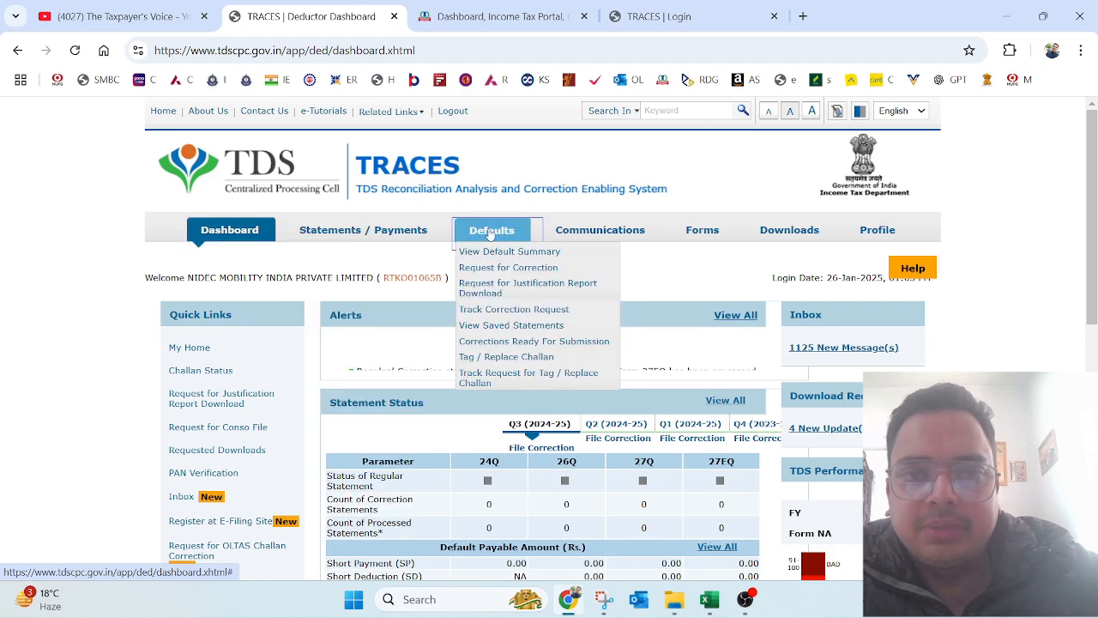
{"action": "mouse_move", "coordinate": [792, 245]}
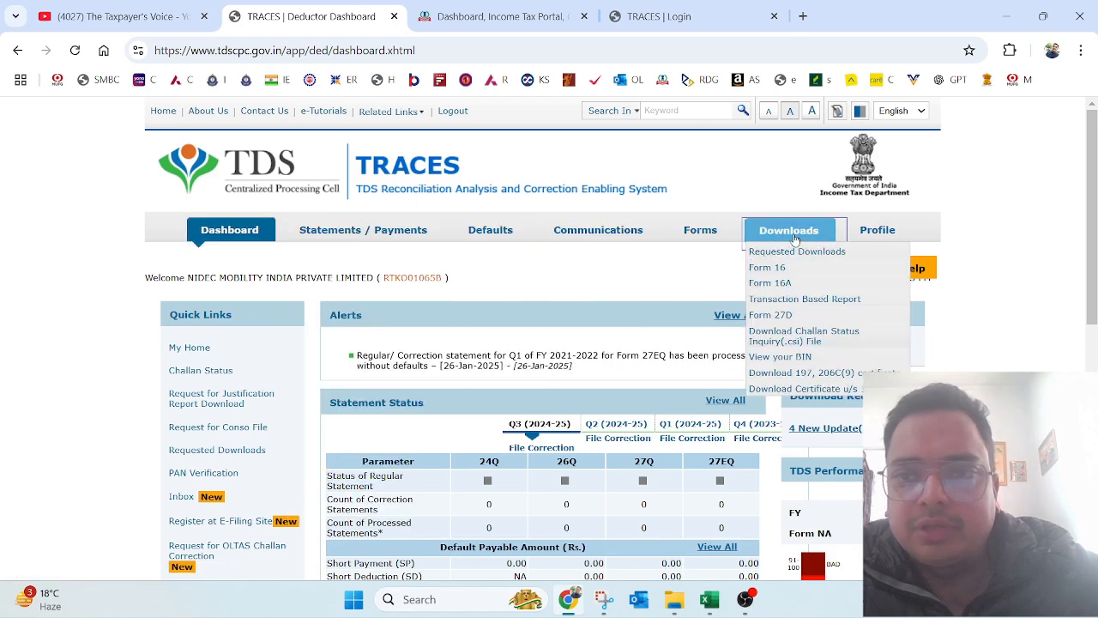
{"action": "mouse_move", "coordinate": [489, 240]}
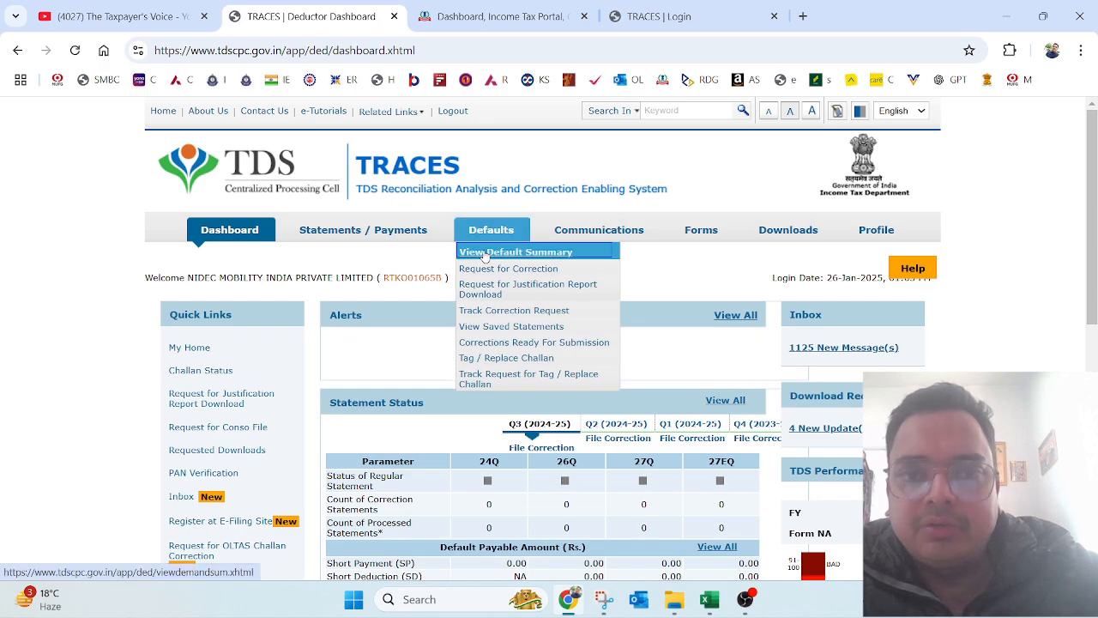
{"action": "left_click", "coordinate": [485, 253]}
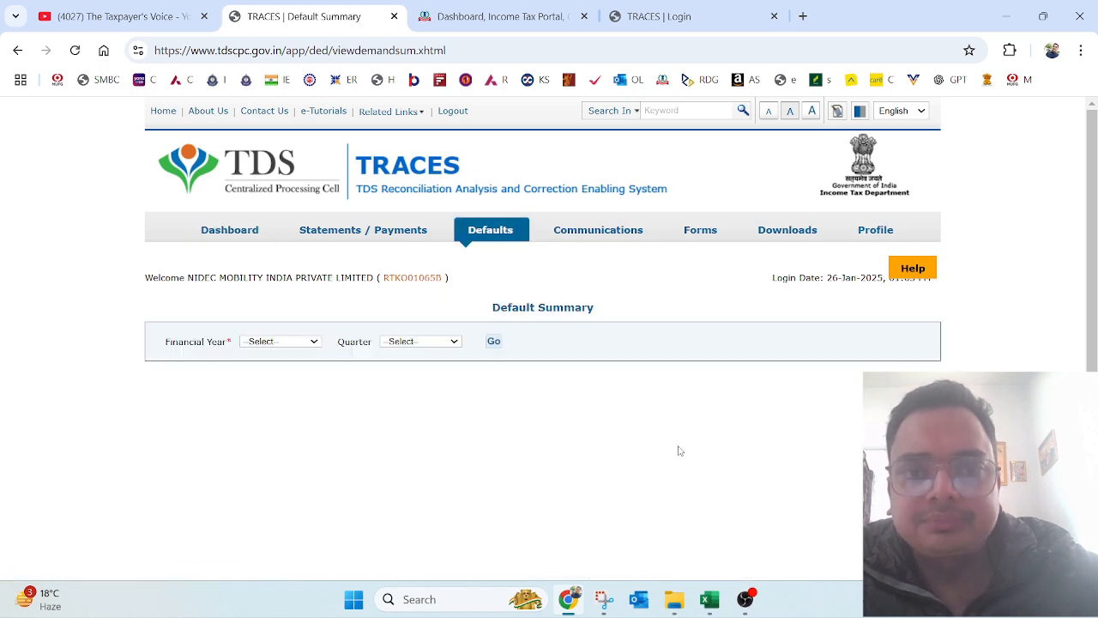
Step: Fetch the default summary for financial year 2018-19, quarter Q3
{"action": "left_click_drag", "start_coordinate": [1096, 327], "coordinate": [1096, 334]}
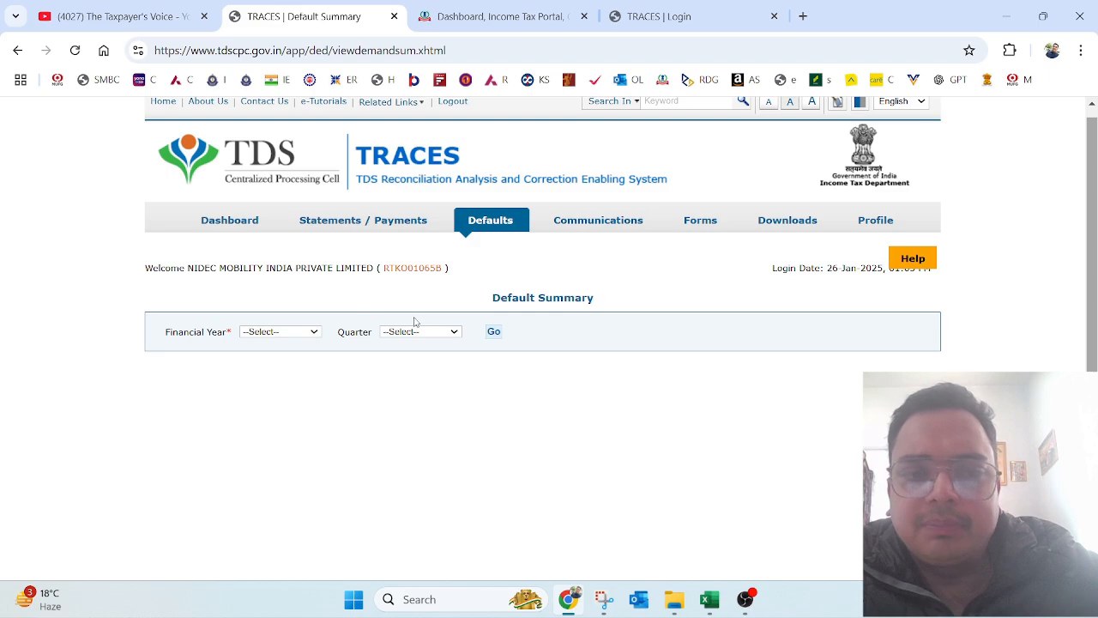
{"action": "left_click", "coordinate": [278, 332]}
{"action": "left_click", "coordinate": [429, 434]}
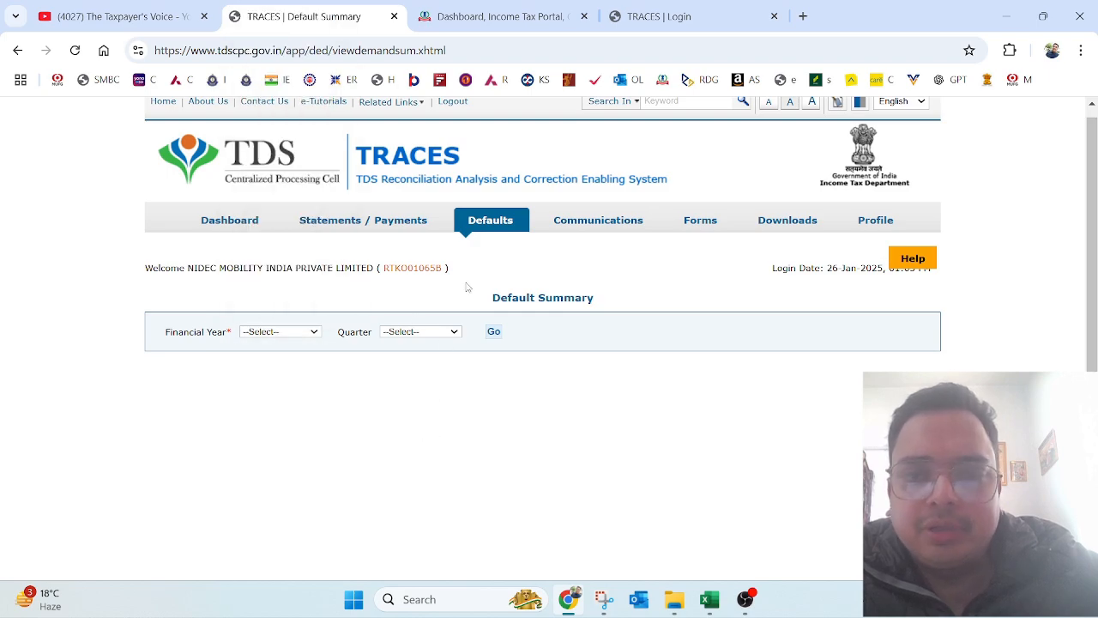
{"action": "mouse_move", "coordinate": [494, 226]}
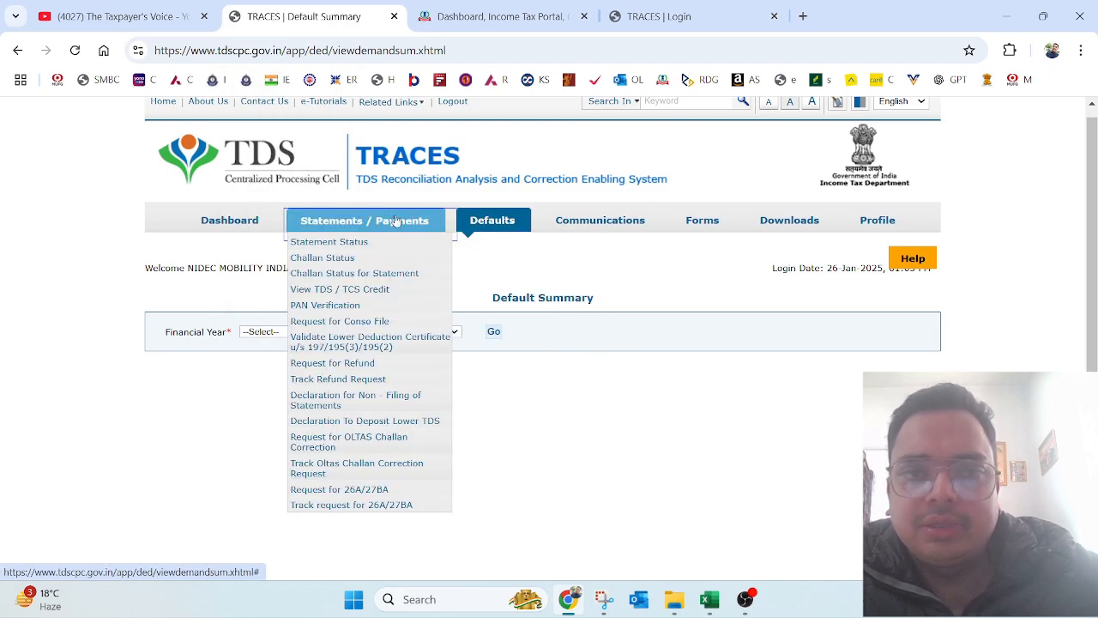
{"action": "left_click", "coordinate": [279, 332]}
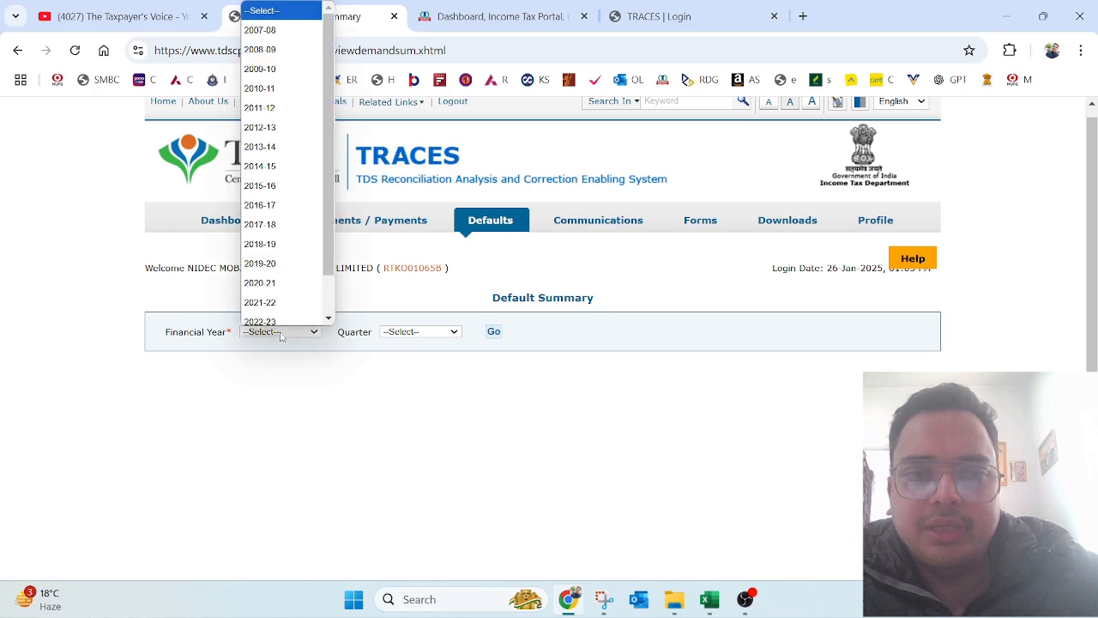
{"action": "left_click", "coordinate": [262, 240]}
{"action": "left_click", "coordinate": [429, 334]}
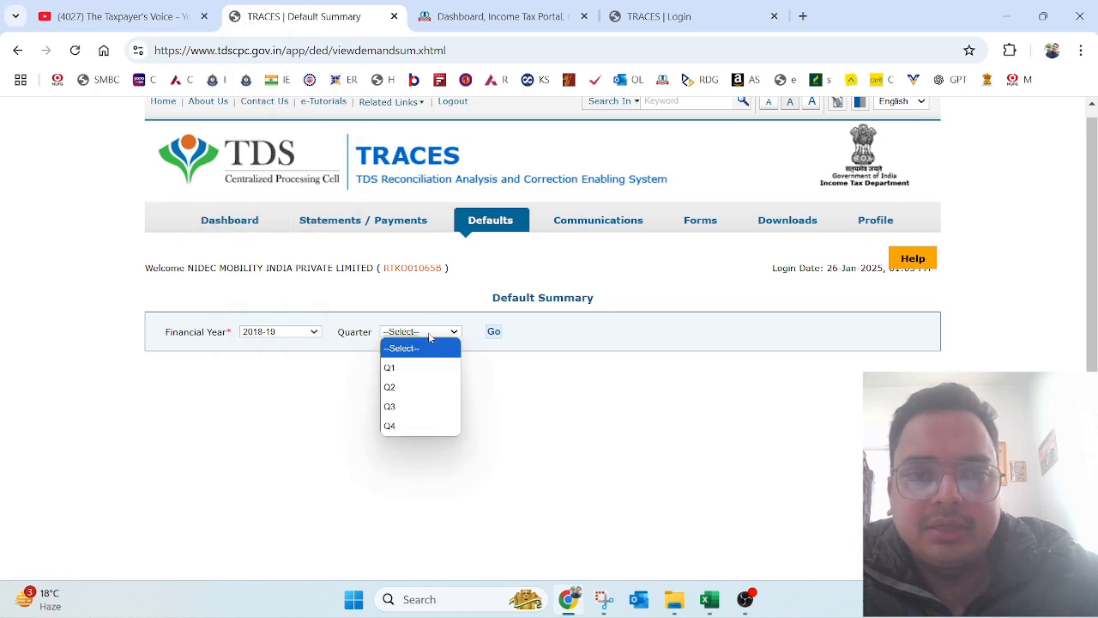
{"action": "left_click", "coordinate": [412, 406]}
{"action": "left_click", "coordinate": [493, 331]}
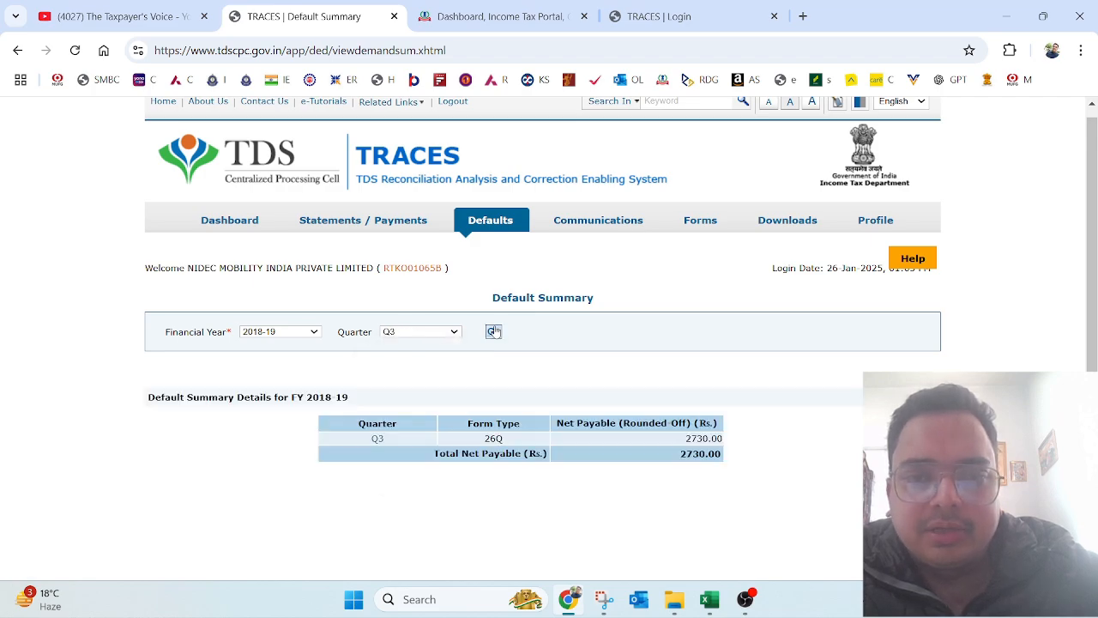
Step: Open the Q3 2018-19 details and highlight short deduction 1823.04 and interest 902.00
{"action": "left_click", "coordinate": [377, 439]}
{"action": "scroll", "coordinate": [376, 443], "scroll_direction": "down", "scroll_amount": 5}
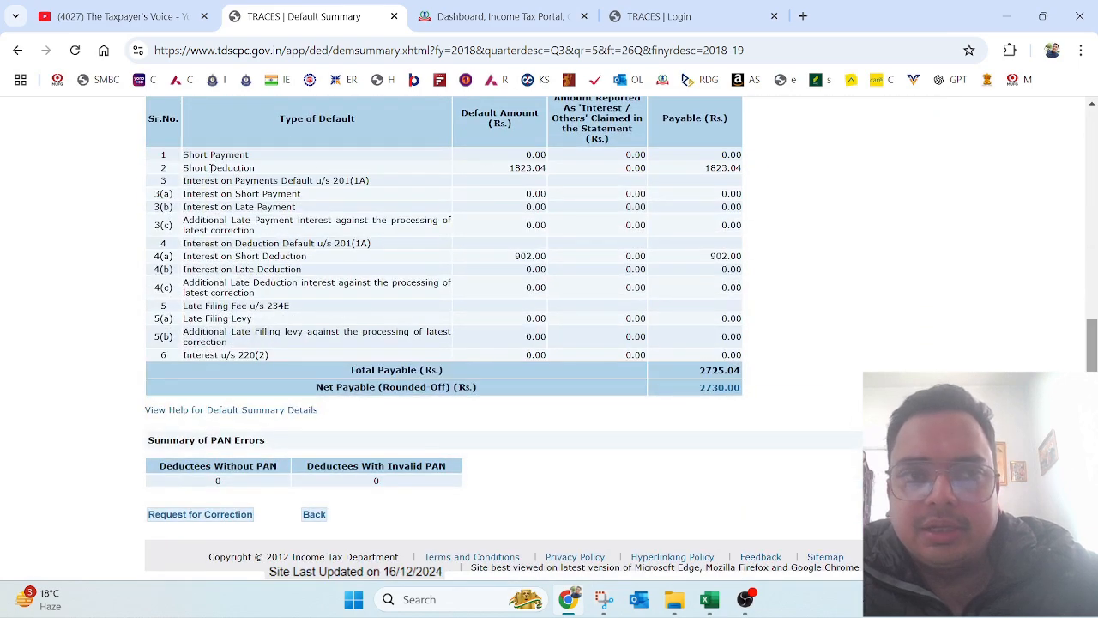
{"action": "left_click_drag", "start_coordinate": [185, 168], "coordinate": [267, 171]}
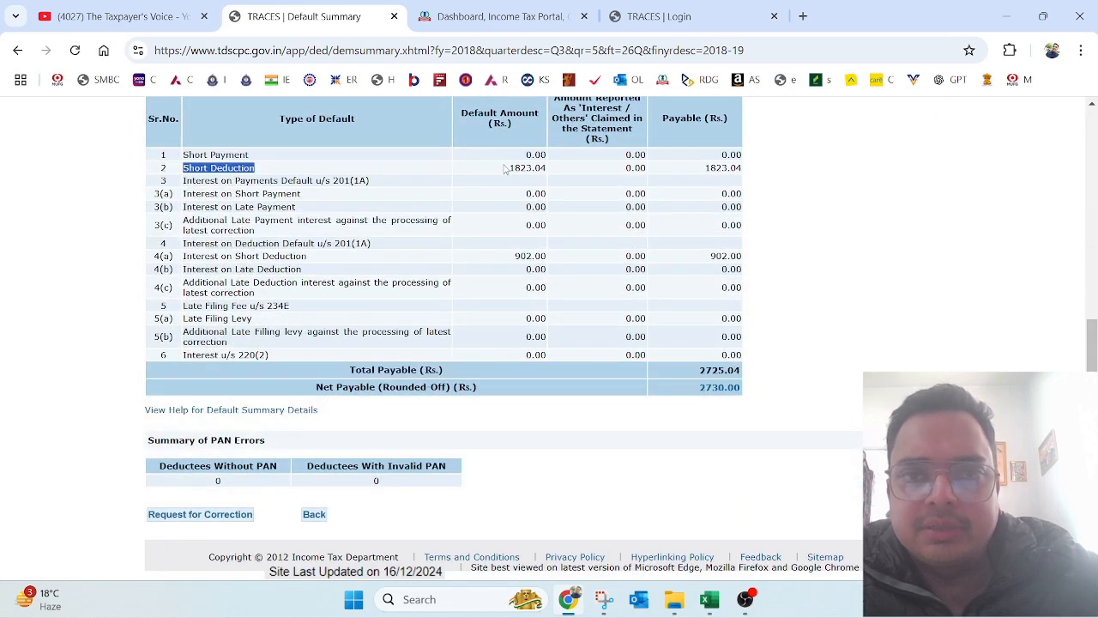
{"action": "left_click_drag", "start_coordinate": [504, 168], "coordinate": [547, 169]}
{"action": "left_click", "coordinate": [543, 178]}
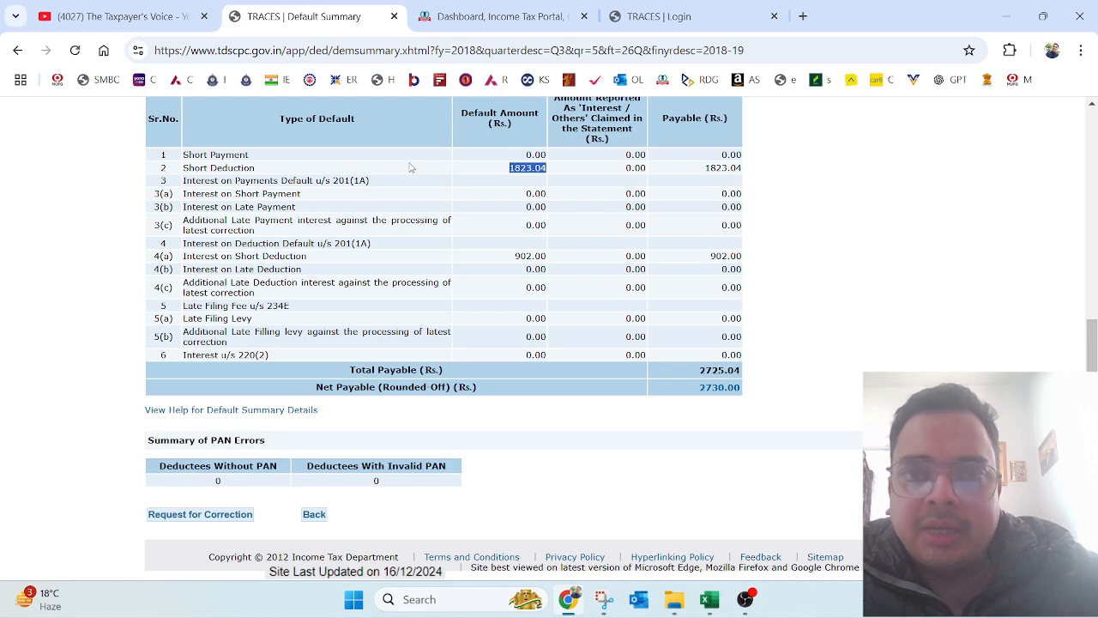
{"action": "left_click", "coordinate": [507, 174]}
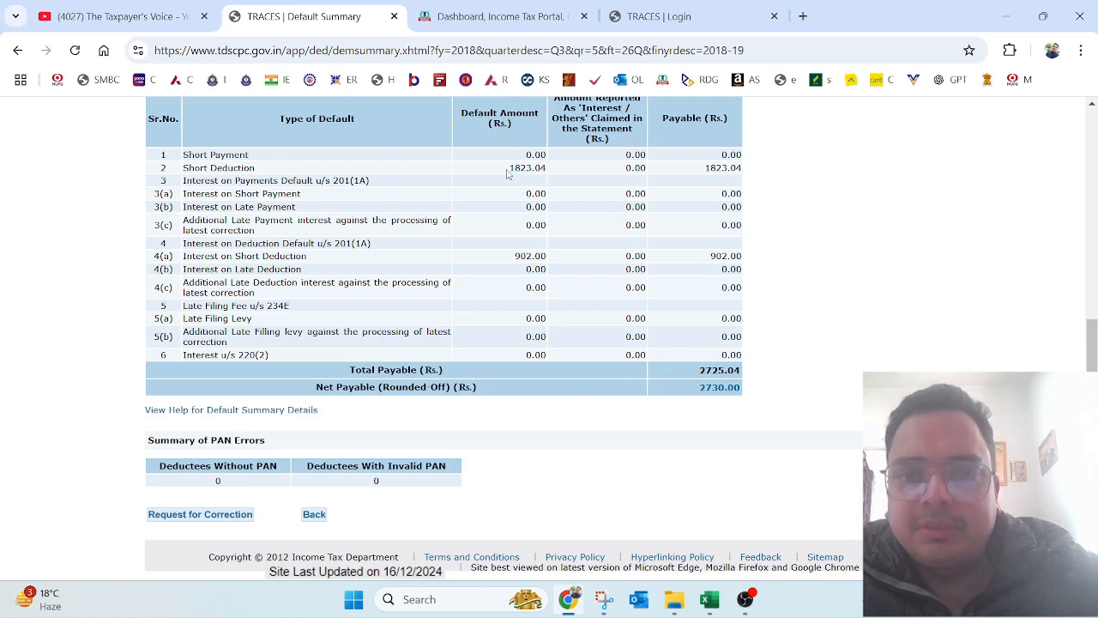
{"action": "left_click_drag", "start_coordinate": [507, 174], "coordinate": [559, 164]}
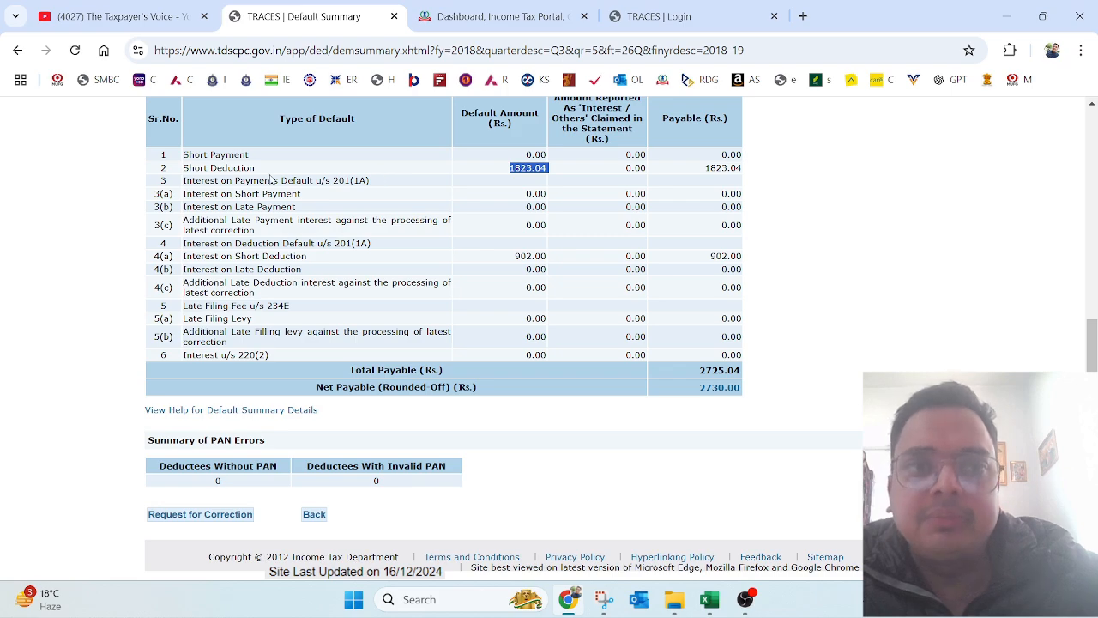
{"action": "left_click_drag", "start_coordinate": [271, 177], "coordinate": [185, 177]}
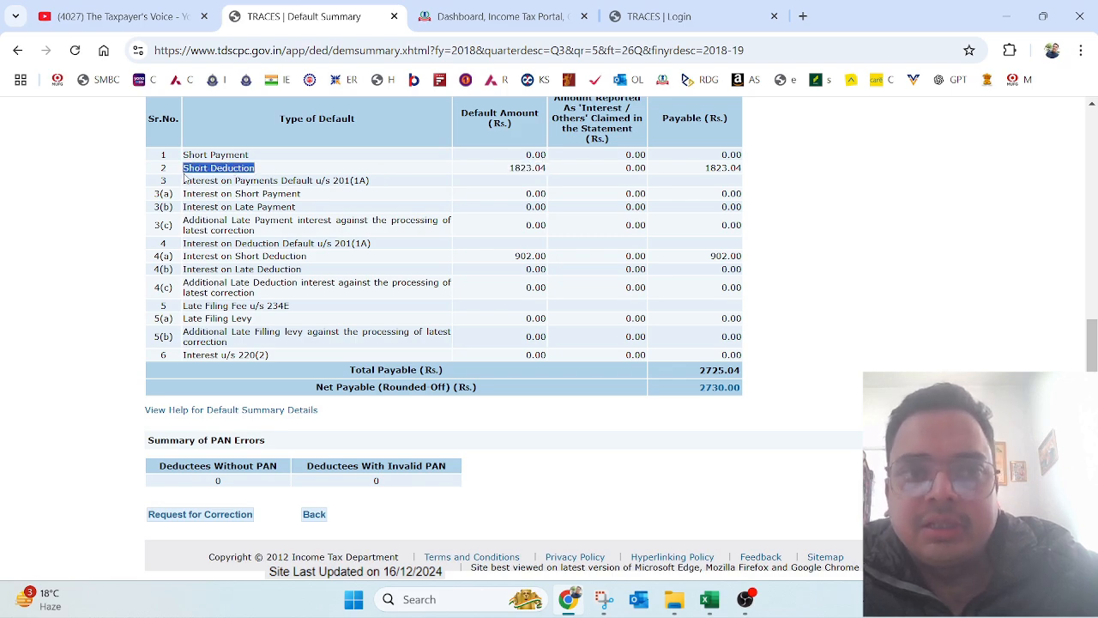
{"action": "left_click_drag", "start_coordinate": [318, 262], "coordinate": [182, 258]}
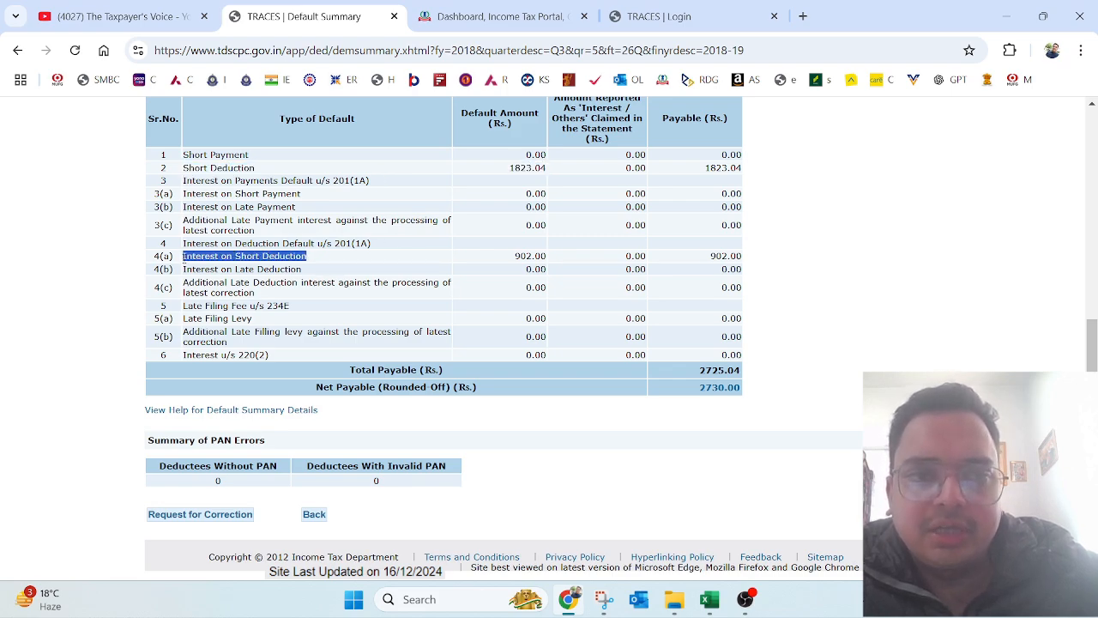
{"action": "left_click_drag", "start_coordinate": [503, 175], "coordinate": [553, 170]}
{"action": "left_click_drag", "start_coordinate": [515, 256], "coordinate": [544, 255]}
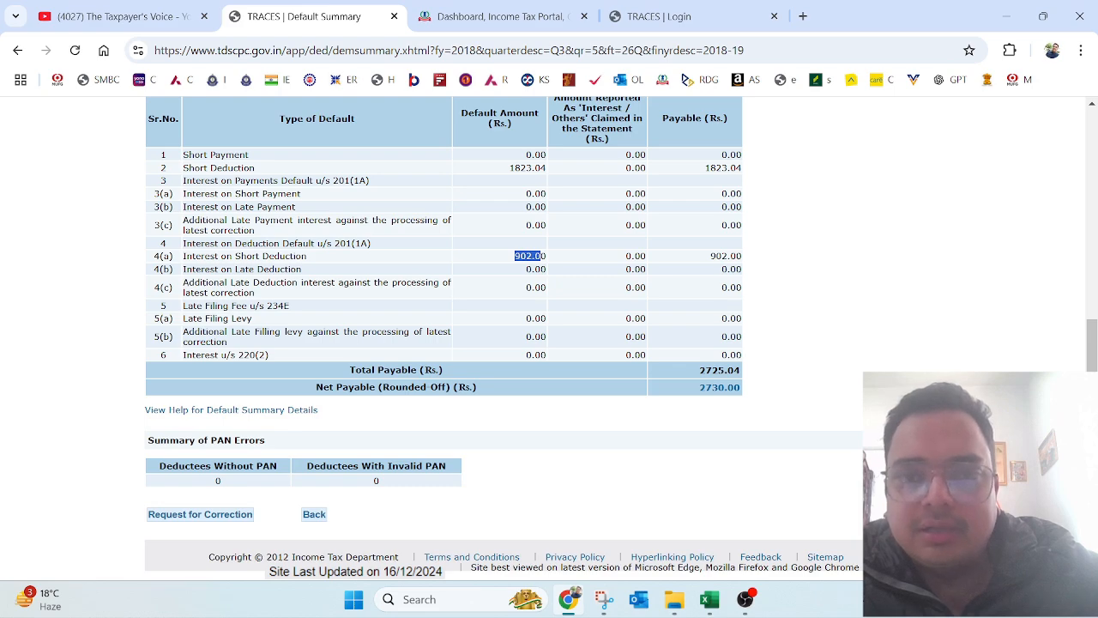
Step: Scroll back to the top and go to Statements / Payments > Request for Conso File
{"action": "left_click_drag", "start_coordinate": [1091, 346], "coordinate": [1095, 204]}
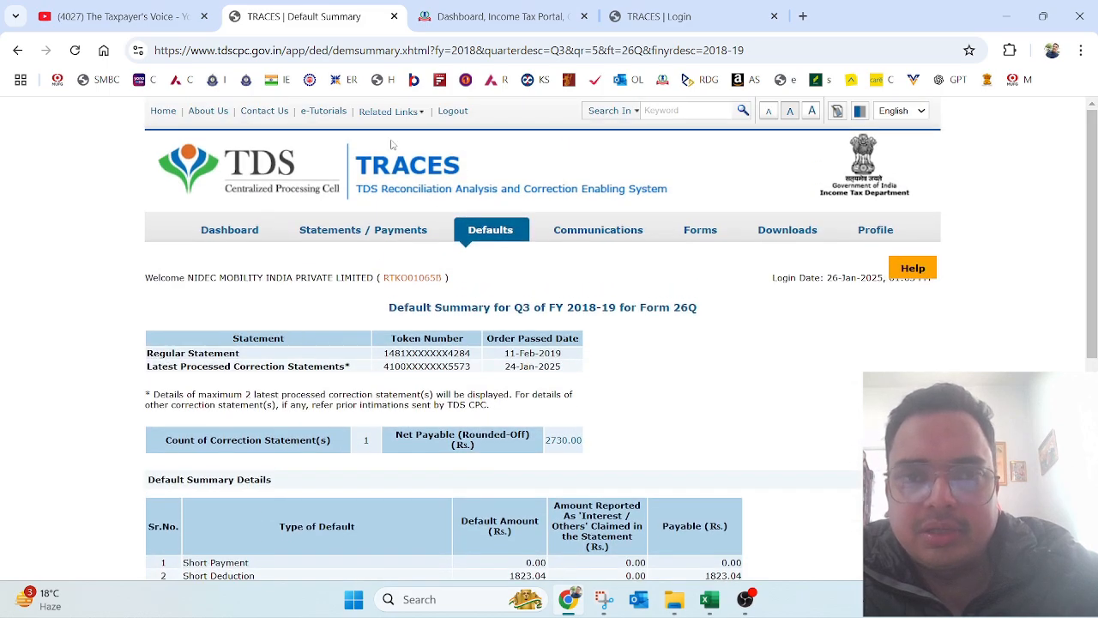
{"action": "left_click_drag", "start_coordinate": [1096, 265], "coordinate": [1096, 480]}
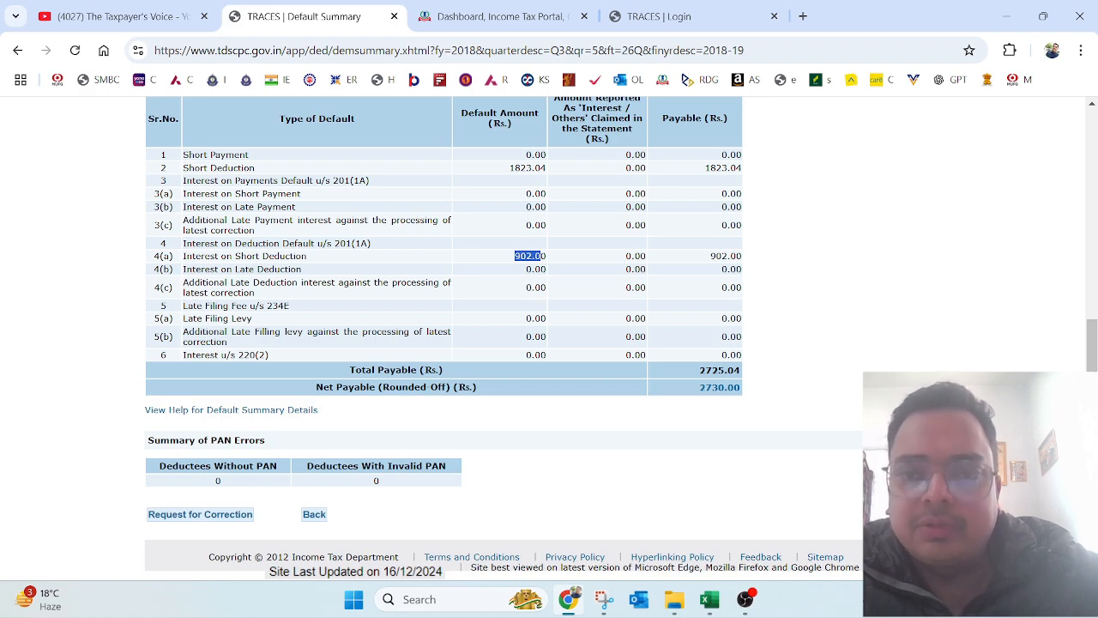
{"action": "scroll", "coordinate": [791, 343], "scroll_direction": "up", "scroll_amount": 5}
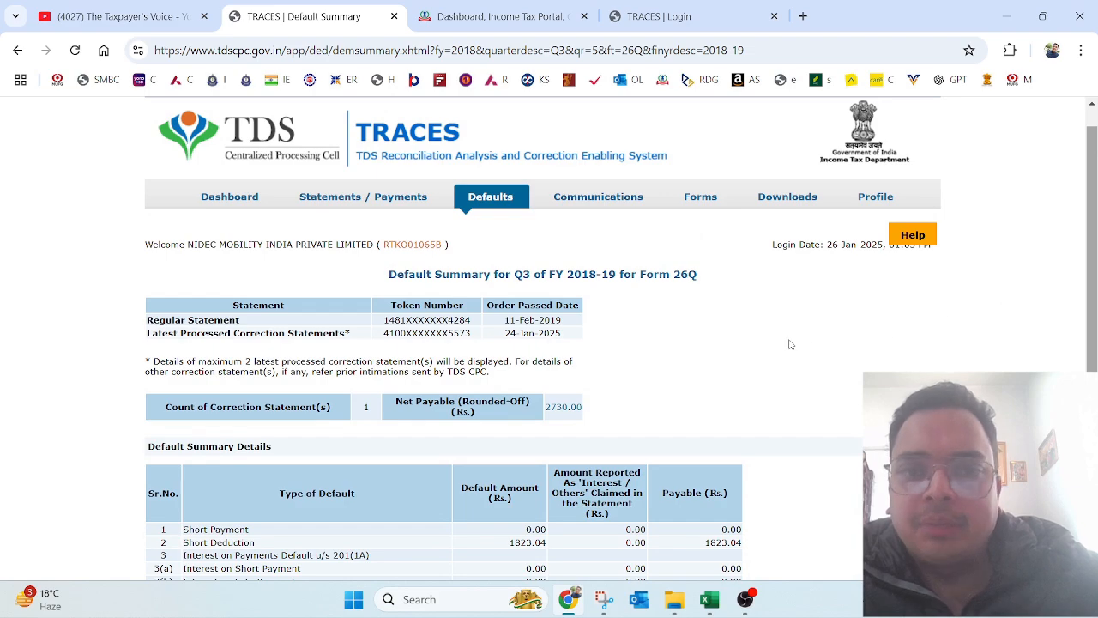
{"action": "mouse_move", "coordinate": [789, 199]}
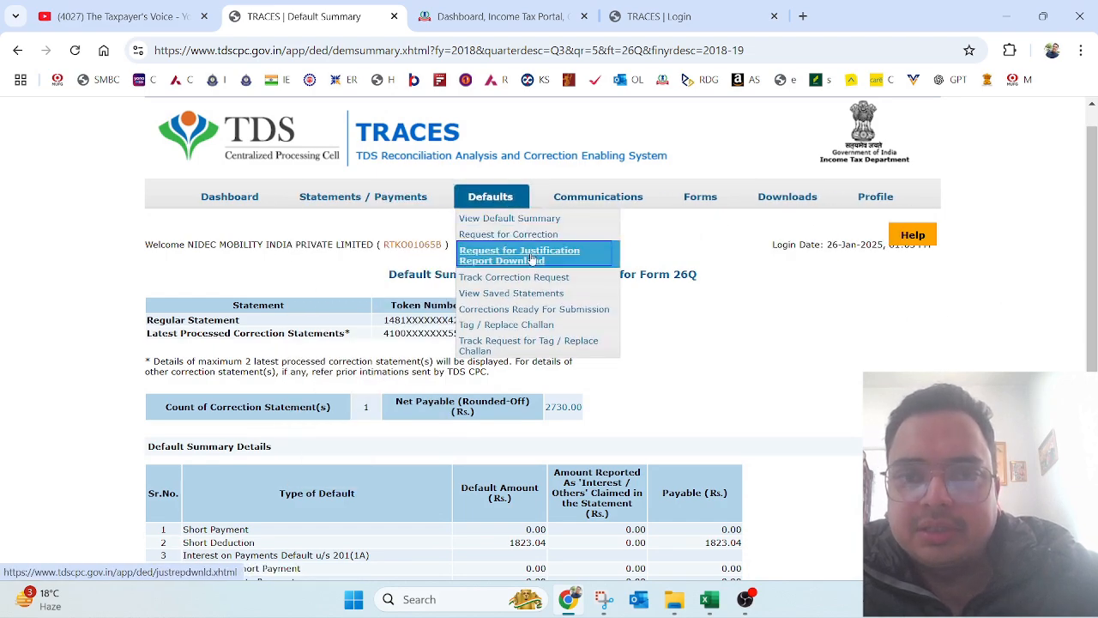
{"action": "mouse_move", "coordinate": [348, 210]}
{"action": "left_click", "coordinate": [340, 298]}
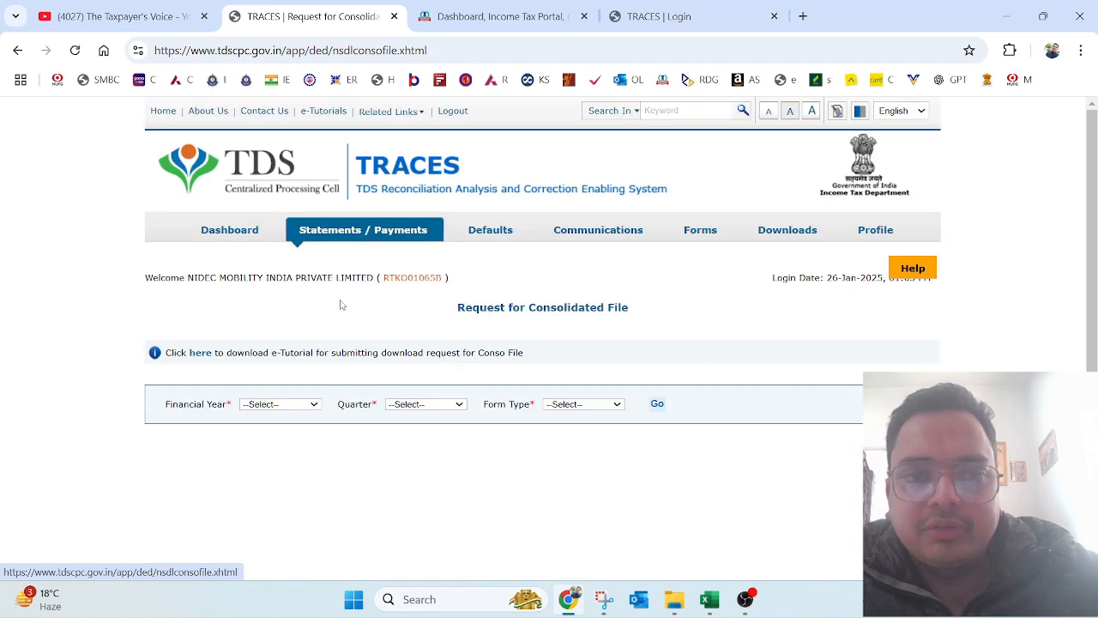
{"action": "left_click", "coordinate": [306, 404]}
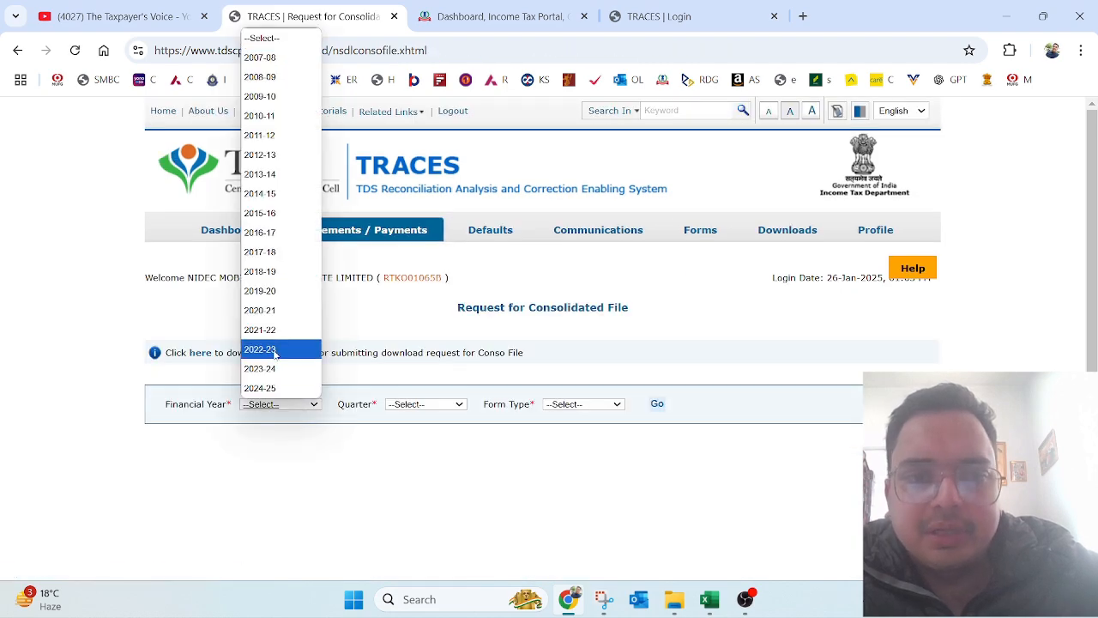
{"action": "left_click", "coordinate": [274, 271]}
{"action": "left_click", "coordinate": [428, 412]}
{"action": "left_click", "coordinate": [417, 475]}
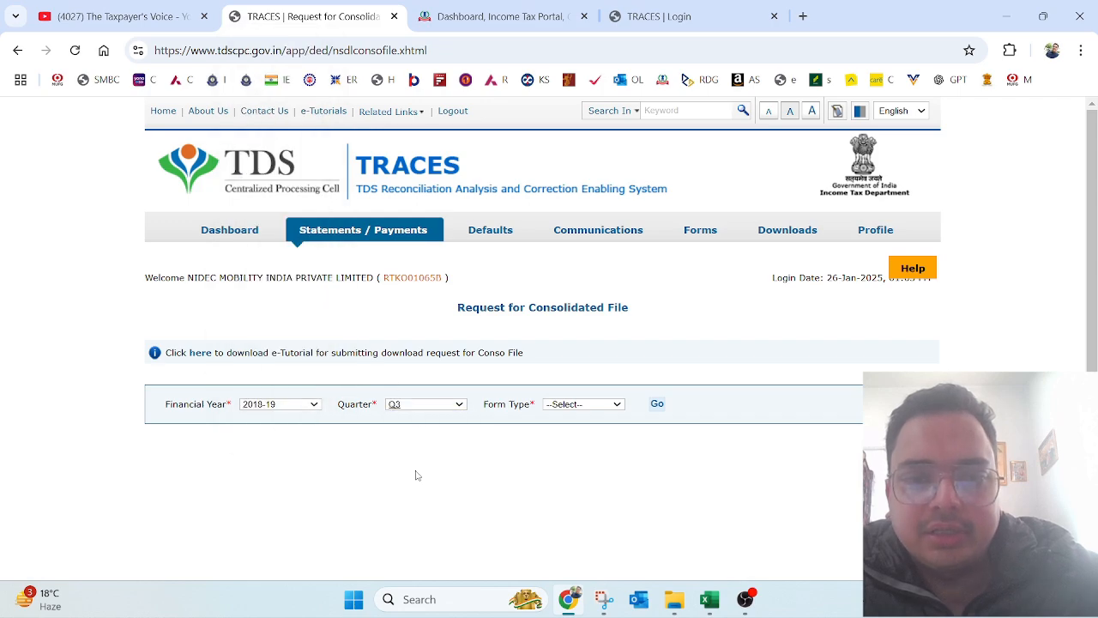
{"action": "left_click", "coordinate": [603, 407]}
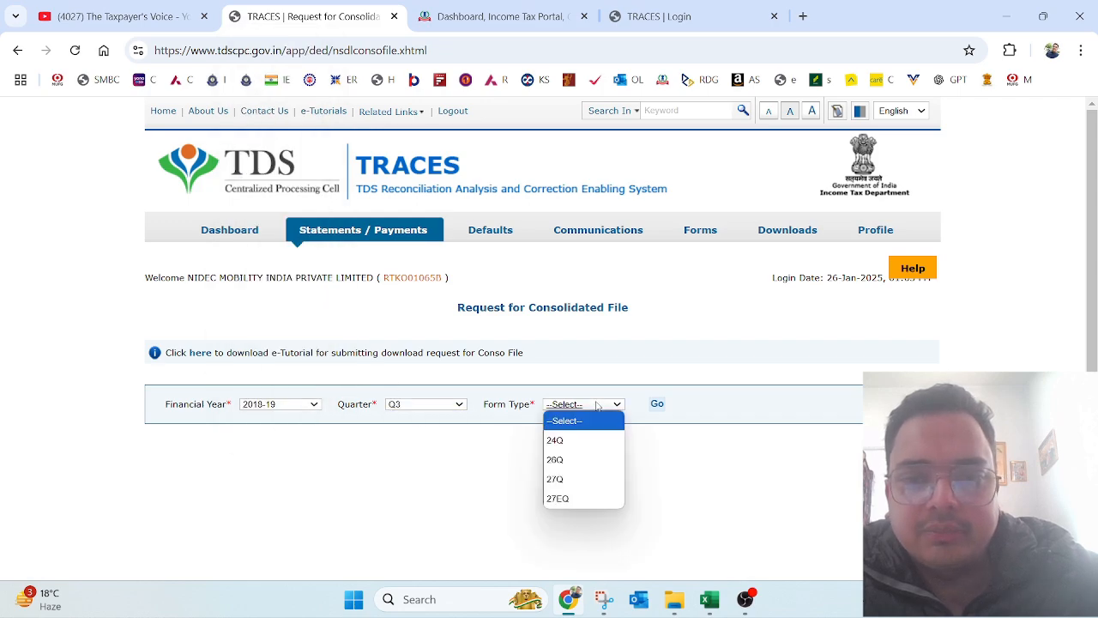
{"action": "left_click", "coordinate": [578, 458]}
{"action": "left_click", "coordinate": [656, 404]}
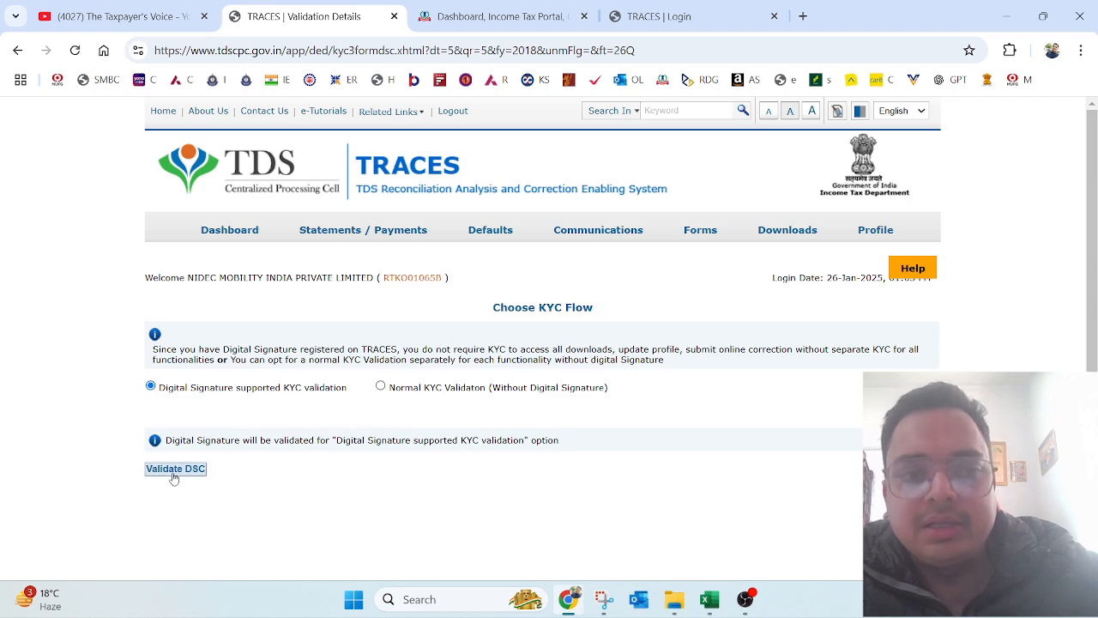
Step: From Requested Downloads, download the 2018-19 Q3 26Q NSDL Conso File
{"action": "mouse_move", "coordinate": [789, 232]}
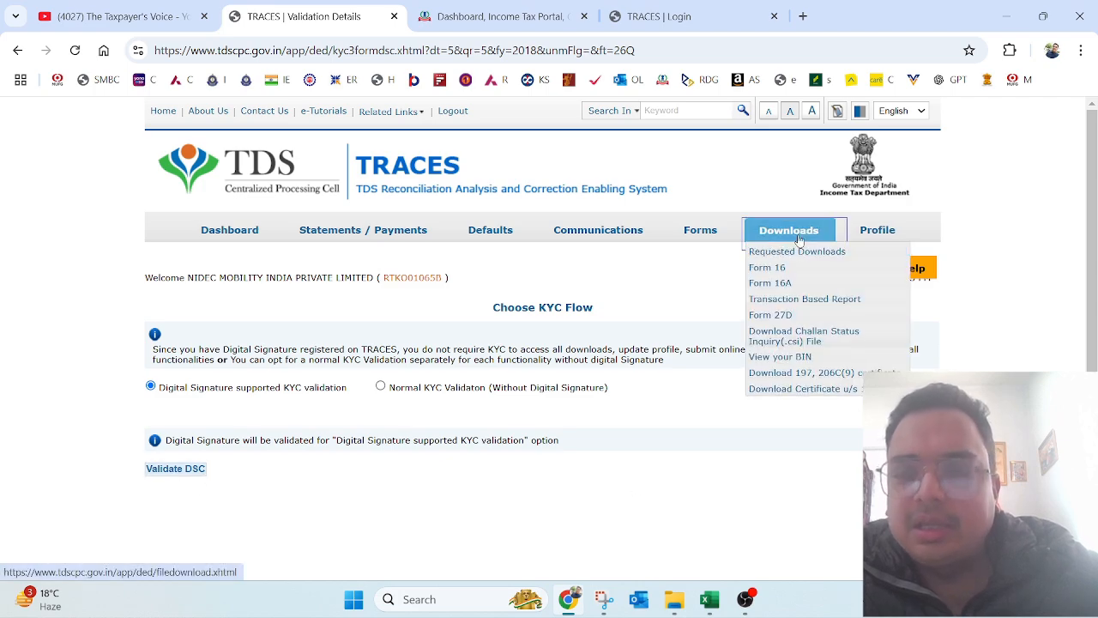
{"action": "left_click", "coordinate": [793, 254]}
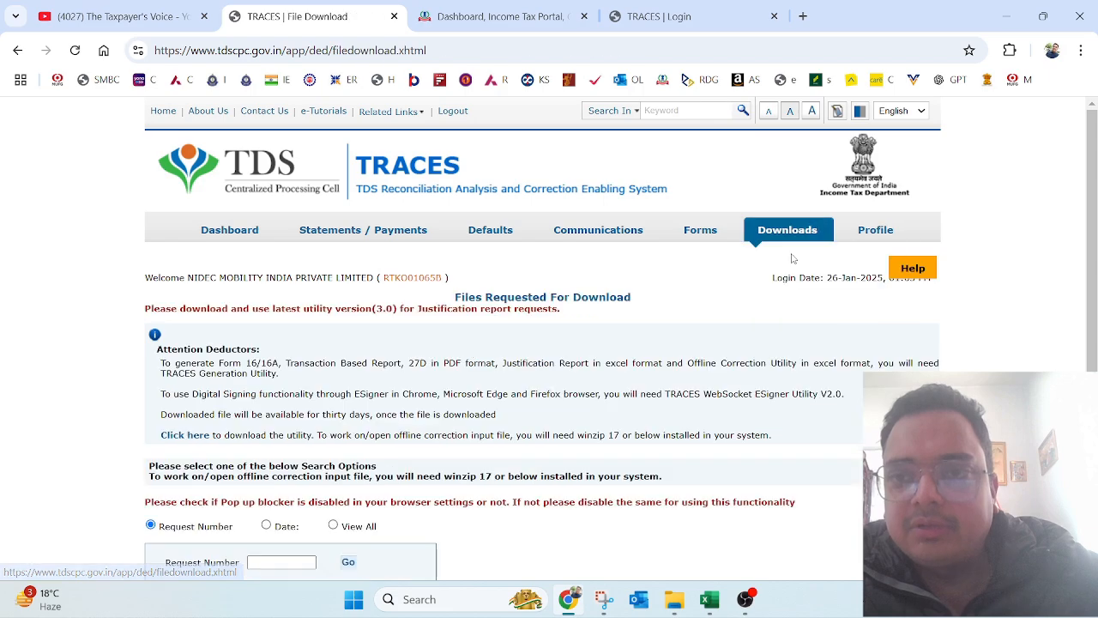
{"action": "scroll", "coordinate": [463, 471], "scroll_direction": "down", "scroll_amount": 2}
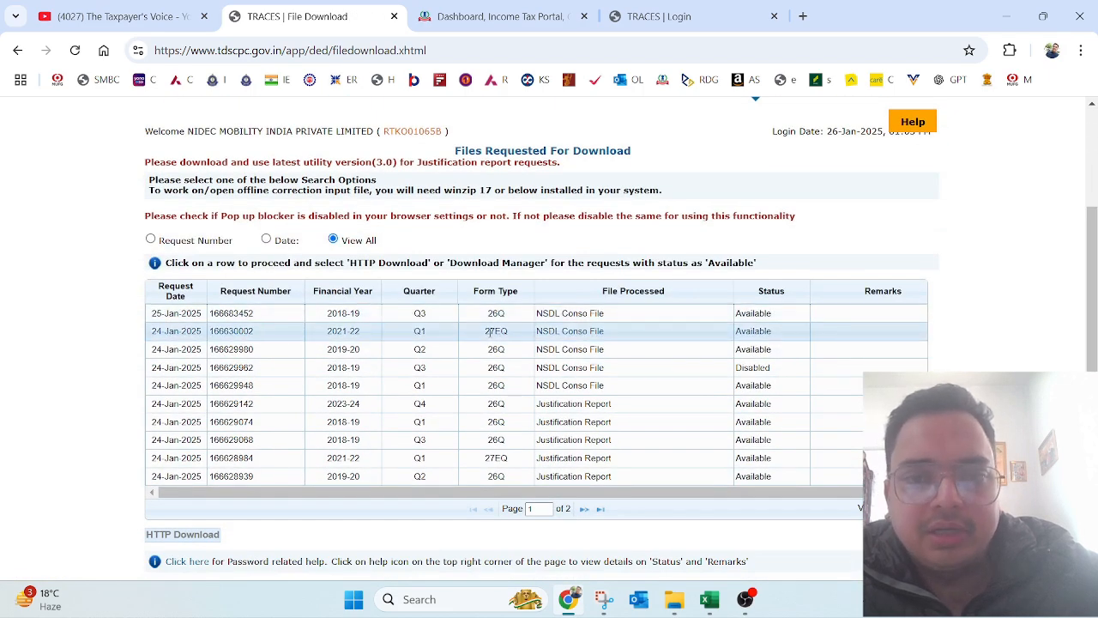
{"action": "left_click", "coordinate": [353, 314]}
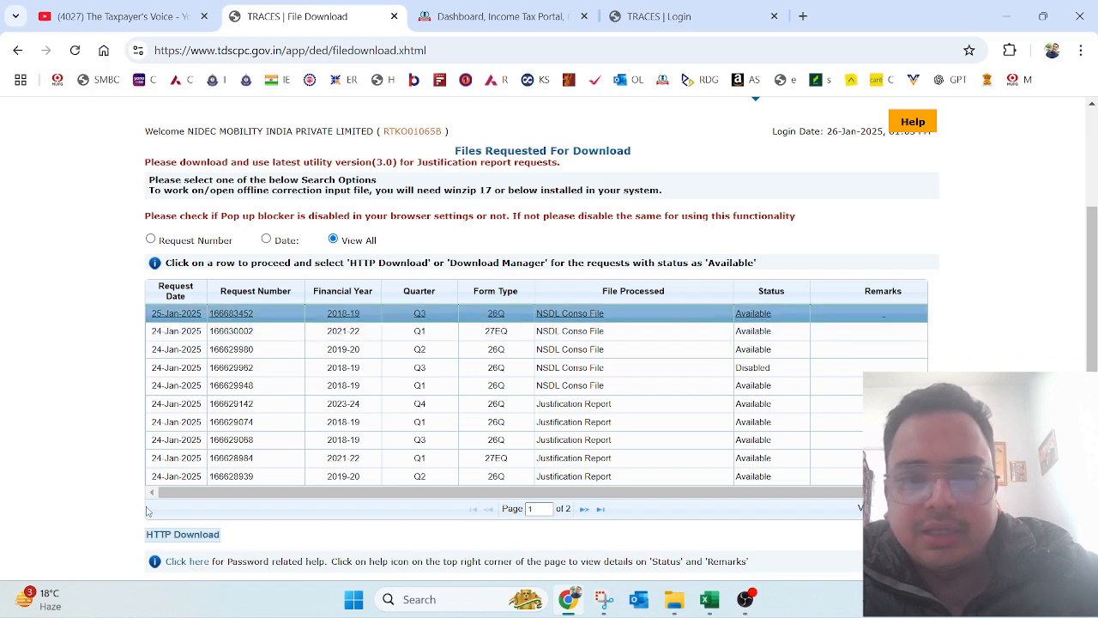
{"action": "left_click", "coordinate": [163, 534]}
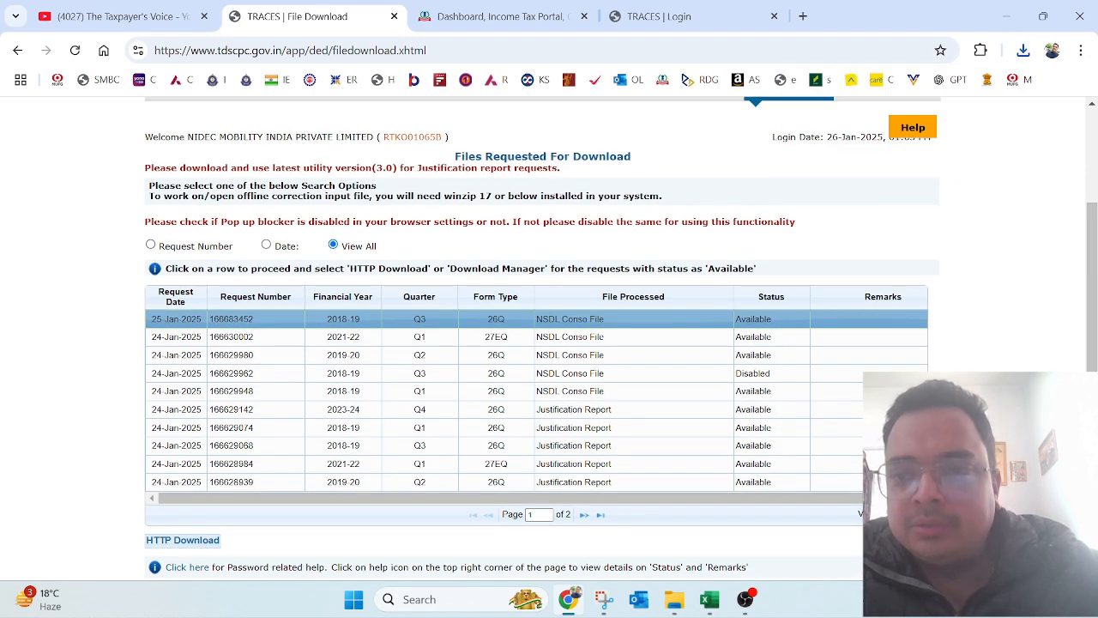
Step: Download the 2018-19 Q3 26Q Justification Report as well
{"action": "scroll", "coordinate": [549, 343], "scroll_direction": "down", "scroll_amount": 1}
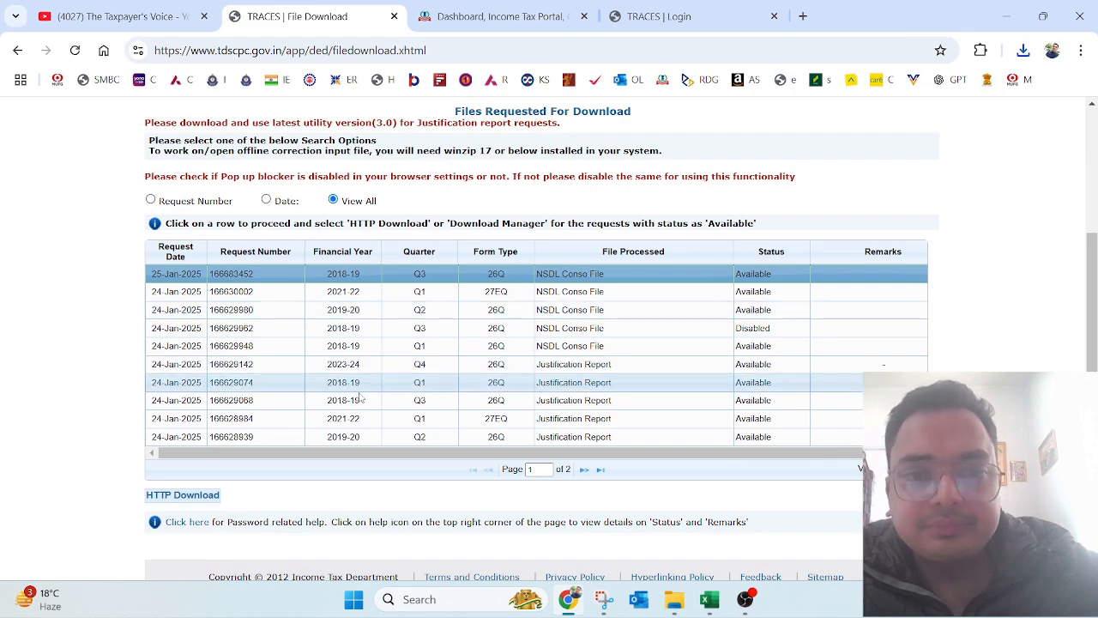
{"action": "left_click", "coordinate": [289, 401]}
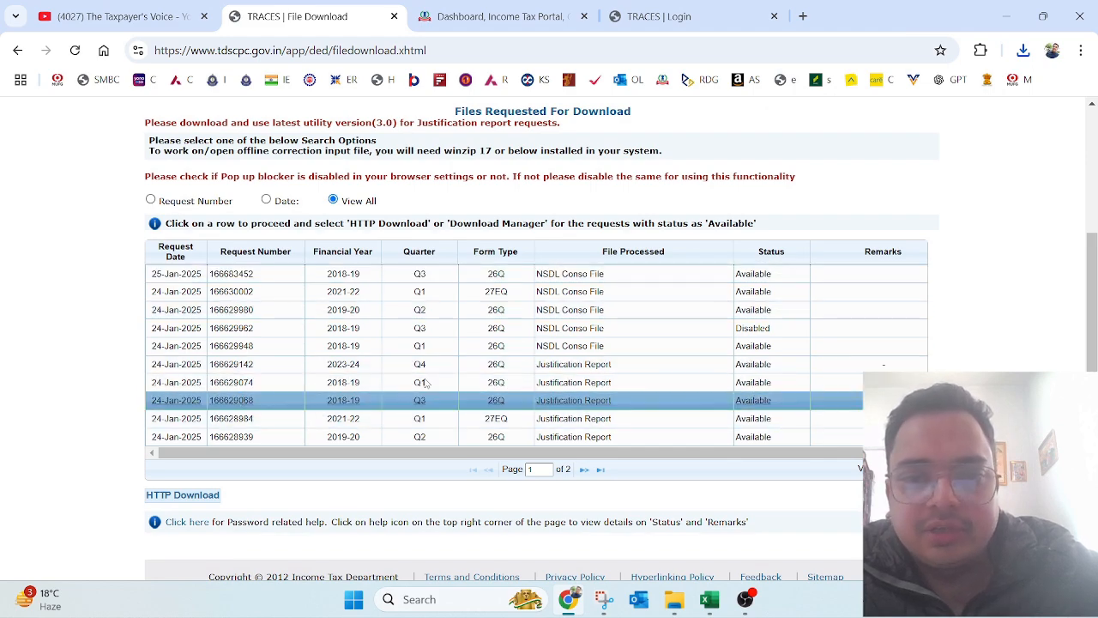
{"action": "left_click", "coordinate": [202, 503]}
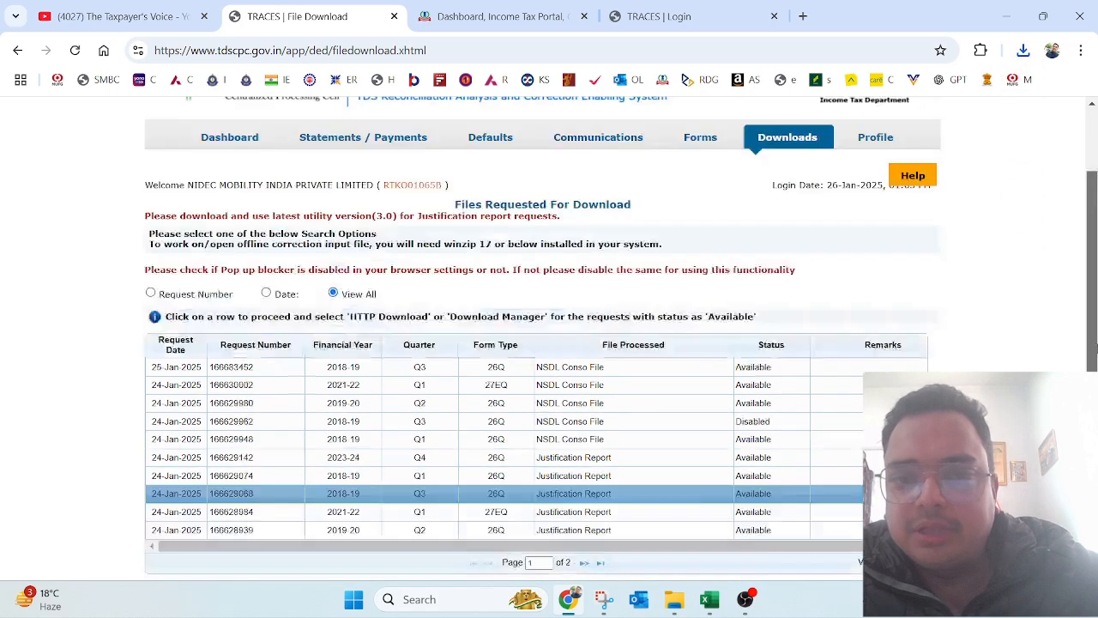
{"action": "left_click_drag", "start_coordinate": [1095, 347], "coordinate": [1095, 281]}
{"action": "mouse_move", "coordinate": [502, 227]}
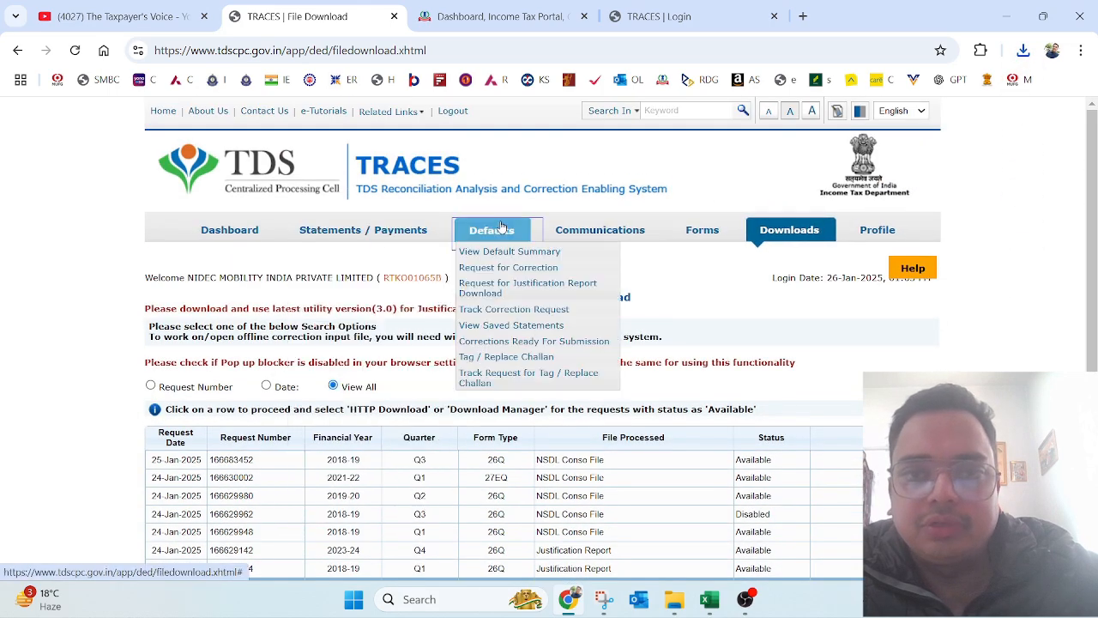
Step: Request a justification report download for 2018-19, Q3, Form 26Q
{"action": "left_click", "coordinate": [510, 290]}
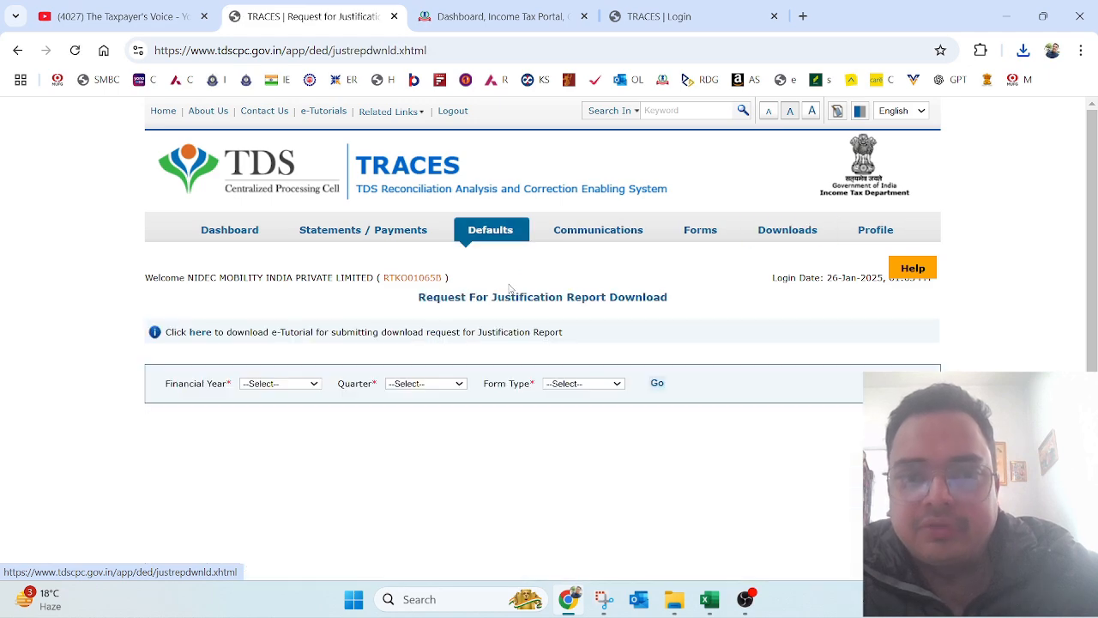
{"action": "left_click", "coordinate": [282, 384]}
{"action": "left_click", "coordinate": [262, 251]}
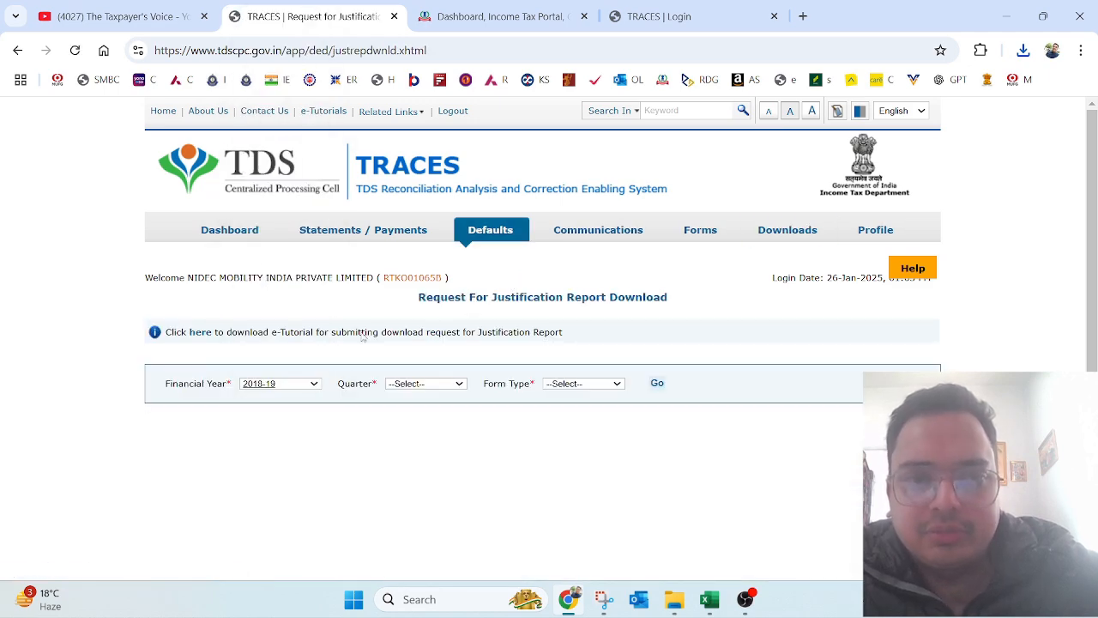
{"action": "left_click", "coordinate": [421, 384]}
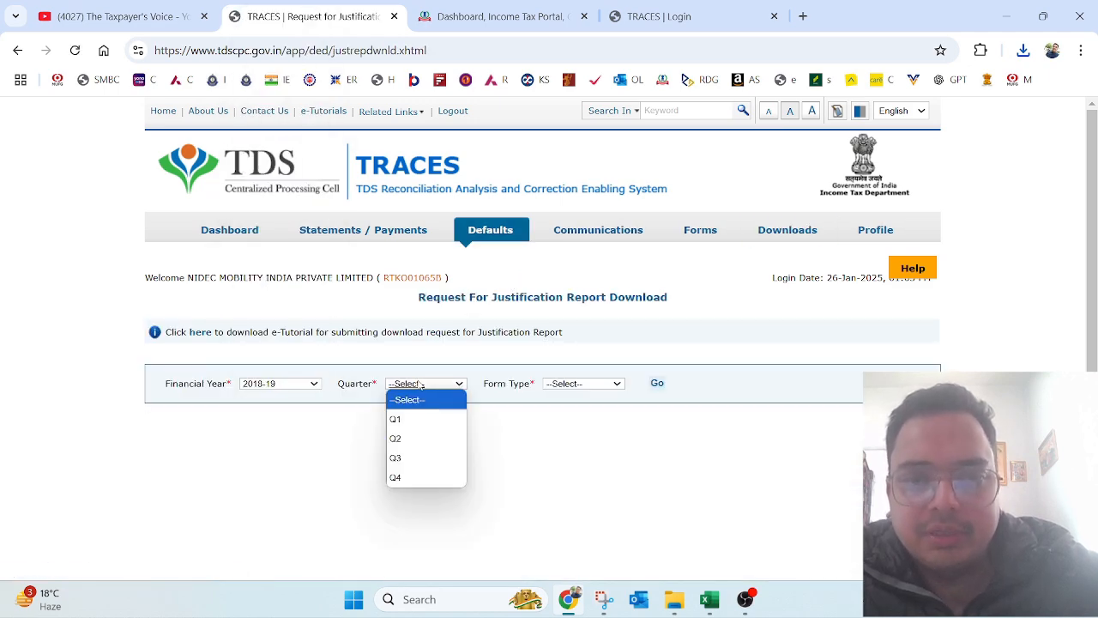
{"action": "left_click", "coordinate": [410, 460]}
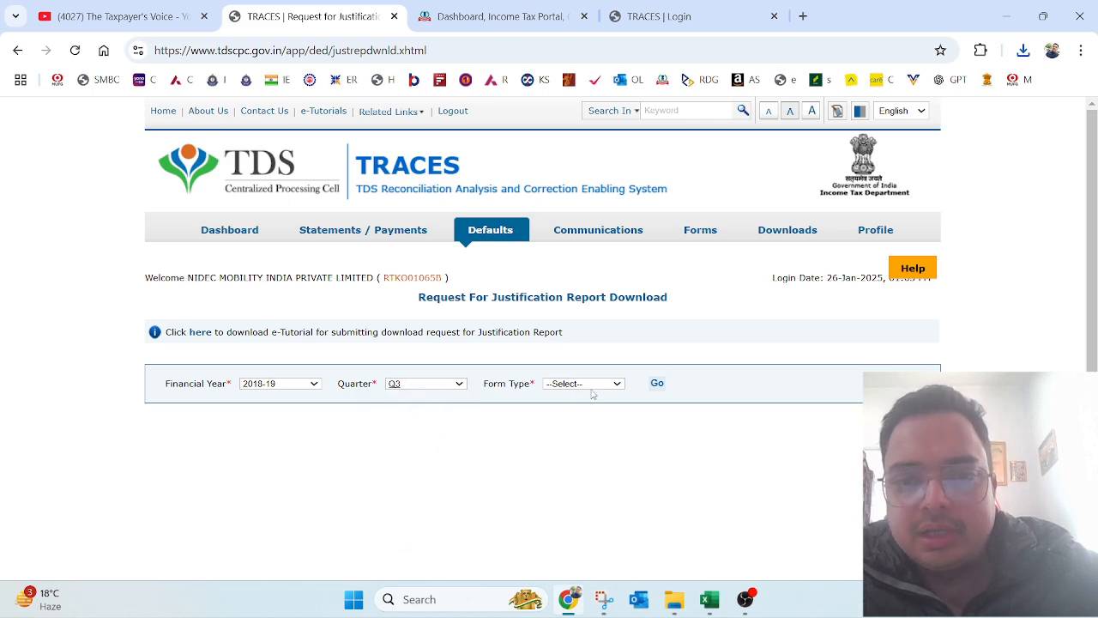
{"action": "left_click", "coordinate": [592, 393]}
{"action": "left_click", "coordinate": [576, 441]}
{"action": "left_click", "coordinate": [655, 384]}
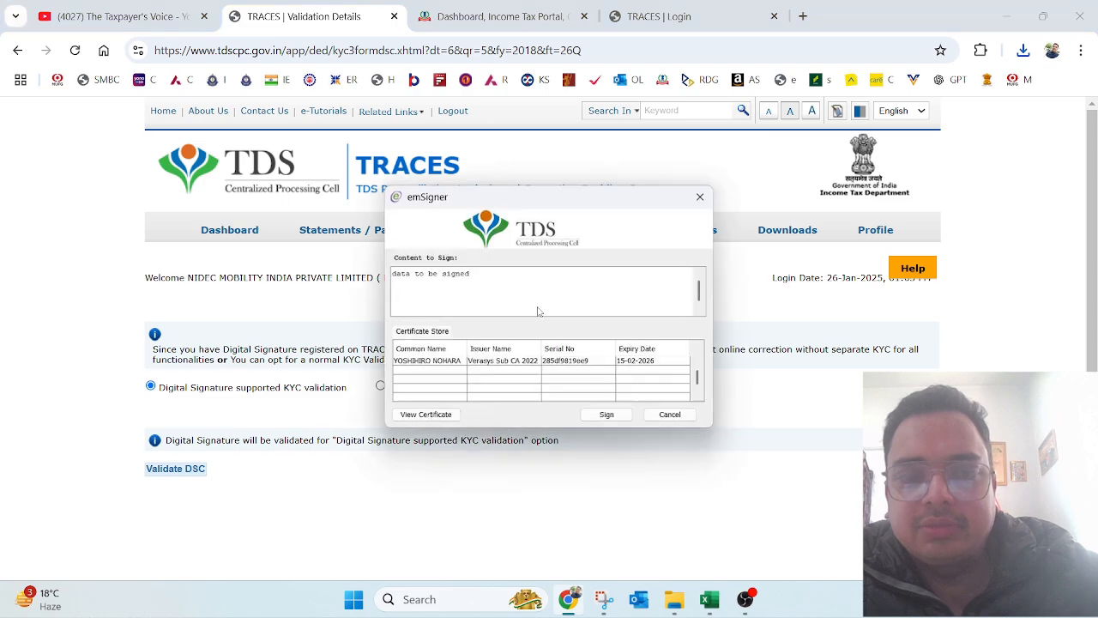
Step: Sign the request with the digital signature certificate and token password, then check the confirmation
{"action": "left_click", "coordinate": [472, 361]}
{"action": "left_click", "coordinate": [607, 415]}
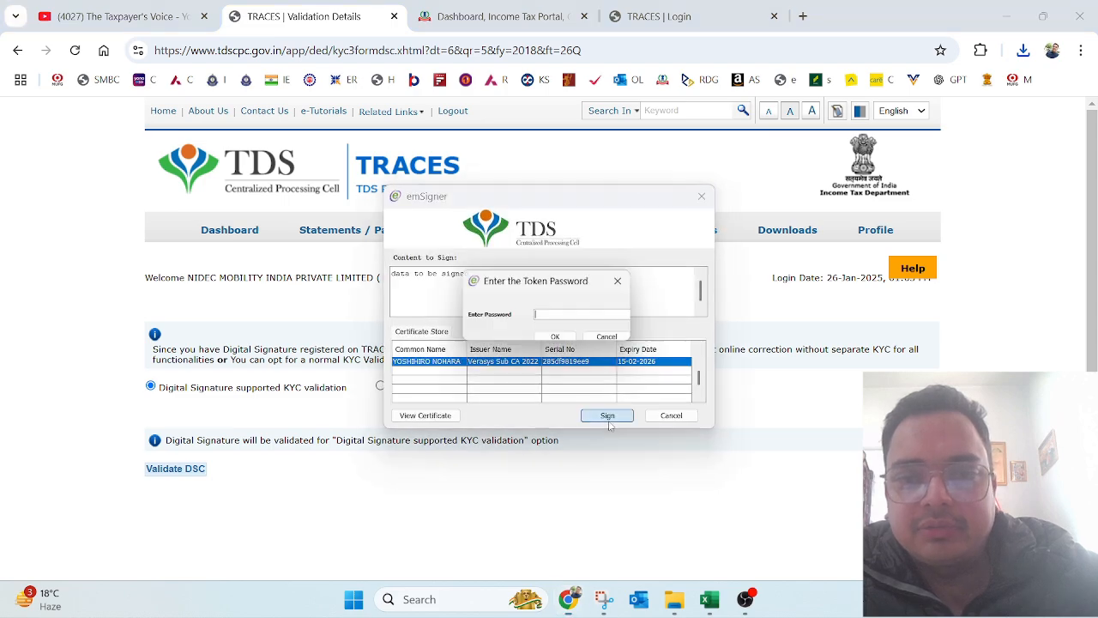
{"action": "type", "text": "•"}
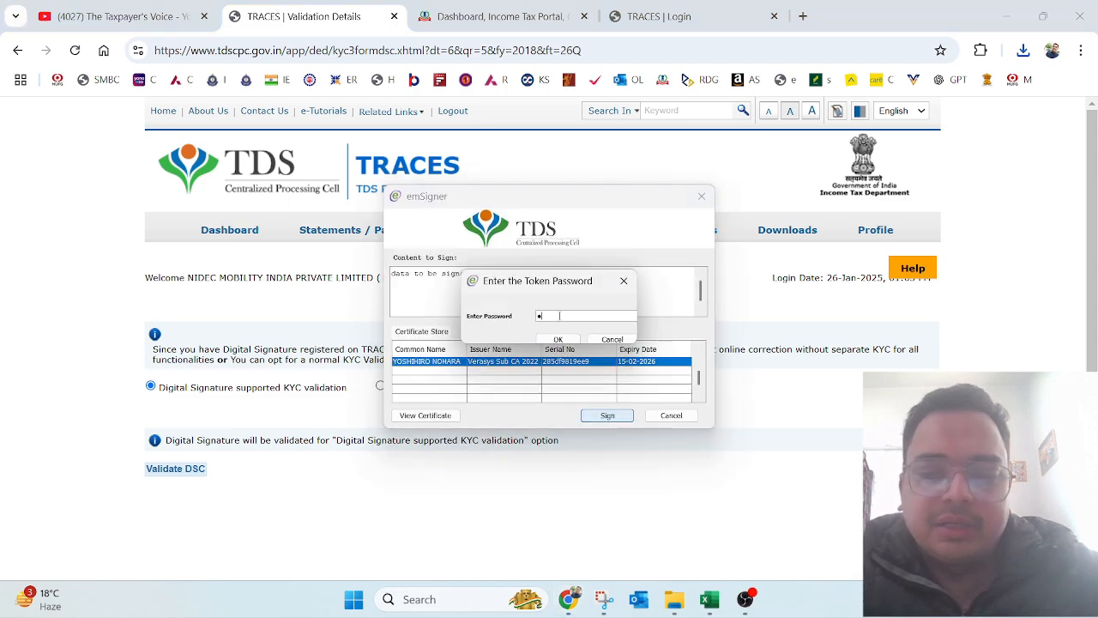
{"action": "type", "text": "•••••••"}
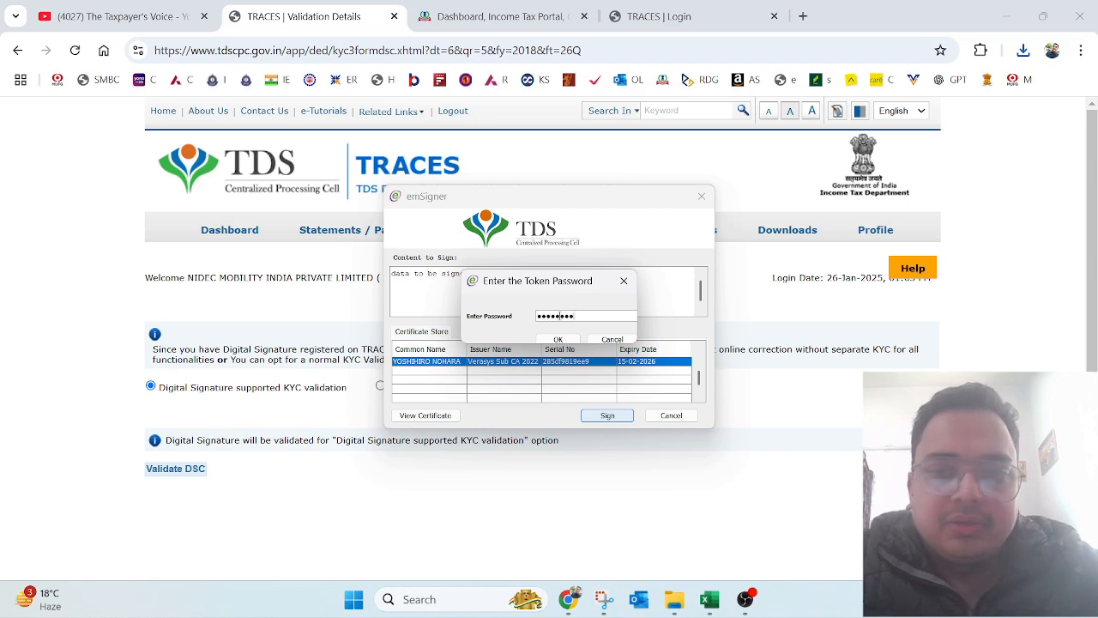
{"action": "key", "text": "Return"}
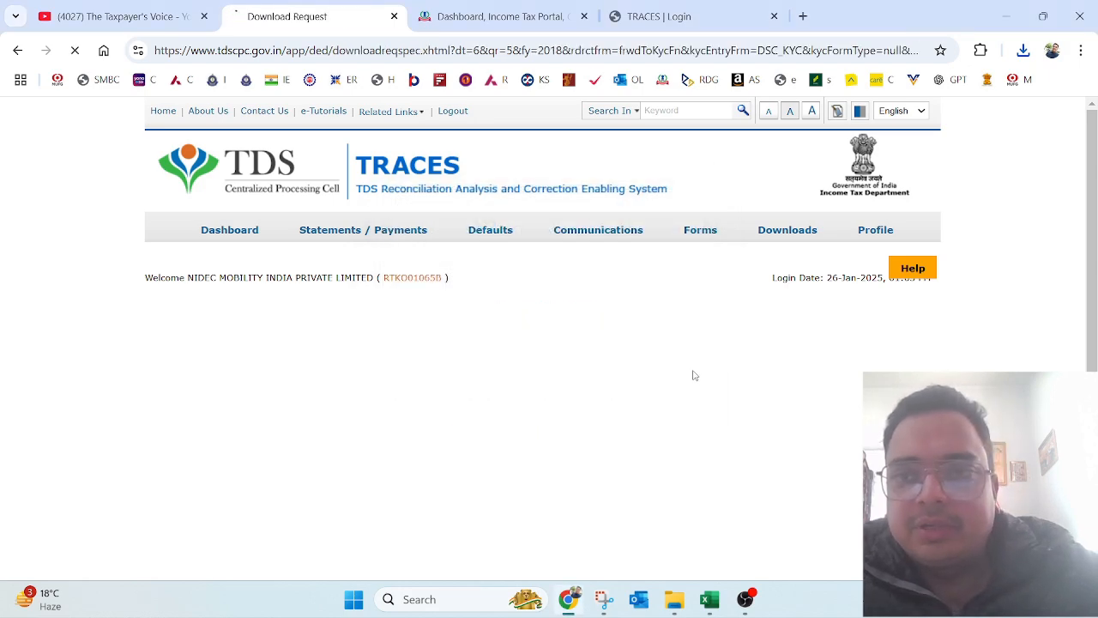
{"action": "left_click_drag", "start_coordinate": [167, 333], "coordinate": [574, 328]}
Step: Request the NSDL Conso File for 2018-19, Q3, Form 26Q and note the new request number
{"action": "mouse_move", "coordinate": [323, 228]}
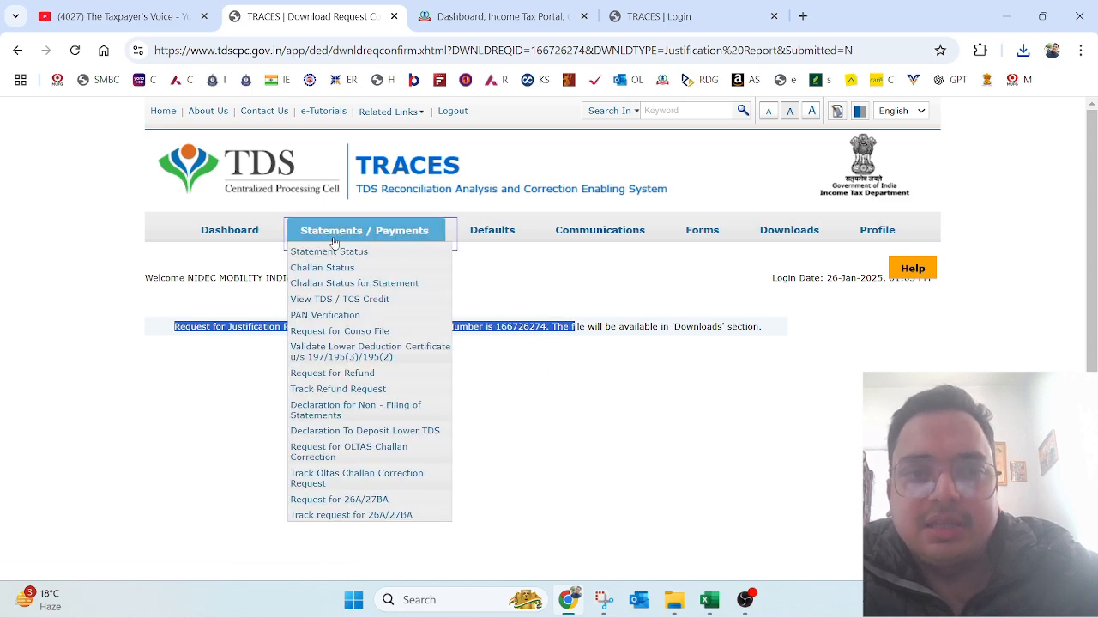
{"action": "left_click", "coordinate": [341, 332]}
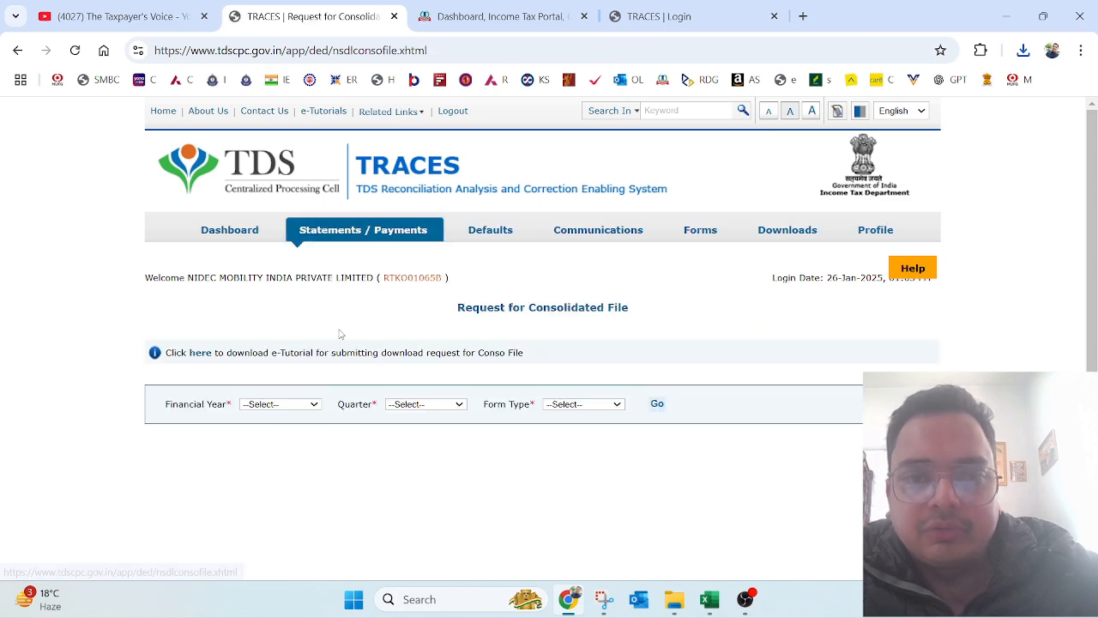
{"action": "left_click", "coordinate": [281, 406]}
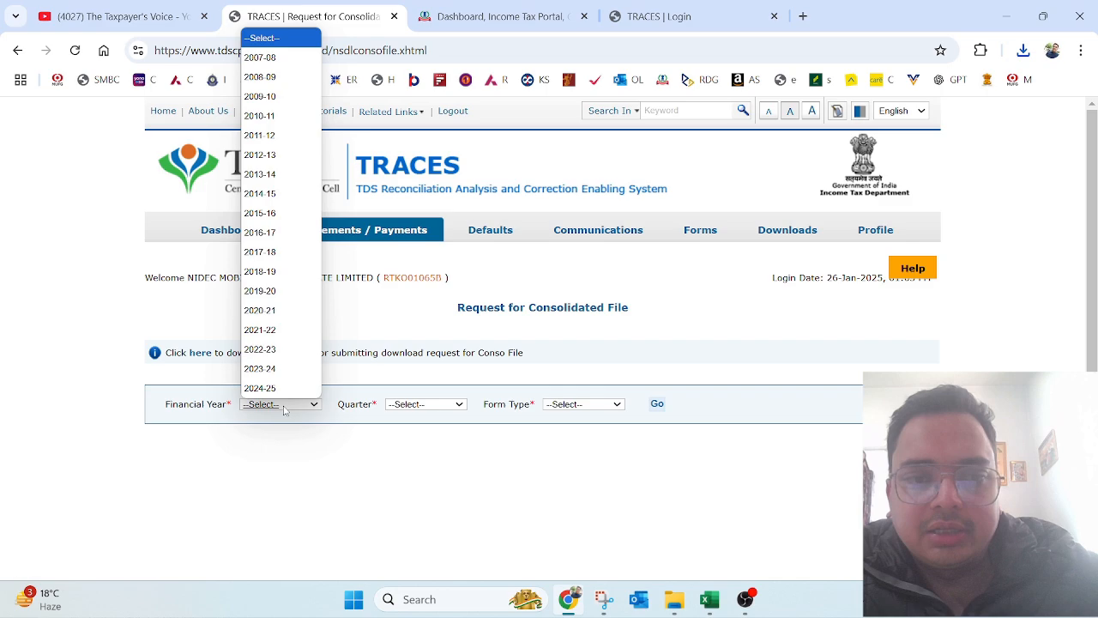
{"action": "left_click", "coordinate": [270, 271]}
{"action": "left_click", "coordinate": [427, 405]}
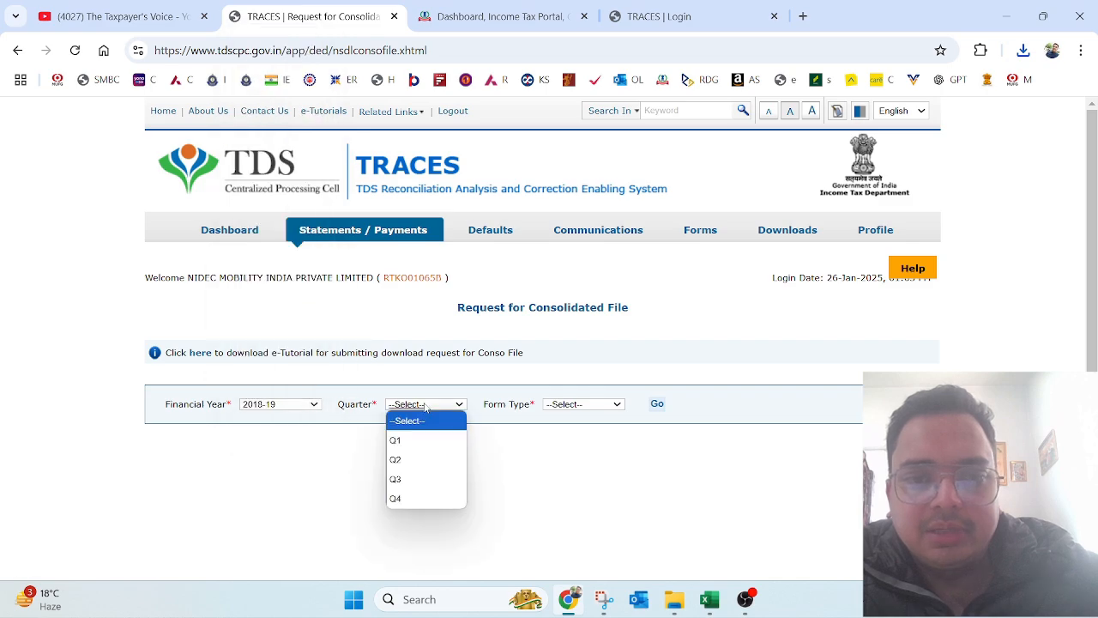
{"action": "left_click", "coordinate": [416, 478]}
{"action": "left_click", "coordinate": [559, 409]}
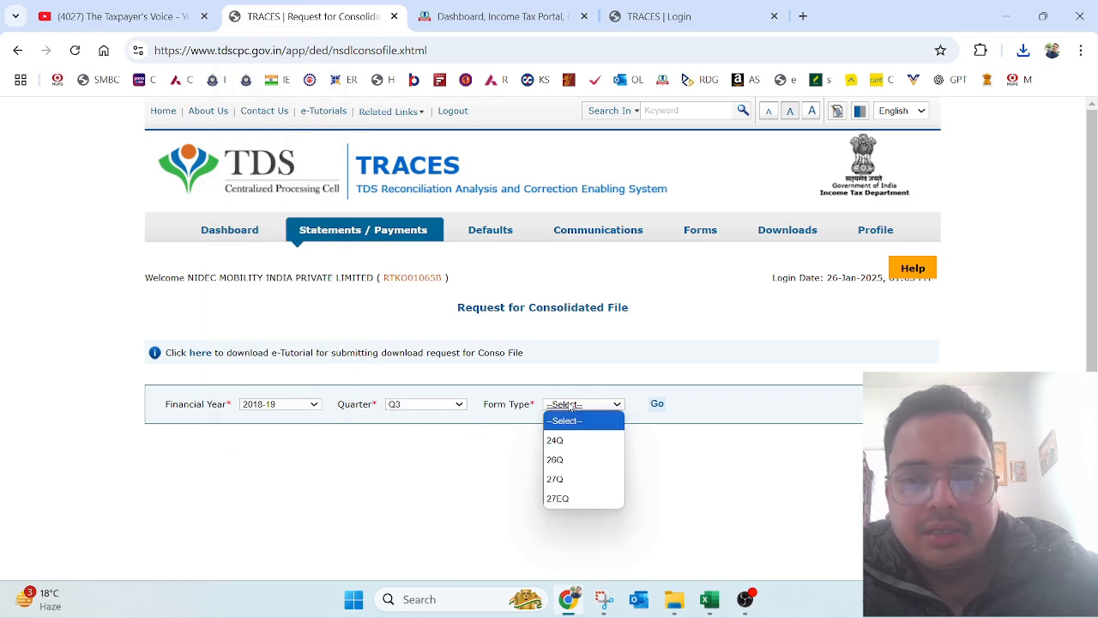
{"action": "left_click", "coordinate": [569, 464]}
{"action": "left_click", "coordinate": [659, 410]}
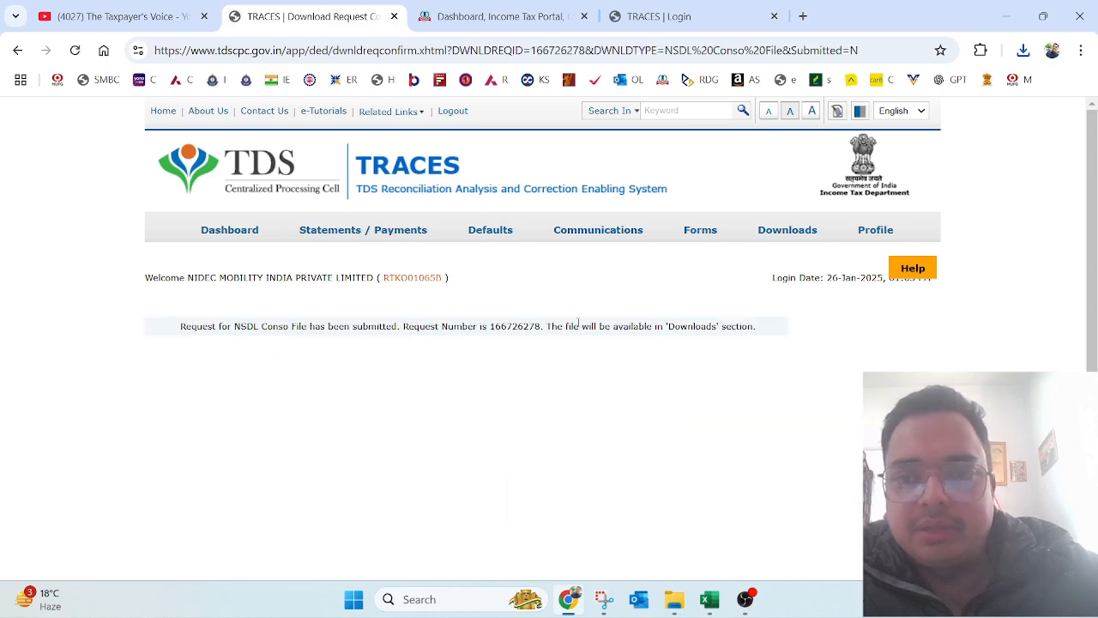
{"action": "left_click_drag", "start_coordinate": [217, 328], "coordinate": [558, 343]}
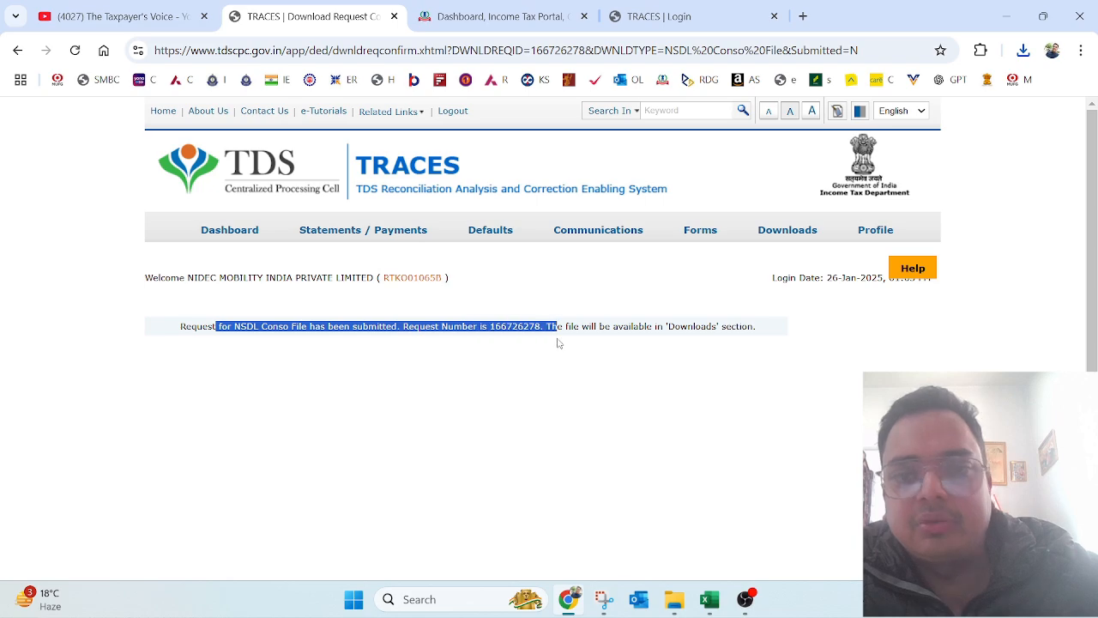
Step: Show all requested downloads and locate the new 2018-19 Q3 26Q Conso File request
{"action": "left_click", "coordinate": [799, 251]}
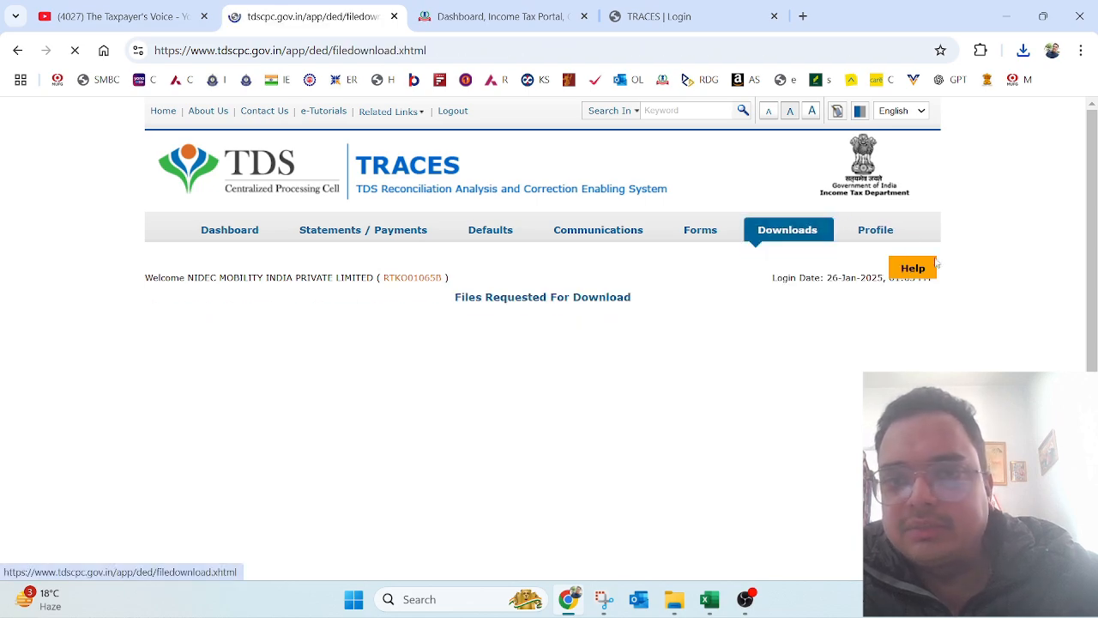
{"action": "scroll", "coordinate": [1094, 335], "scroll_direction": "down", "scroll_amount": 1}
{"action": "scroll", "coordinate": [1095, 335], "scroll_direction": "down", "scroll_amount": 1}
{"action": "left_click", "coordinate": [333, 447]}
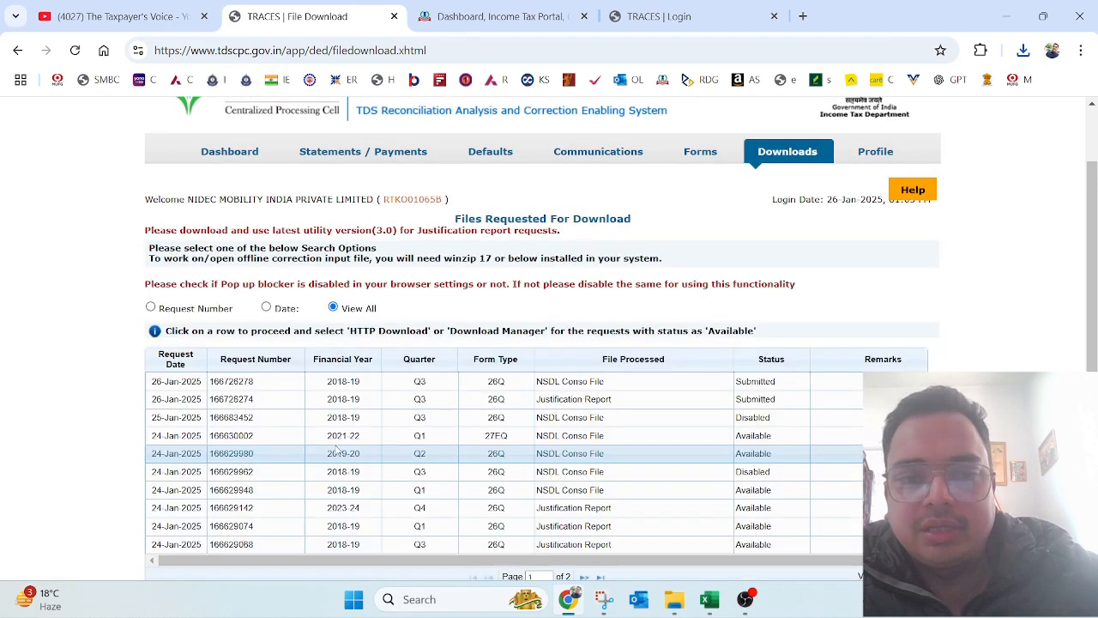
{"action": "scroll", "coordinate": [454, 326], "scroll_direction": "down", "scroll_amount": 2}
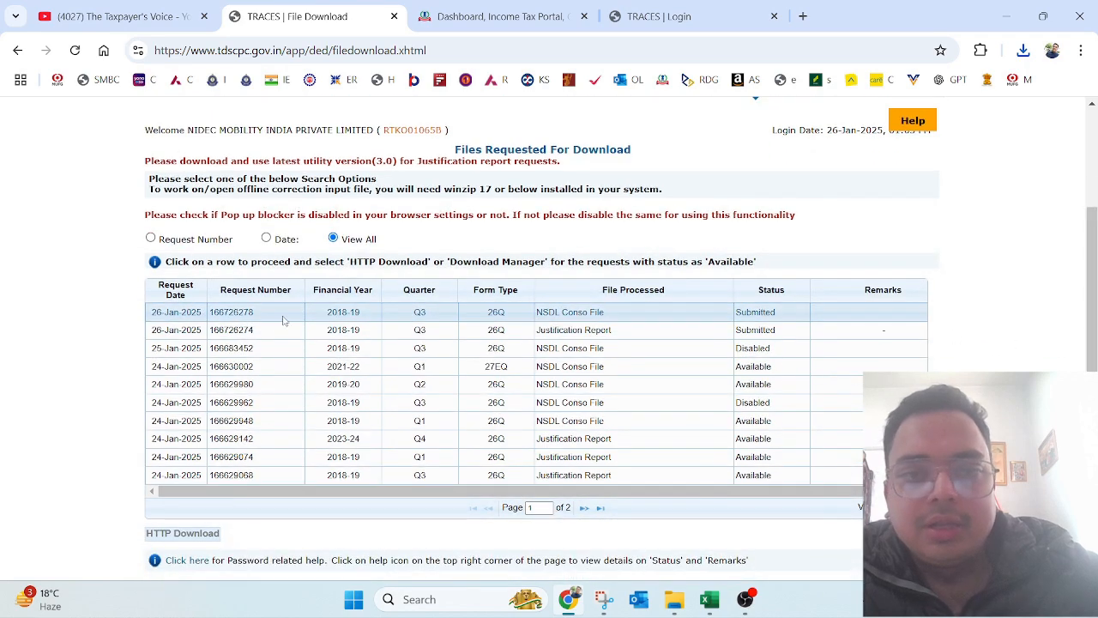
{"action": "left_click_drag", "start_coordinate": [487, 310], "coordinate": [331, 314]}
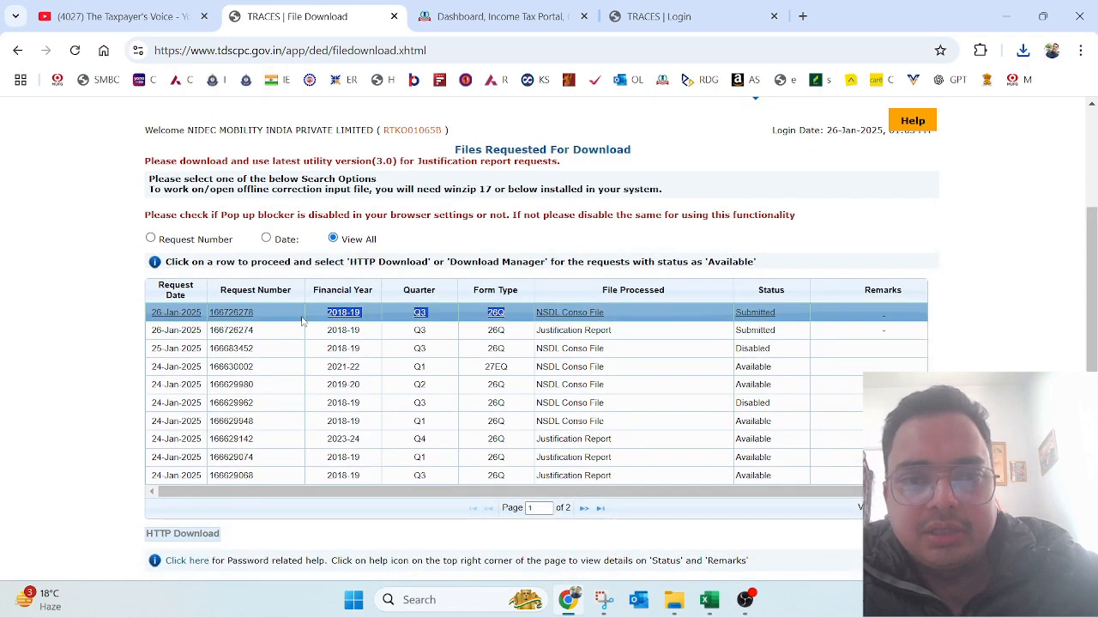
{"action": "left_click_drag", "start_coordinate": [612, 313], "coordinate": [536, 314]}
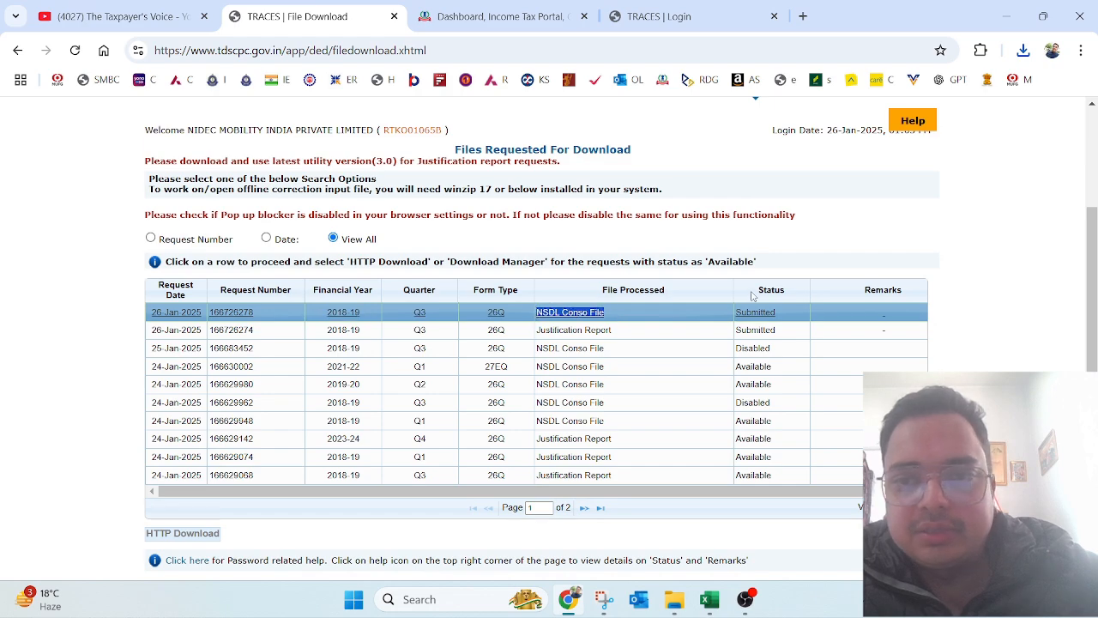
Step: Review the new Justification Report and Conso File request numbers and statuses
{"action": "left_click", "coordinate": [617, 334]}
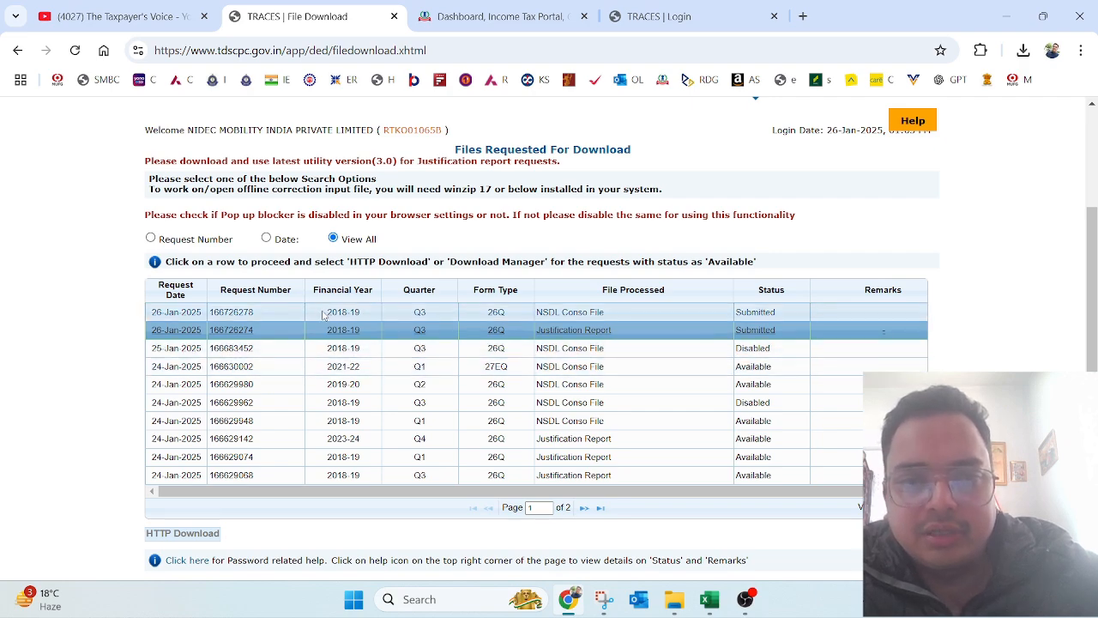
{"action": "double_click", "coordinate": [261, 317]}
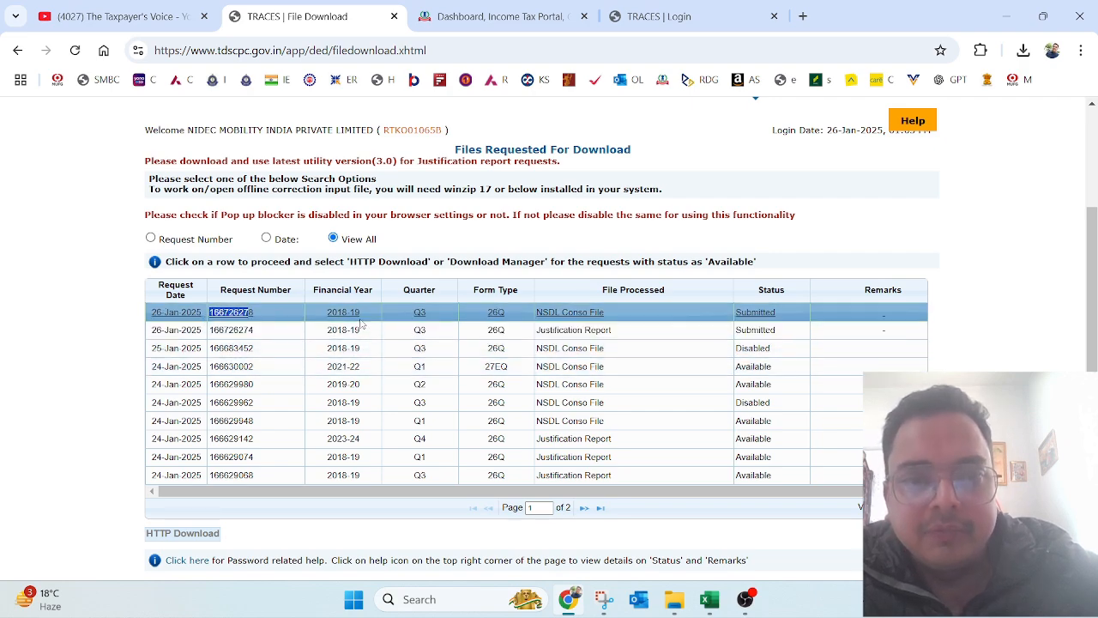
{"action": "double_click", "coordinate": [753, 349]}
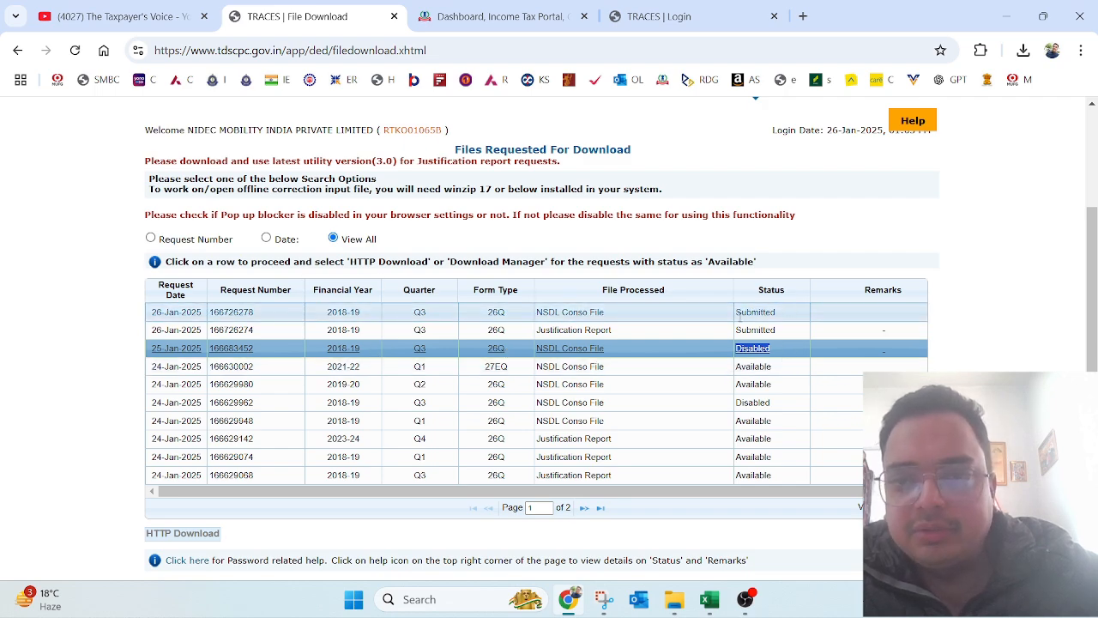
{"action": "left_click", "coordinate": [579, 346]}
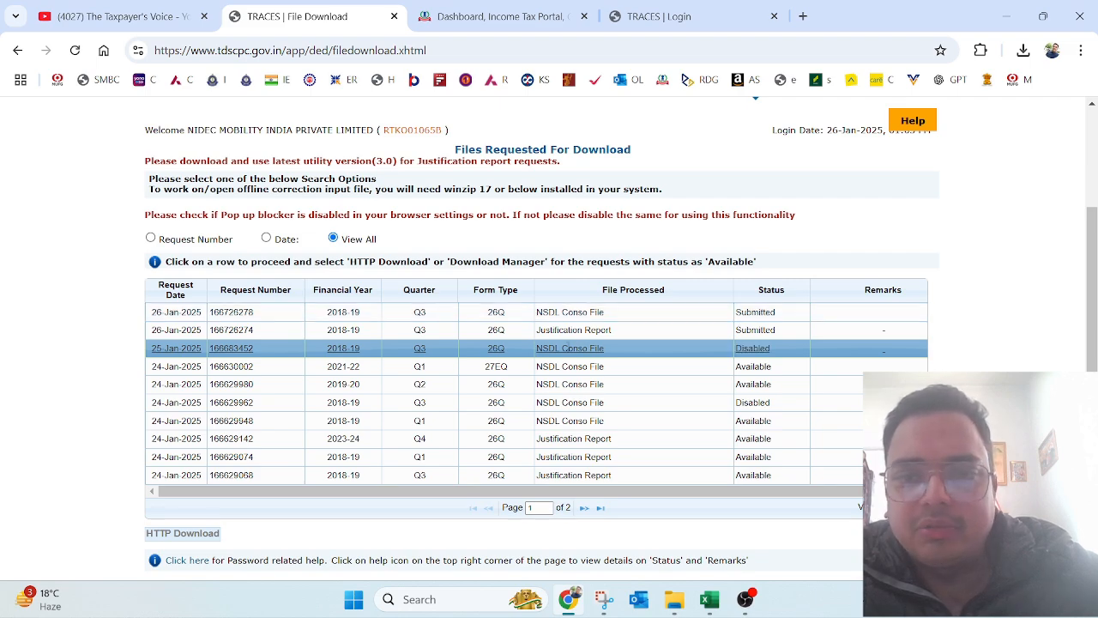
{"action": "left_click", "coordinate": [342, 330]}
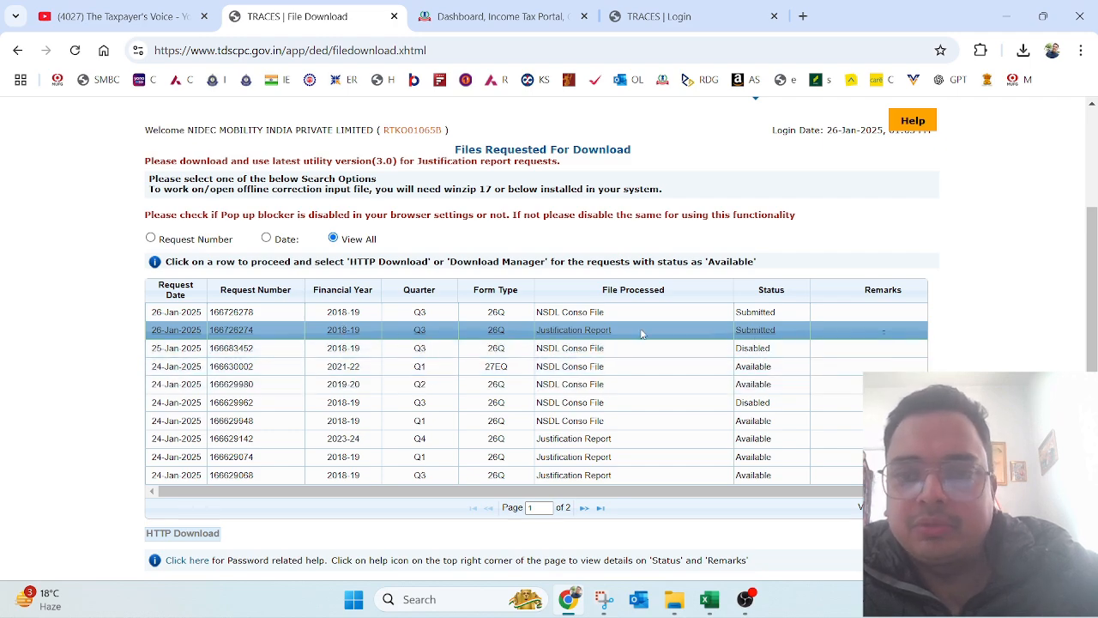
{"action": "scroll", "coordinate": [1095, 352], "scroll_direction": "up", "scroll_amount": 3}
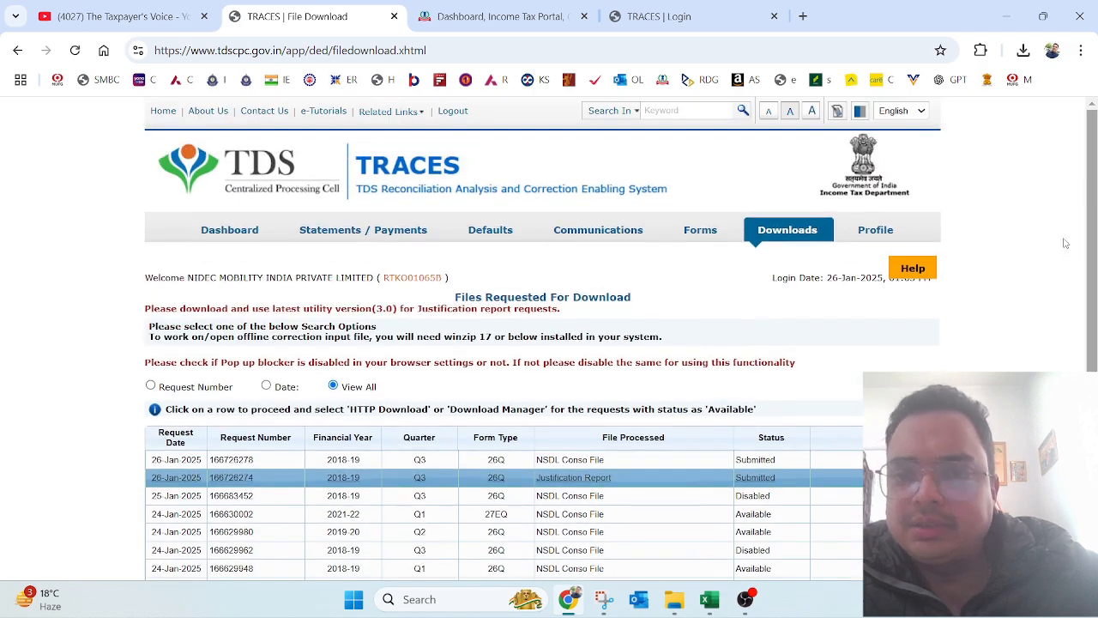
{"action": "mouse_move", "coordinate": [502, 231]}
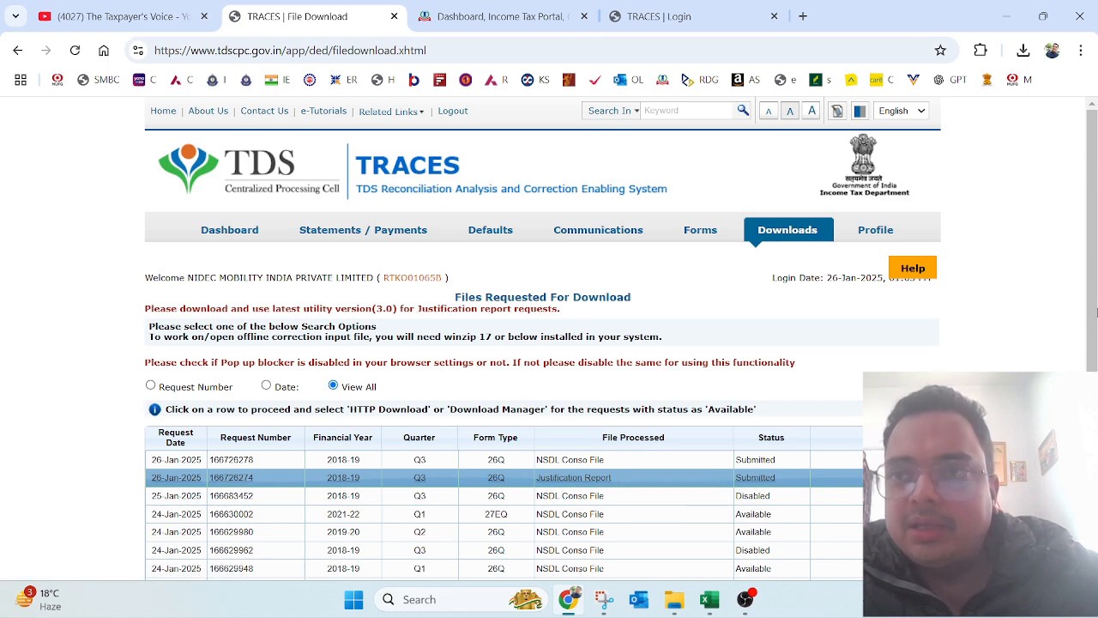
Step: Copy both downloaded TRACES zips from Downloads and switch to the 4. 2018-19_26Q_Q3 folder
{"action": "left_click", "coordinate": [803, 16]}
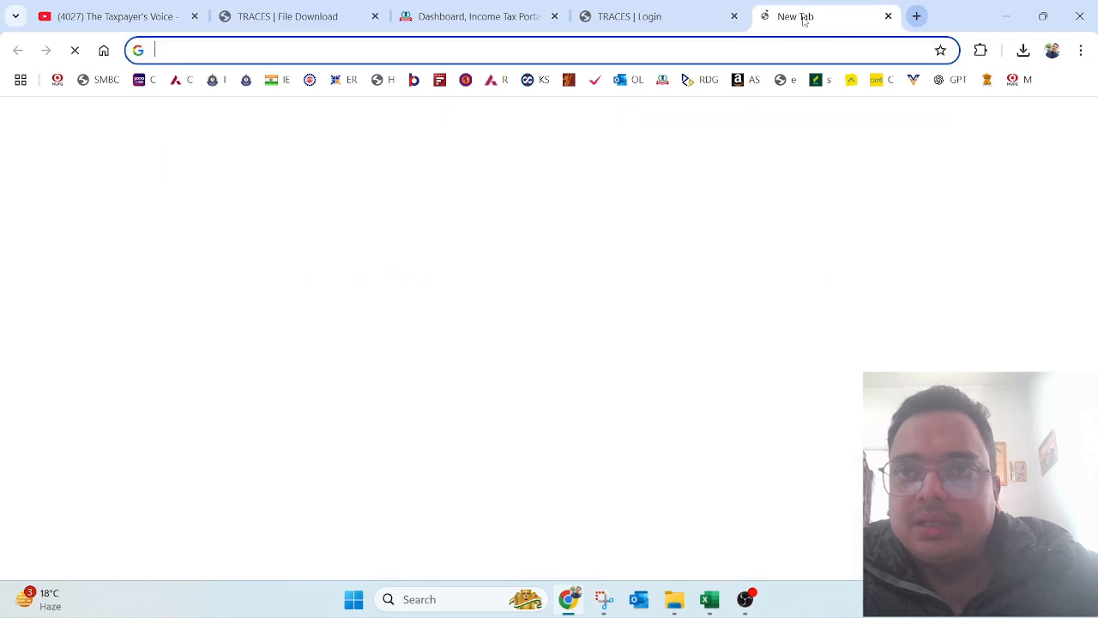
{"action": "key", "text": "ctrl+j"}
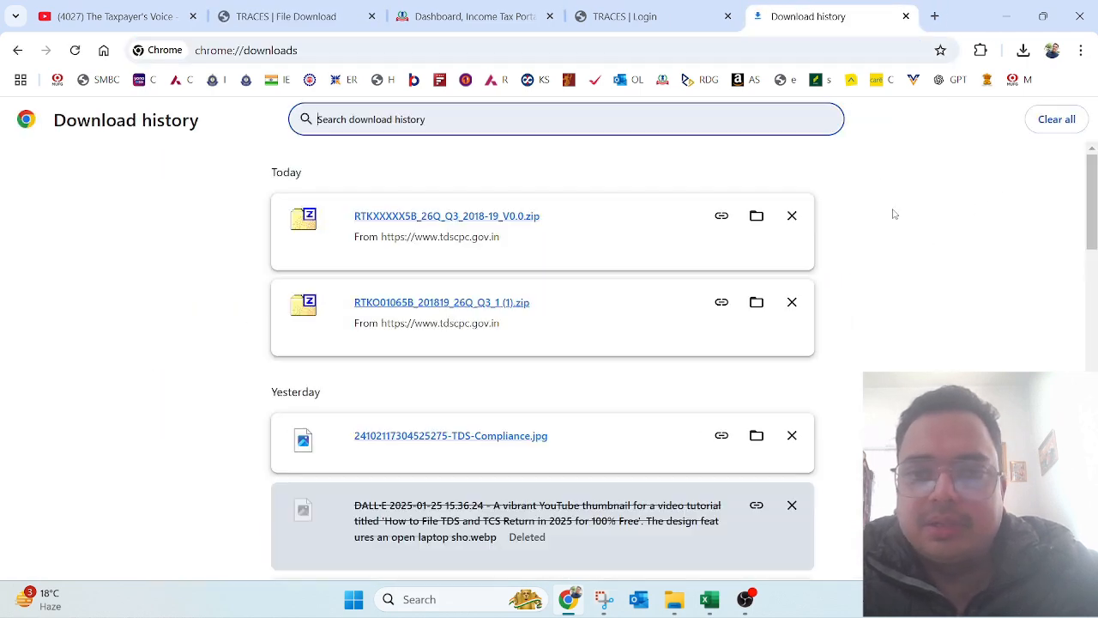
{"action": "left_click", "coordinate": [755, 216]}
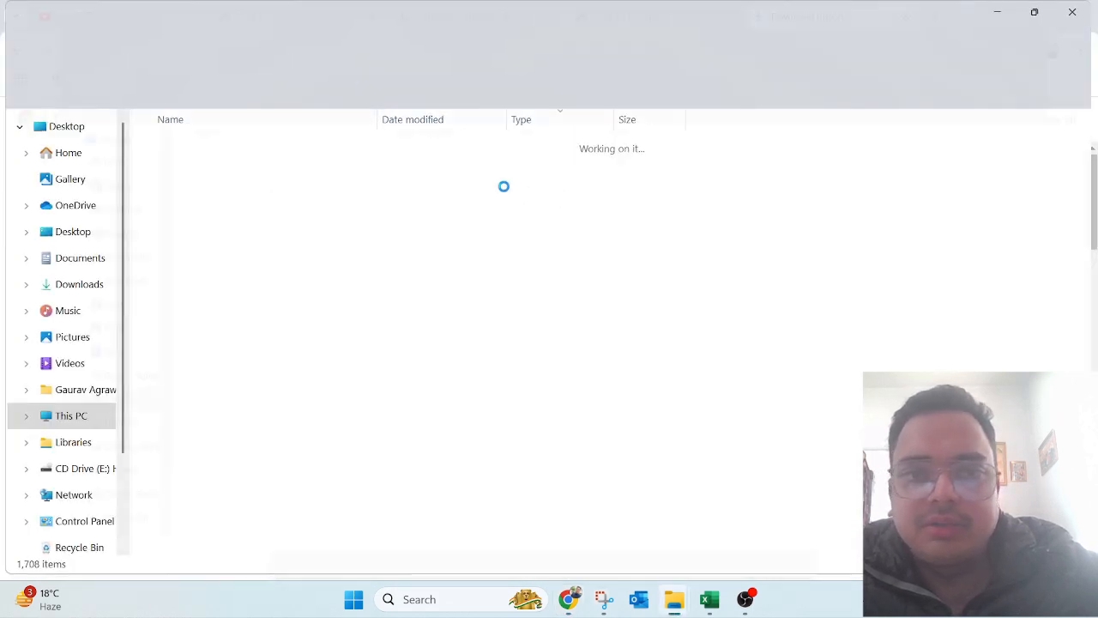
{"action": "key", "text": "shift+Down"}
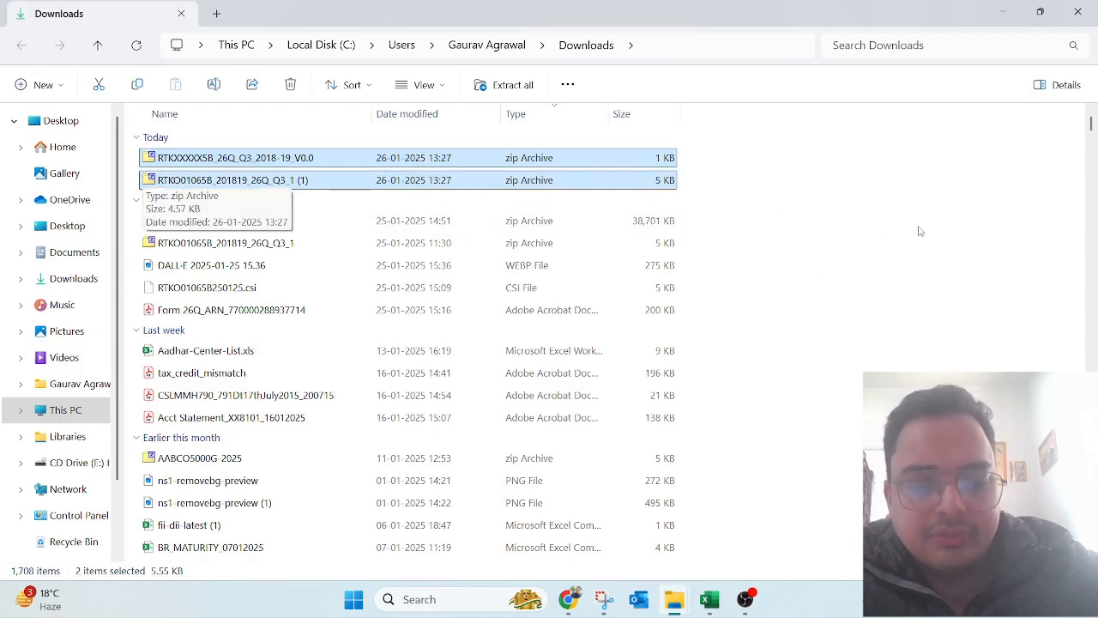
{"action": "key", "text": "ctrl+c"}
{"action": "mouse_move", "coordinate": [673, 605]}
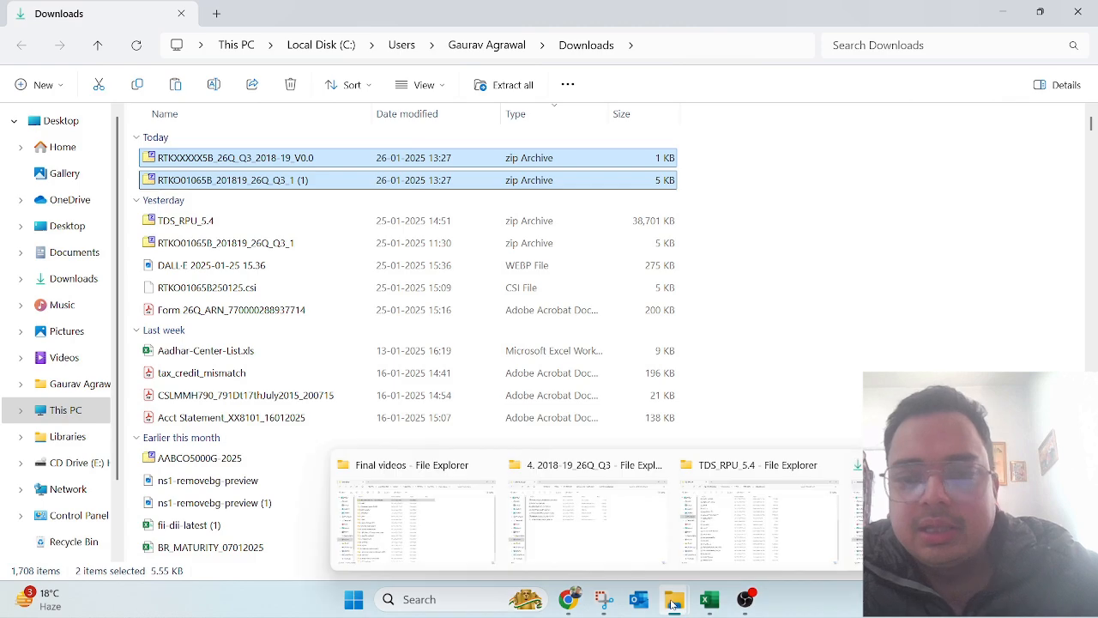
{"action": "left_click", "coordinate": [631, 514]}
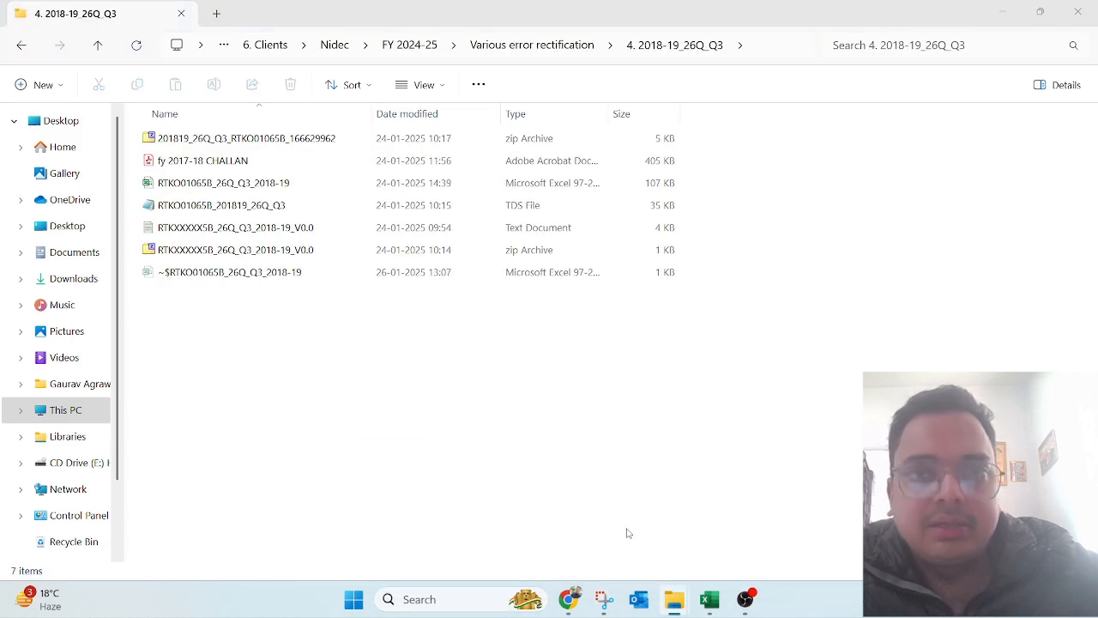
Step: Create a New folder inside 4. 2018-19_26Q_Q3 and paste both zips into it
{"action": "left_click", "coordinate": [542, 46]}
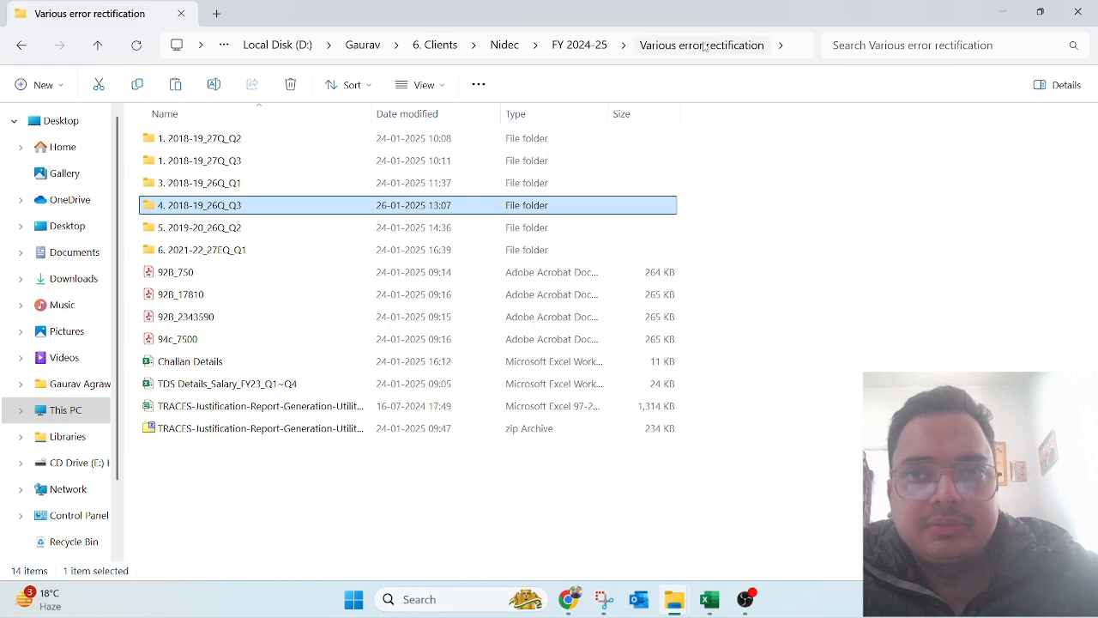
{"action": "double_click", "coordinate": [238, 210]}
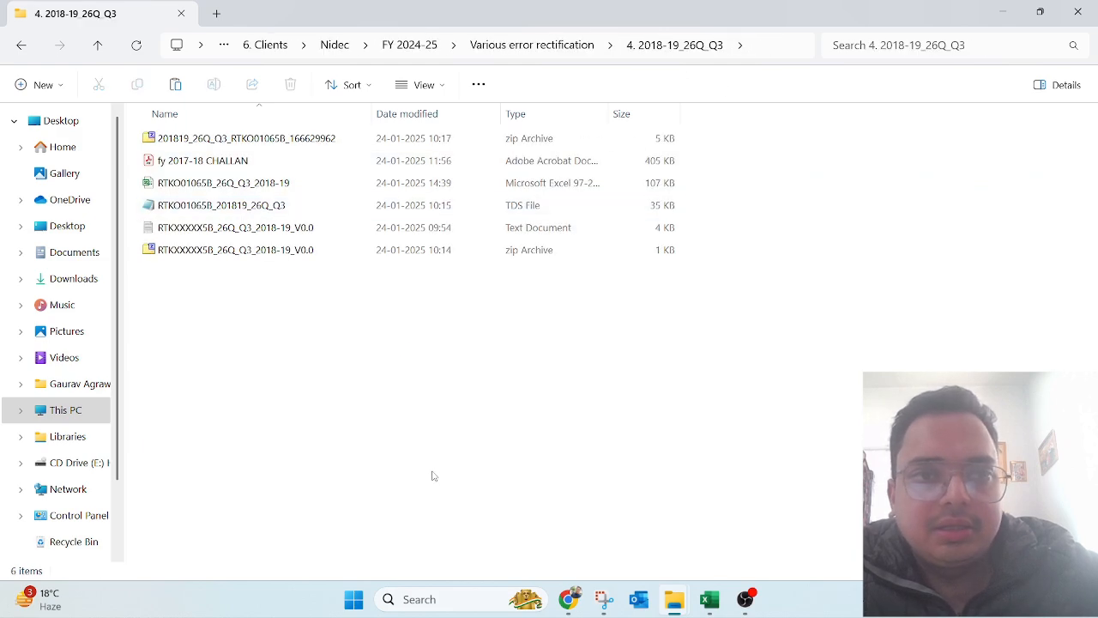
{"action": "right_click", "coordinate": [433, 475]}
{"action": "mouse_move", "coordinate": [523, 366]}
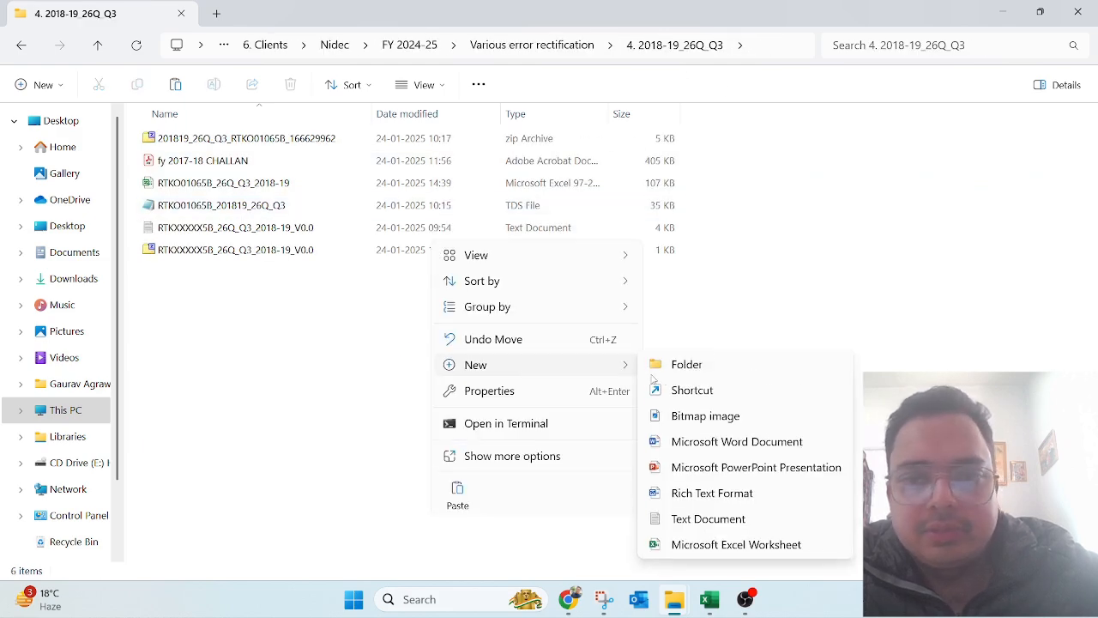
{"action": "left_click", "coordinate": [693, 370]}
{"action": "left_click", "coordinate": [425, 380]}
{"action": "left_click", "coordinate": [194, 276]}
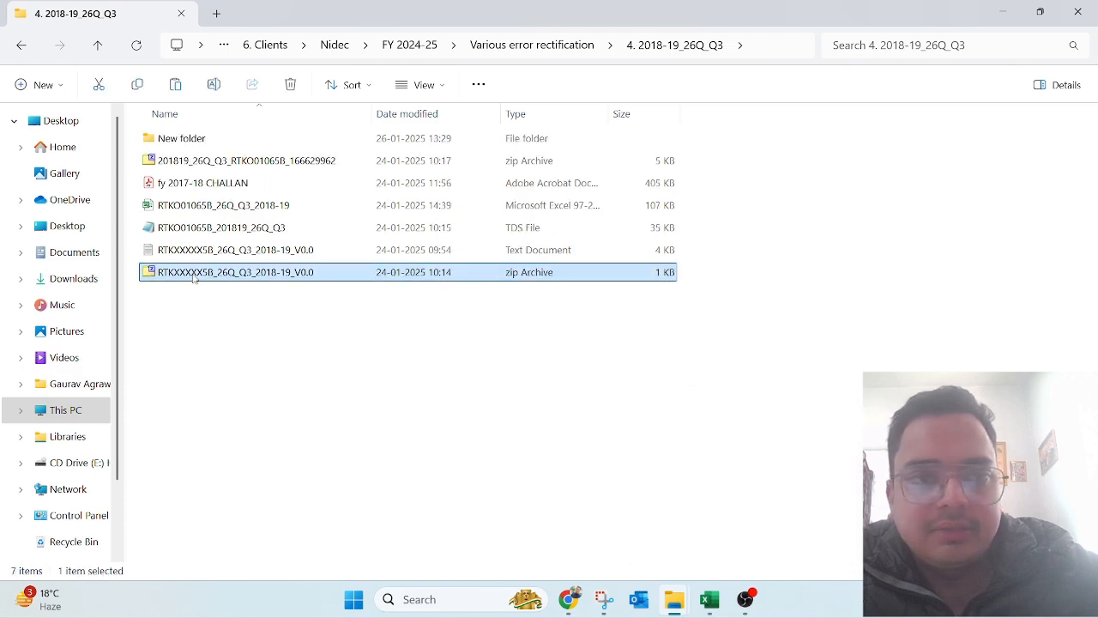
{"action": "double_click", "coordinate": [175, 138]}
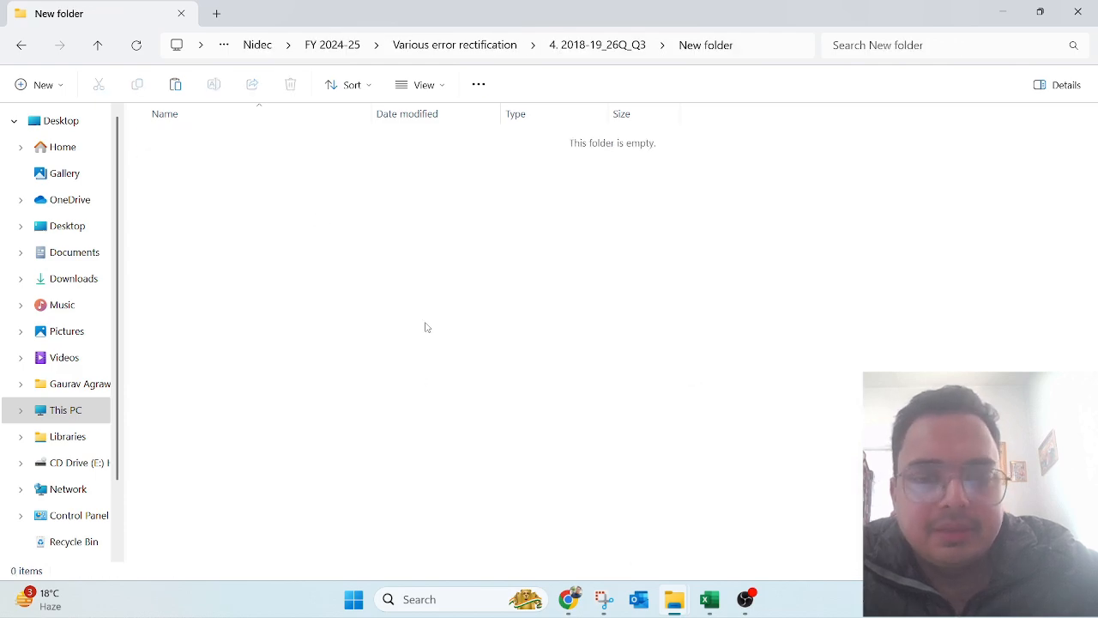
{"action": "key", "text": "ctrl+v"}
Step: Remove the '_1 (1)' suffix from the consolidated zip's name so it ends in 26Q_Q3
{"action": "left_click", "coordinate": [257, 194]}
{"action": "left_click", "coordinate": [241, 138]}
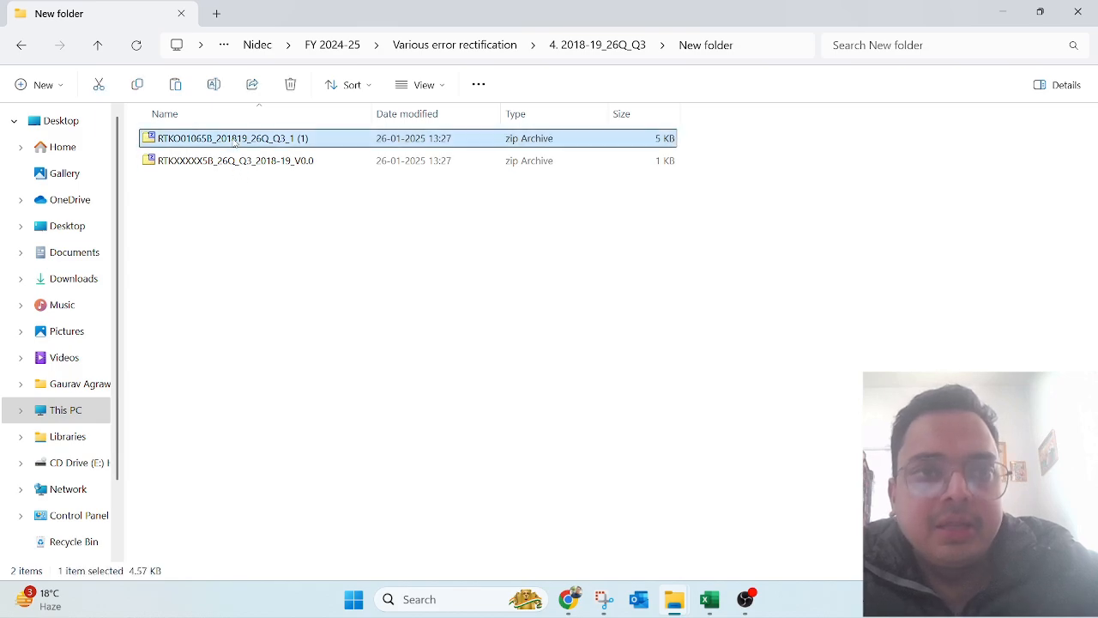
{"action": "key", "text": "F2"}
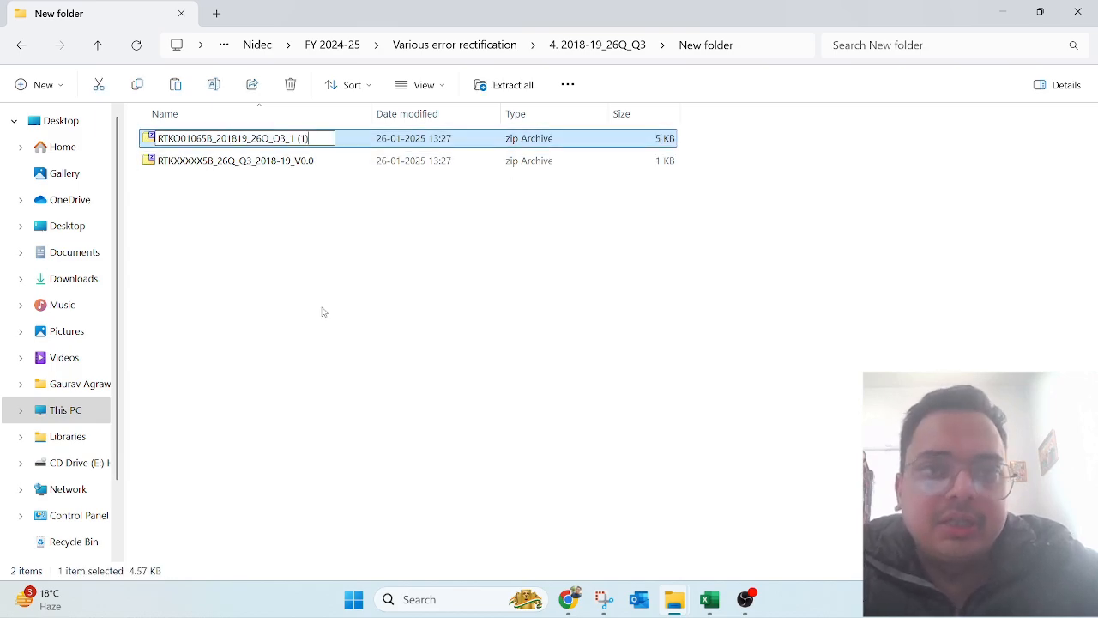
{"action": "key", "text": "End"}
{"action": "key", "text": "BackSpace"}
{"action": "key", "text": "BackSpace"}
{"action": "key", "text": "BackSpace"}
{"action": "key", "text": "BackSpace"}
{"action": "key", "text": "BackSpace"}
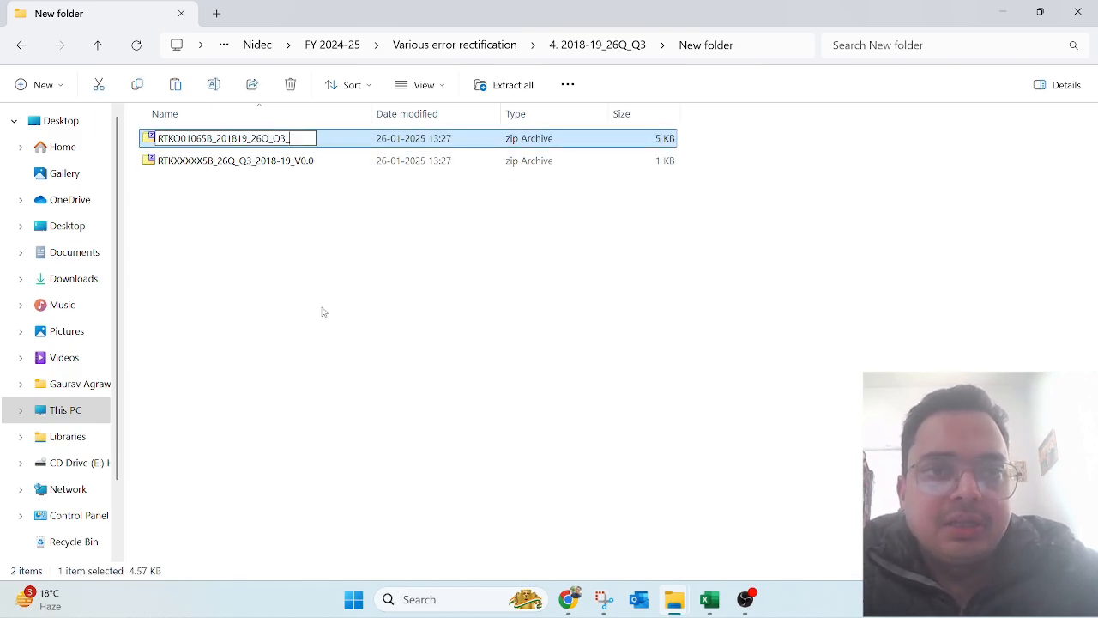
{"action": "key", "text": "Return"}
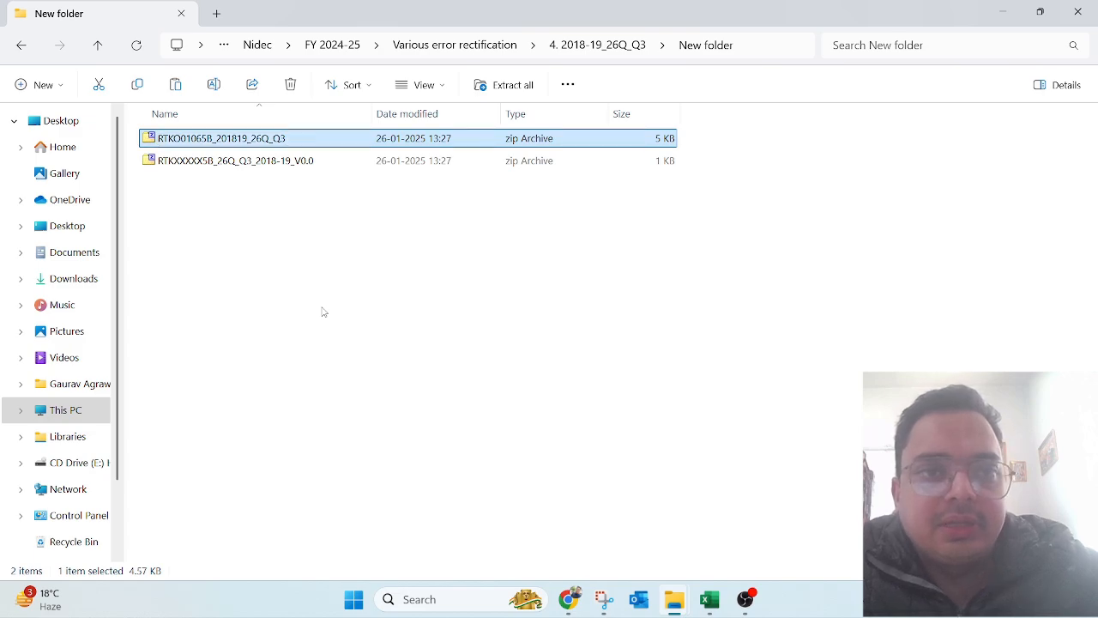
{"action": "key", "text": "Down"}
{"action": "key", "text": "Up"}
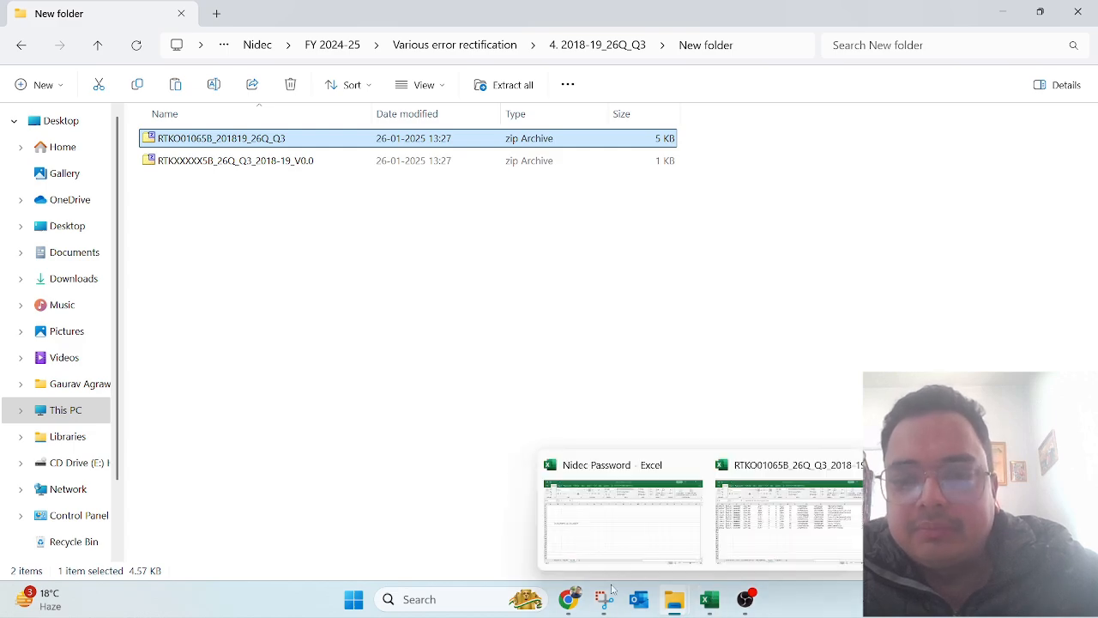
{"action": "left_click", "coordinate": [568, 597]}
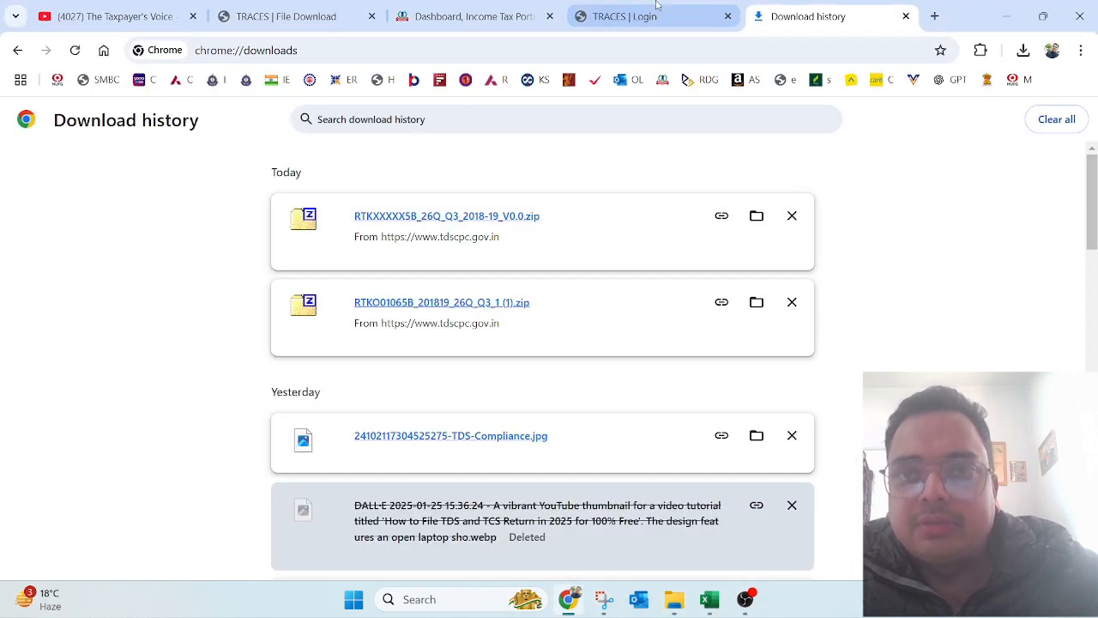
Step: Copy the 25-Jan-2025 NSDL Conso File request number from TRACES and return to File Explorer
{"action": "left_click", "coordinate": [618, 14]}
{"action": "left_click", "coordinate": [489, 15]}
{"action": "left_click", "coordinate": [287, 15]}
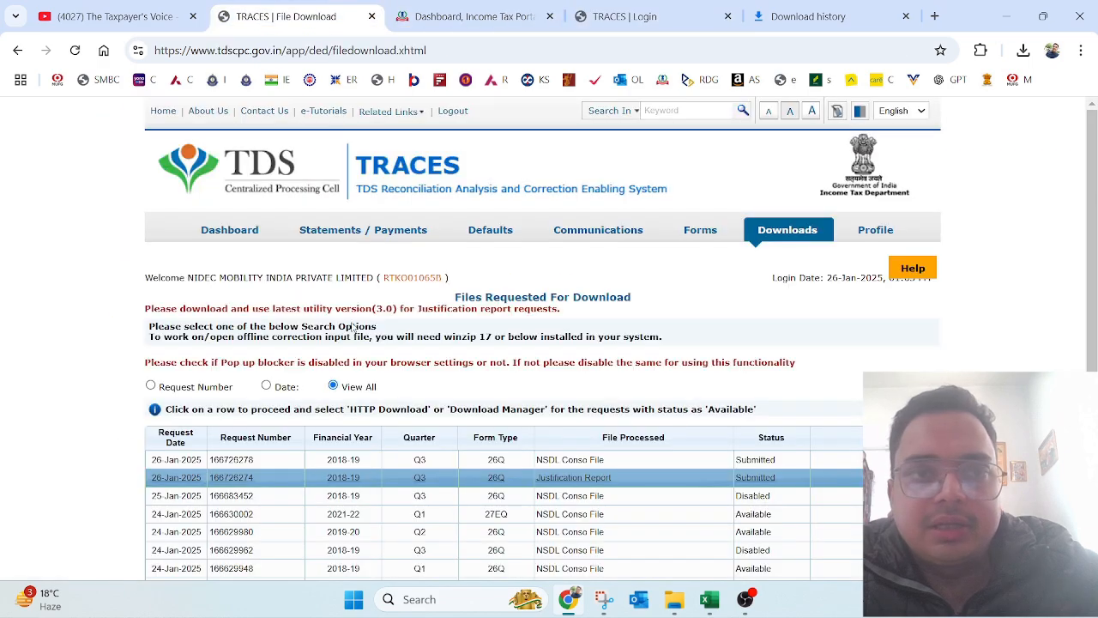
{"action": "left_click", "coordinate": [258, 501]}
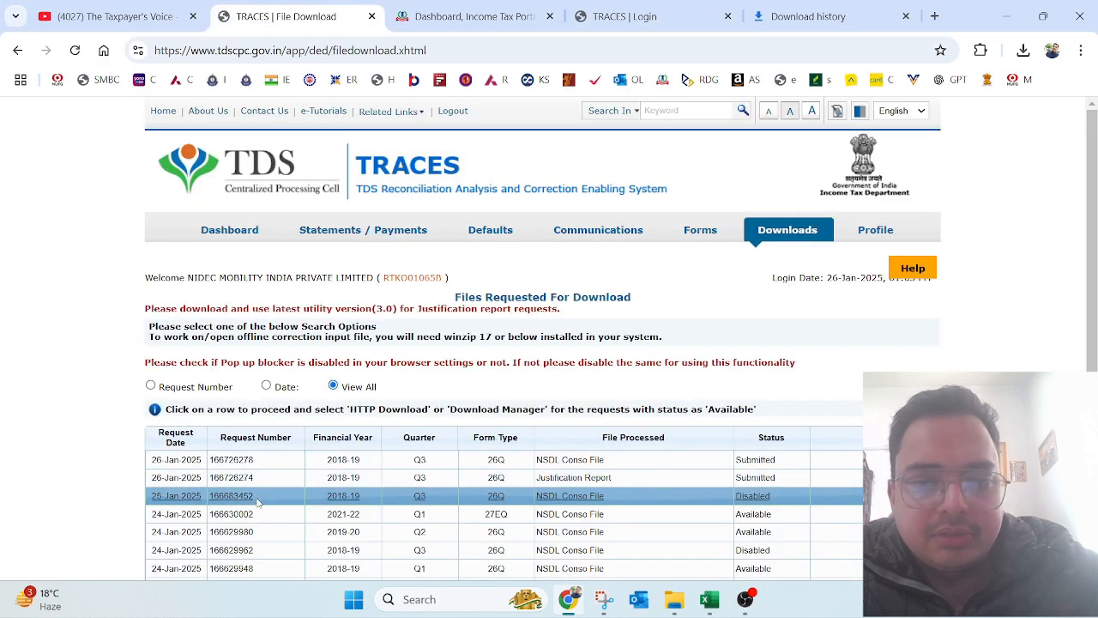
{"action": "left_click_drag", "start_coordinate": [256, 502], "coordinate": [211, 507]}
{"action": "key", "text": "ctrl+c"}
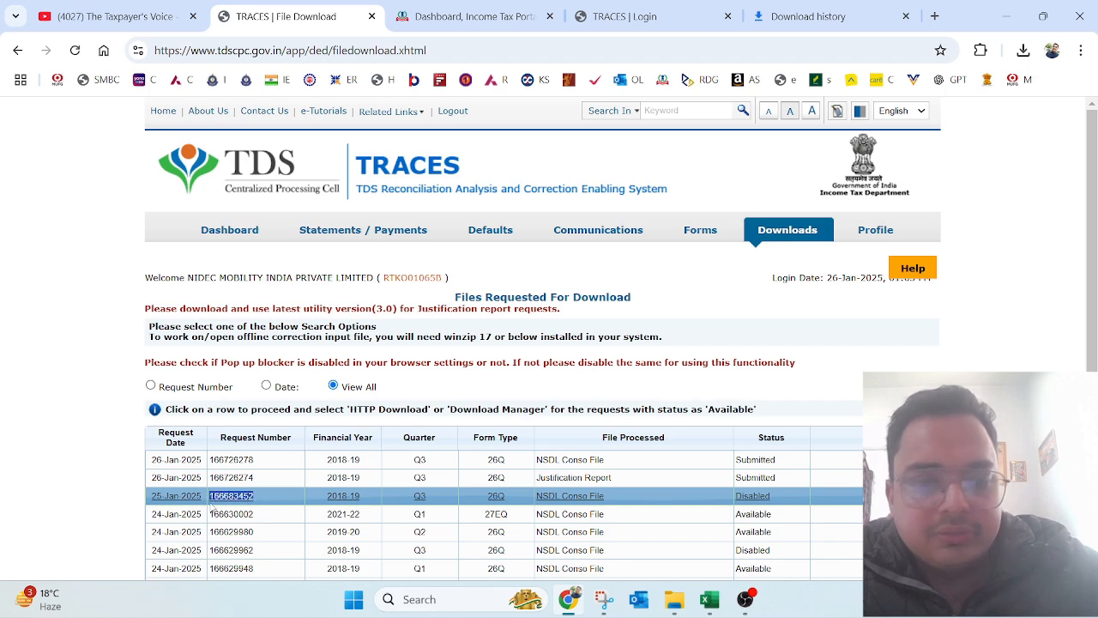
{"action": "key", "text": "alt+Tab"}
{"action": "key", "text": "F2"}
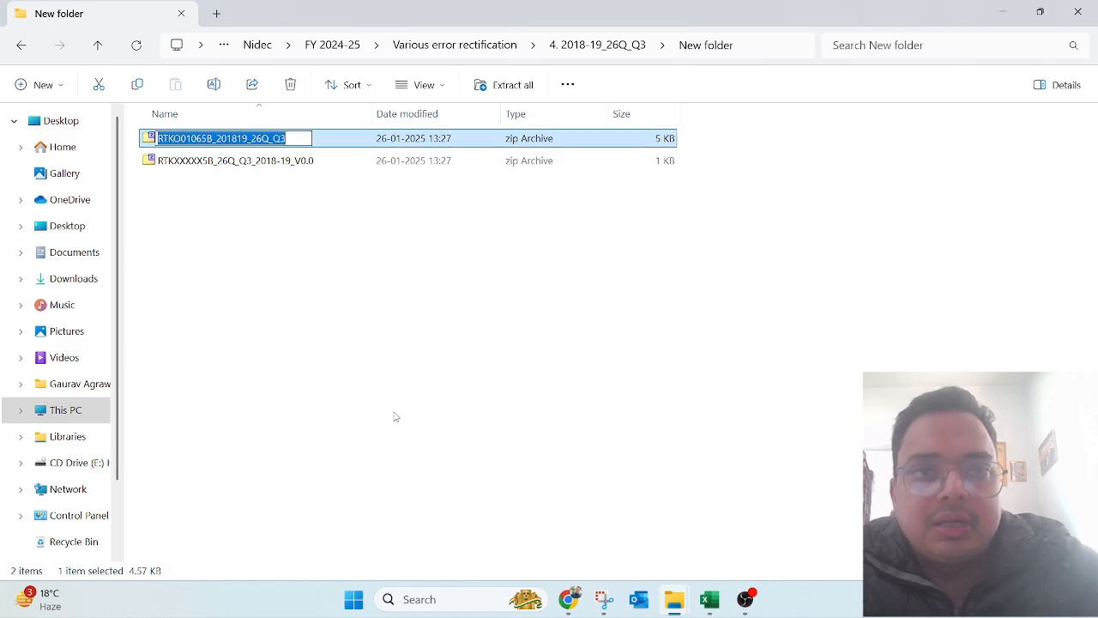
{"action": "key", "text": "End"}
{"action": "type", "text": "_"}
{"action": "key", "text": "ctrl+v"}
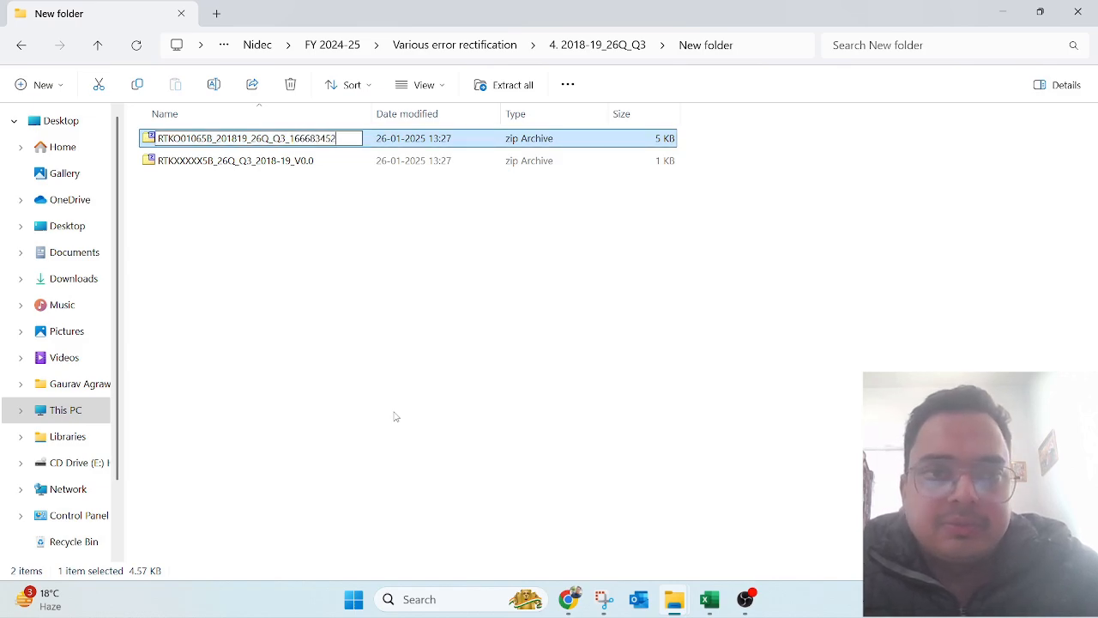
{"action": "key", "text": "Return"}
{"action": "key", "text": "Down"}
{"action": "key", "text": "Up"}
{"action": "key", "text": "F2"}
{"action": "key", "text": "End"}
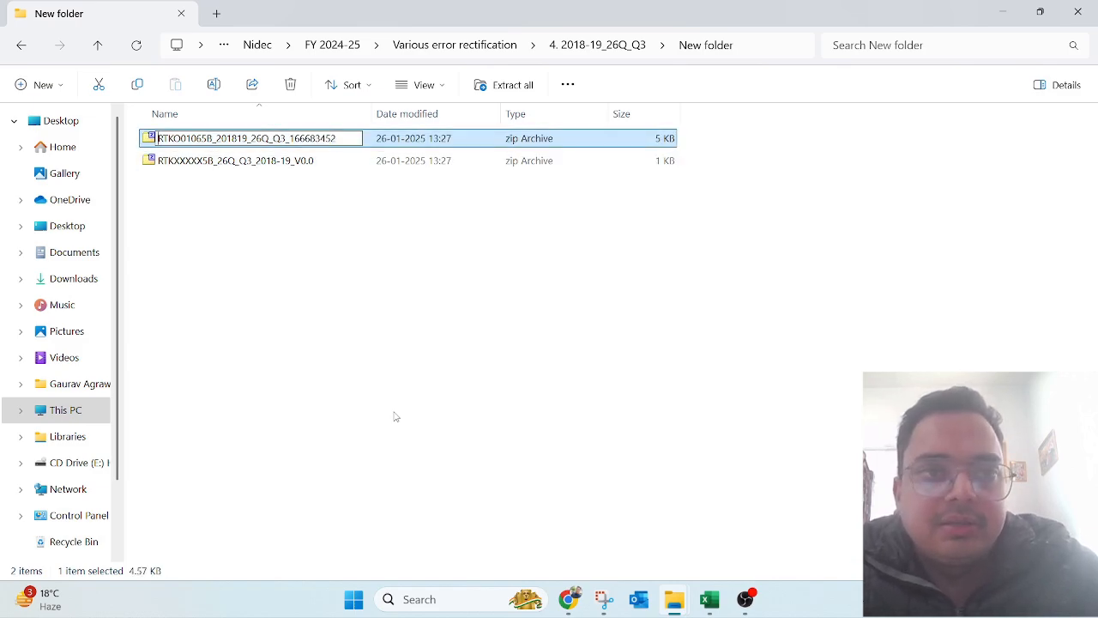
{"action": "key", "text": "shift+Right"}
{"action": "key", "text": "shift+Right"}
{"action": "key", "text": "shift+Right"}
{"action": "key", "text": "shift+Right"}
{"action": "key", "text": "shift+Right"}
{"action": "key", "text": "shift+Right"}
{"action": "key", "text": "shift+Right"}
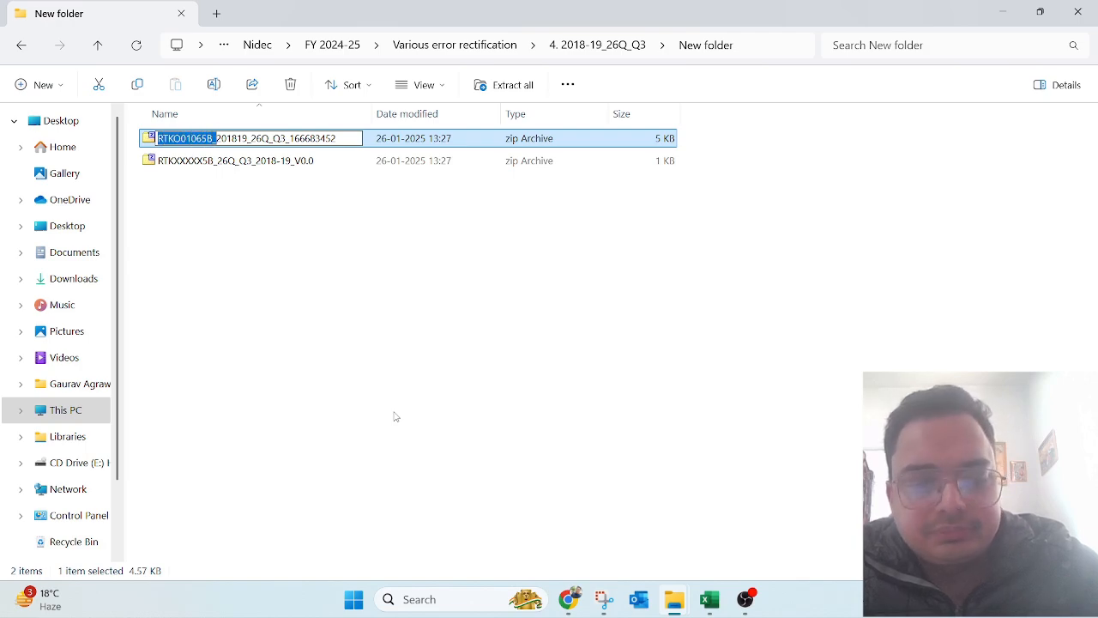
{"action": "key", "text": "BackSpace"}
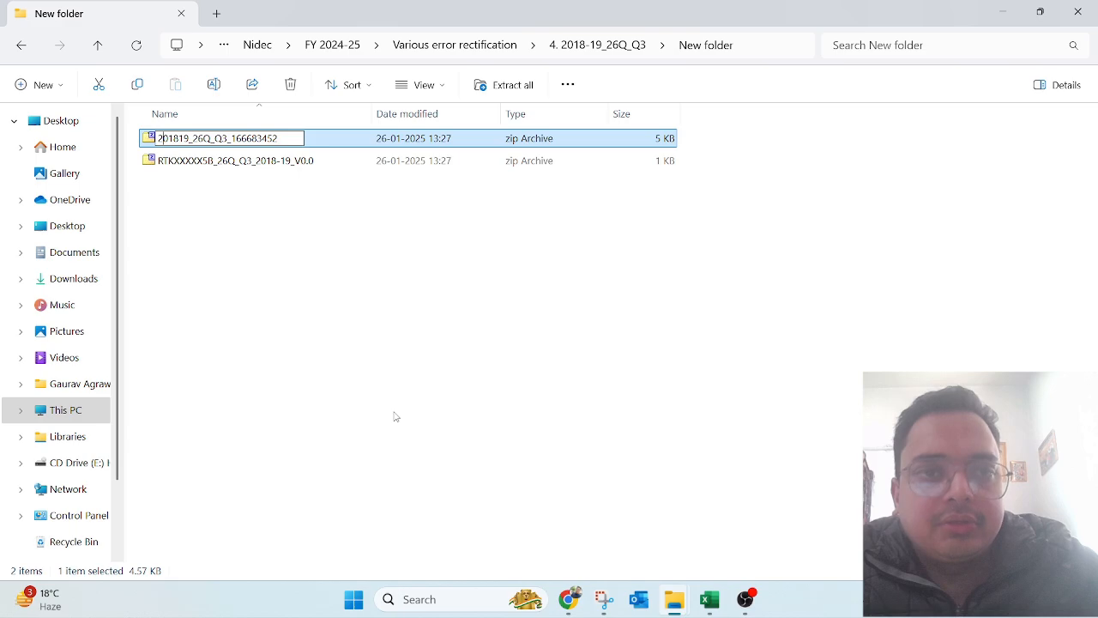
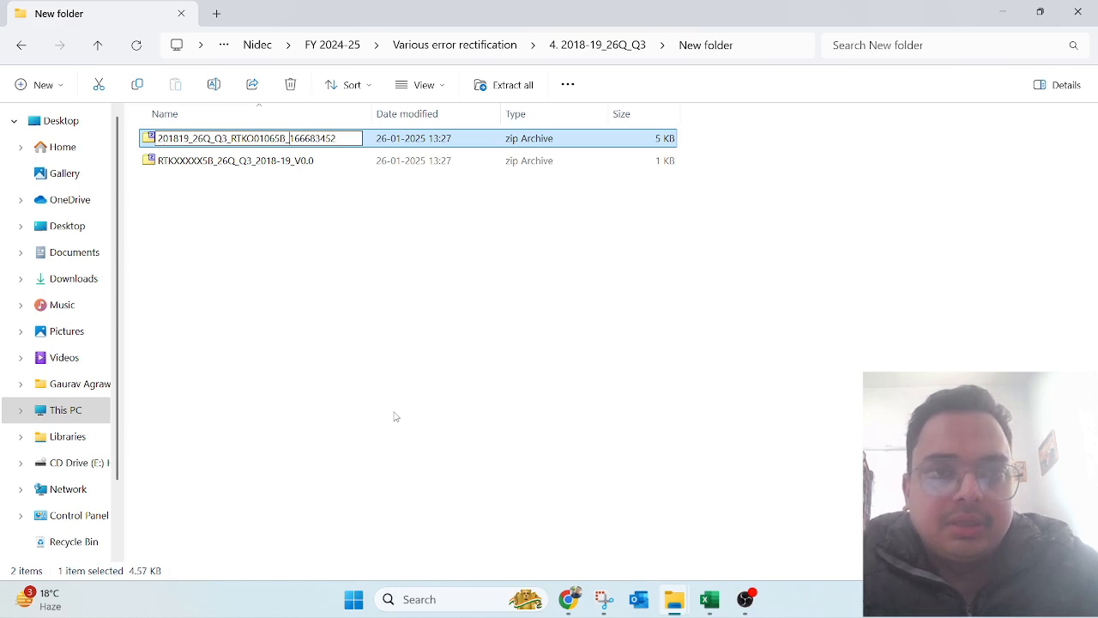
{"action": "key", "text": "ctrl+a"}
{"action": "key", "text": "End"}
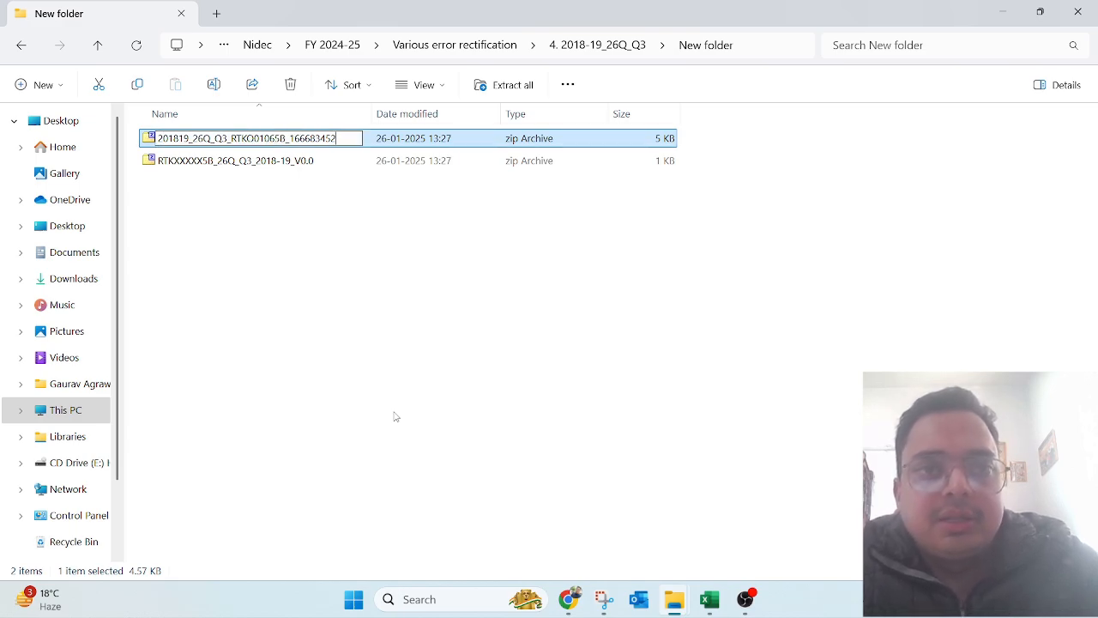
{"action": "key", "text": "shift+Left"}
{"action": "key", "text": "shift+Left"}
{"action": "key", "text": "shift+Left"}
{"action": "key", "text": "shift+Left"}
{"action": "key", "text": "shift+Left"}
{"action": "key", "text": "shift+Left"}
{"action": "key", "text": "shift+Left"}
{"action": "key", "text": "shift+Left"}
{"action": "key", "text": "shift+Left"}
{"action": "key", "text": "shift+Left"}
{"action": "key", "text": "shift+Left"}
{"action": "key", "text": "shift+Left"}
{"action": "key", "text": "shift+Left"}
{"action": "key", "text": "shift+Left"}
{"action": "key", "text": "shift+Left"}
{"action": "key", "text": "shift+Left"}
{"action": "key", "text": "shift+Left"}
{"action": "key", "text": "shift+Left"}
{"action": "key", "text": "shift+Left"}
{"action": "key", "text": "shift+Left"}
{"action": "key", "text": "shift+Left"}
{"action": "key", "text": "ctrl+c"}
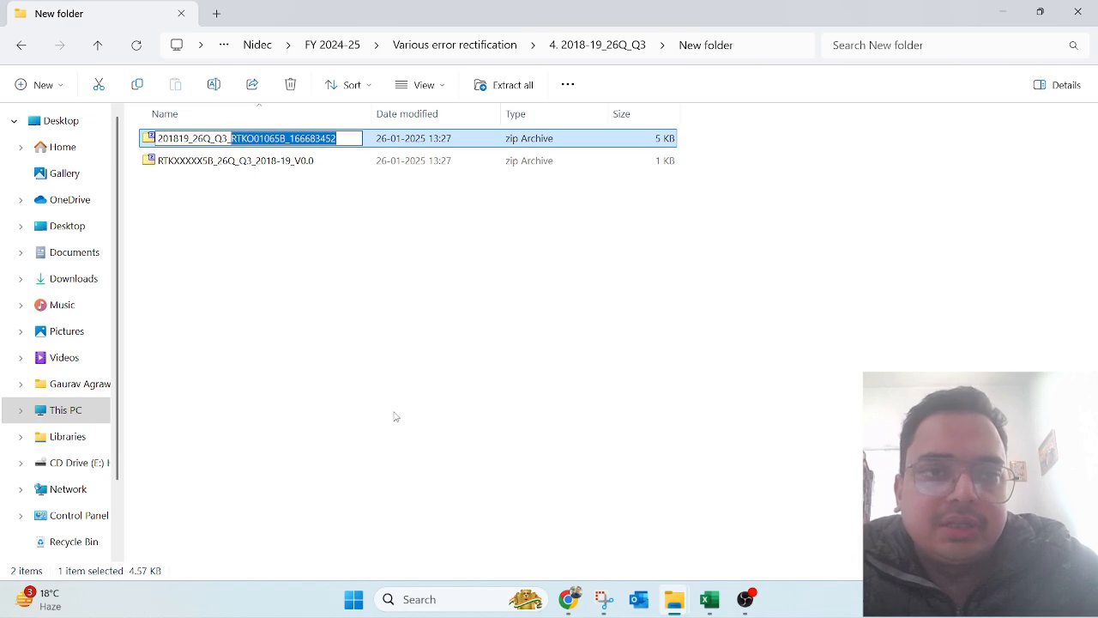
{"action": "key", "text": "Return"}
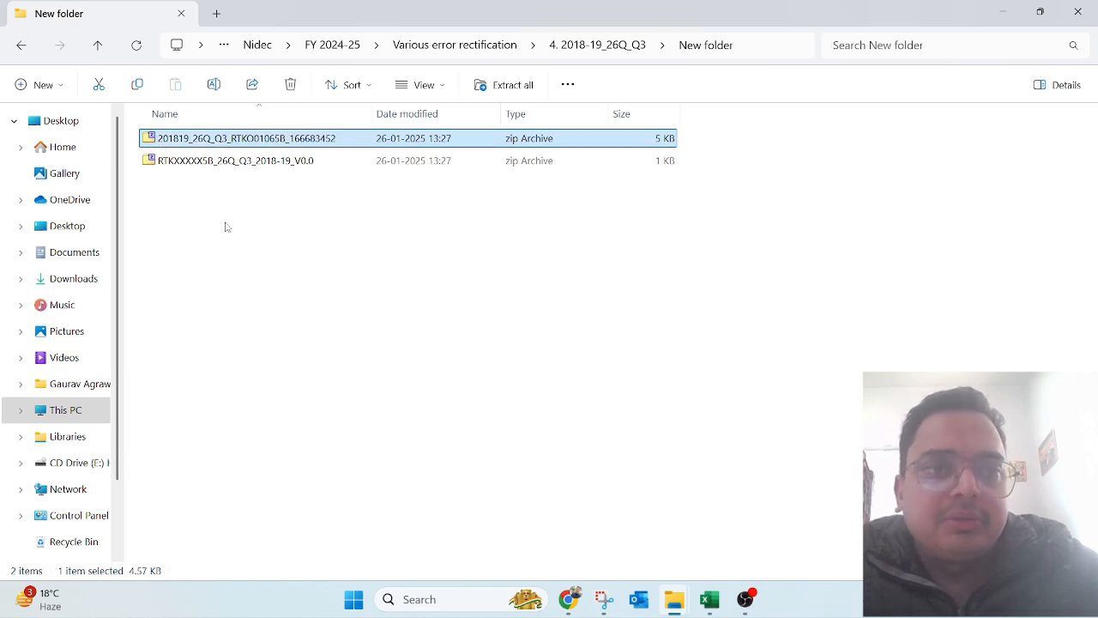
Step: Extract the 26Q Q3 zip here with 7-Zip, pasting the copied password
{"action": "right_click", "coordinate": [185, 142]}
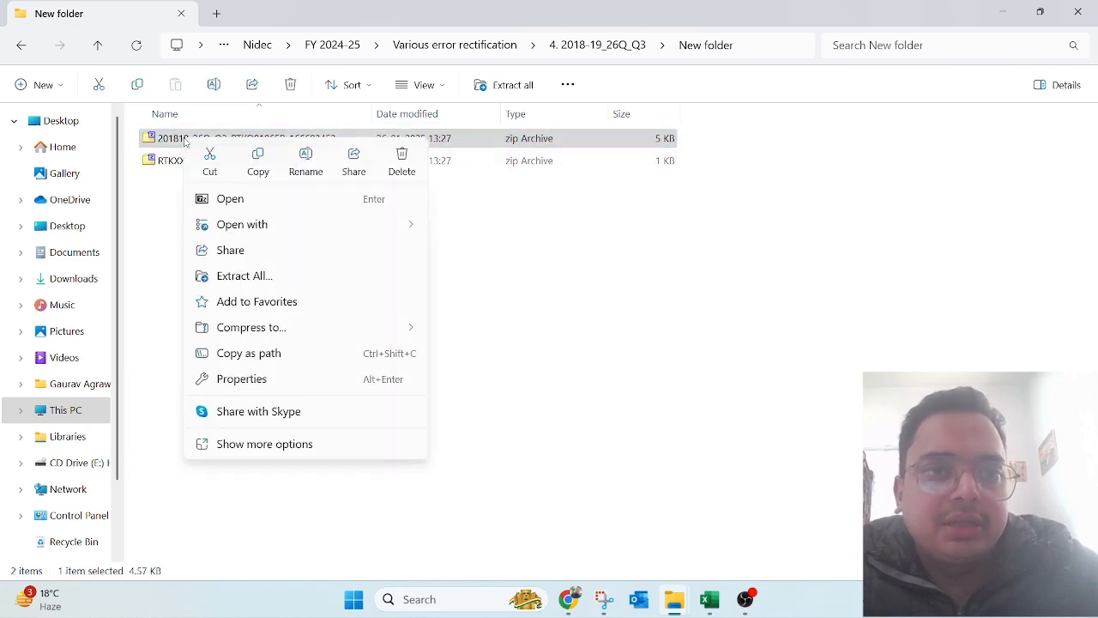
{"action": "left_click", "coordinate": [271, 446]}
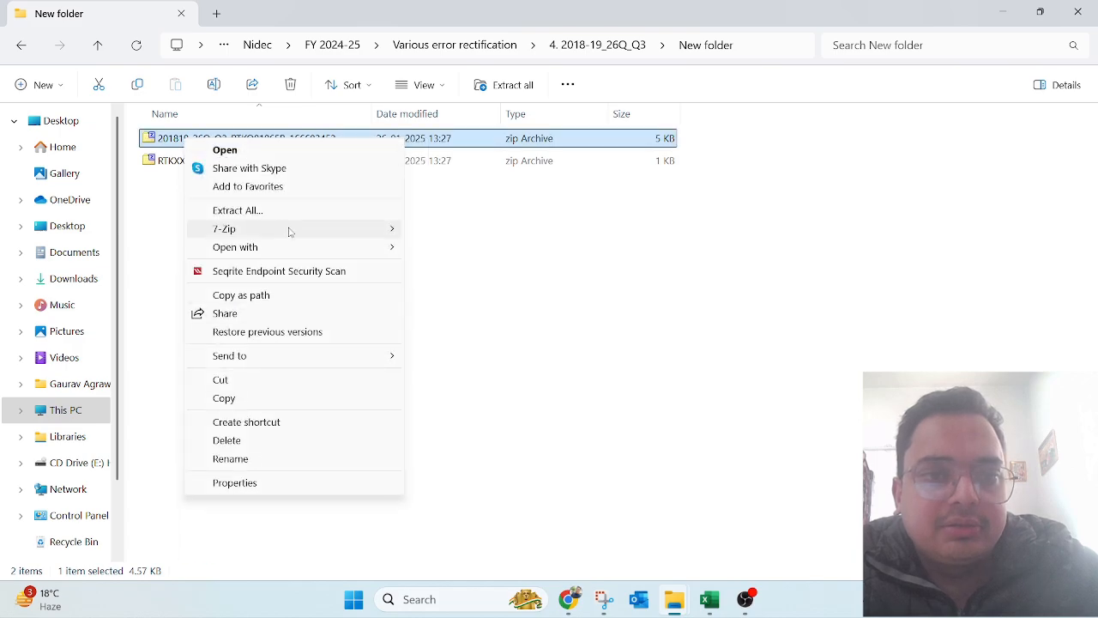
{"action": "mouse_move", "coordinate": [290, 229]}
{"action": "left_click", "coordinate": [458, 285]}
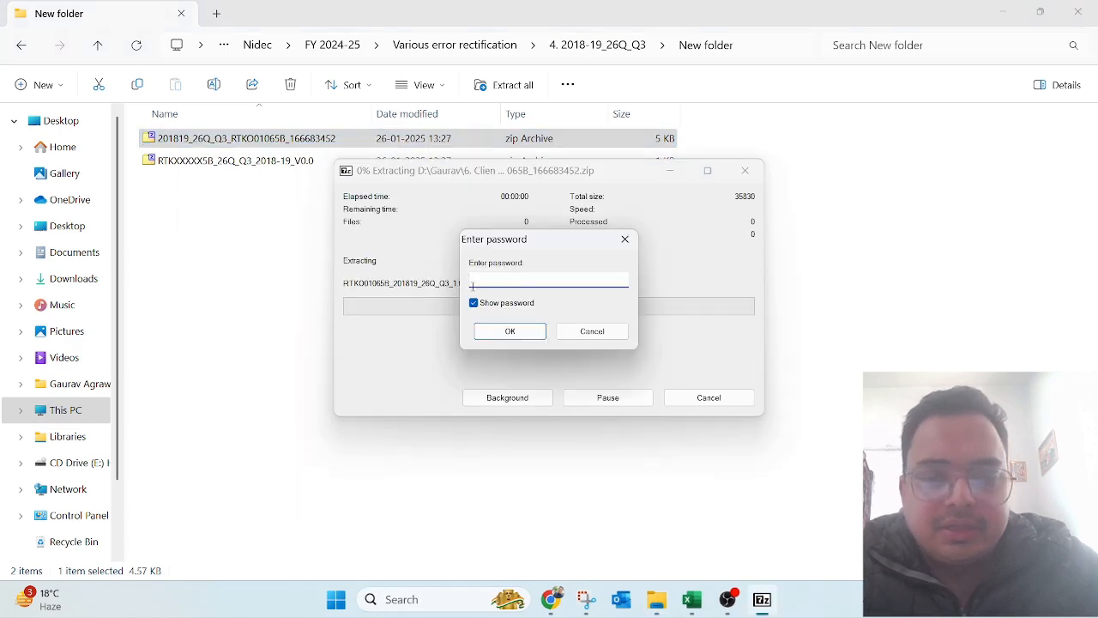
{"action": "key", "text": "ctrl+v"}
{"action": "key", "text": "Return"}
Step: Rename the extracted TDS file to drop its trailing _1
{"action": "key", "text": "Down"}
{"action": "key", "text": "Down"}
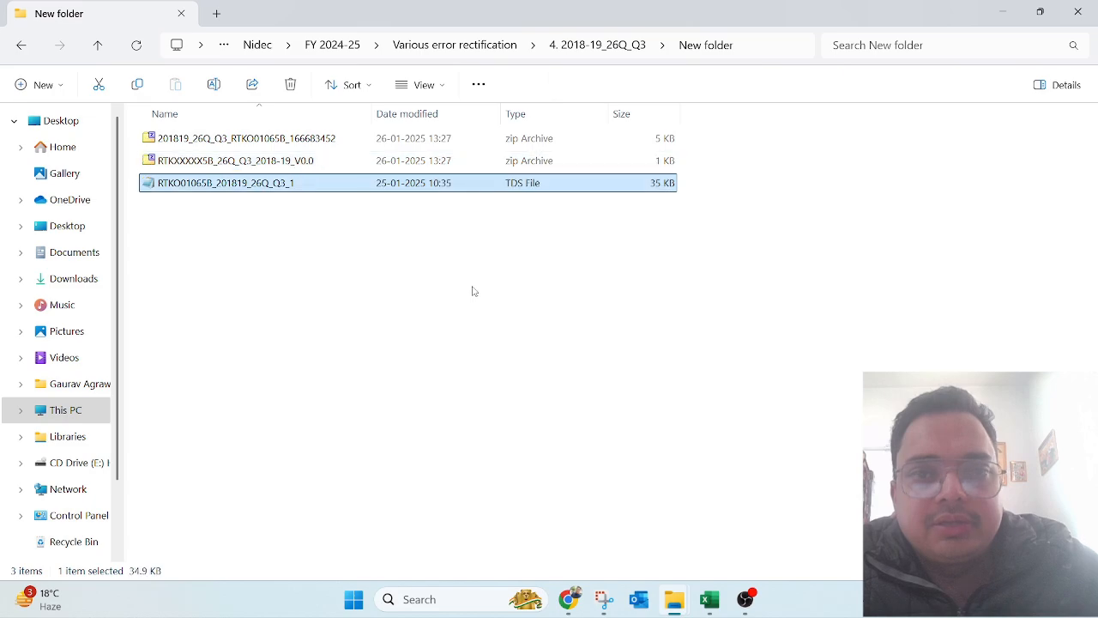
{"action": "key", "text": "F2"}
{"action": "key", "text": "End"}
{"action": "key", "text": "BackSpace"}
{"action": "key", "text": "BackSpace"}
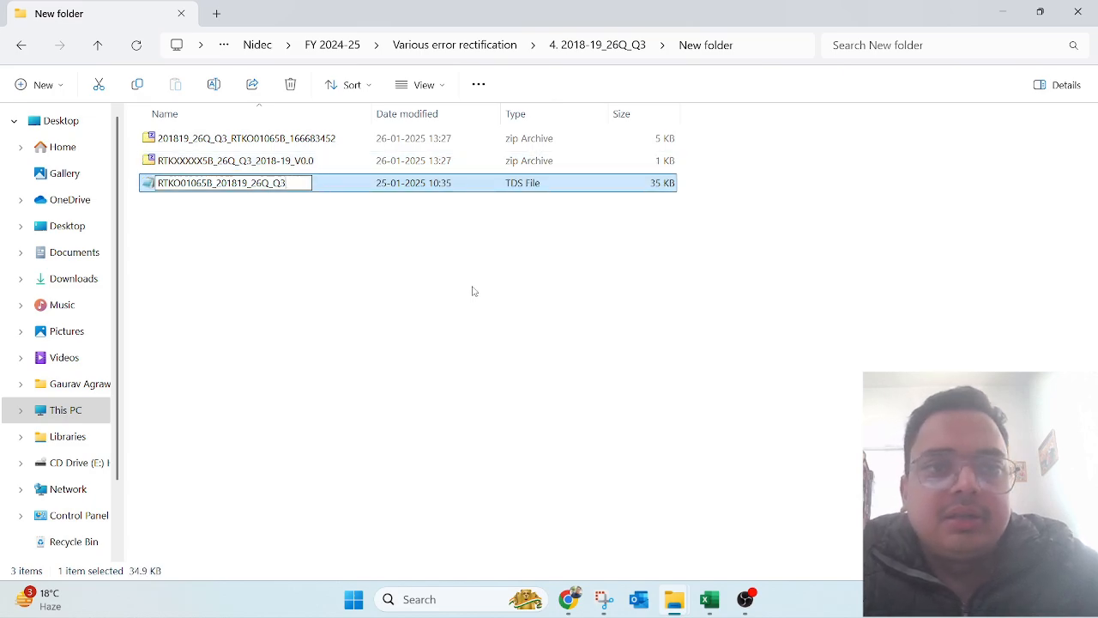
{"action": "key", "text": "Return"}
Step: Start a 7-Zip Extract Here on the justification report zip
{"action": "key", "text": "Up"}
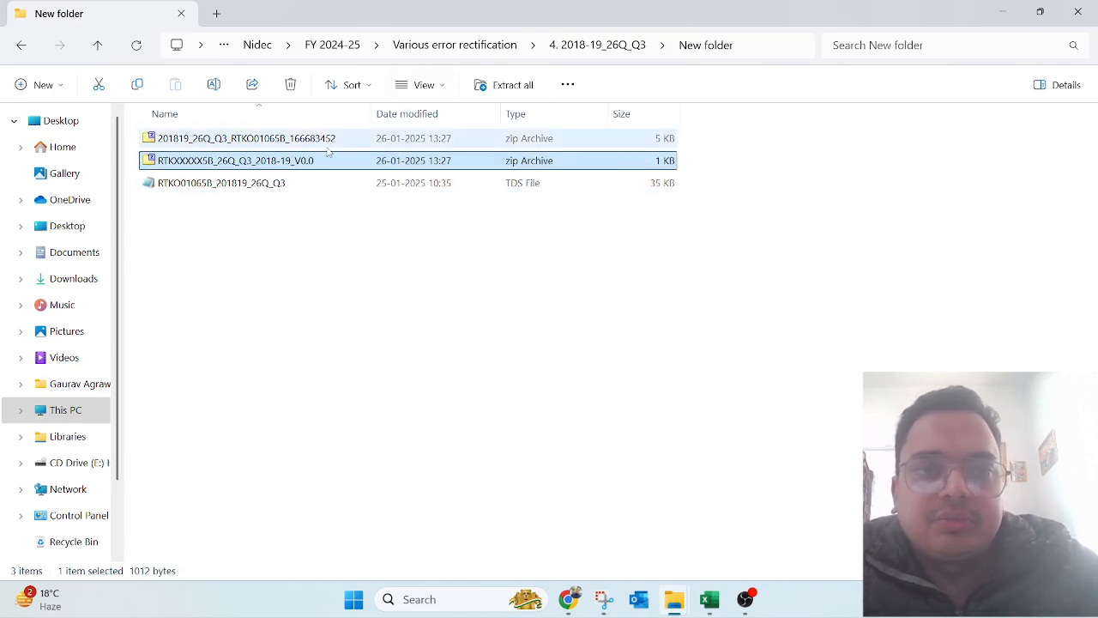
{"action": "right_click", "coordinate": [292, 167]}
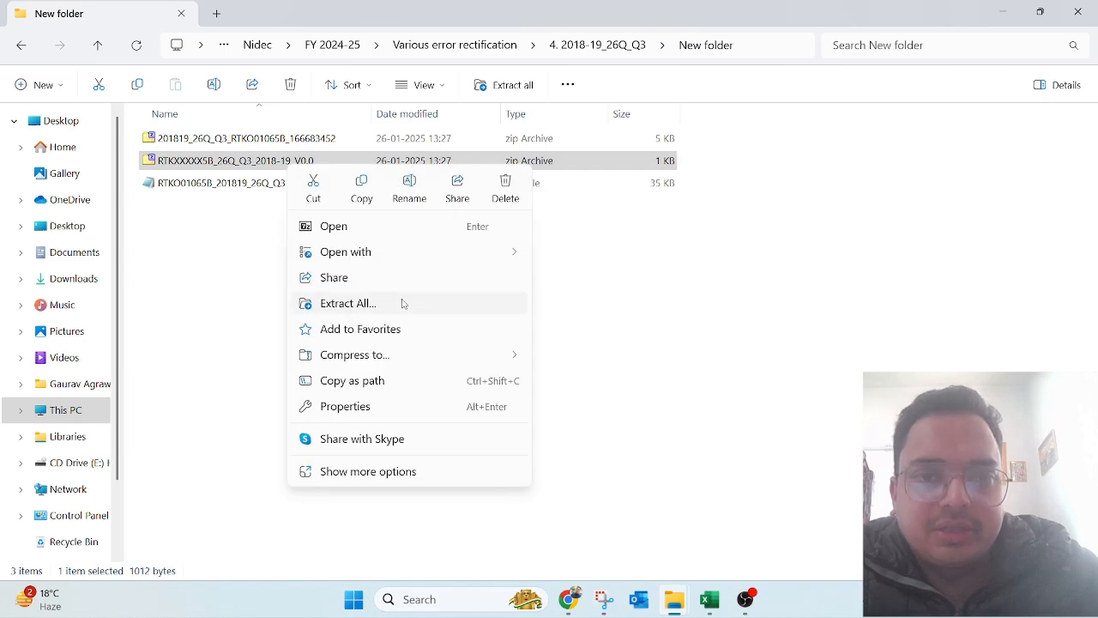
{"action": "left_click", "coordinate": [318, 471]}
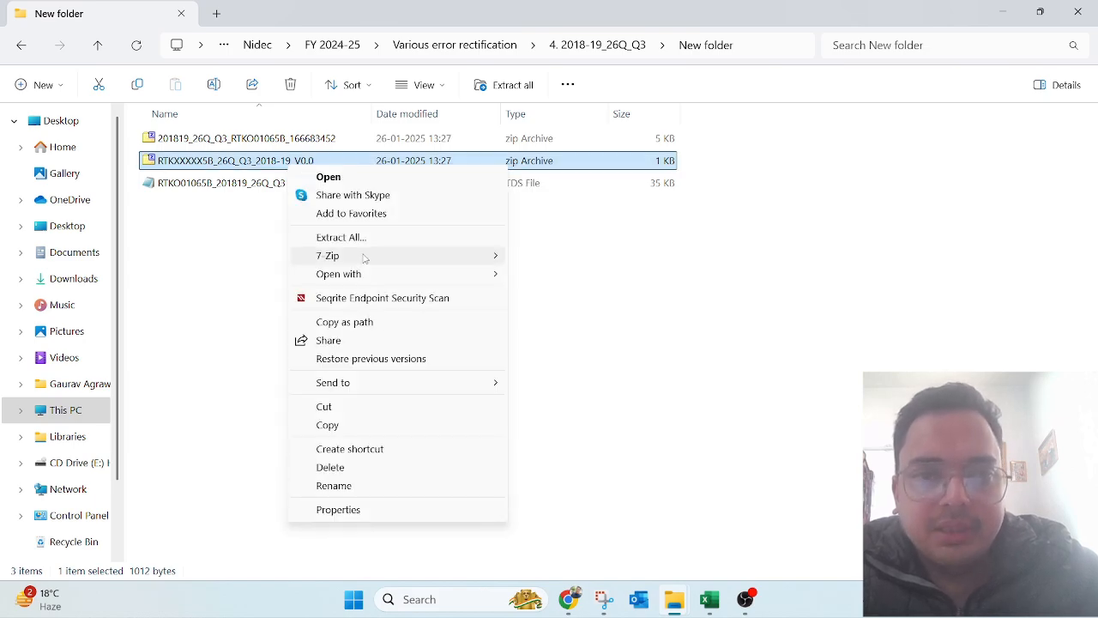
{"action": "mouse_move", "coordinate": [363, 254]}
{"action": "left_click", "coordinate": [624, 315]}
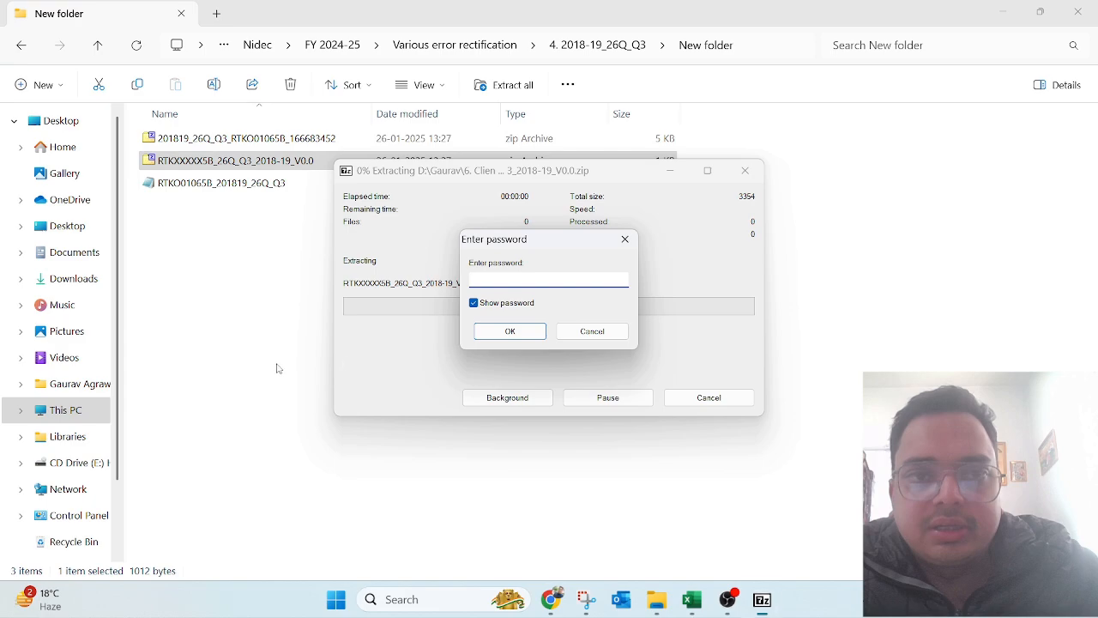
Step: Copy the password from Excel cell B9 and enter it to extract the justification report
{"action": "mouse_move", "coordinate": [691, 599]}
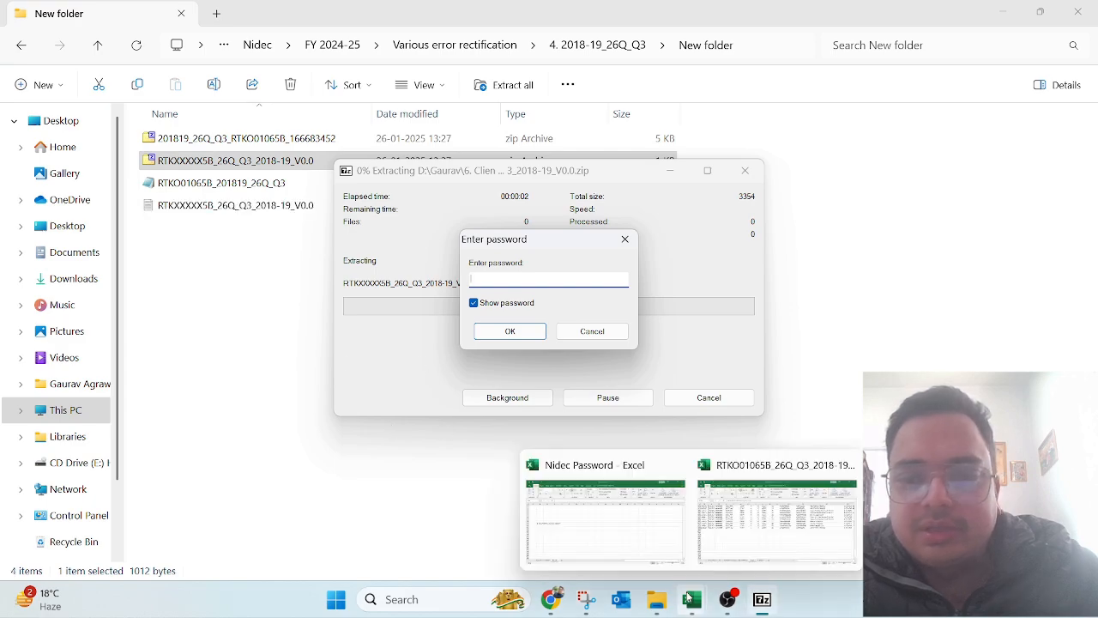
{"action": "left_click", "coordinate": [598, 492]}
{"action": "key", "text": "Left"}
{"action": "key", "text": "Left"}
{"action": "key", "text": "Left"}
{"action": "key", "text": "Left"}
{"action": "key", "text": "Left"}
{"action": "key", "text": "Left"}
{"action": "key", "text": "Left"}
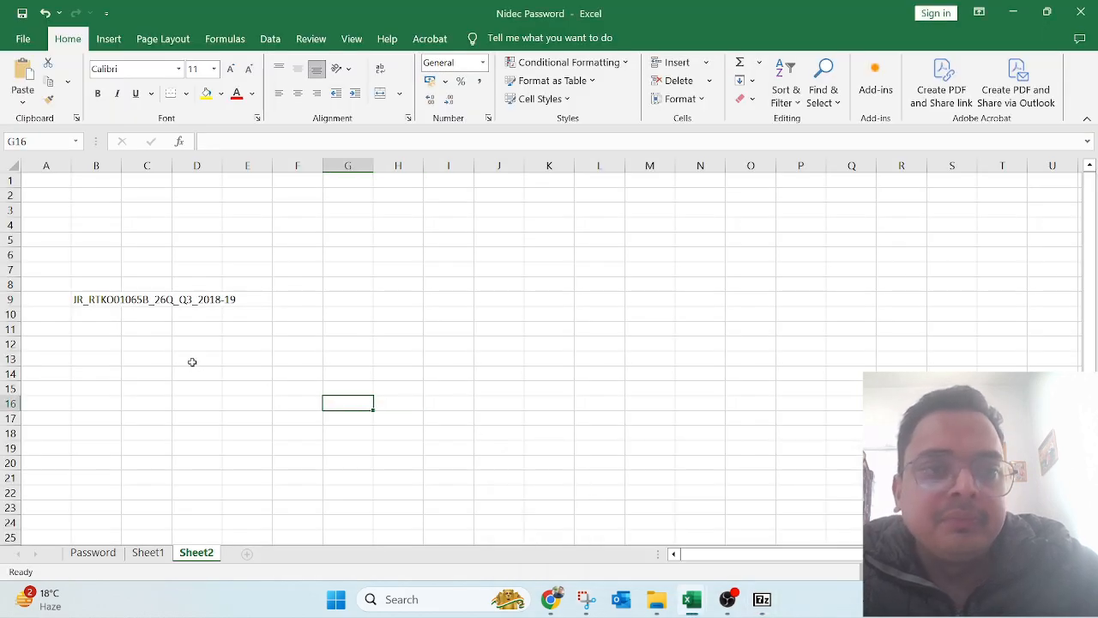
{"action": "key", "text": "Up"}
{"action": "key", "text": "Up"}
{"action": "key", "text": "Up"}
{"action": "key", "text": "Up"}
{"action": "key", "text": "Up"}
{"action": "key", "text": "Up"}
{"action": "key", "text": "Up"}
{"action": "key", "text": "Right"}
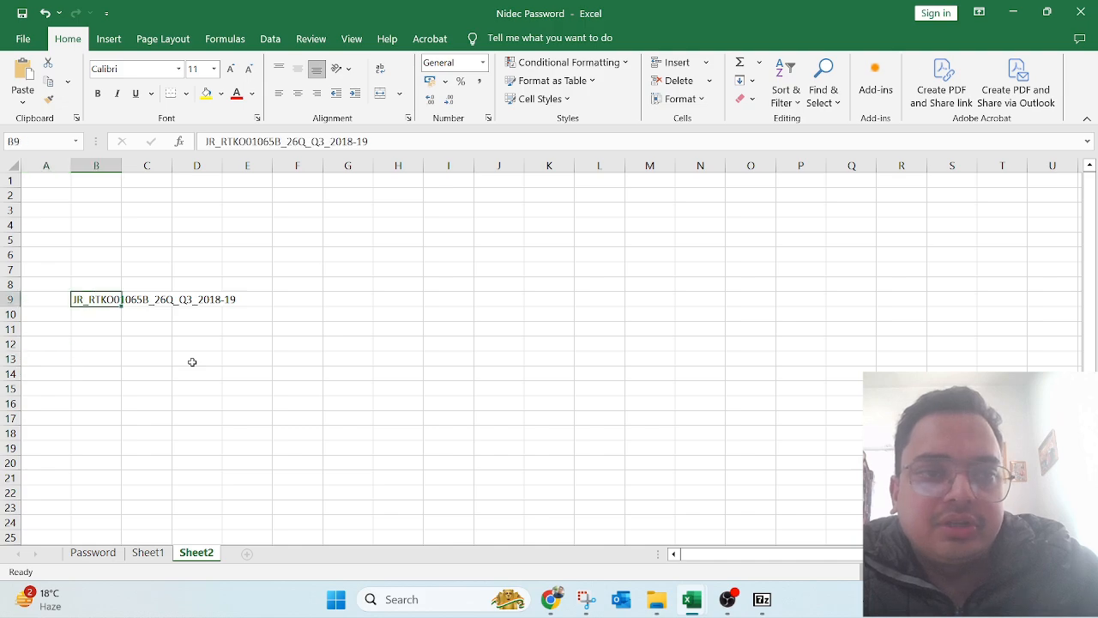
{"action": "key", "text": "F2"}
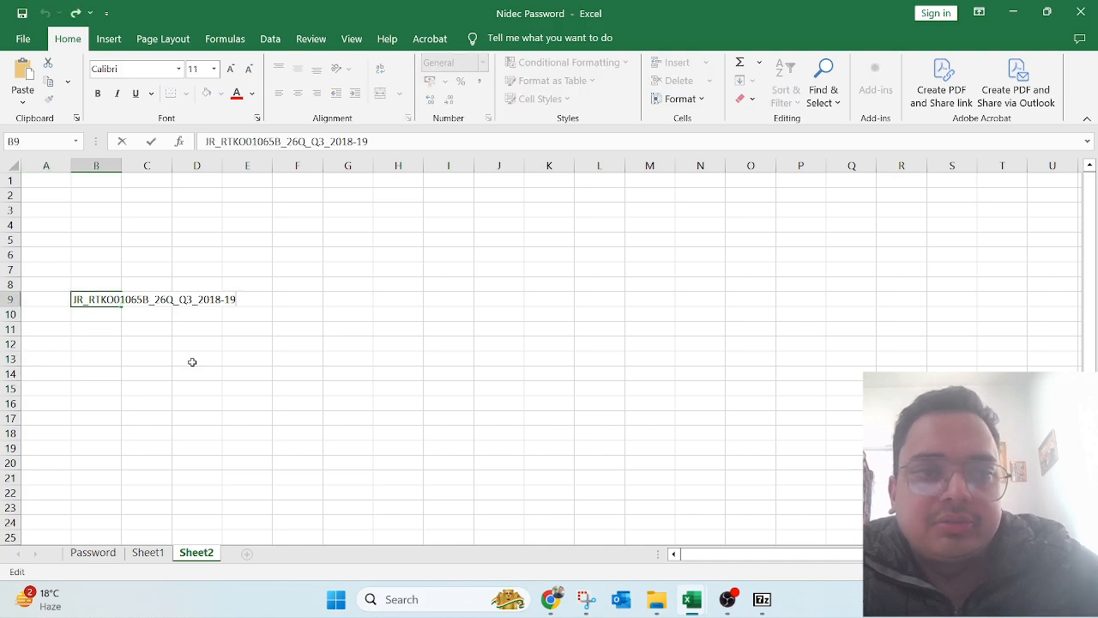
{"action": "key", "text": "shift+Home"}
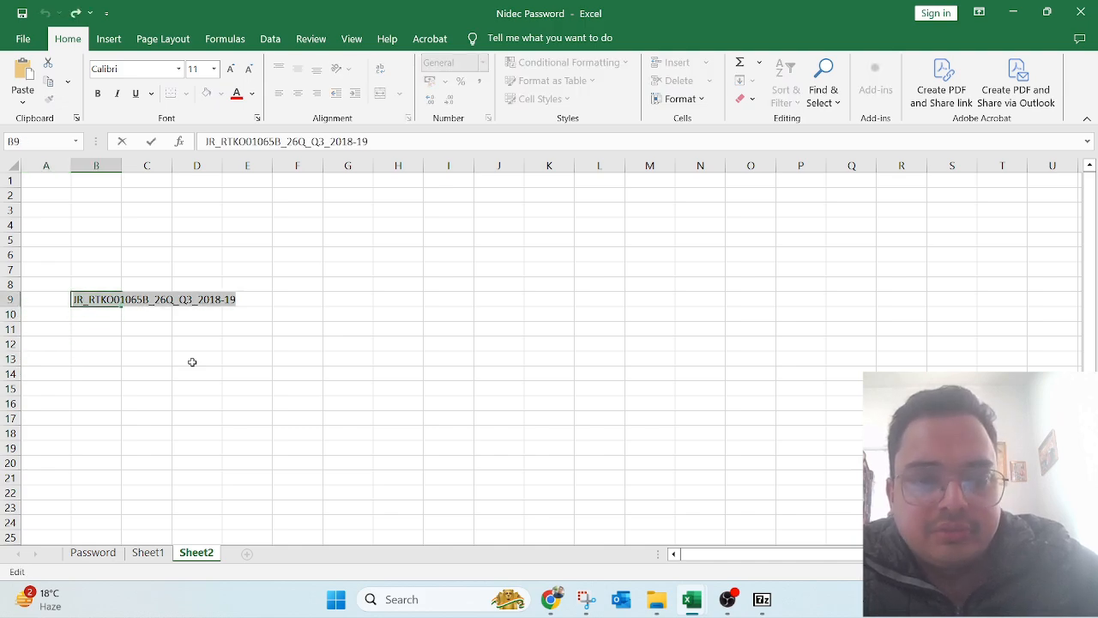
{"action": "key", "text": "ctrl+c"}
{"action": "key", "text": "alt+Tab"}
{"action": "key", "text": "ctrl+v"}
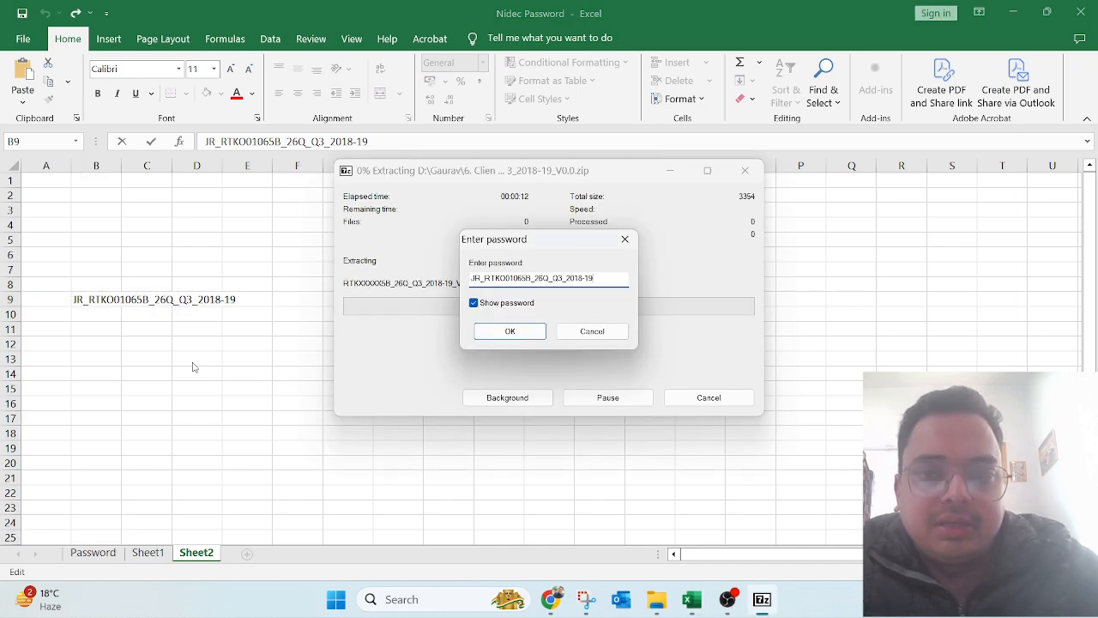
{"action": "key", "text": "Return"}
Step: Check the extracted justification report text file and TDS file in the folder
{"action": "key", "text": "alt+Tab"}
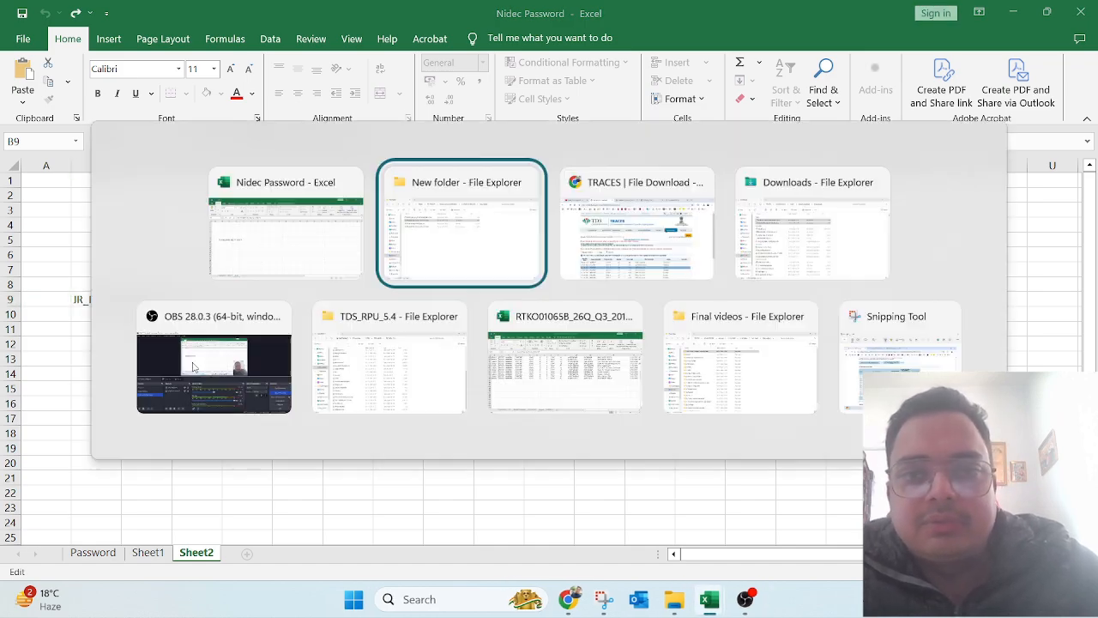
{"action": "left_click", "coordinate": [333, 421]}
{"action": "key", "text": "Down"}
{"action": "key", "text": "Down"}
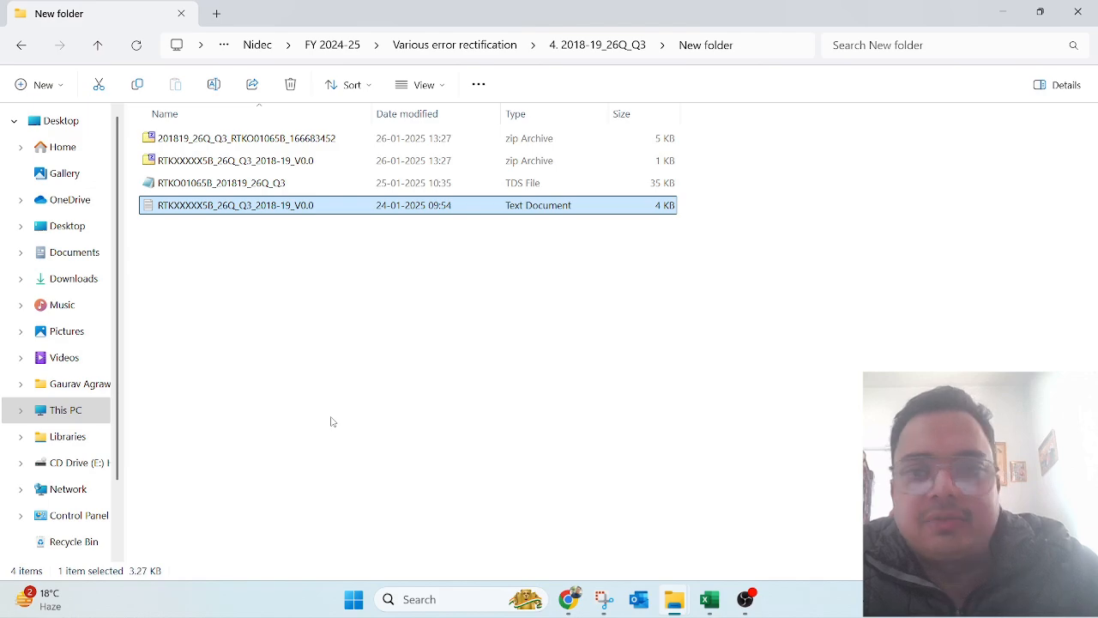
{"action": "key", "text": "Up"}
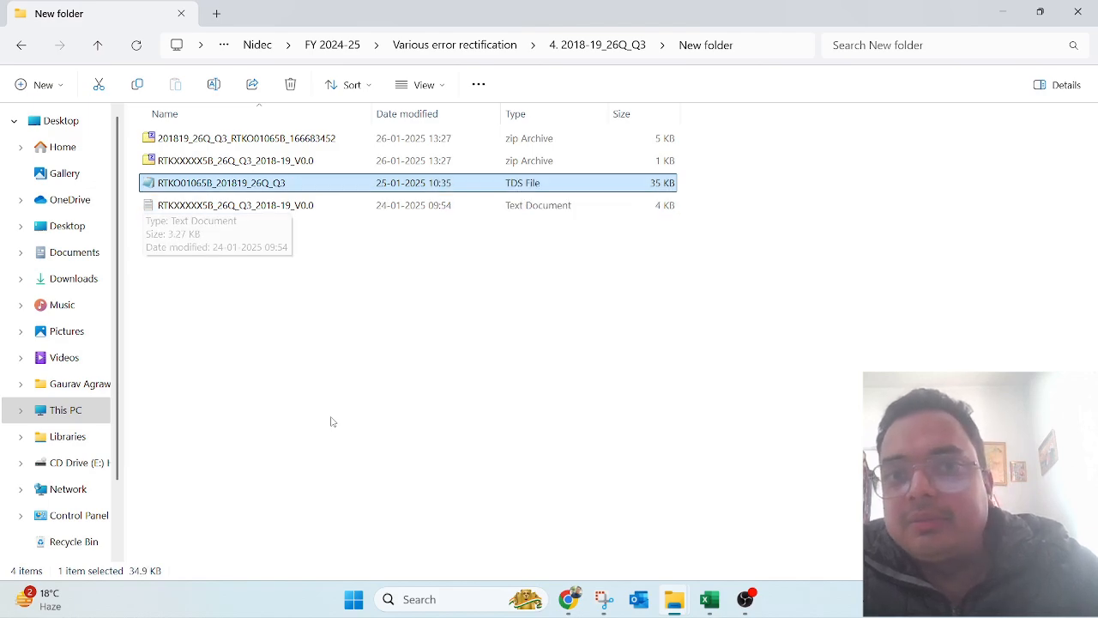
{"action": "key", "text": "Down"}
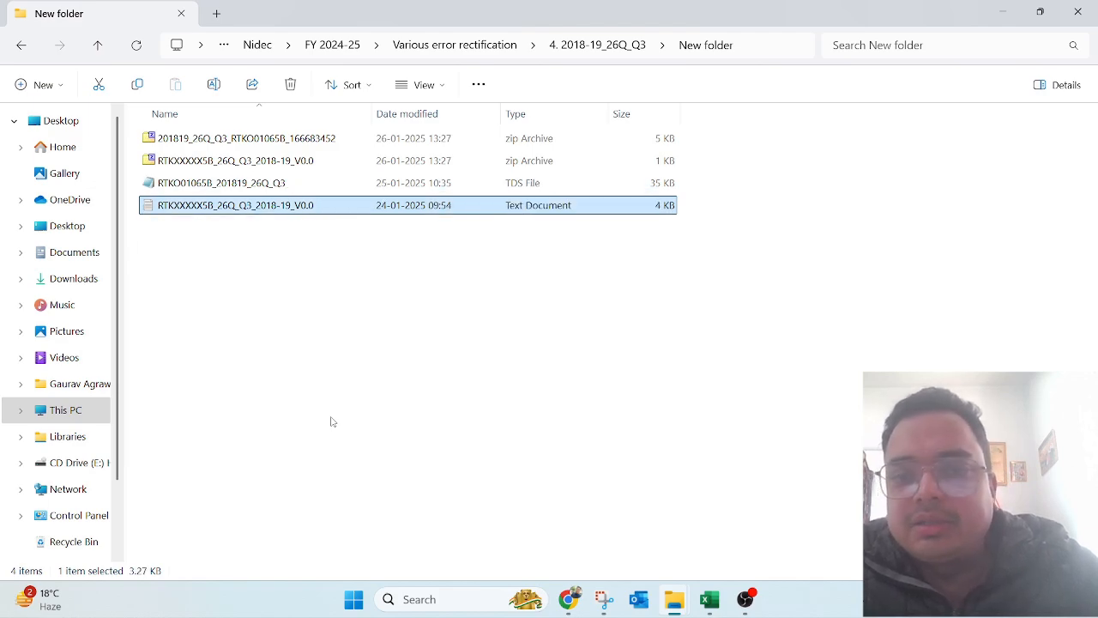
{"action": "left_click", "coordinate": [568, 599]}
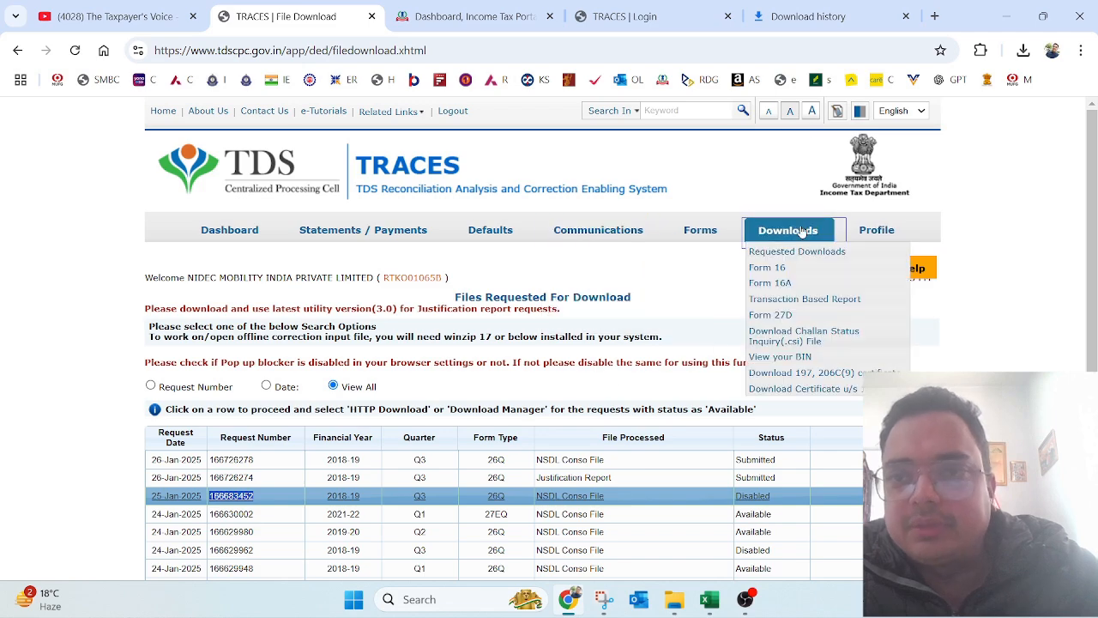
Step: Open the TRACES utility download page and submit the verification code
{"action": "left_click", "coordinate": [803, 250]}
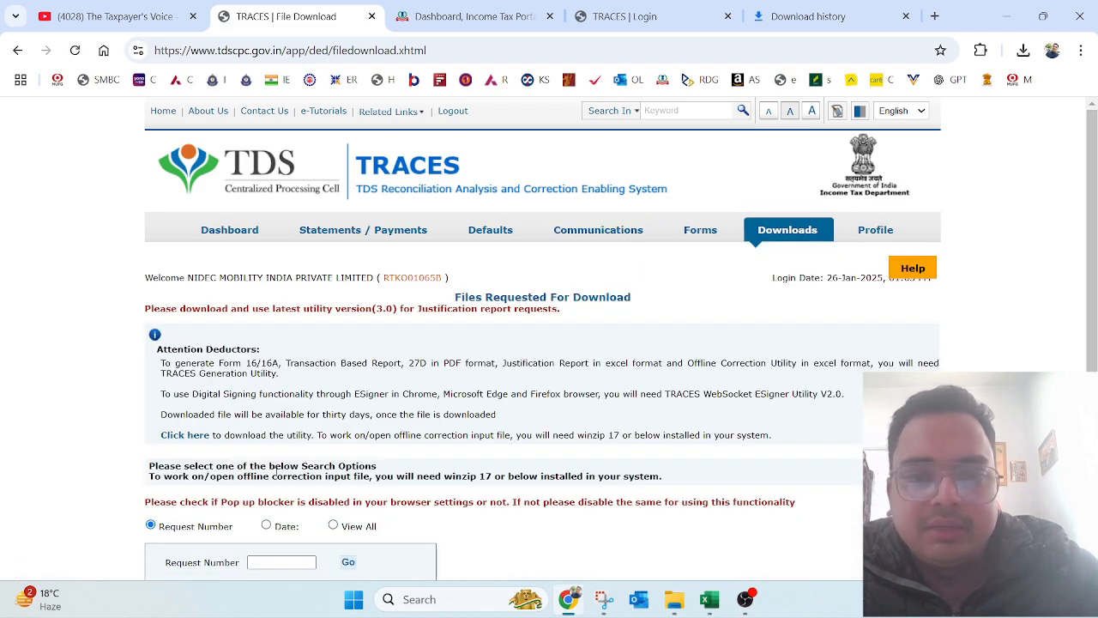
{"action": "left_click", "coordinate": [184, 436]}
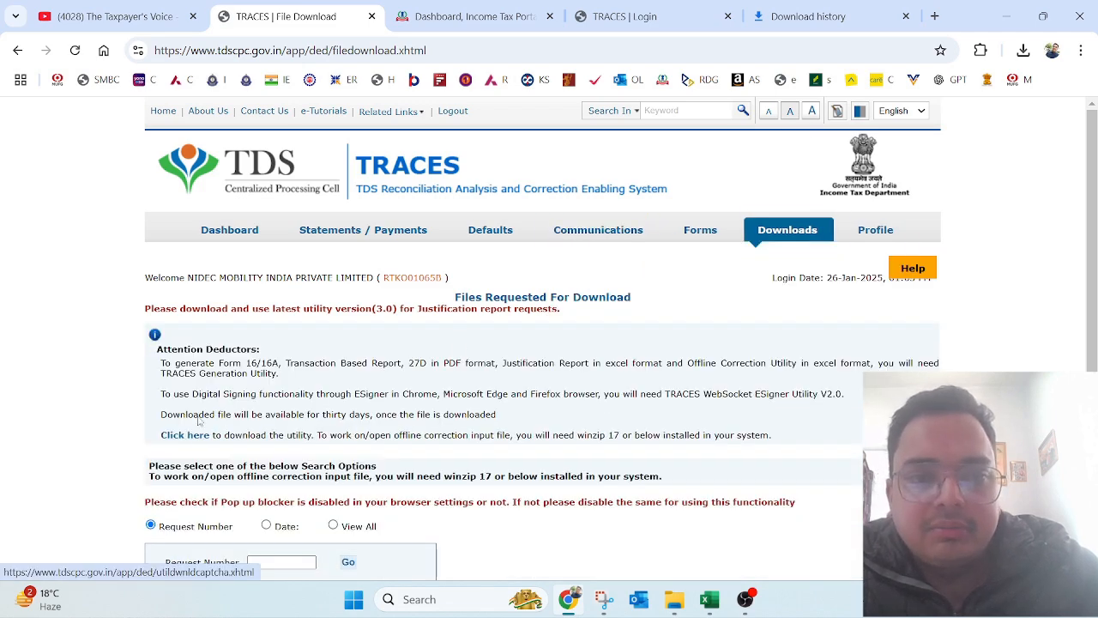
{"action": "left_click", "coordinate": [184, 436]}
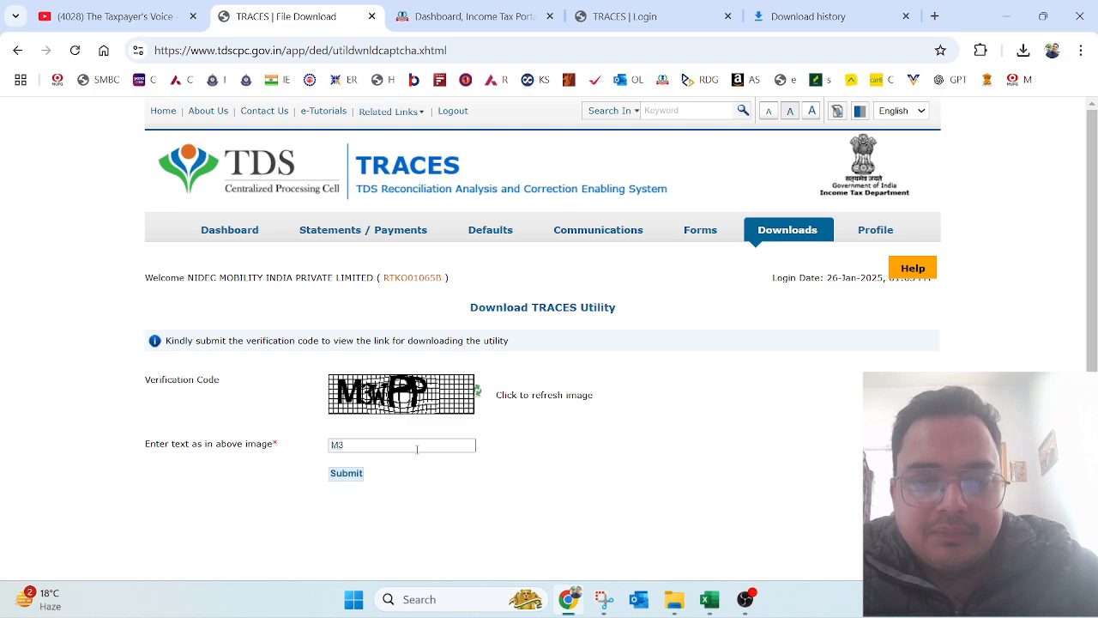
{"action": "type", "text": "M3WPP"}
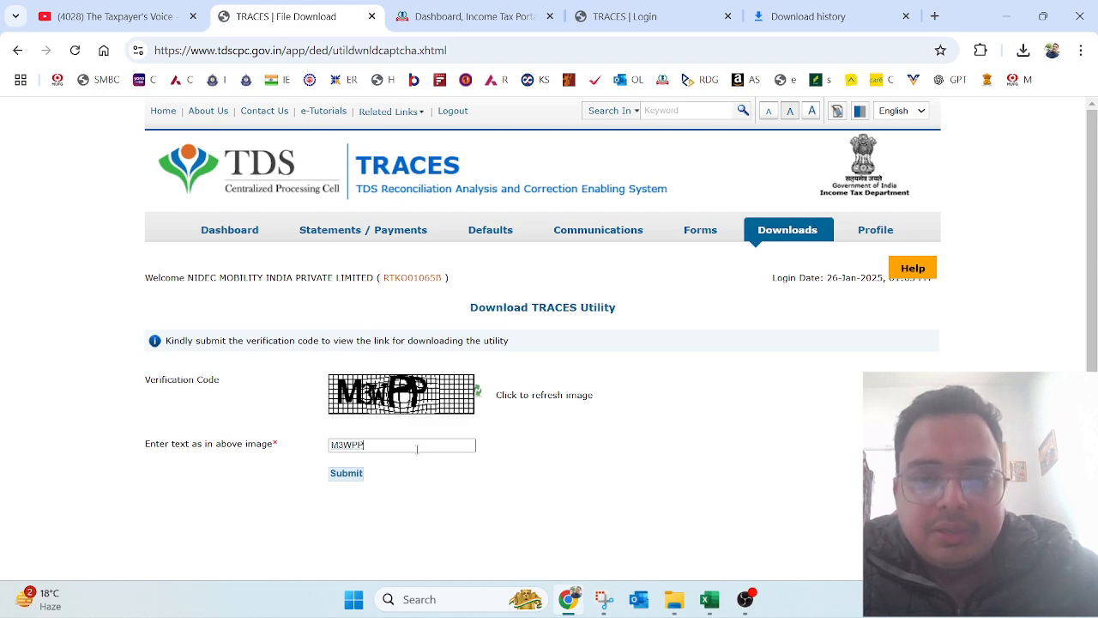
{"action": "left_click", "coordinate": [351, 478]}
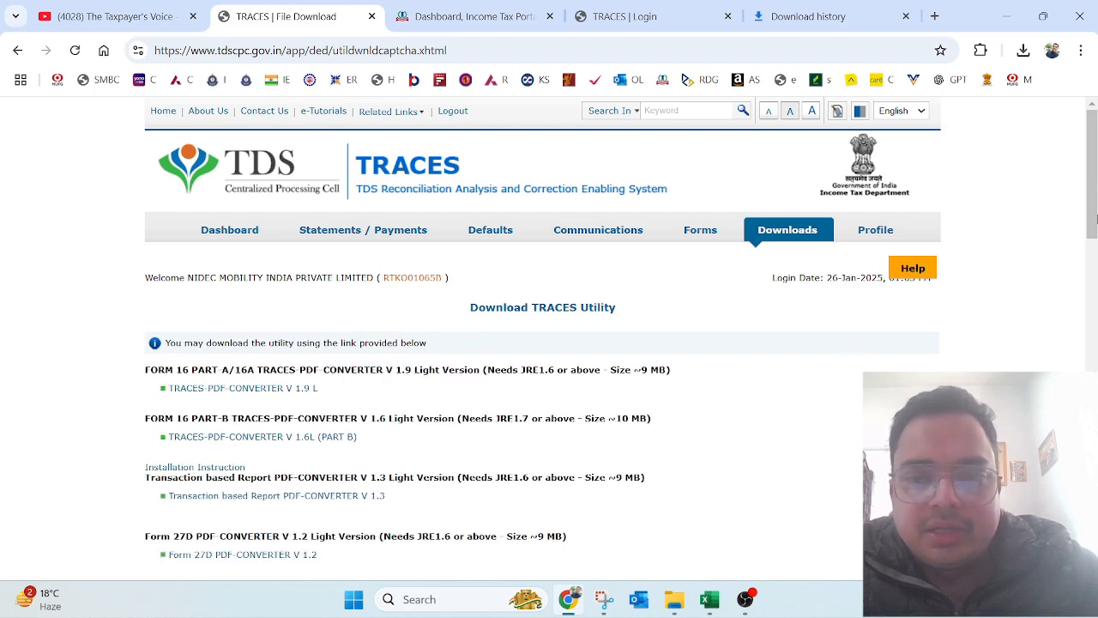
Step: Download the Justification Report Generation Utility V3.1 and refresh the New folder to show it
{"action": "scroll", "coordinate": [1095, 220], "scroll_direction": "down", "scroll_amount": 2}
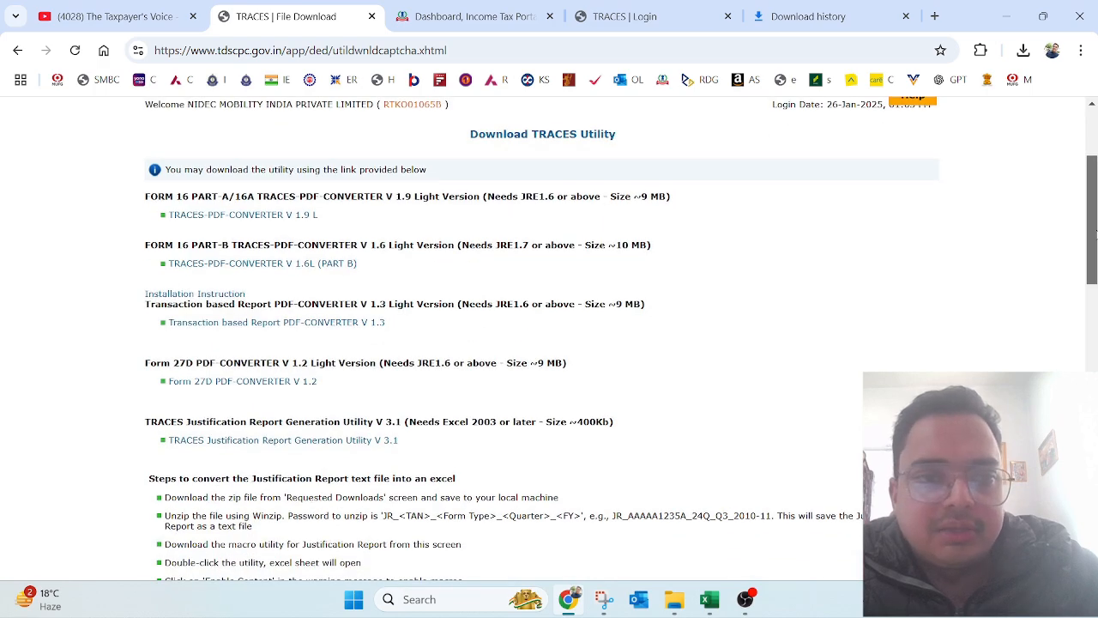
{"action": "scroll", "coordinate": [1095, 230], "scroll_direction": "down", "scroll_amount": 1}
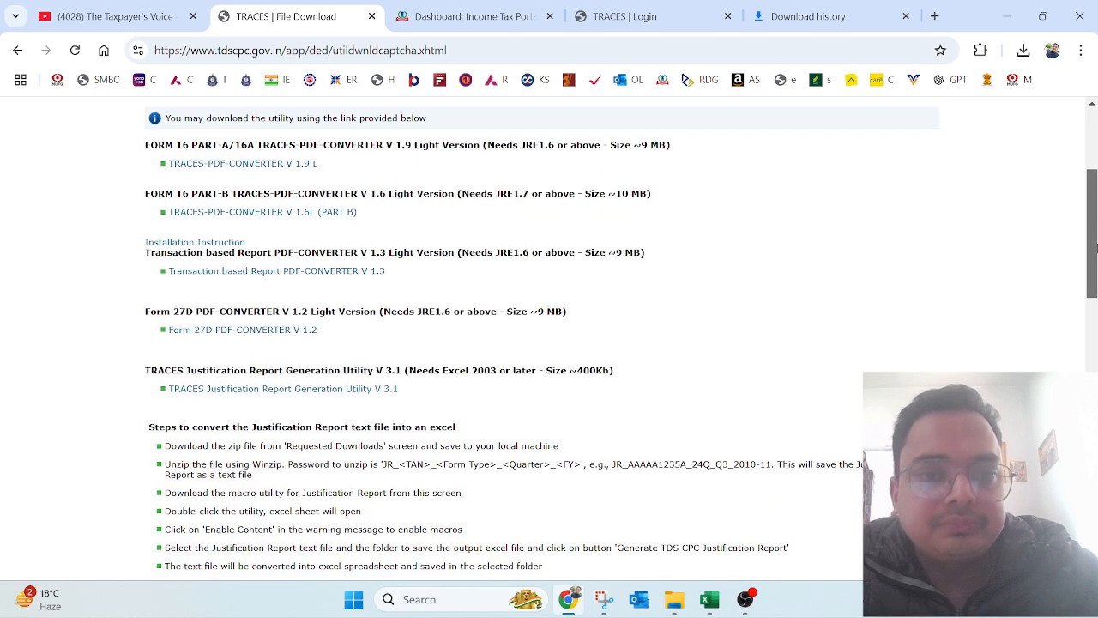
{"action": "left_click", "coordinate": [303, 391]}
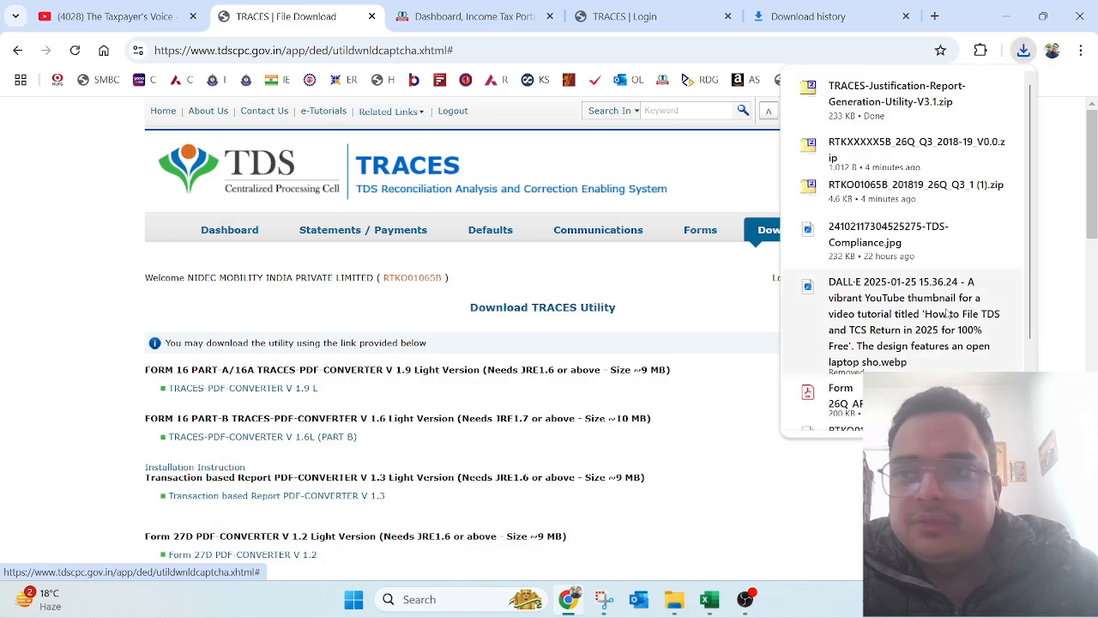
{"action": "left_click", "coordinate": [968, 90]}
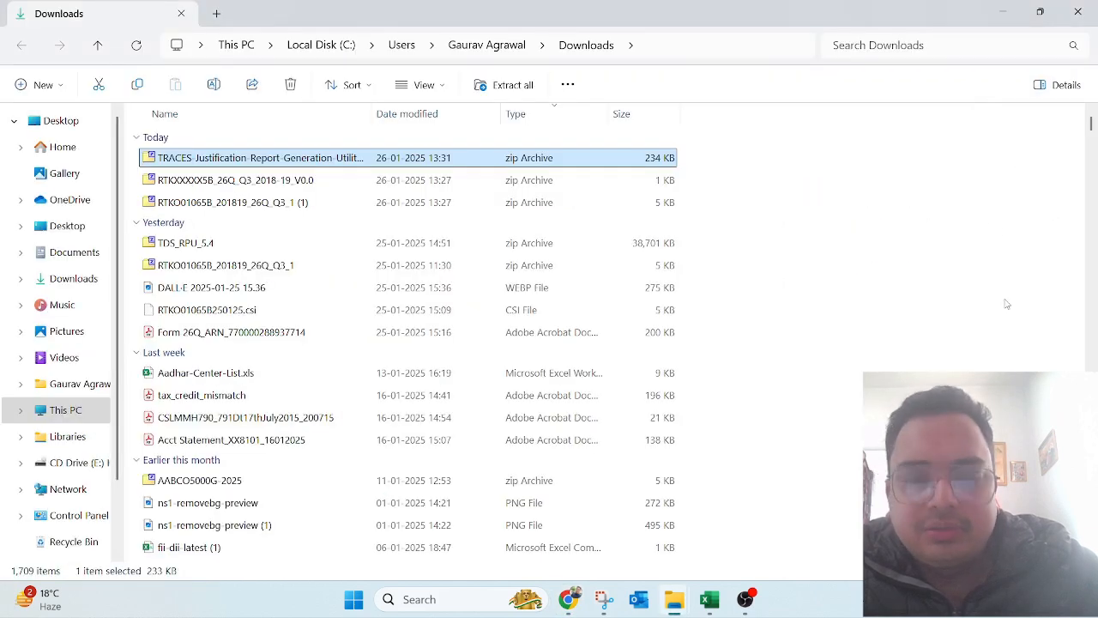
{"action": "key", "text": "alt+Tab"}
{"action": "key", "text": "alt+Tab"}
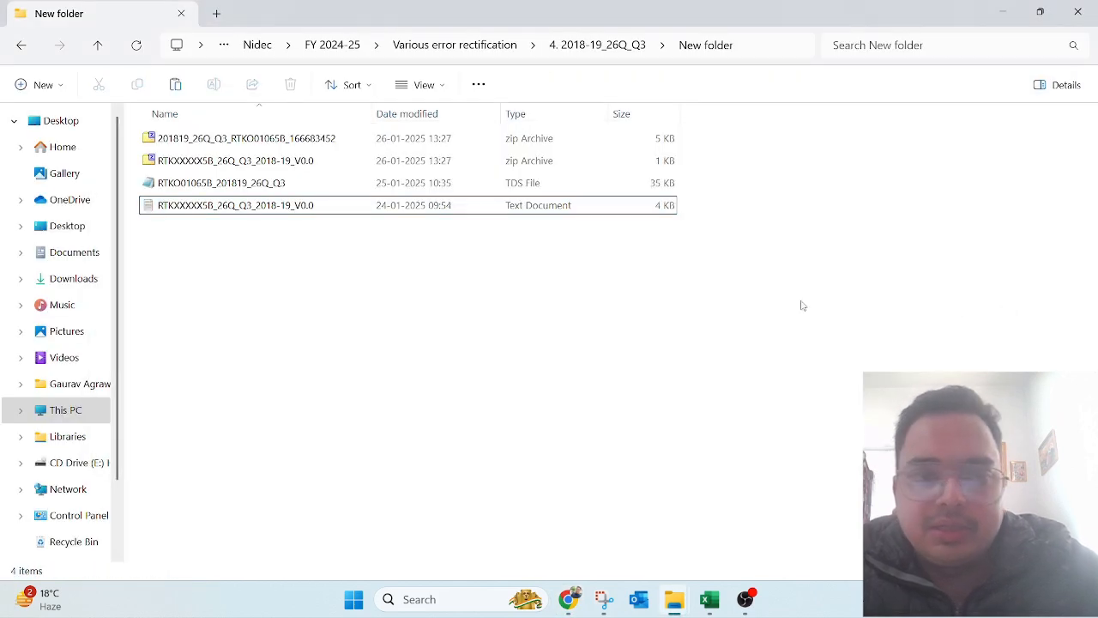
{"action": "key", "text": "ctrl+v"}
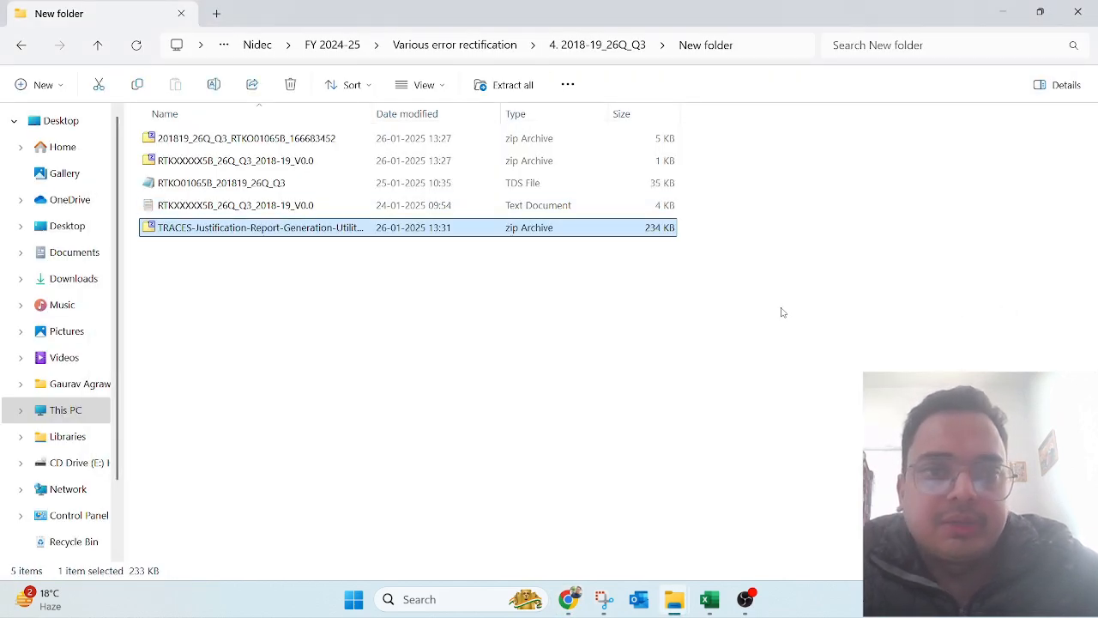
Step: Extract the Justification Report Generation Utility zip here with 7-Zip and open its .xls workbook
{"action": "double_click", "coordinate": [256, 235]}
{"action": "left_click", "coordinate": [1083, 14]}
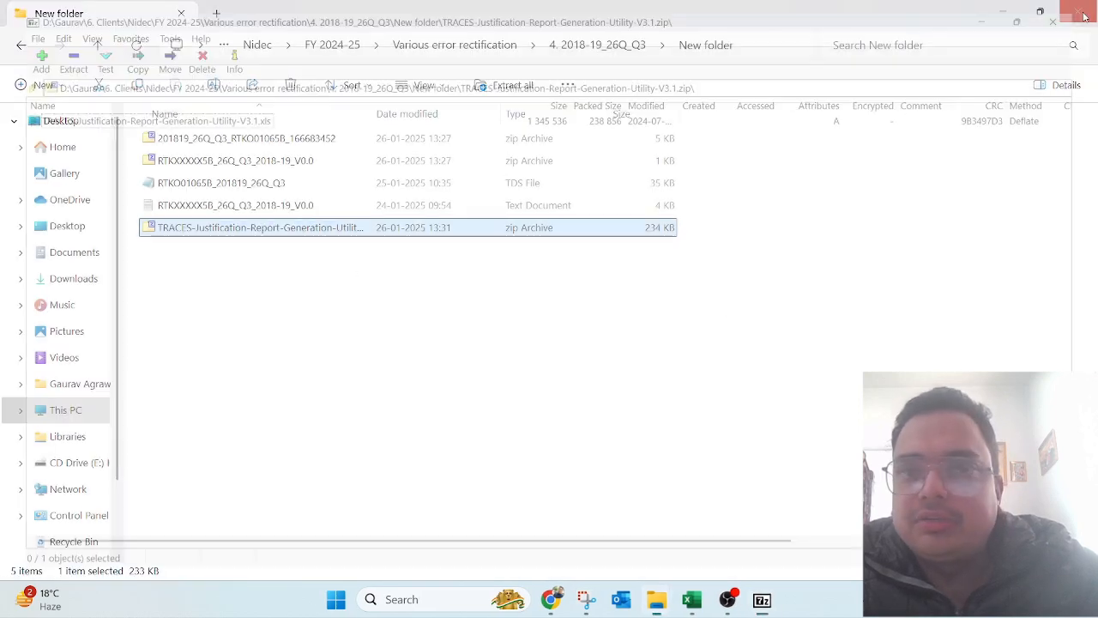
{"action": "right_click", "coordinate": [317, 237]}
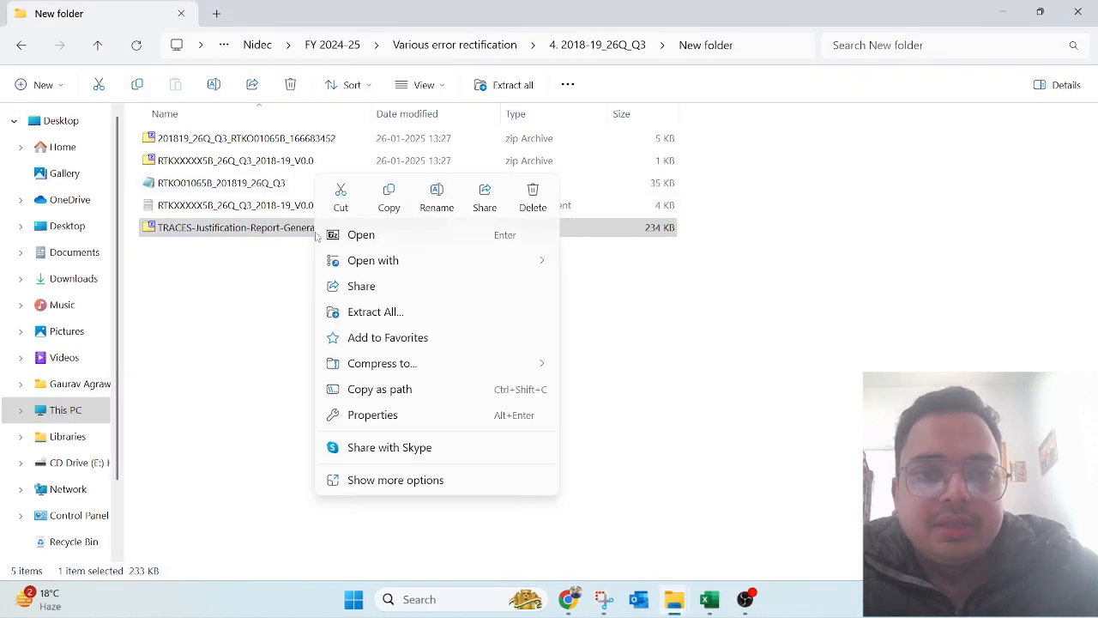
{"action": "left_click", "coordinate": [403, 487]}
{"action": "mouse_move", "coordinate": [398, 322]}
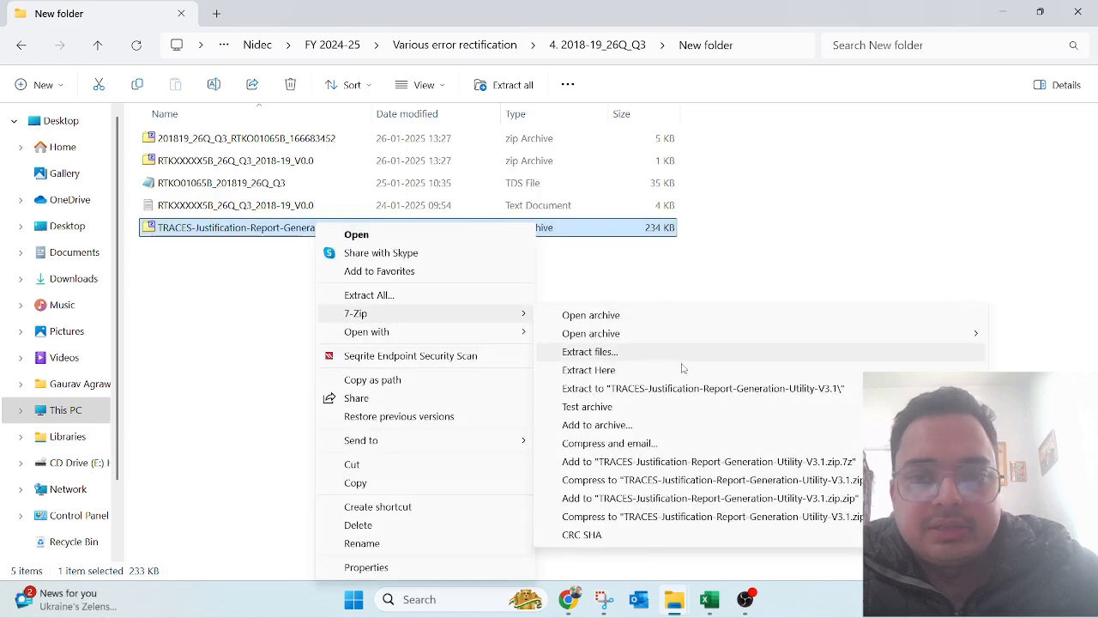
{"action": "left_click", "coordinate": [664, 371]}
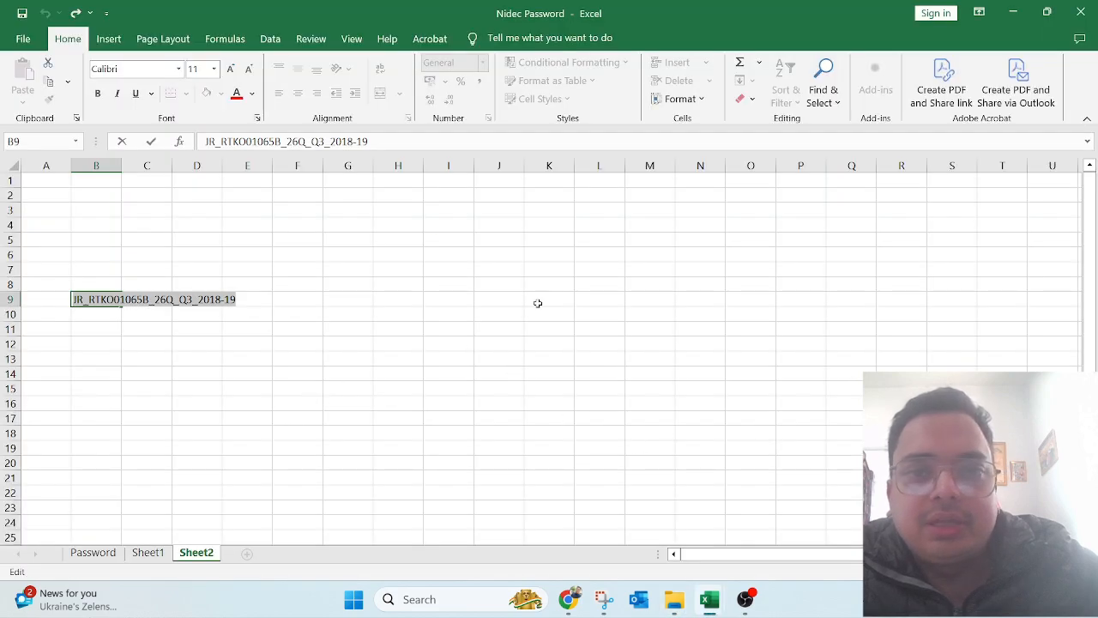
{"action": "left_click", "coordinate": [538, 303]}
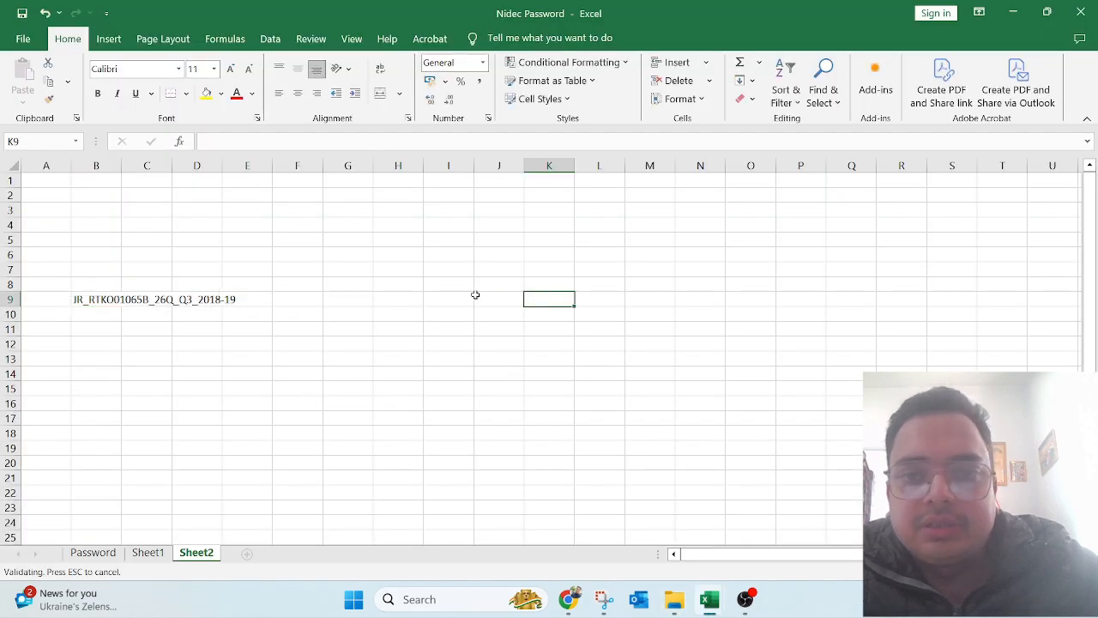
Step: Enable macros and load the justification report text file from the New folder into the utility
{"action": "left_click", "coordinate": [482, 138]}
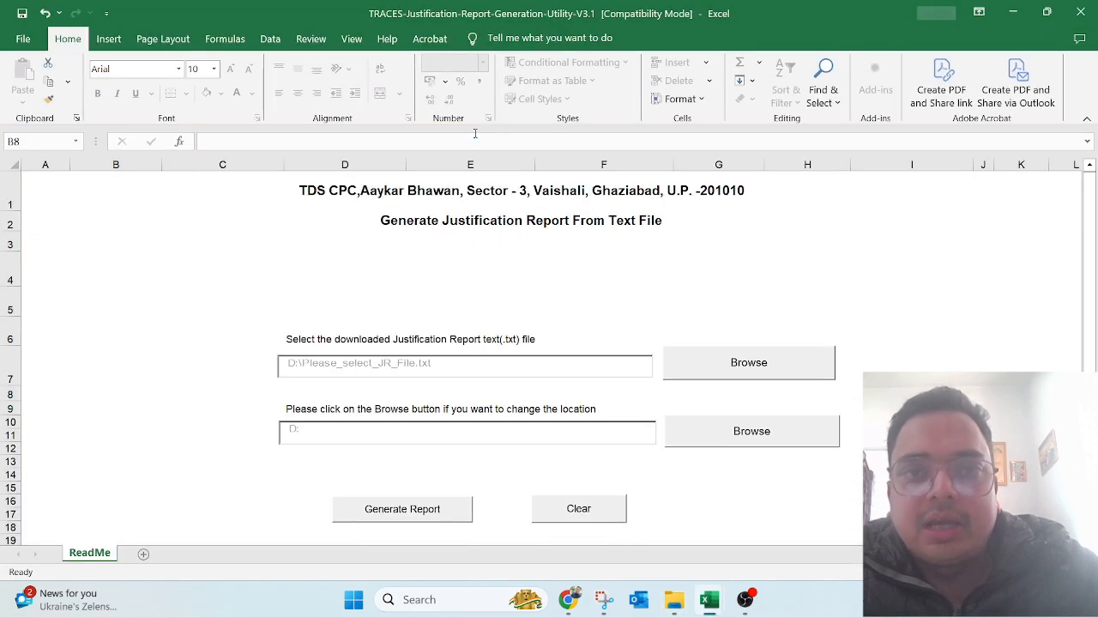
{"action": "left_click", "coordinate": [745, 363]}
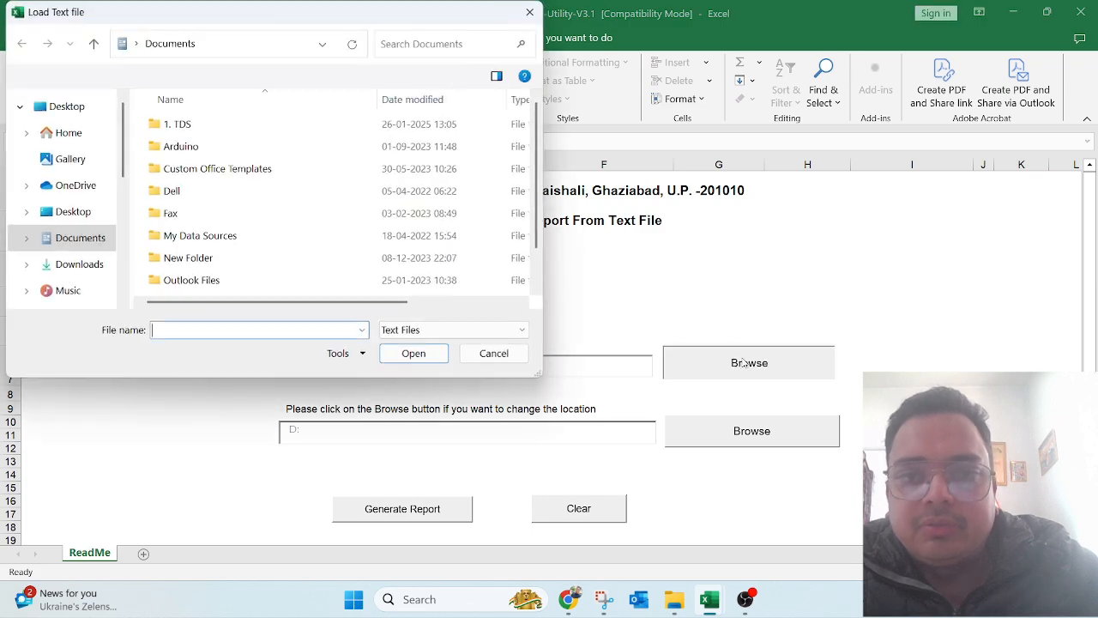
{"action": "mouse_move", "coordinate": [673, 599]}
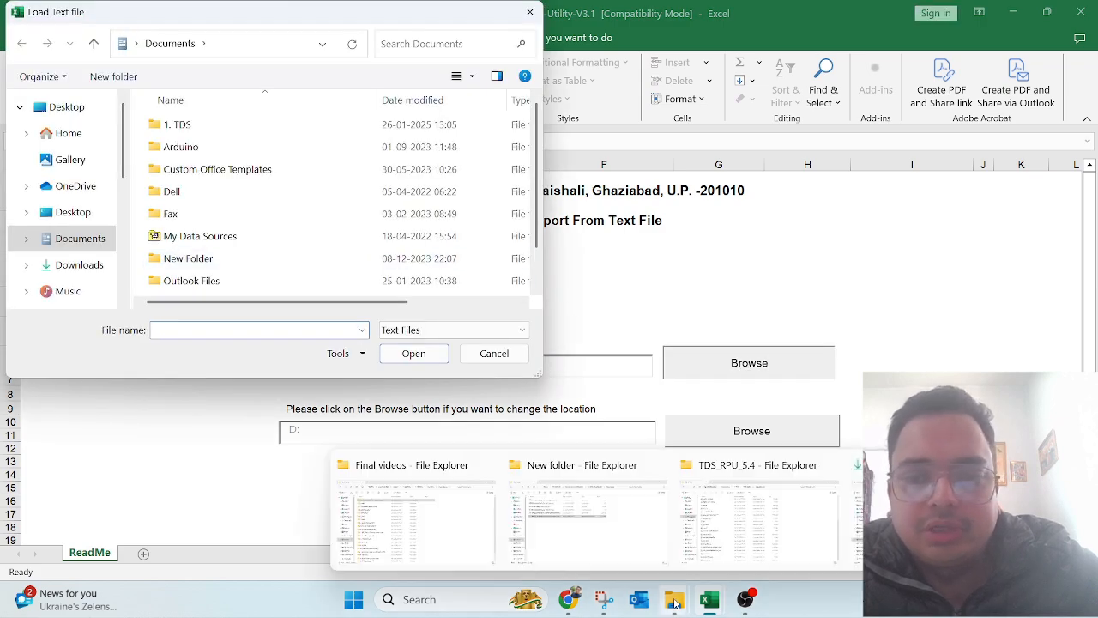
{"action": "left_click", "coordinate": [577, 508]}
{"action": "key", "text": "F4"}
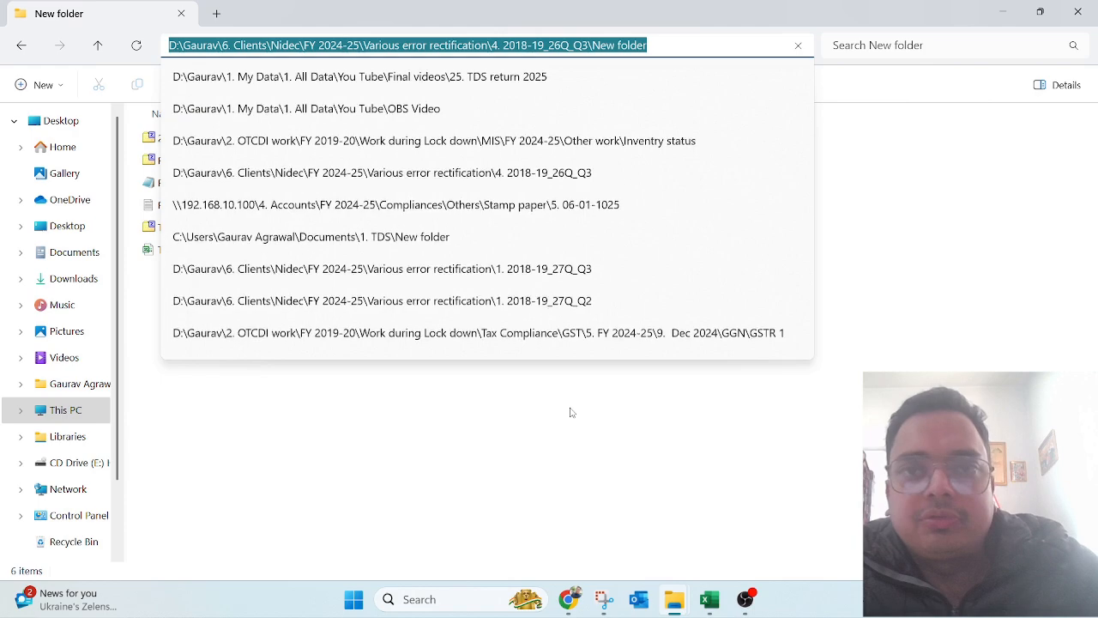
{"action": "key", "text": "ctrl+c"}
{"action": "key", "text": "alt+Tab"}
{"action": "left_click", "coordinate": [252, 54]}
{"action": "key", "text": "ctrl+v"}
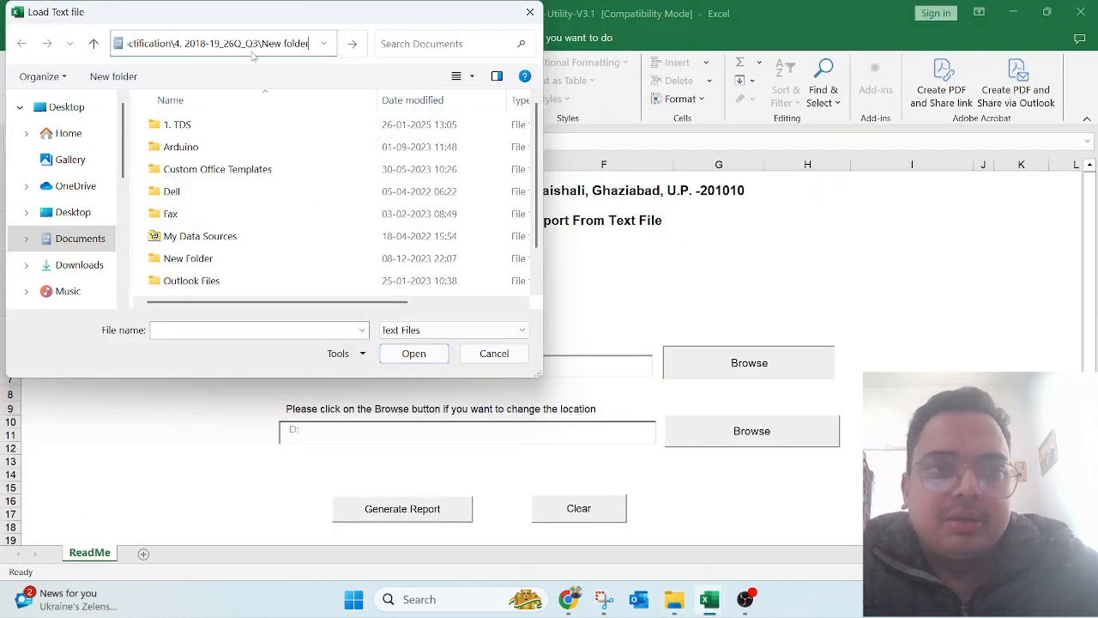
{"action": "key", "text": "Return"}
{"action": "left_click", "coordinate": [250, 129]}
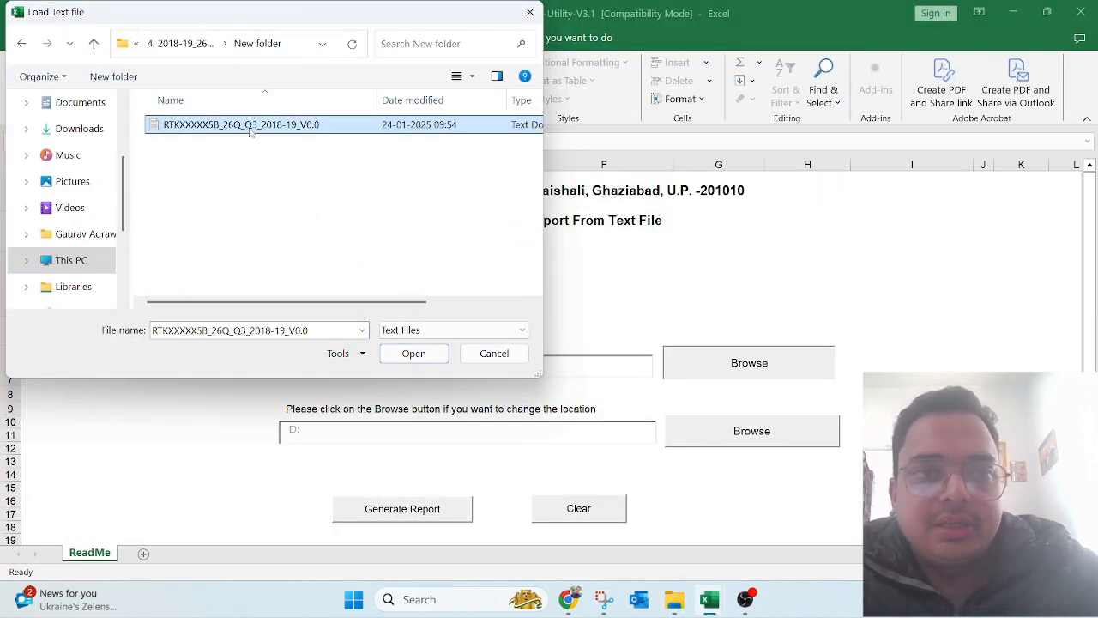
{"action": "left_click", "coordinate": [415, 354]}
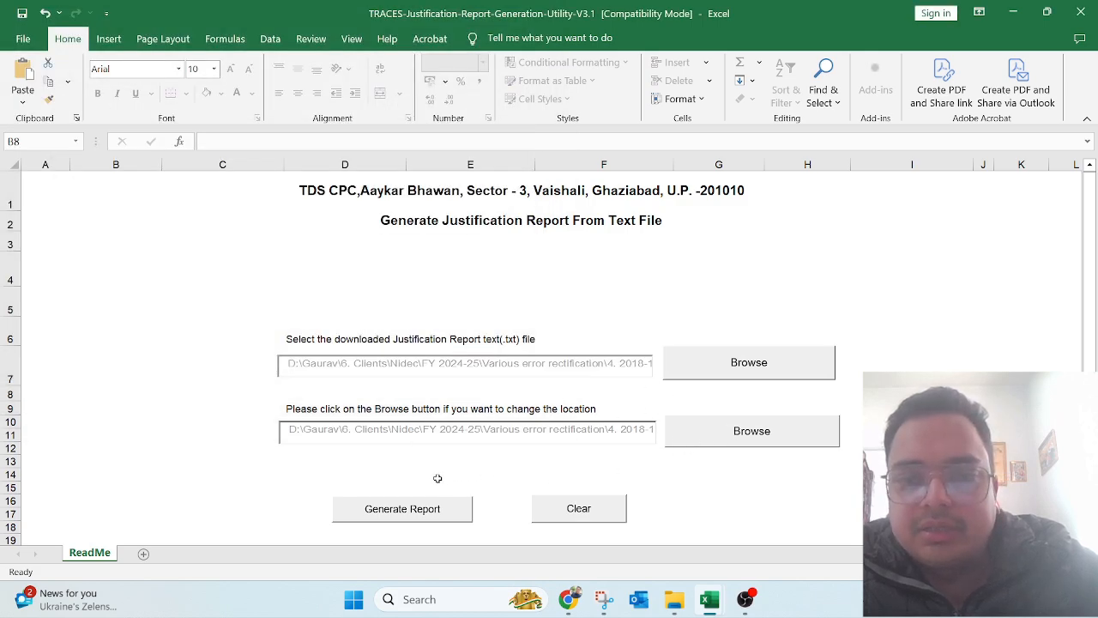
Step: Generate the justification report, then close the utility without saving
{"action": "left_click", "coordinate": [404, 511]}
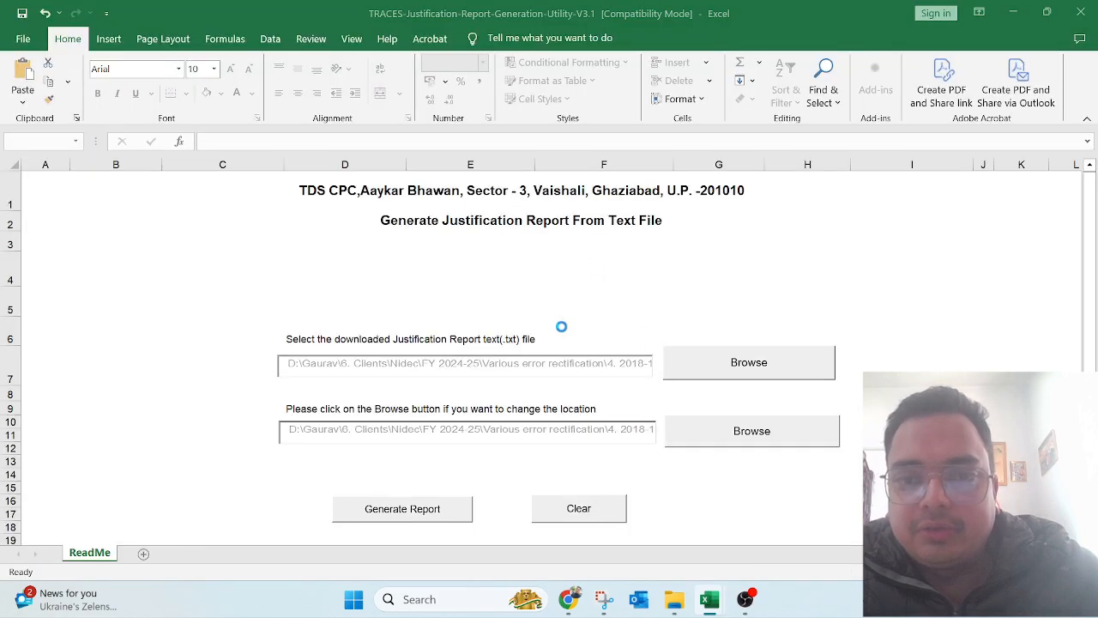
{"action": "left_click", "coordinate": [666, 358]}
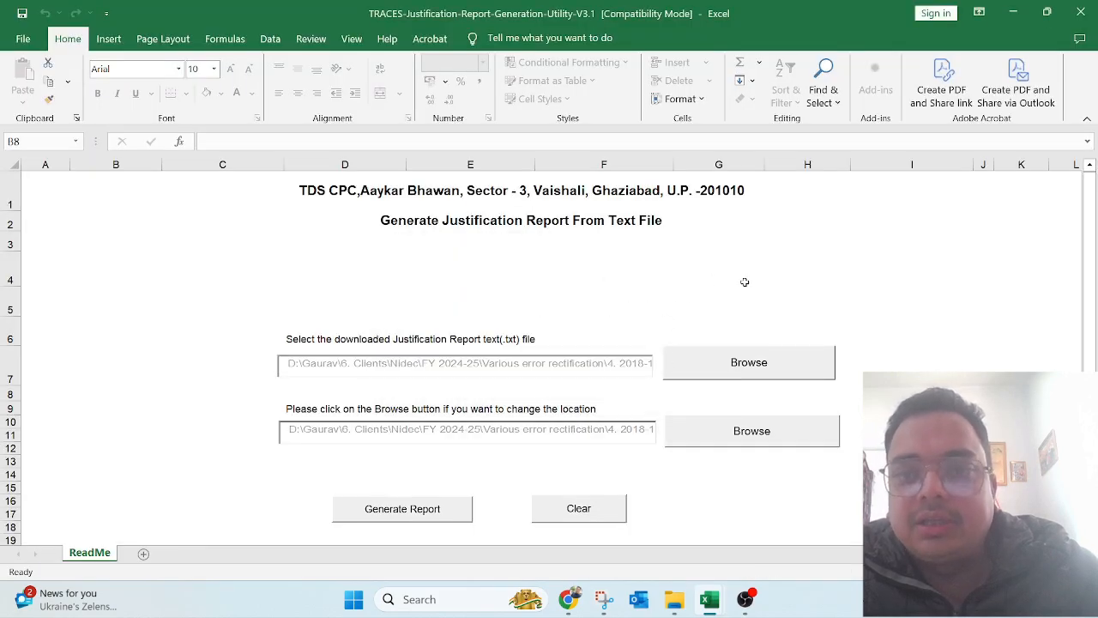
{"action": "left_click", "coordinate": [1080, 12]}
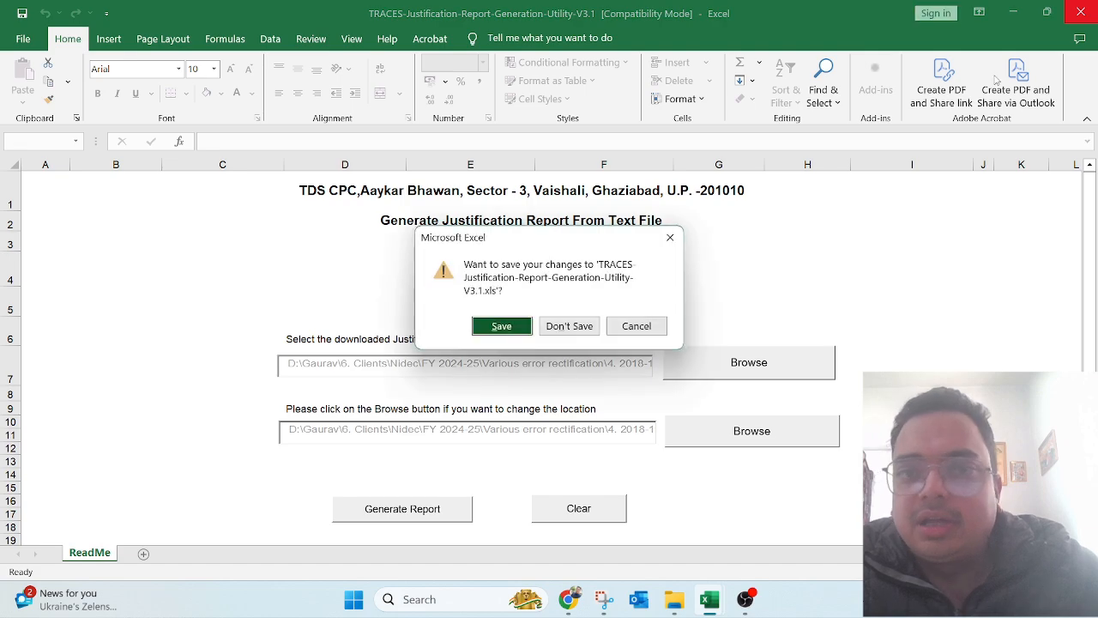
{"action": "left_click", "coordinate": [568, 326]}
{"action": "key", "text": "alt+Tab"}
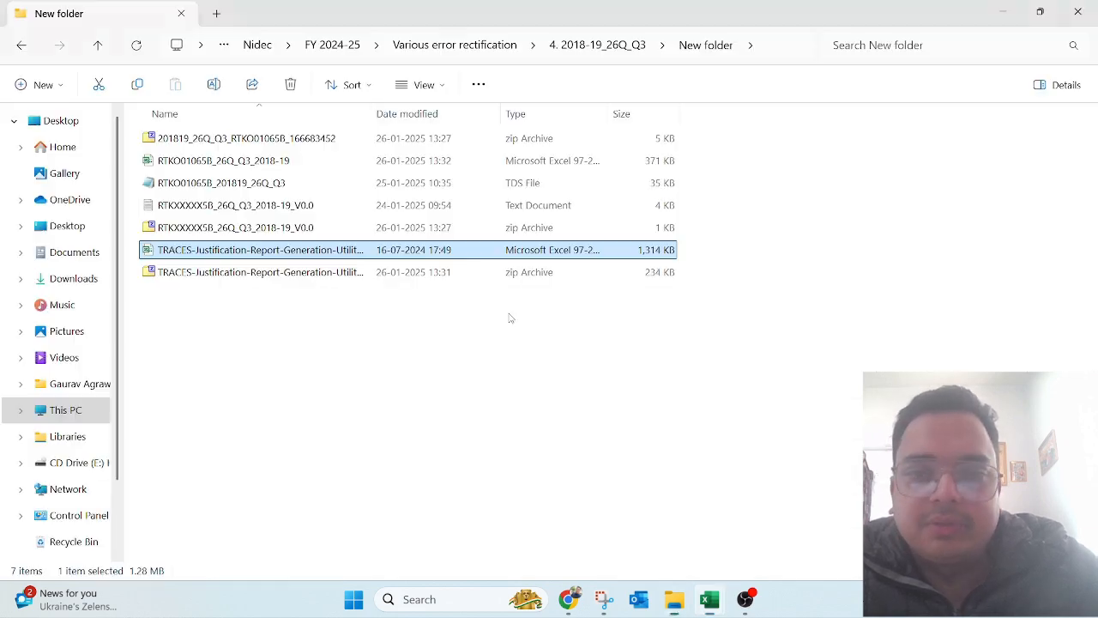
{"action": "left_click", "coordinate": [455, 373]}
{"action": "key", "text": "Up"}
{"action": "key", "text": "Up"}
{"action": "key", "text": "Up"}
{"action": "key", "text": "Up"}
{"action": "key", "text": "Up"}
{"action": "key", "text": "Up"}
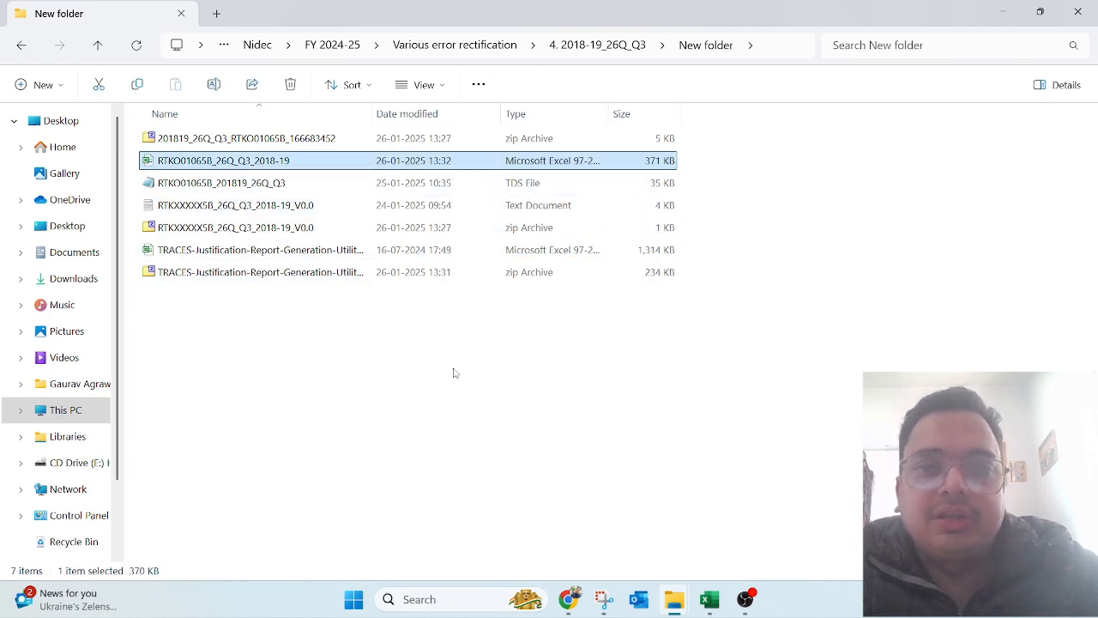
{"action": "key", "text": "alt+Tab"}
{"action": "left_click", "coordinate": [480, 422]}
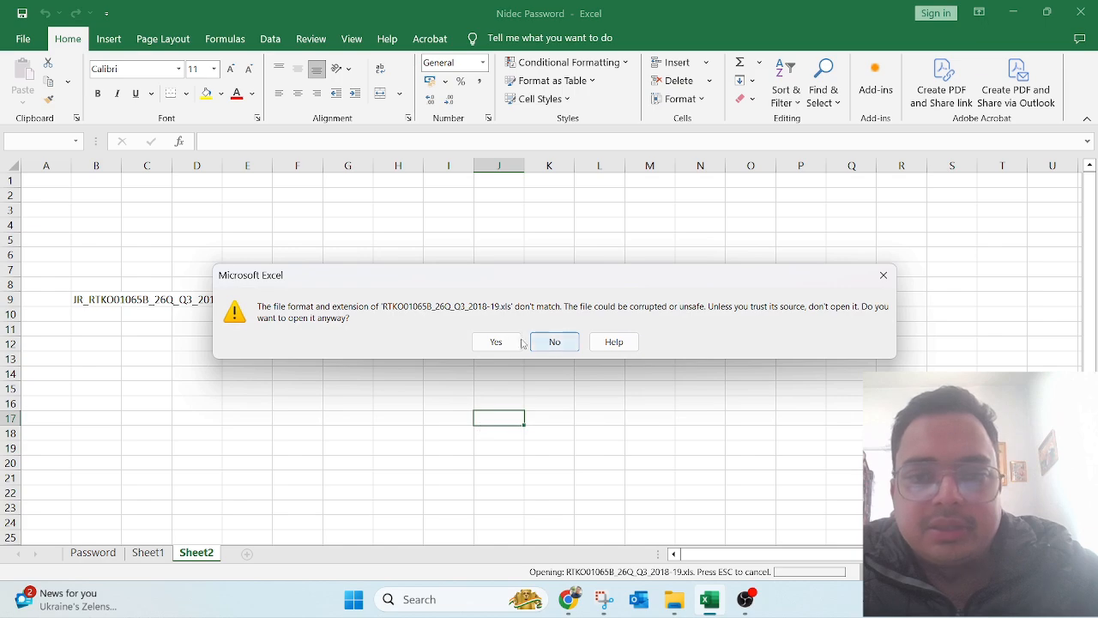
{"action": "left_click", "coordinate": [557, 345]}
{"action": "key", "text": "Left"}
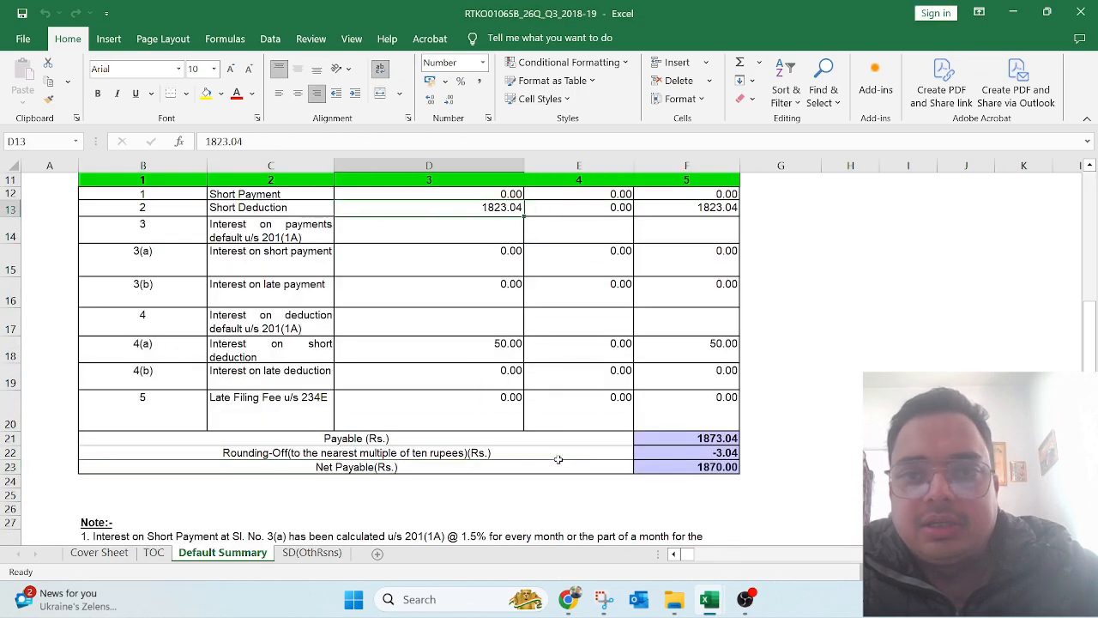
{"action": "key", "text": "Right"}
{"action": "key", "text": "Down"}
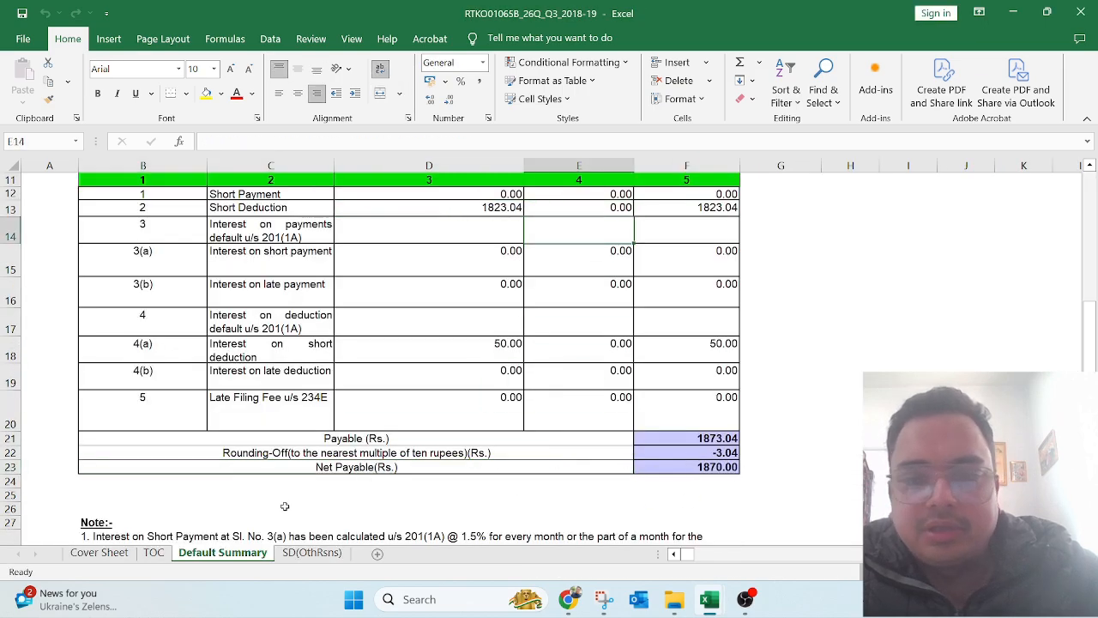
{"action": "key", "text": "Left"}
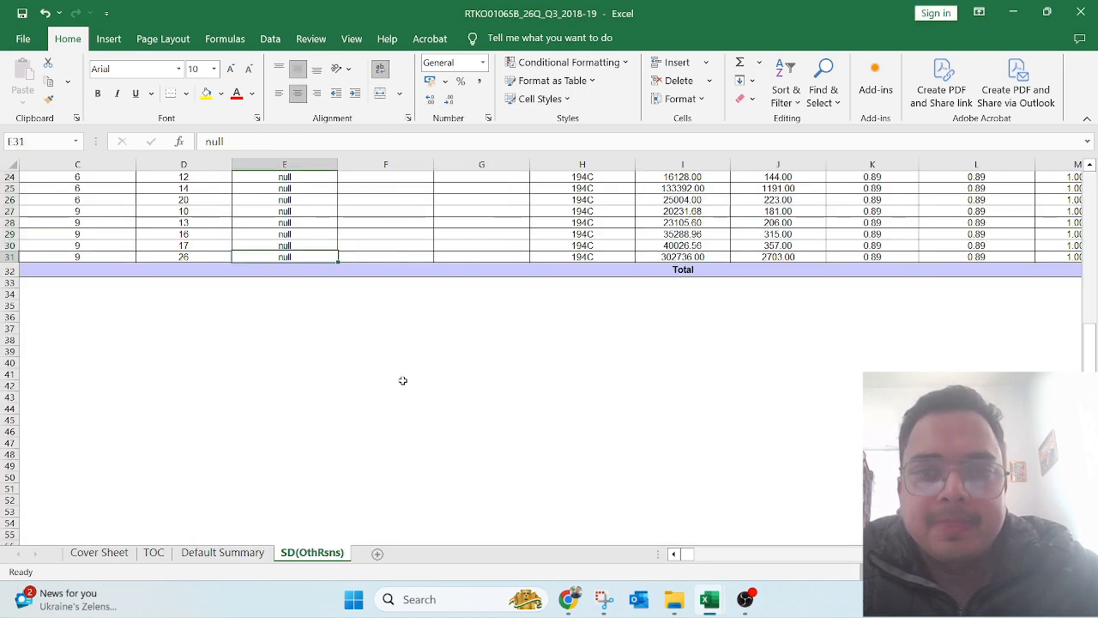
{"action": "key", "text": "Up"}
{"action": "key", "text": "Up"}
{"action": "key", "text": "Up"}
{"action": "key", "text": "Up"}
{"action": "key", "text": "Up"}
{"action": "key", "text": "Up"}
{"action": "key", "text": "Left"}
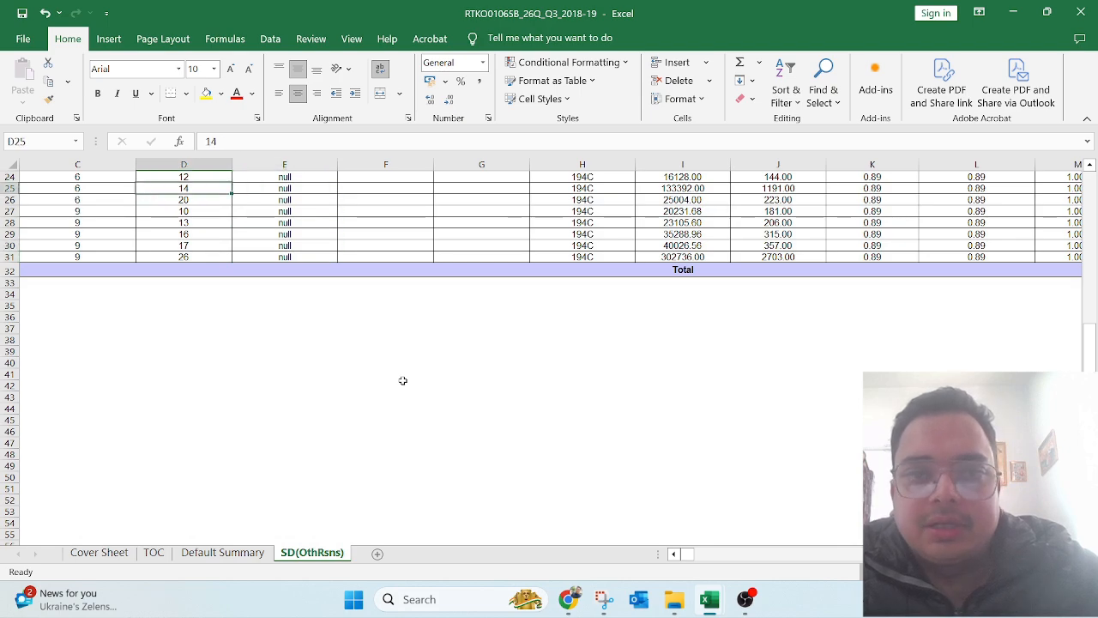
{"action": "key", "text": "Left"}
{"action": "key", "text": "Left"}
{"action": "key", "text": "Left"}
{"action": "key", "text": "Up"}
{"action": "key", "text": "Up"}
{"action": "key", "text": "Up"}
{"action": "key", "text": "Up"}
{"action": "key", "text": "Up"}
{"action": "key", "text": "Up"}
{"action": "key", "text": "Up"}
{"action": "key", "text": "Up"}
{"action": "key", "text": "Up"}
{"action": "key", "text": "Up"}
{"action": "key", "text": "Up"}
{"action": "key", "text": "Right"}
{"action": "key", "text": "Right"}
{"action": "key", "text": "Right"}
{"action": "key", "text": "Right"}
{"action": "key", "text": "Right"}
{"action": "key", "text": "Up"}
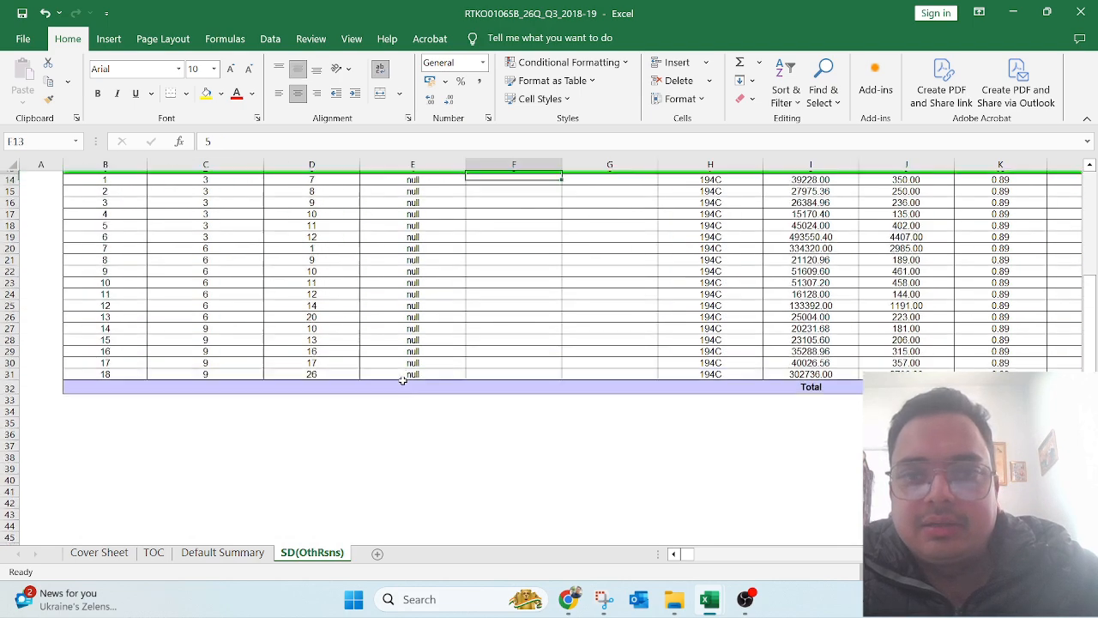
{"action": "key", "text": "Up"}
{"action": "key", "text": "Up"}
{"action": "key", "text": "Up"}
{"action": "key", "text": "Up"}
{"action": "key", "text": "Up"}
{"action": "key", "text": "Right"}
{"action": "key", "text": "Down"}
{"action": "key", "text": "Down"}
{"action": "key", "text": "Down"}
{"action": "key", "text": "Down"}
{"action": "key", "text": "Down"}
{"action": "key", "text": "Down"}
{"action": "key", "text": "Down"}
{"action": "key", "text": "Down"}
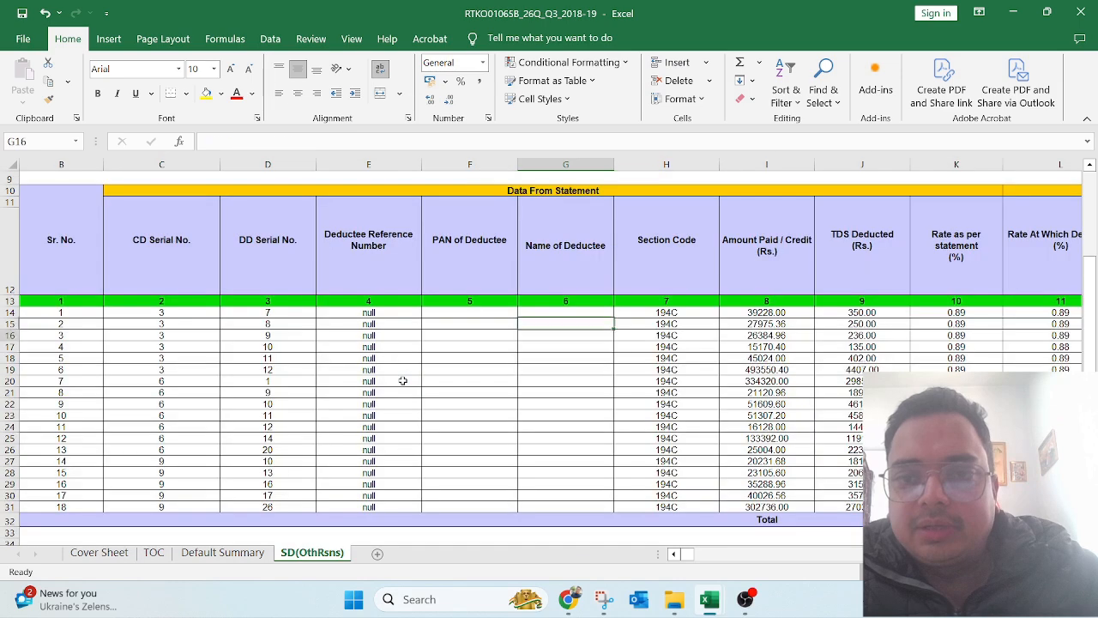
{"action": "key", "text": "Down"}
{"action": "key", "text": "Right"}
{"action": "key", "text": "Right"}
{"action": "key", "text": "Right"}
{"action": "key", "text": "Right"}
{"action": "key", "text": "Left"}
{"action": "key", "text": "Left"}
{"action": "key", "text": "Up"}
{"action": "key", "text": "Up"}
{"action": "key", "text": "Left"}
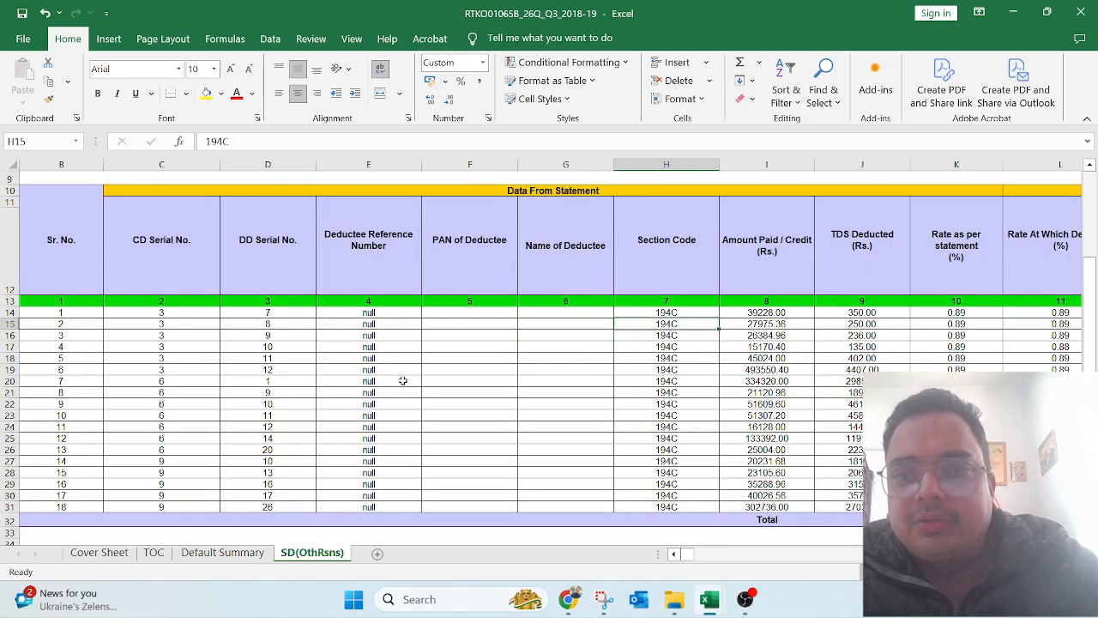
{"action": "key", "text": "Up"}
{"action": "key", "text": "Right"}
{"action": "key", "text": "Right"}
{"action": "key", "text": "Right"}
{"action": "key", "text": "Right"}
{"action": "key", "text": "Right"}
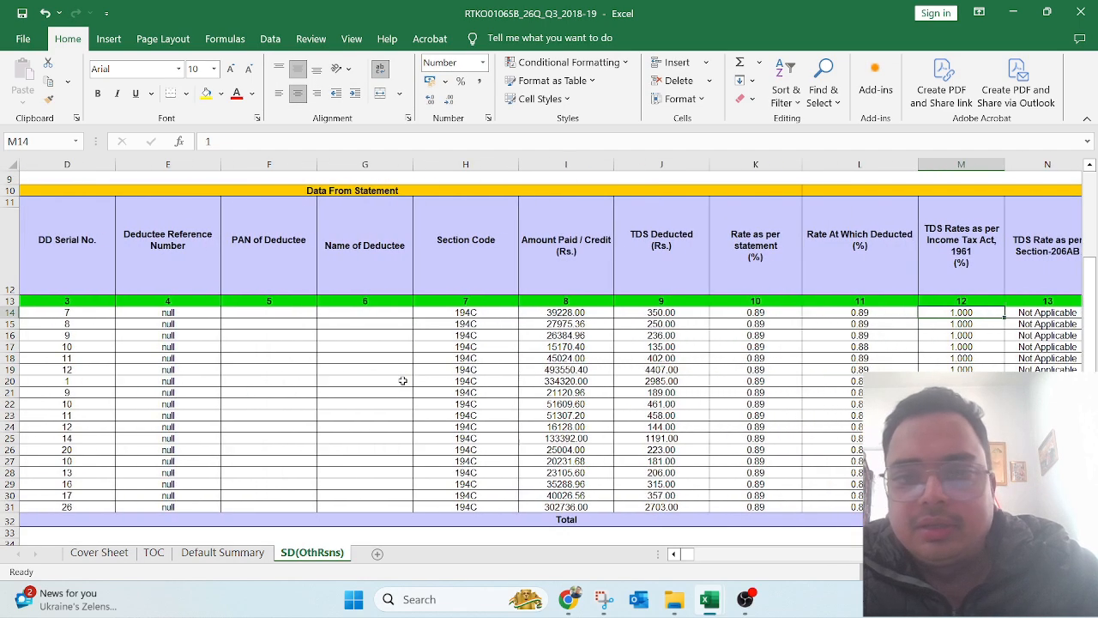
{"action": "key", "text": "Left"}
{"action": "key", "text": "Left"}
{"action": "key", "text": "Left"}
{"action": "key", "text": "Left"}
{"action": "key", "text": "Left"}
{"action": "key", "text": "Left"}
{"action": "key", "text": "Left"}
{"action": "key", "text": "Down"}
{"action": "key", "text": "Right"}
{"action": "key", "text": "Right"}
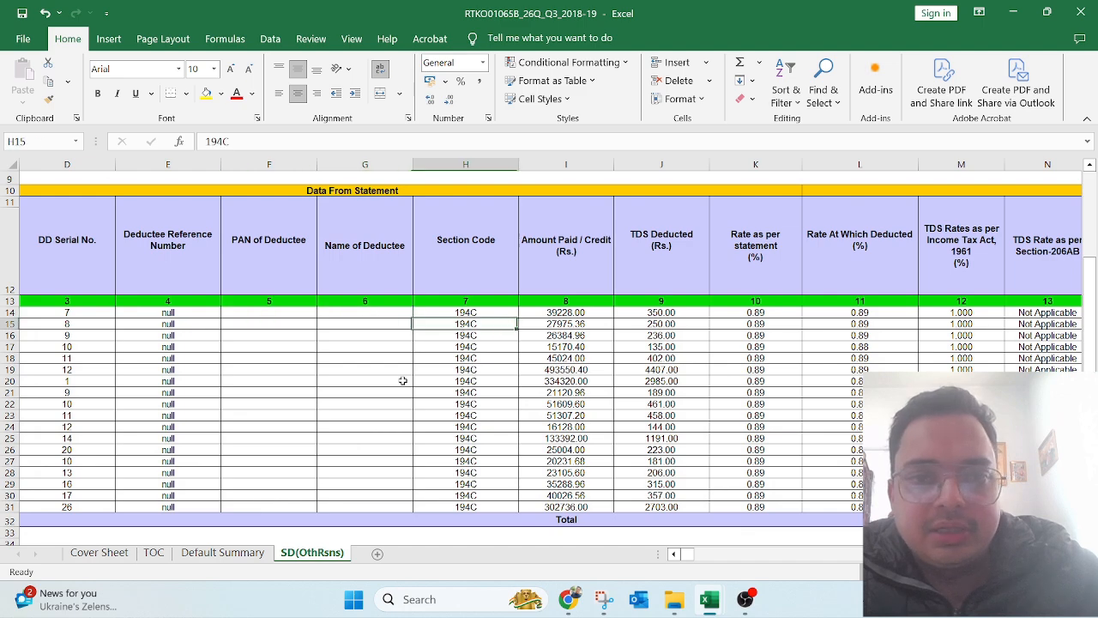
{"action": "key", "text": "Right"}
{"action": "key", "text": "Up"}
{"action": "key", "text": "Left"}
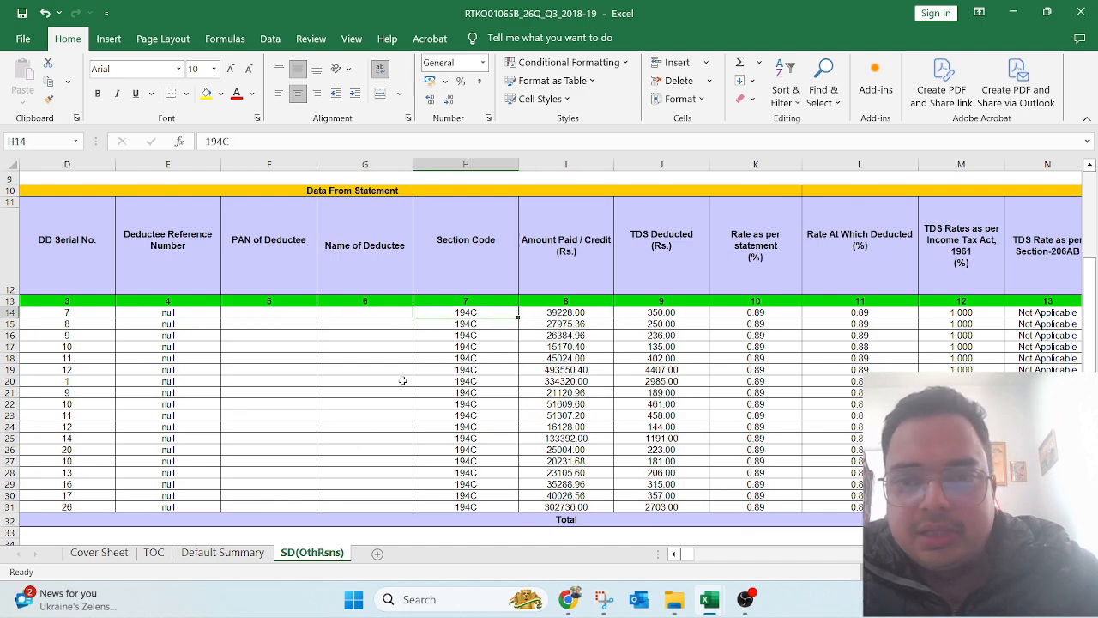
{"action": "key", "text": "Right"}
{"action": "key", "text": "Left"}
{"action": "key", "text": "Left"}
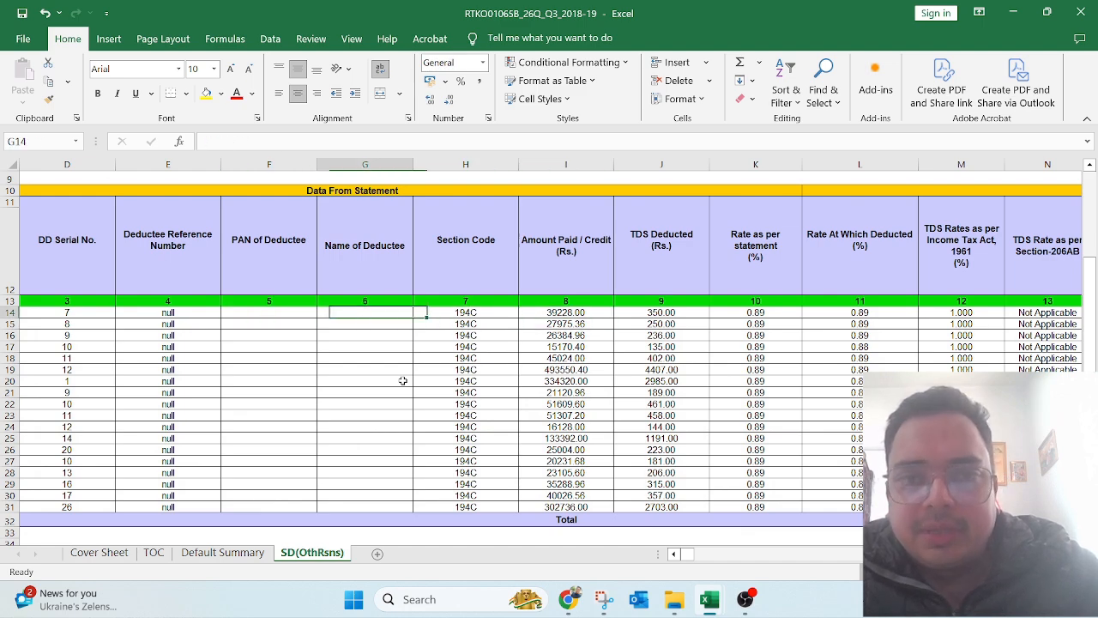
{"action": "key", "text": "Right"}
{"action": "key", "text": "Right"}
{"action": "key", "text": "F2"}
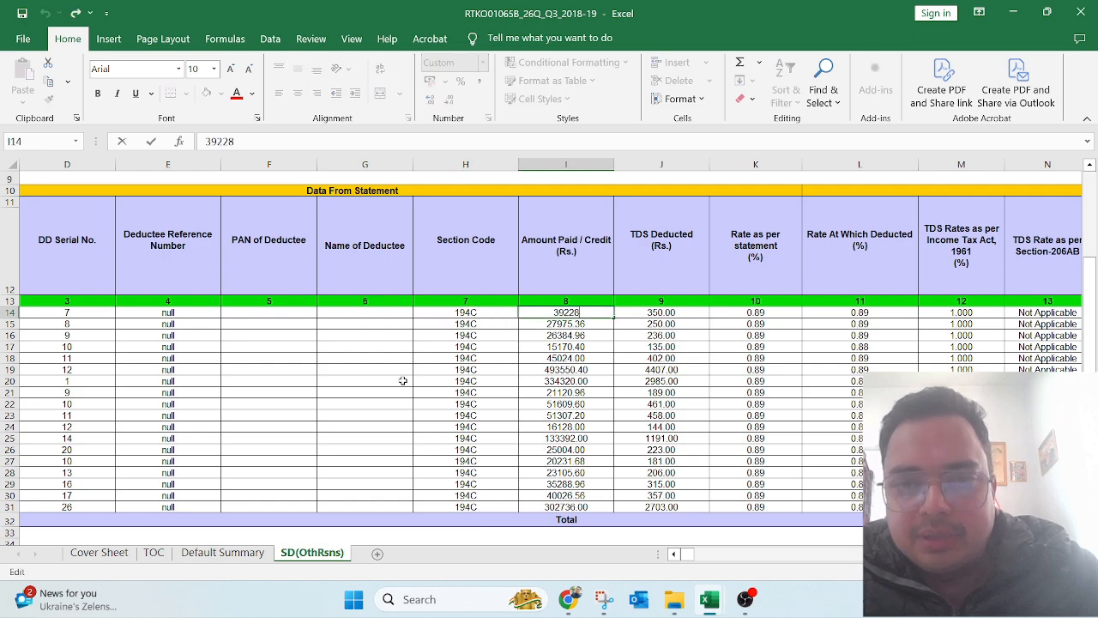
{"action": "key", "text": "Escape"}
{"action": "key", "text": "Right"}
{"action": "key", "text": "F2"}
{"action": "key", "text": "Escape"}
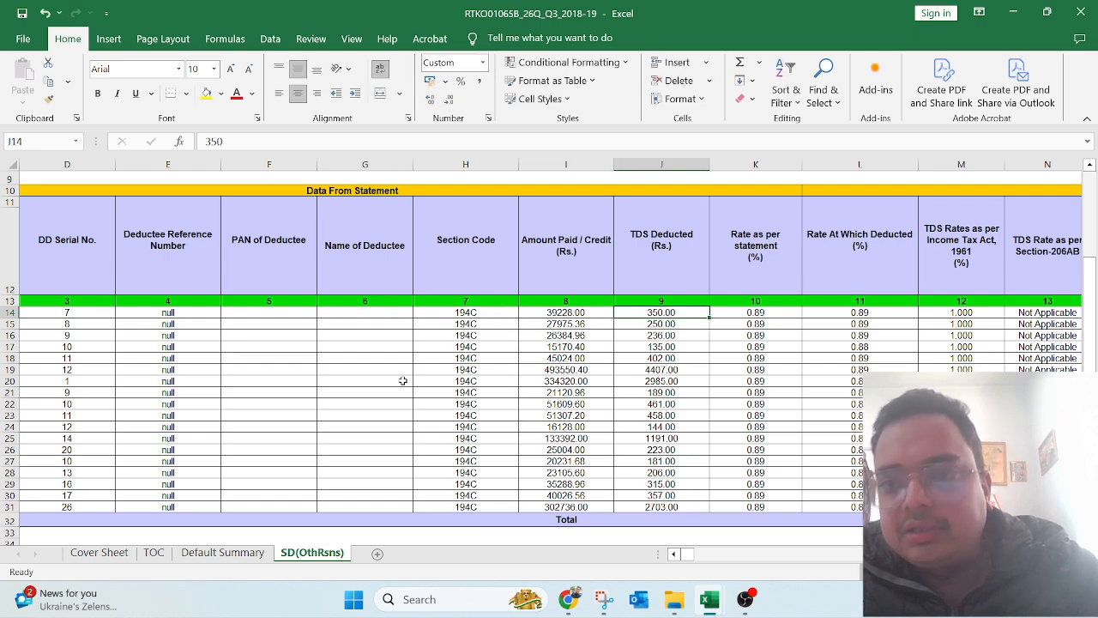
{"action": "key", "text": "Right"}
{"action": "key", "text": "F2"}
{"action": "key", "text": "Escape"}
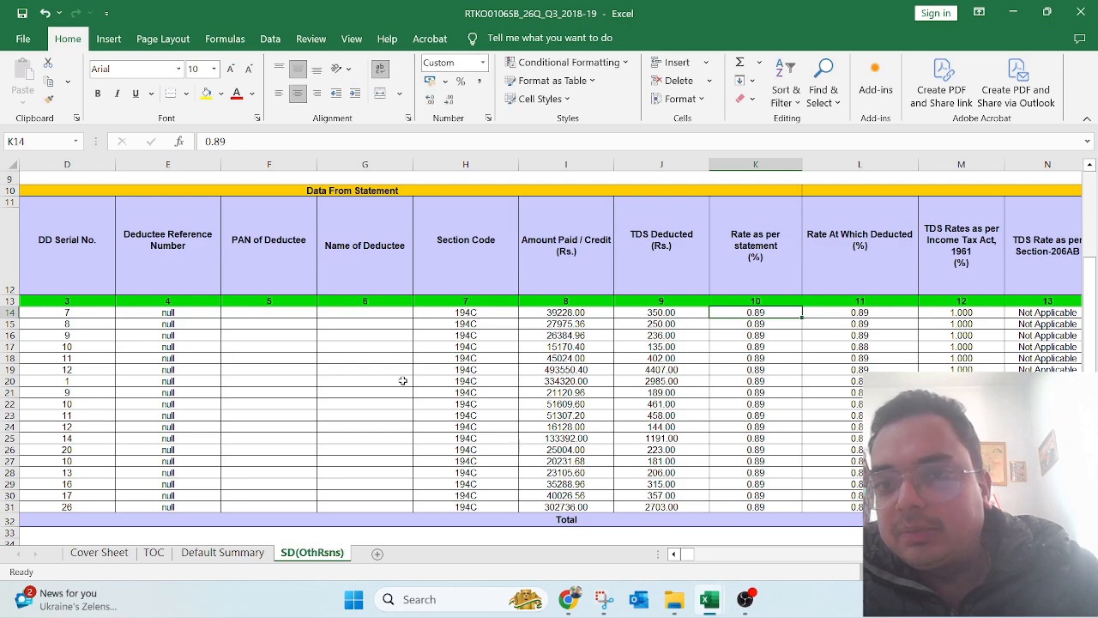
{"action": "key", "text": "Left"}
{"action": "key", "text": "Left"}
{"action": "key", "text": "Left"}
{"action": "key", "text": "Right"}
{"action": "key", "text": "Right"}
{"action": "key", "text": "Right"}
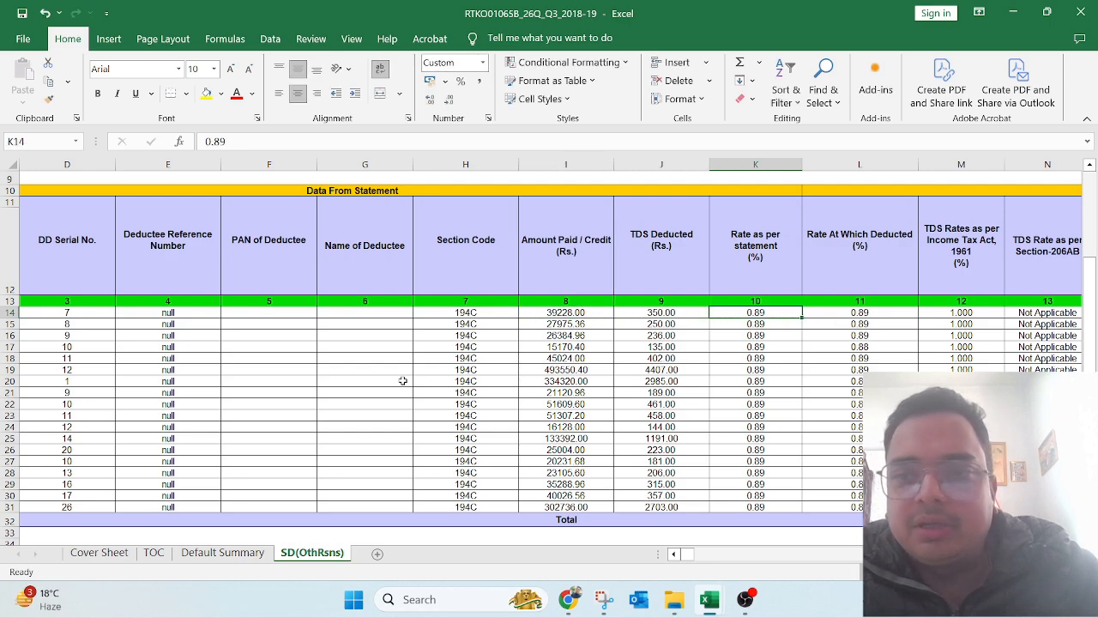
{"action": "key", "text": "Right"}
{"action": "key", "text": "Right"}
{"action": "key", "text": "Right"}
{"action": "key", "text": "Left"}
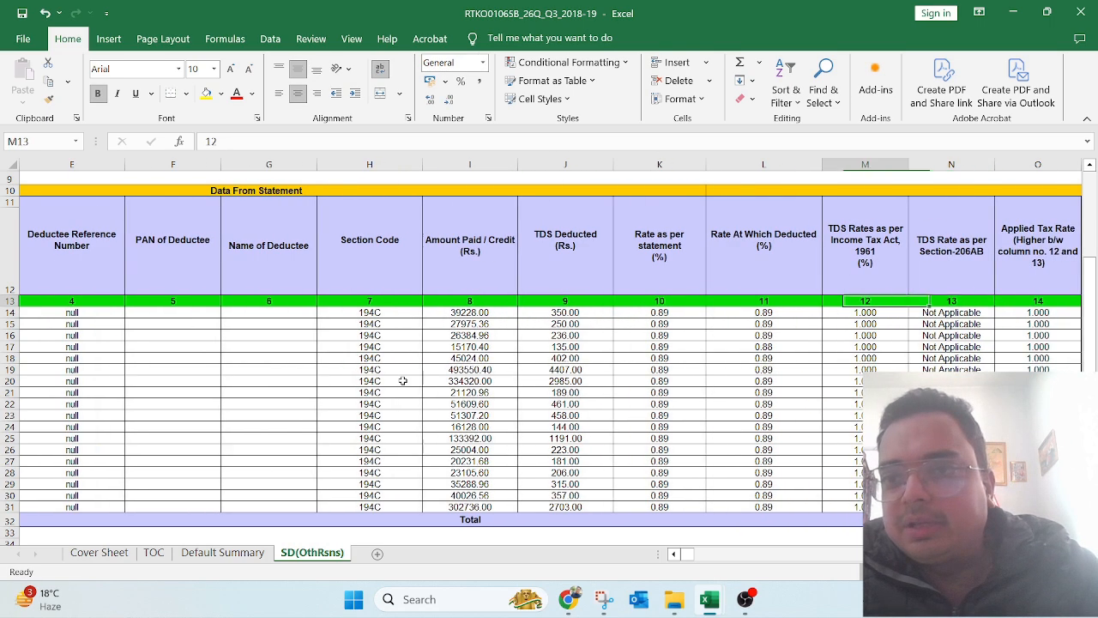
{"action": "key", "text": "Up"}
{"action": "key", "text": "Up"}
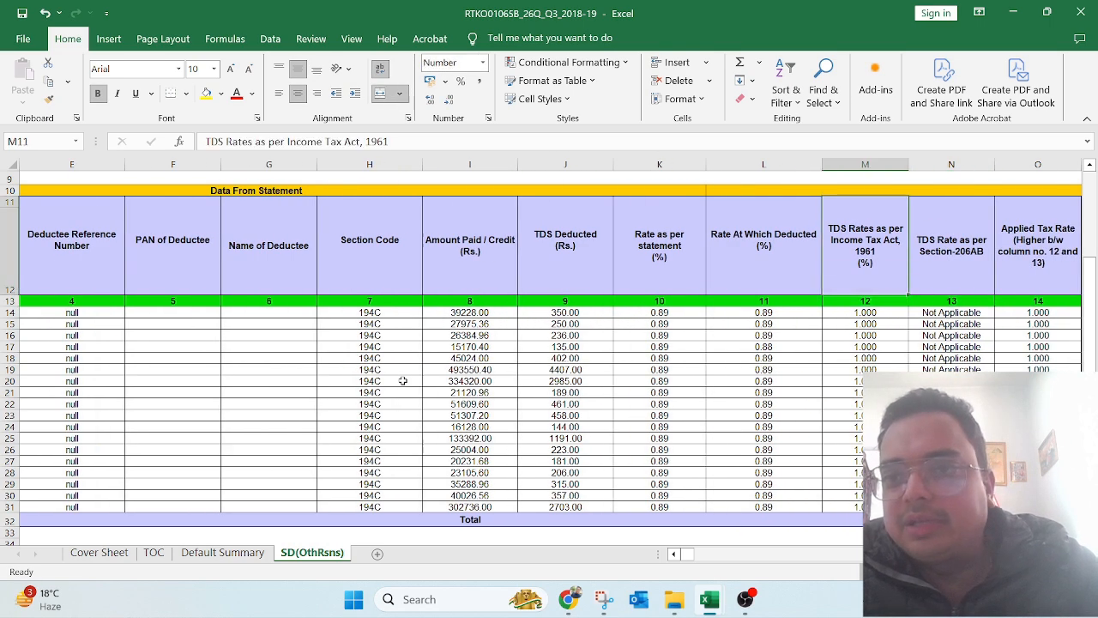
{"action": "left_click", "coordinate": [865, 165]}
{"action": "key", "text": "Down"}
{"action": "key", "text": "Down"}
{"action": "key", "text": "Down"}
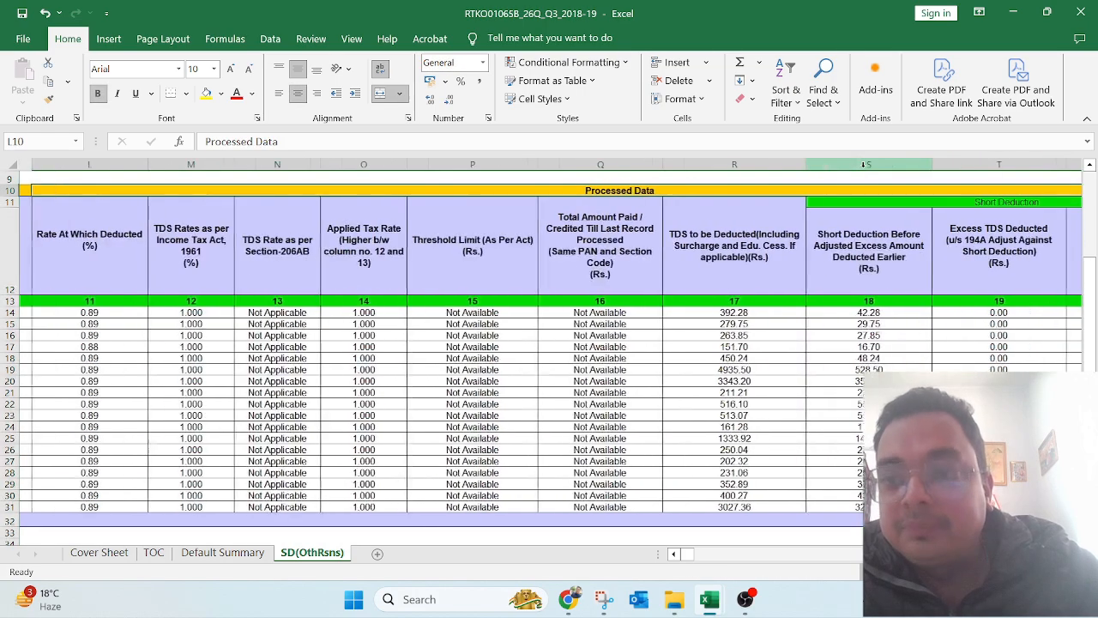
{"action": "key", "text": "Left"}
{"action": "key", "text": "Left"}
{"action": "key", "text": "Left"}
{"action": "key", "text": "Left"}
{"action": "key", "text": "Left"}
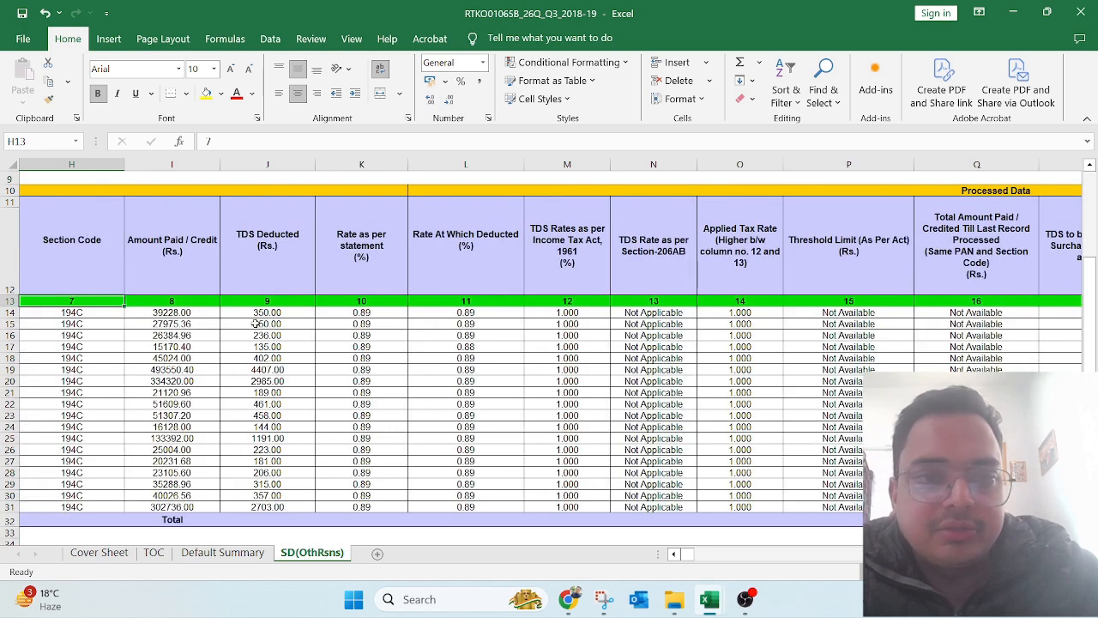
{"action": "left_click", "coordinate": [173, 315]}
Step: Insert a column after Amount Paid and enter =I14*1% in J14
{"action": "key", "text": "Right"}
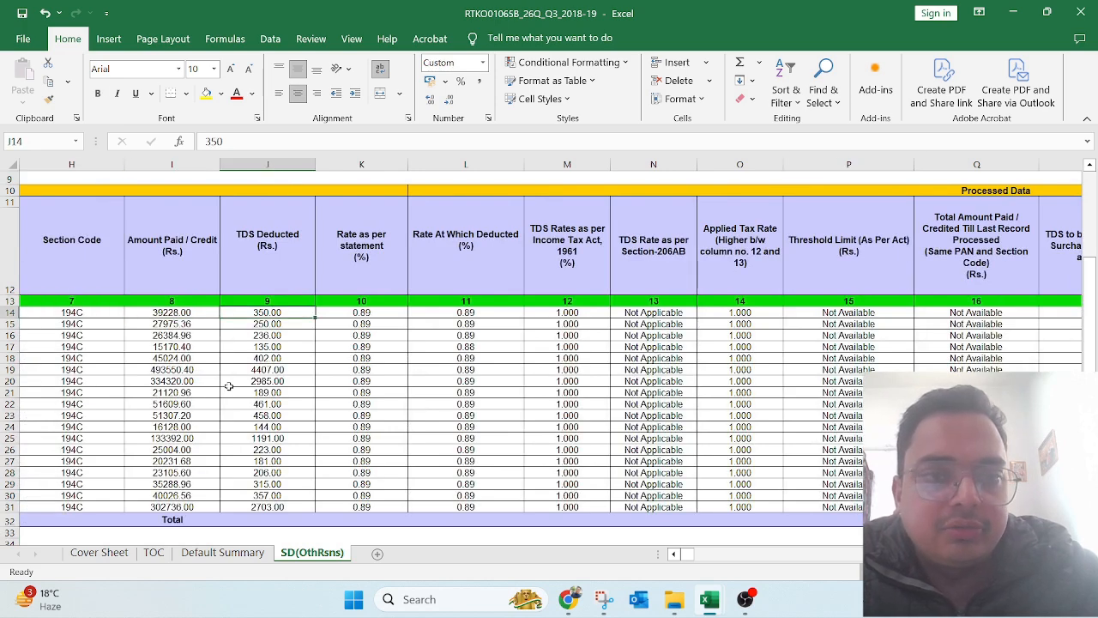
{"action": "key", "text": "alt+i"}
{"action": "key", "text": "e"}
{"action": "key", "text": "c"}
{"action": "key", "text": "Return"}
{"action": "key", "text": "Right"}
{"action": "key", "text": "Left"}
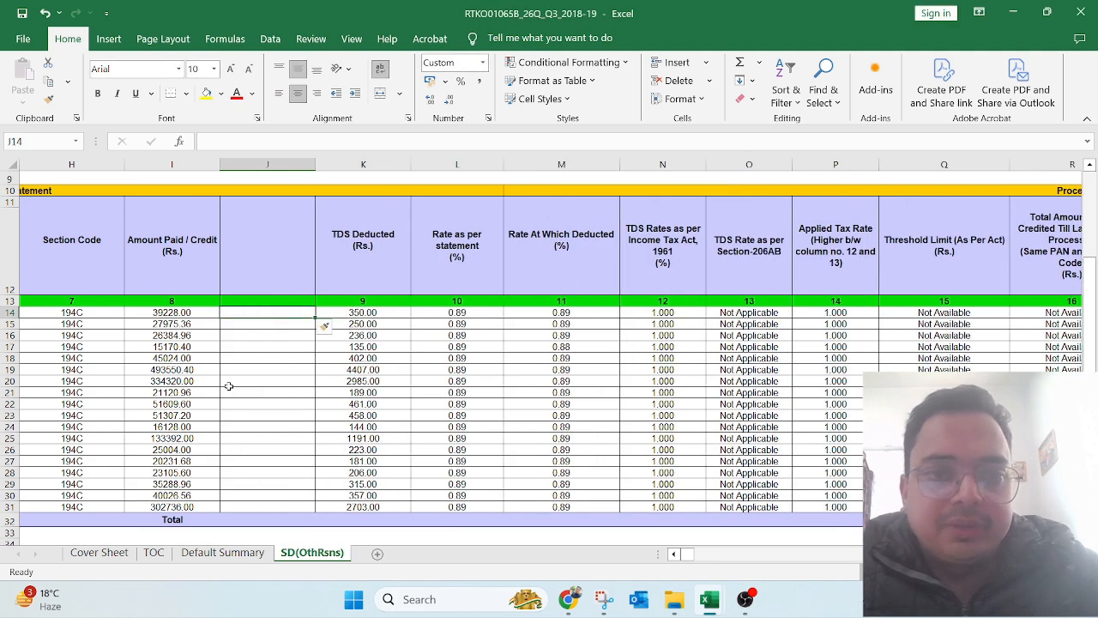
{"action": "type", "text": "="}
{"action": "key", "text": "Left"}
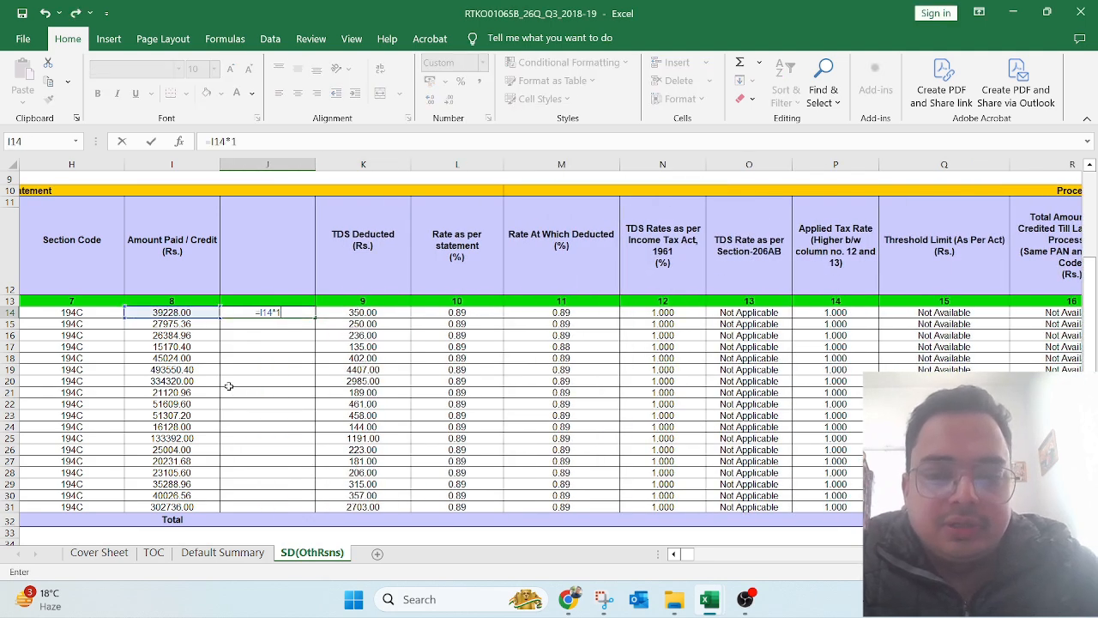
{"action": "type", "text": "*1%"}
{"action": "key", "text": "Return"}
Step: Compare the 392.28 result with TDS Deducted, the 1.000 rate and the 42.28 short deduction
{"action": "key", "text": "Up"}
{"action": "key", "text": "F2"}
{"action": "key", "text": "Escape"}
{"action": "key", "text": "Right"}
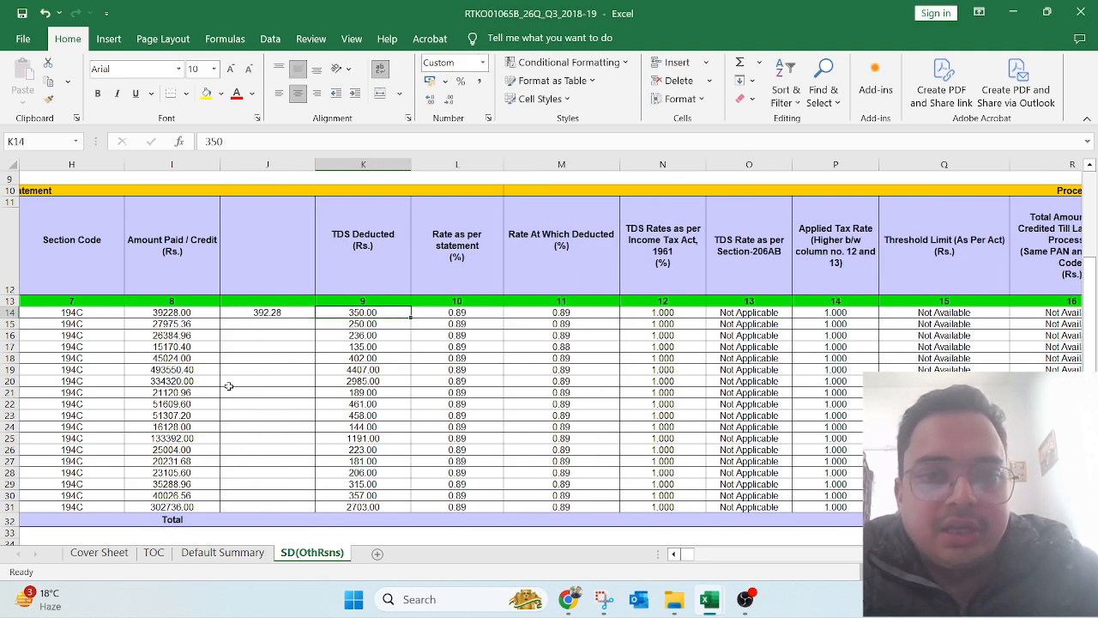
{"action": "key", "text": "Right"}
{"action": "key", "text": "Left"}
{"action": "key", "text": "Right"}
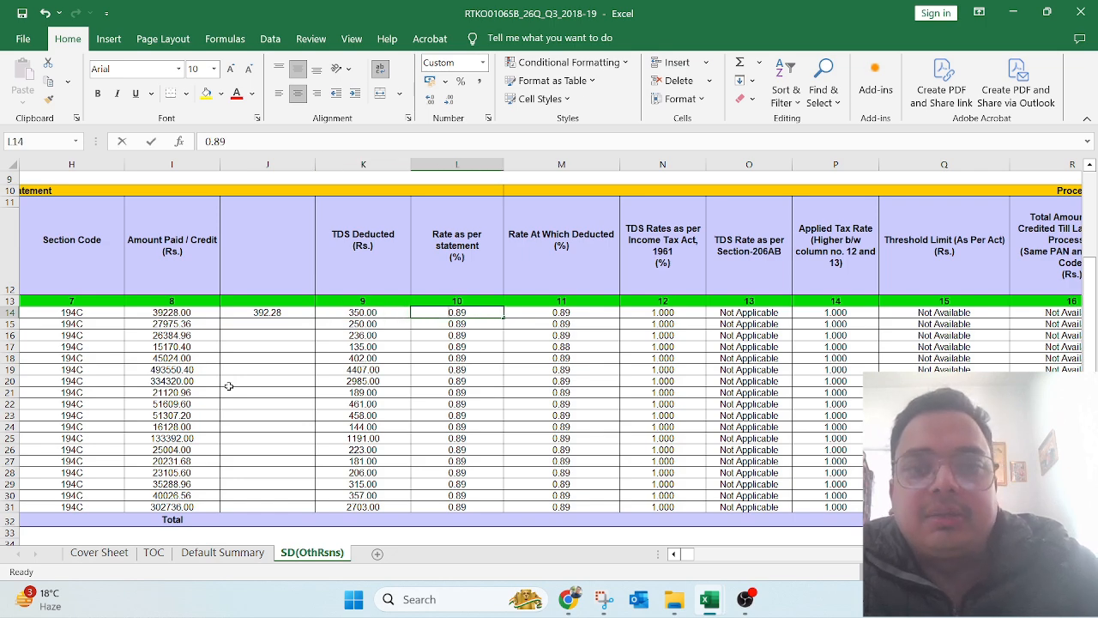
{"action": "key", "text": "Left"}
{"action": "key", "text": "Left"}
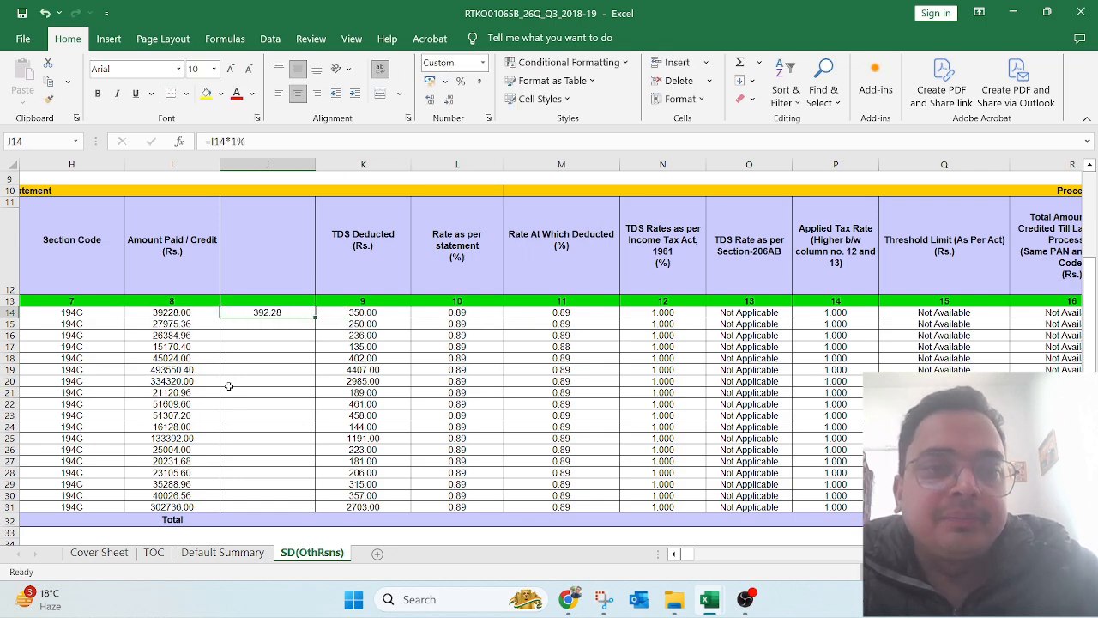
{"action": "key", "text": "Right"}
{"action": "key", "text": "Right"}
{"action": "key", "text": "Right"}
{"action": "key", "text": "Right"}
{"action": "key", "text": "Right"}
{"action": "key", "text": "Right"}
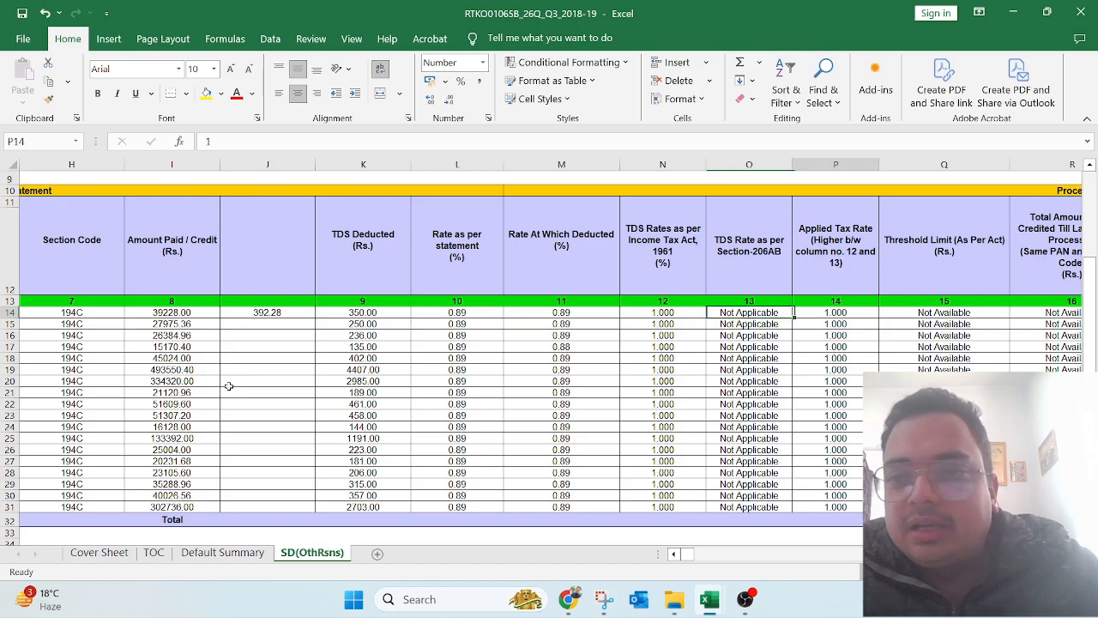
{"action": "key", "text": "Right"}
{"action": "key", "text": "Right"}
{"action": "key", "text": "Right"}
{"action": "key", "text": "Right"}
{"action": "key", "text": "Right"}
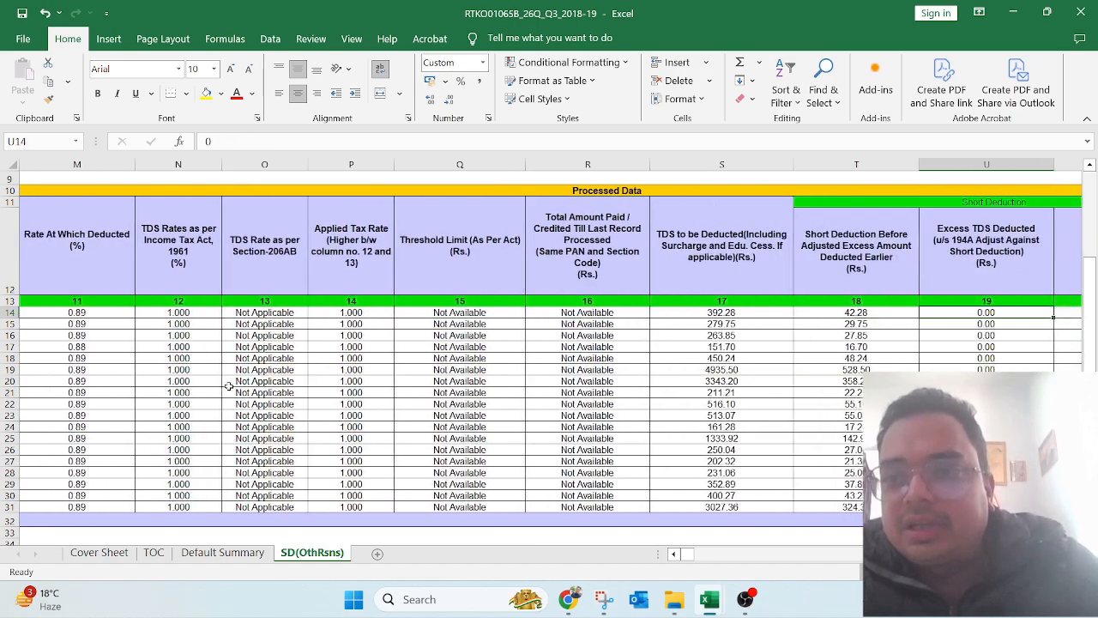
{"action": "key", "text": "Left"}
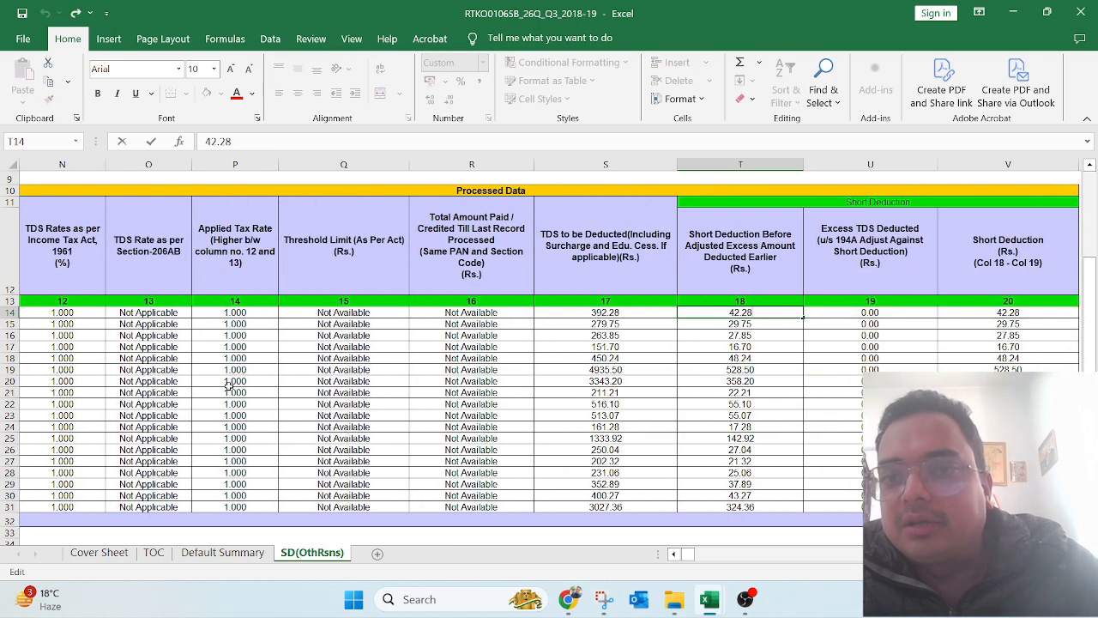
{"action": "key", "text": "Up"}
{"action": "key", "text": "Up"}
{"action": "key", "text": "Up"}
{"action": "key", "text": "Down"}
{"action": "key", "text": "Down"}
{"action": "key", "text": "Down"}
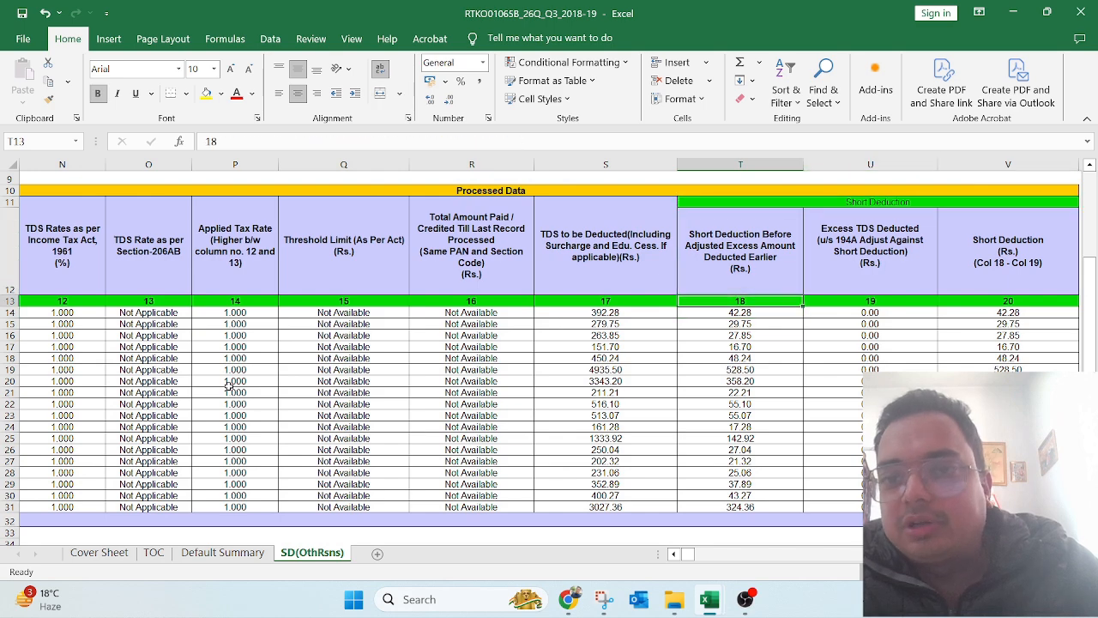
{"action": "key", "text": "F2"}
{"action": "key", "text": "Escape"}
Step: Select the short deduction, TDS Deducted and Amount Paid columns to check their totals
{"action": "key", "text": "ctrl+shift+Down"}
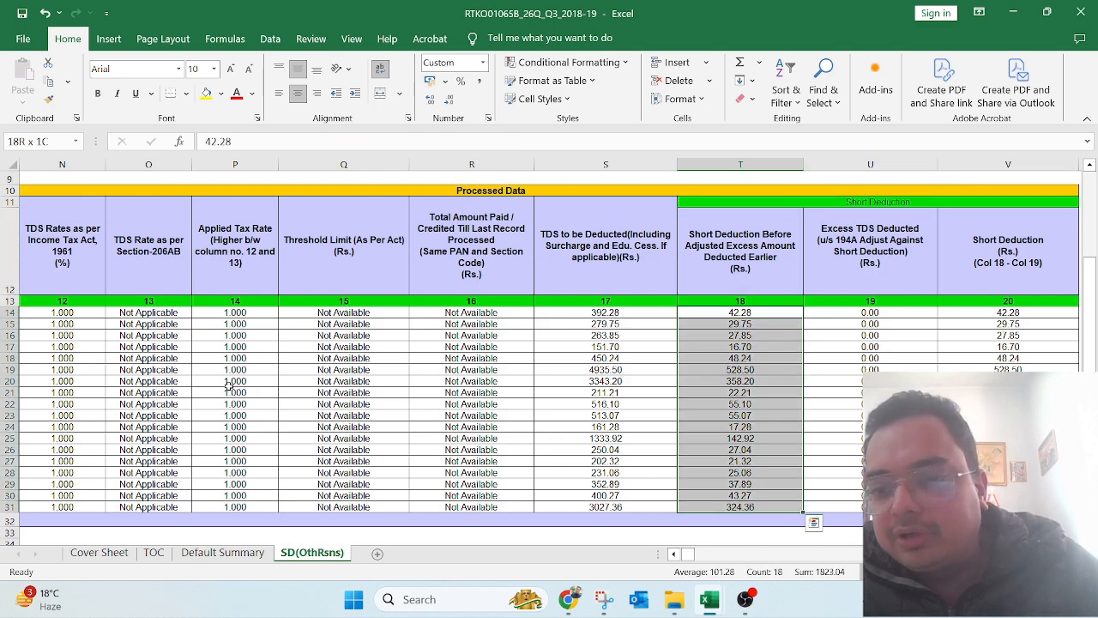
{"action": "key", "text": "Down"}
{"action": "key", "text": "Up"}
{"action": "key", "text": "Left"}
{"action": "key", "text": "Left"}
{"action": "key", "text": "Left"}
{"action": "key", "text": "Left"}
{"action": "key", "text": "Left"}
{"action": "key", "text": "Left"}
{"action": "key", "text": "Left"}
{"action": "key", "text": "Left"}
{"action": "key", "text": "Left"}
{"action": "key", "text": "Left"}
{"action": "key", "text": "Left"}
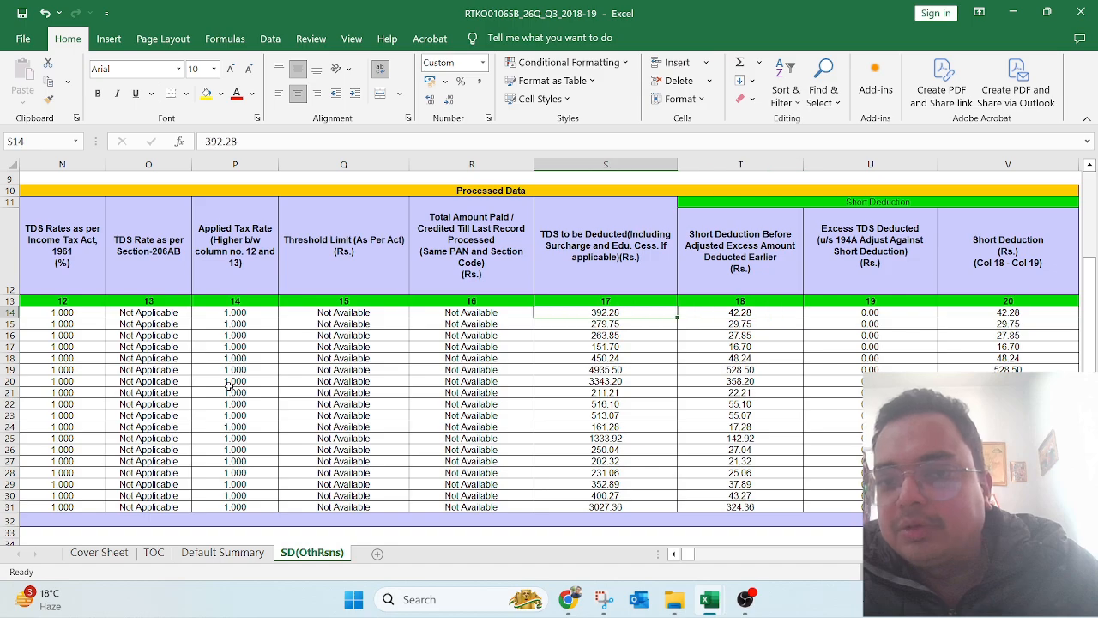
{"action": "scroll", "coordinate": [228, 386], "scroll_direction": "left", "scroll_amount": 3}
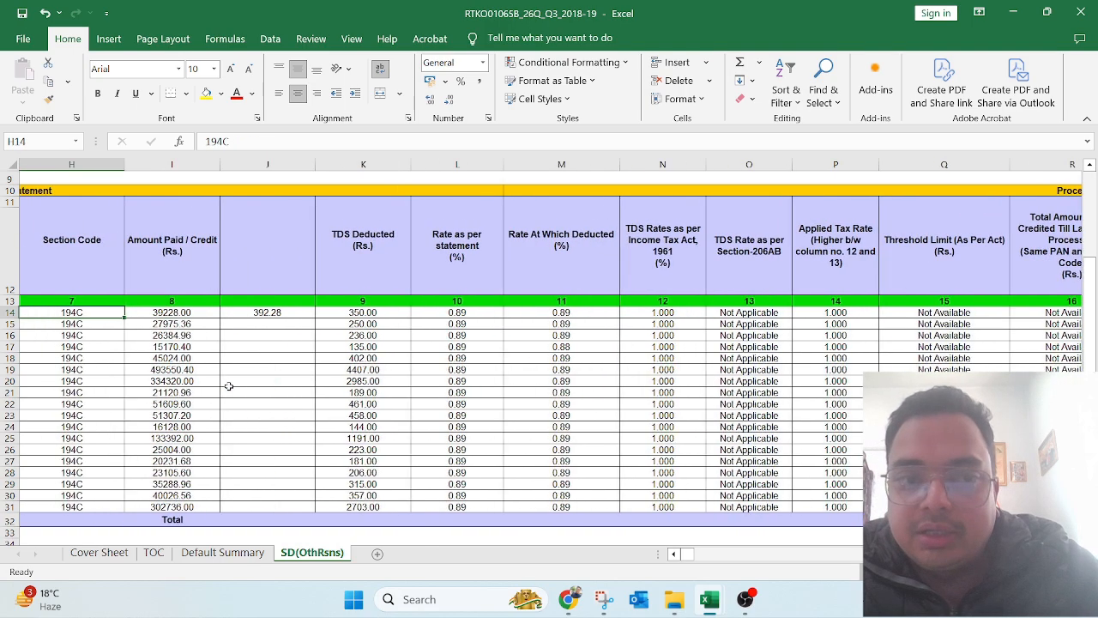
{"action": "key", "text": "Right"}
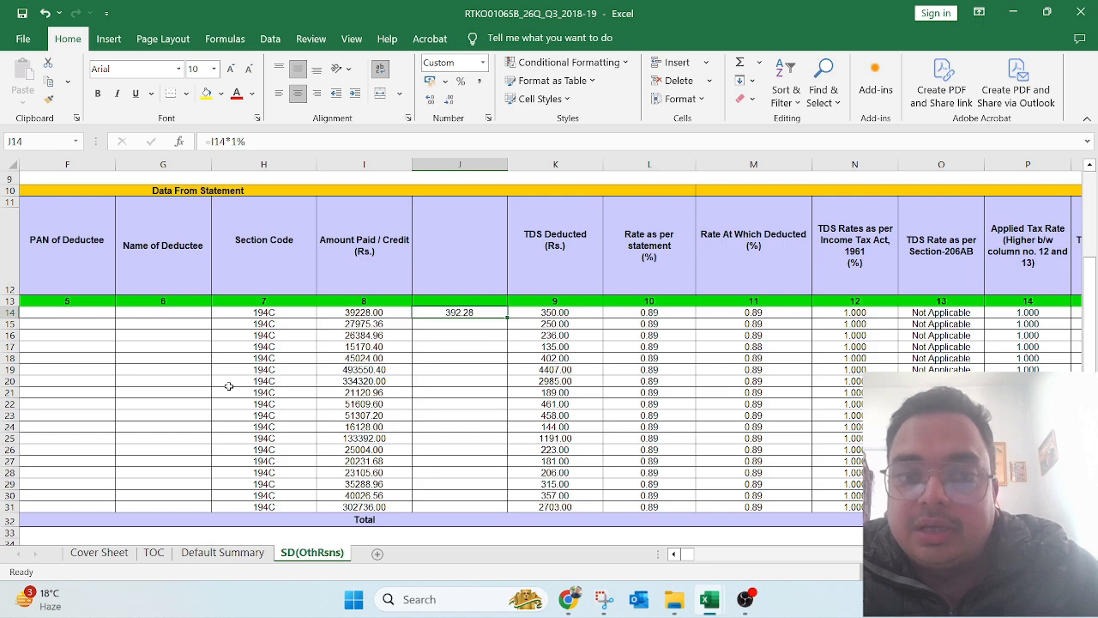
{"action": "key", "text": "Left"}
{"action": "key", "text": "Right"}
{"action": "key", "text": "Right"}
{"action": "key", "text": "Right"}
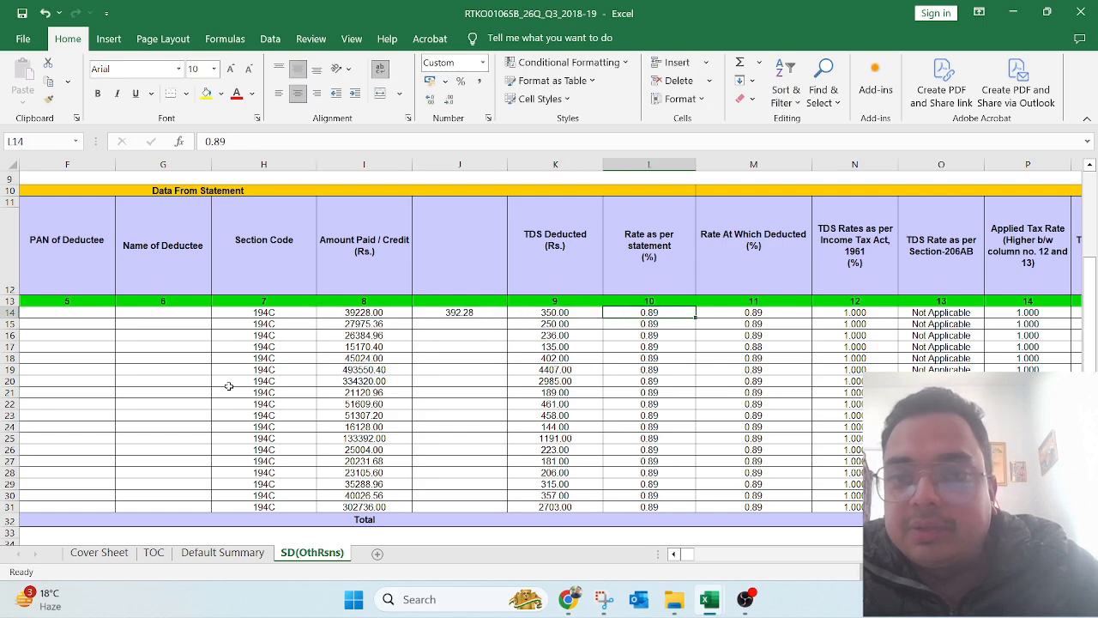
{"action": "key", "text": "Right"}
{"action": "key", "text": "Left"}
{"action": "key", "text": "Left"}
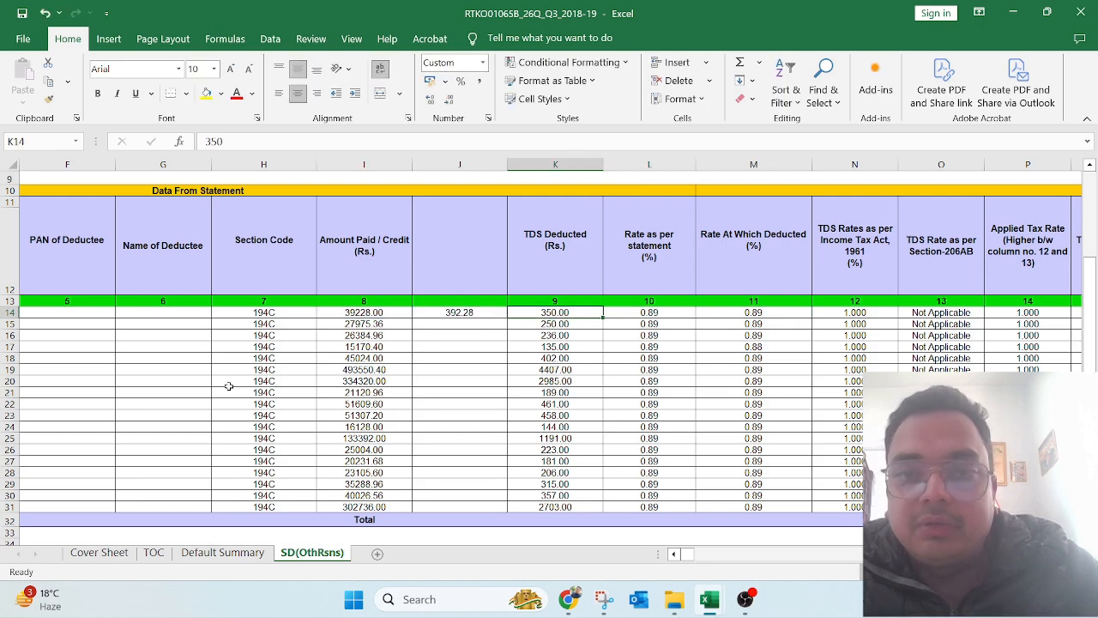
{"action": "key", "text": "shift+Down"}
{"action": "key", "text": "shift+Down"}
{"action": "key", "text": "shift+Down"}
{"action": "key", "text": "shift+Down"}
{"action": "key", "text": "shift+Down"}
{"action": "key", "text": "shift+Down"}
{"action": "key", "text": "shift+Down"}
{"action": "key", "text": "shift+Down"}
{"action": "key", "text": "shift+Down"}
{"action": "key", "text": "shift+Down"}
{"action": "key", "text": "shift+Down"}
{"action": "key", "text": "shift+Down"}
{"action": "key", "text": "shift+Down"}
{"action": "key", "text": "shift+Down"}
{"action": "key", "text": "shift+Down"}
{"action": "key", "text": "shift+Down"}
{"action": "key", "text": "shift+Down"}
{"action": "key", "text": "Left"}
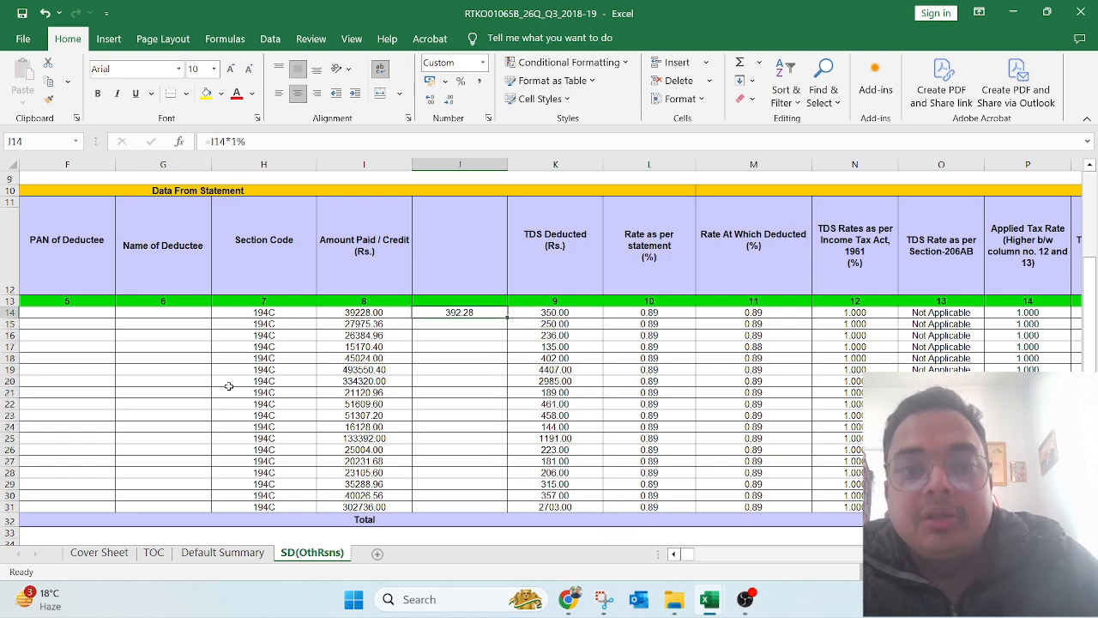
{"action": "key", "text": "Left"}
{"action": "key", "text": "F2"}
{"action": "key", "text": "Escape"}
{"action": "key", "text": "shift+Down"}
{"action": "key", "text": "shift+Down"}
{"action": "key", "text": "shift+Down"}
{"action": "key", "text": "shift+Down"}
{"action": "key", "text": "shift+Down"}
{"action": "key", "text": "shift+Down"}
{"action": "key", "text": "shift+Down"}
{"action": "key", "text": "shift+Down"}
{"action": "key", "text": "shift+Down"}
{"action": "key", "text": "shift+Down"}
{"action": "key", "text": "shift+Down"}
{"action": "key", "text": "shift+Down"}
{"action": "key", "text": "shift+Down"}
{"action": "key", "text": "shift+Down"}
{"action": "key", "text": "shift+Down"}
{"action": "key", "text": "shift+Down"}
{"action": "key", "text": "shift+Down"}
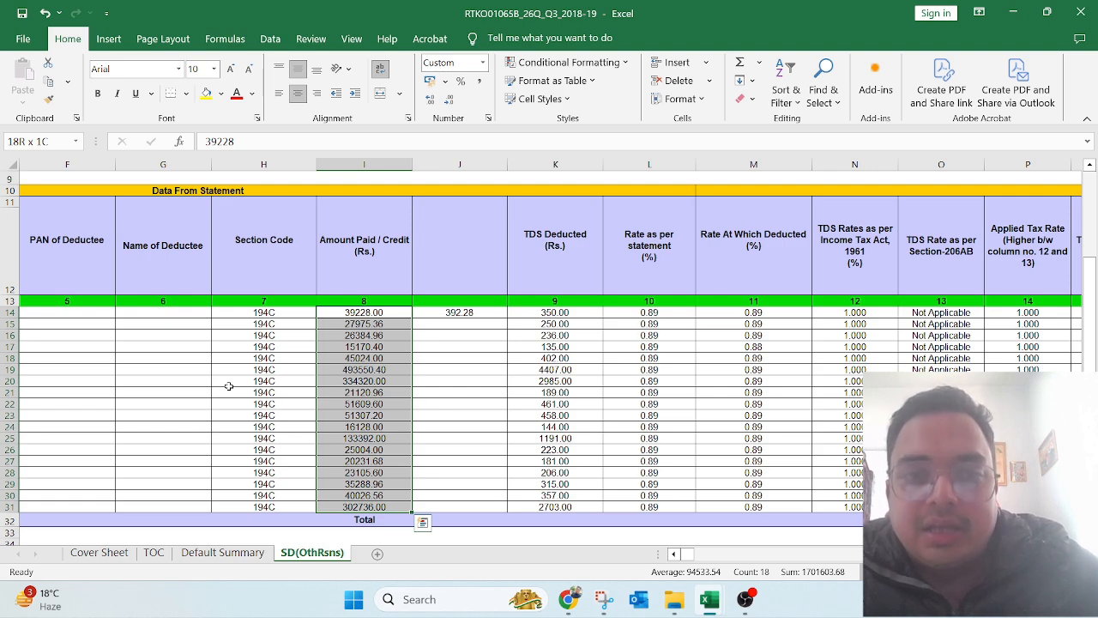
{"action": "key", "text": "shift+Up"}
{"action": "key", "text": "shift+Up"}
{"action": "key", "text": "shift+Up"}
{"action": "key", "text": "shift+Up"}
{"action": "key", "text": "shift+Up"}
{"action": "key", "text": "shift+Up"}
{"action": "key", "text": "shift+Up"}
{"action": "key", "text": "shift+Up"}
{"action": "key", "text": "shift+Up"}
{"action": "key", "text": "shift+Up"}
{"action": "key", "text": "shift+Up"}
{"action": "key", "text": "shift+Up"}
{"action": "key", "text": "shift+Up"}
{"action": "key", "text": "shift+Up"}
{"action": "key", "text": "shift+Up"}
{"action": "key", "text": "shift+Up"}
{"action": "key", "text": "shift+Up"}
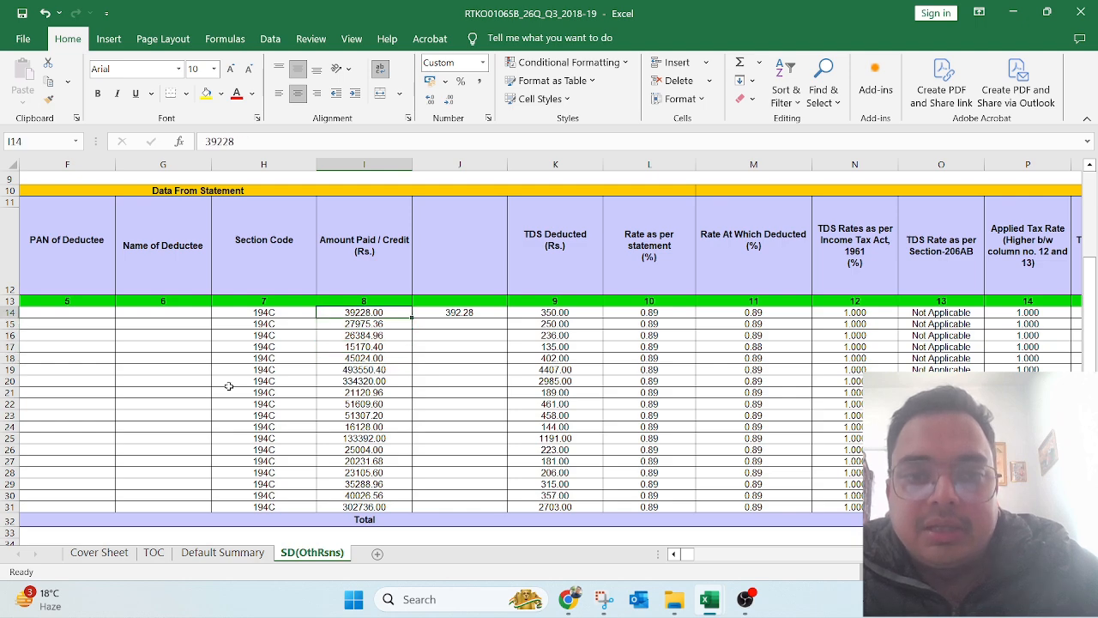
{"action": "key", "text": "Right"}
{"action": "key", "text": "Right"}
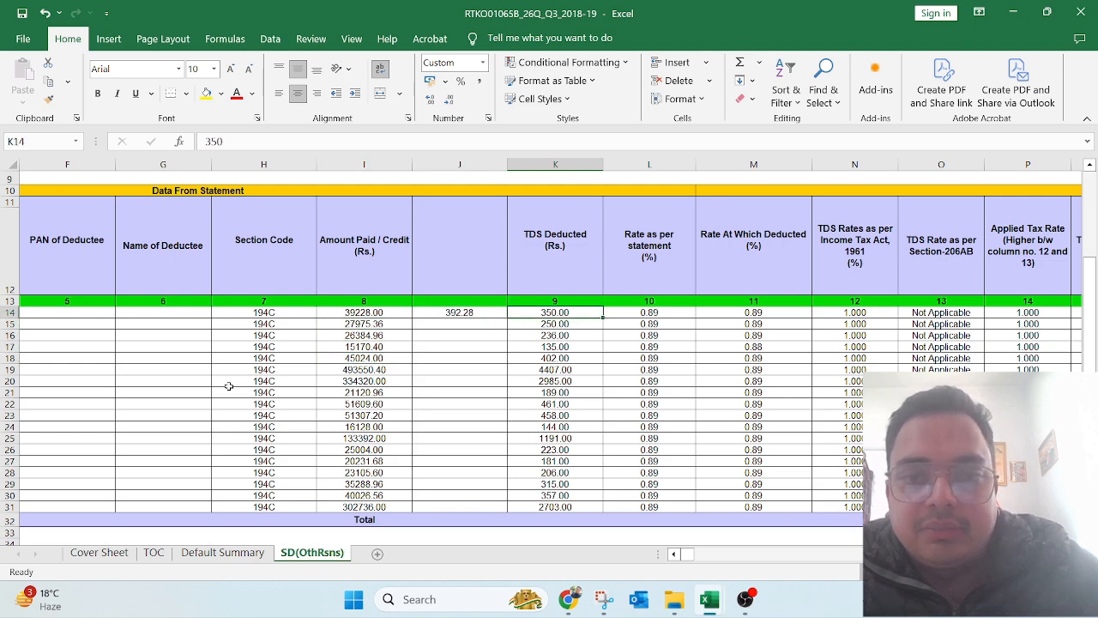
{"action": "key", "text": "Down"}
{"action": "key", "text": "Down"}
{"action": "key", "text": "Down"}
{"action": "key", "text": "Down"}
{"action": "key", "text": "Down"}
{"action": "key", "text": "Down"}
{"action": "key", "text": "Down"}
{"action": "key", "text": "Down"}
{"action": "key", "text": "Down"}
{"action": "key", "text": "Down"}
{"action": "key", "text": "Down"}
{"action": "key", "text": "Down"}
{"action": "key", "text": "Down"}
{"action": "key", "text": "Down"}
{"action": "key", "text": "Down"}
{"action": "key", "text": "Down"}
{"action": "key", "text": "Down"}
{"action": "key", "text": "Down"}
{"action": "key", "text": "Down"}
{"action": "key", "text": "Down"}
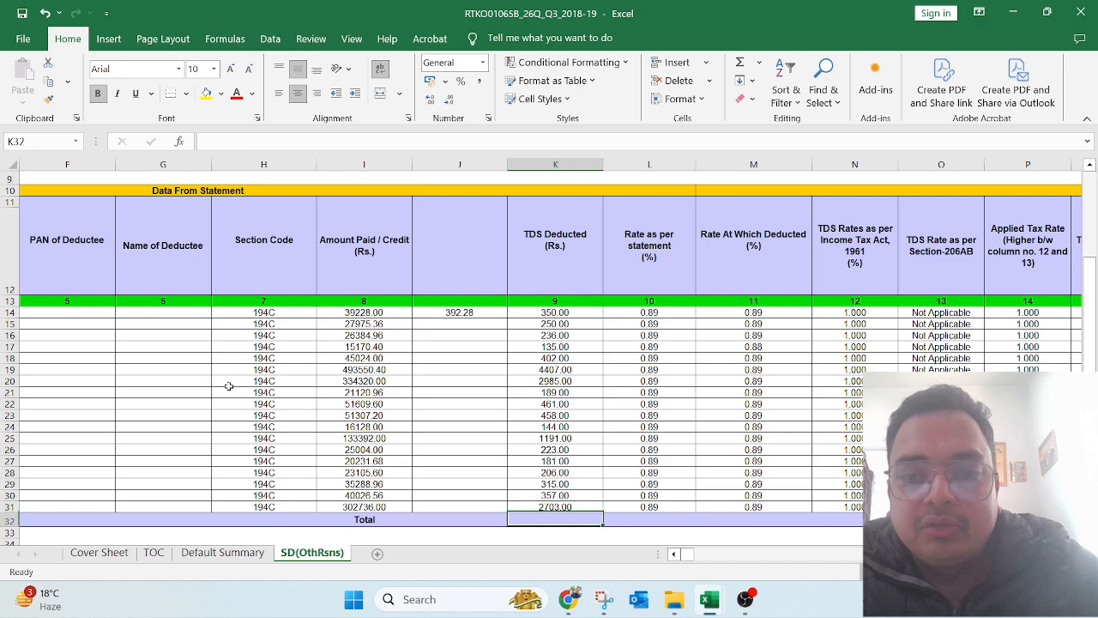
{"action": "key", "text": "Up"}
{"action": "type", "text": "350"}
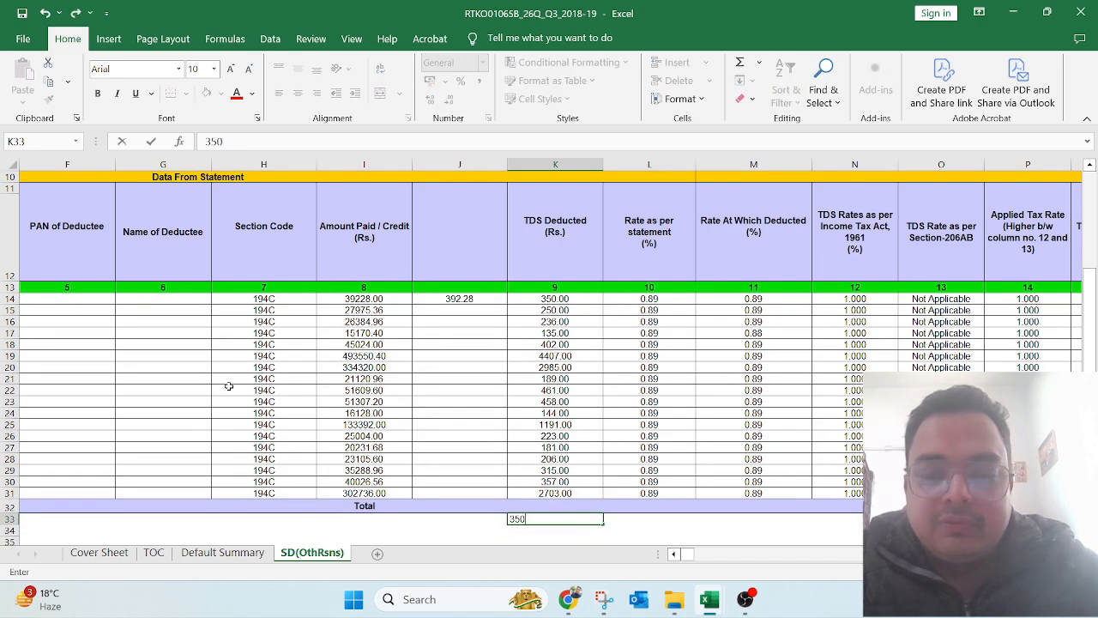
{"action": "key", "text": "Left"}
{"action": "key", "text": "Left"}
{"action": "type", "text": "="}
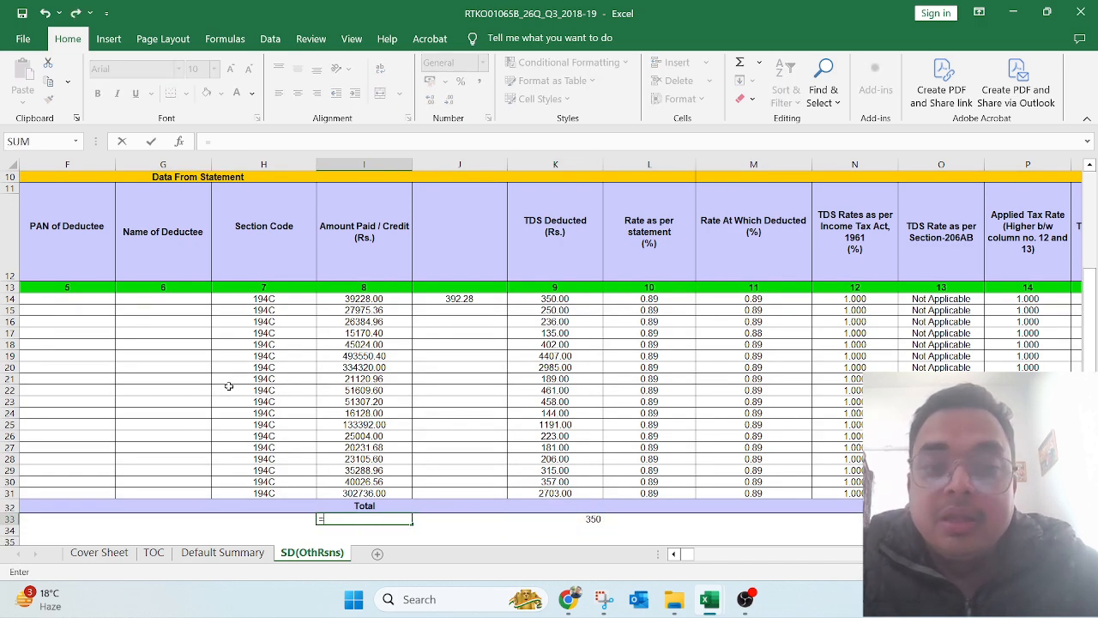
{"action": "key", "text": "Right"}
{"action": "key", "text": "Right"}
{"action": "type", "text": "/"}
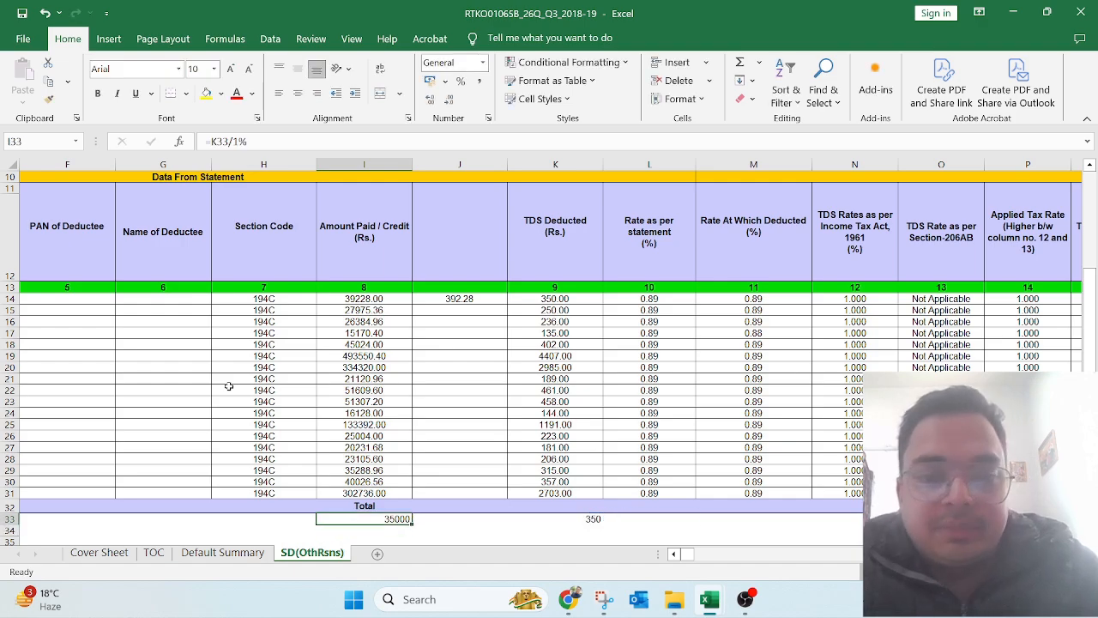
{"action": "key", "text": "Return"}
{"action": "key", "text": "Down"}
{"action": "key", "text": "Down"}
{"action": "key", "text": "Up"}
{"action": "key", "text": "Up"}
{"action": "key", "text": "Up"}
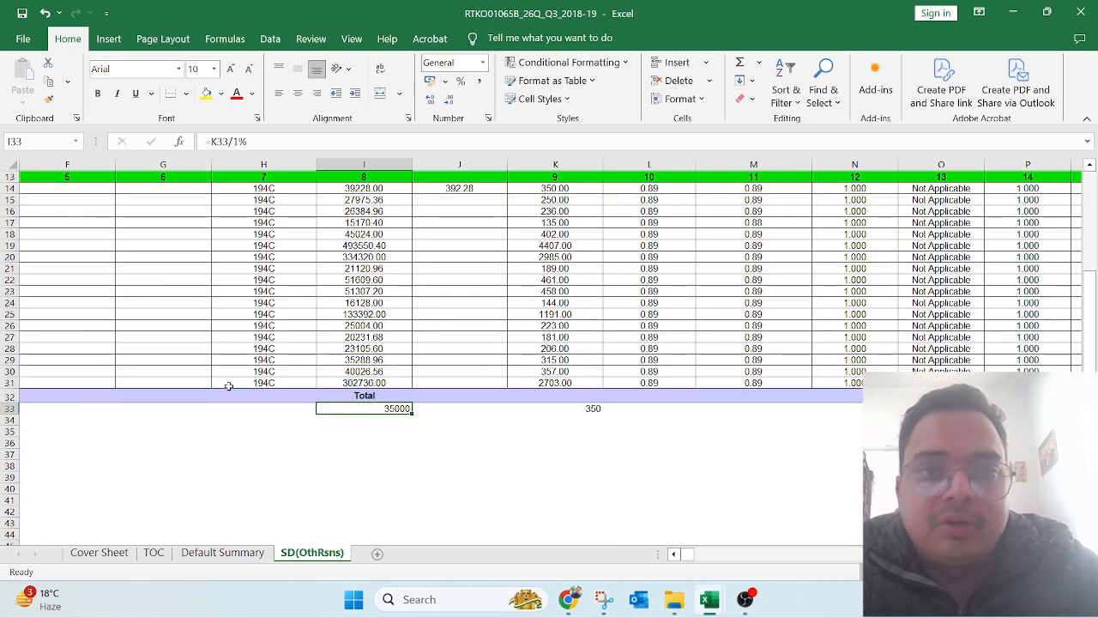
{"action": "left_click", "coordinate": [383, 192]}
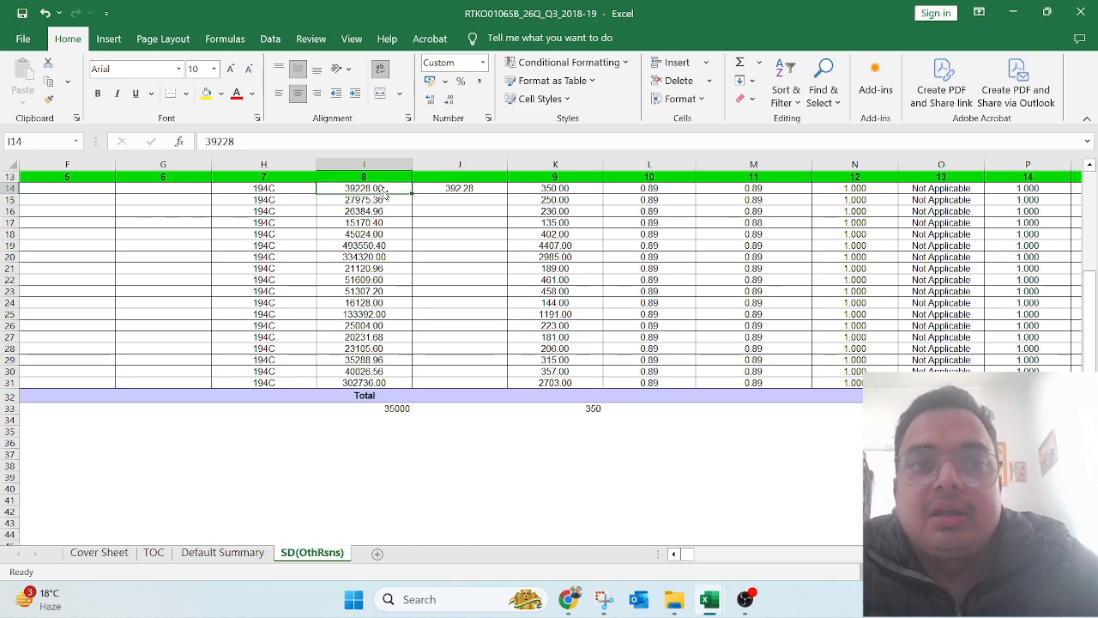
{"action": "key", "text": "Left"}
{"action": "key", "text": "Left"}
{"action": "key", "text": "Left"}
{"action": "key", "text": "Left"}
{"action": "key", "text": "Left"}
{"action": "key", "text": "Right"}
{"action": "key", "text": "Right"}
{"action": "key", "text": "Right"}
{"action": "key", "text": "Right"}
{"action": "key", "text": "Right"}
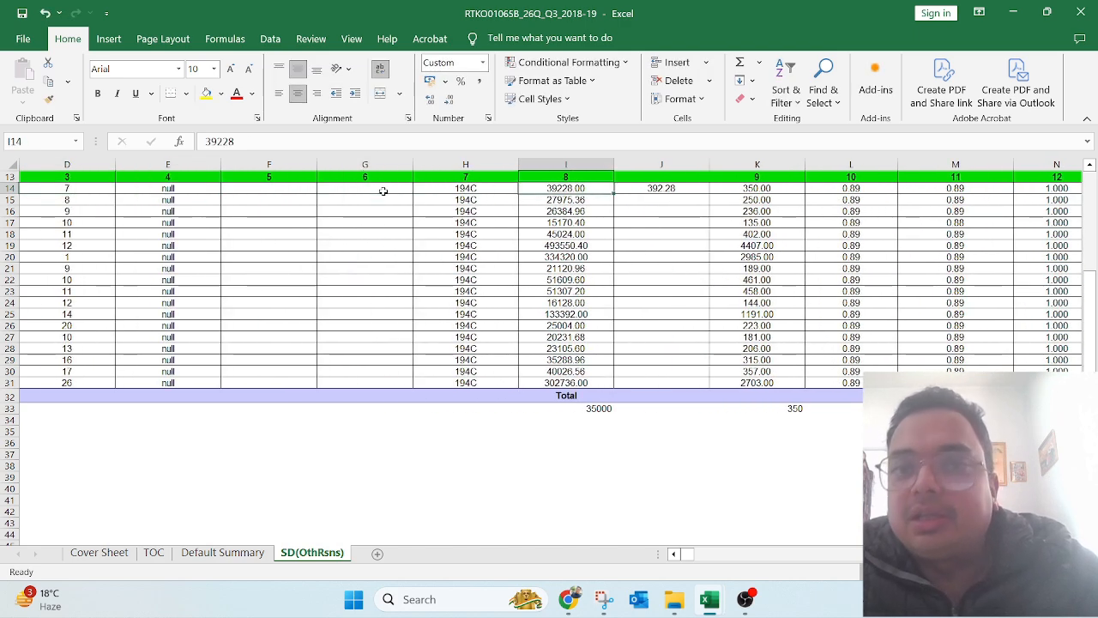
{"action": "key", "text": "Down"}
{"action": "key", "text": "Down"}
{"action": "key", "text": "Down"}
{"action": "key", "text": "Down"}
{"action": "key", "text": "Down"}
{"action": "key", "text": "Down"}
{"action": "key", "text": "Down"}
{"action": "key", "text": "Down"}
{"action": "key", "text": "Down"}
{"action": "key", "text": "Down"}
{"action": "key", "text": "Down"}
{"action": "key", "text": "Down"}
{"action": "key", "text": "Down"}
{"action": "key", "text": "Down"}
{"action": "key", "text": "Down"}
{"action": "key", "text": "Down"}
{"action": "key", "text": "Down"}
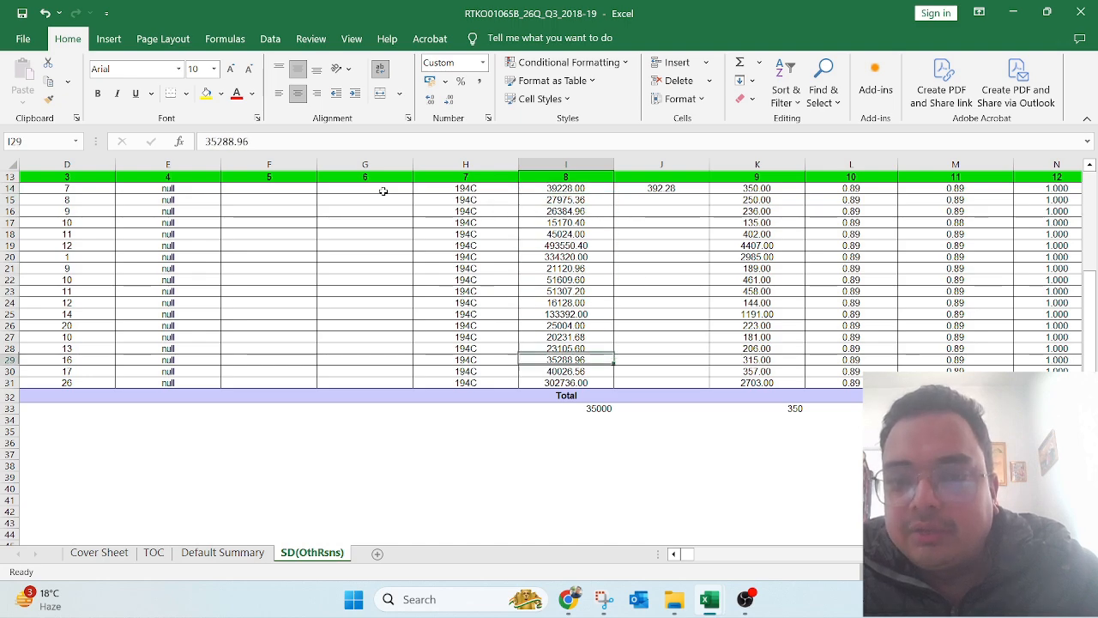
{"action": "key", "text": "Down"}
{"action": "key", "text": "Down"}
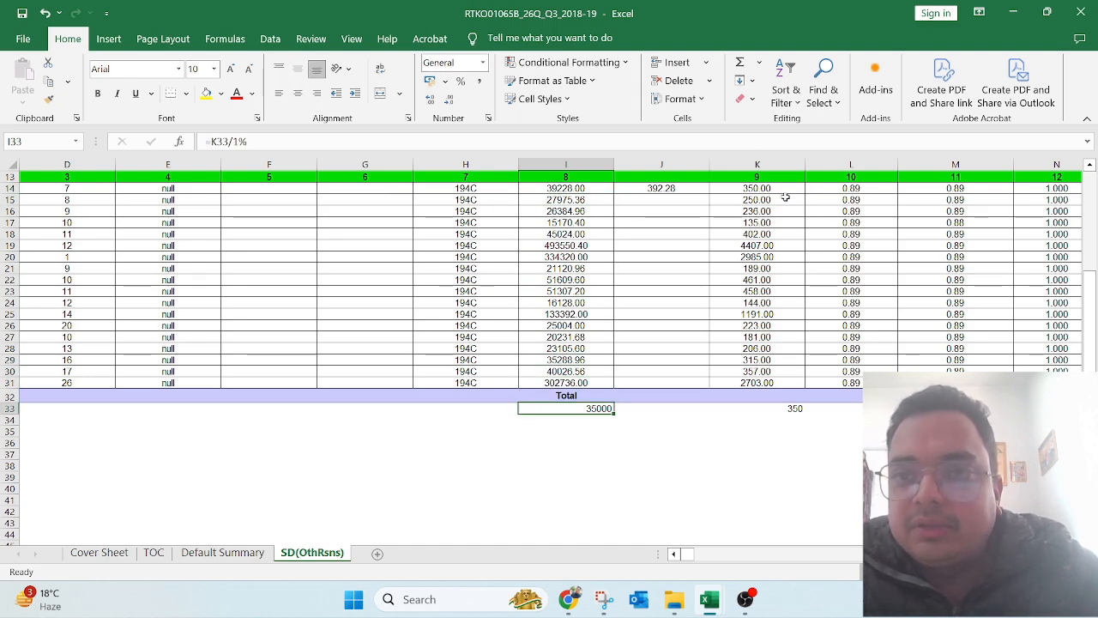
{"action": "left_click", "coordinate": [780, 187]}
{"action": "key", "text": "Right"}
{"action": "key", "text": "Right"}
{"action": "key", "text": "Down"}
{"action": "key", "text": "Down"}
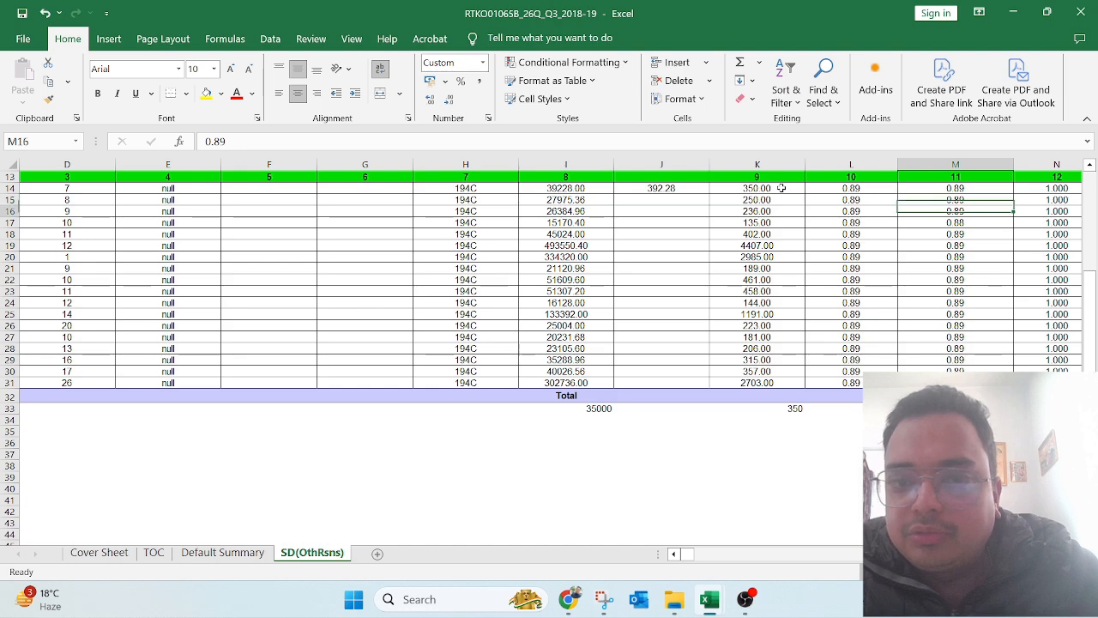
{"action": "key", "text": "Down"}
{"action": "key", "text": "Down"}
{"action": "key", "text": "Down"}
{"action": "key", "text": "Down"}
{"action": "key", "text": "Down"}
{"action": "key", "text": "Down"}
{"action": "key", "text": "Down"}
{"action": "key", "text": "Down"}
{"action": "key", "text": "Down"}
{"action": "key", "text": "Down"}
{"action": "key", "text": "Down"}
{"action": "key", "text": "Down"}
{"action": "key", "text": "Down"}
{"action": "key", "text": "Down"}
{"action": "key", "text": "Down"}
{"action": "key", "text": "Down"}
{"action": "key", "text": "Left"}
{"action": "key", "text": "Left"}
{"action": "key", "text": "Down"}
{"action": "key", "text": "F2"}
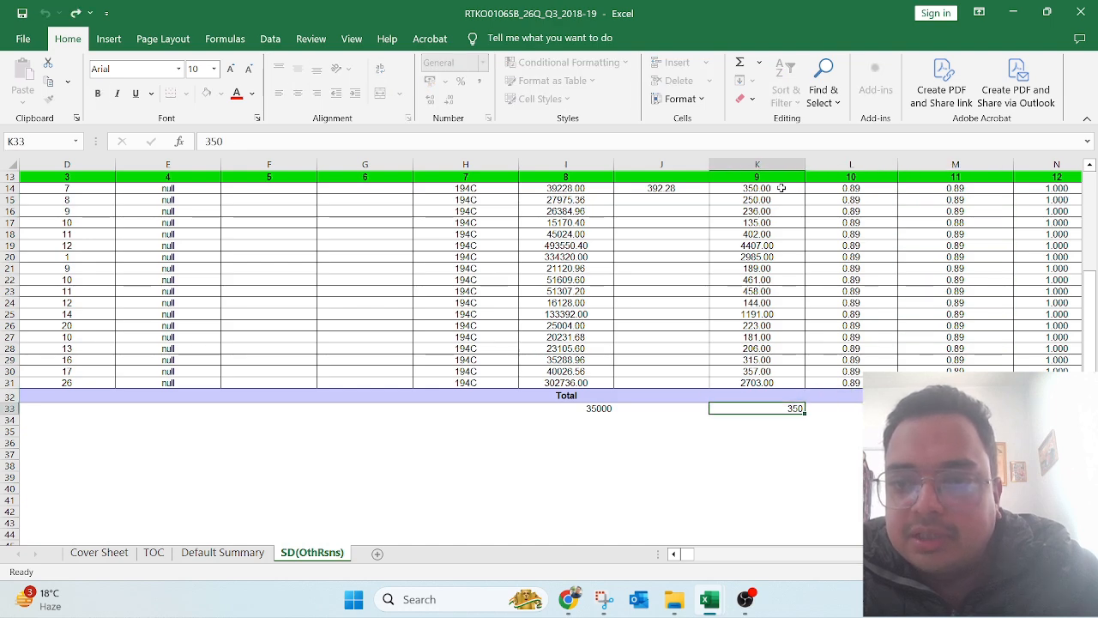
{"action": "key", "text": "Escape"}
{"action": "key", "text": "Left"}
{"action": "key", "text": "Left"}
{"action": "key", "text": "Down"}
{"action": "key", "text": "Down"}
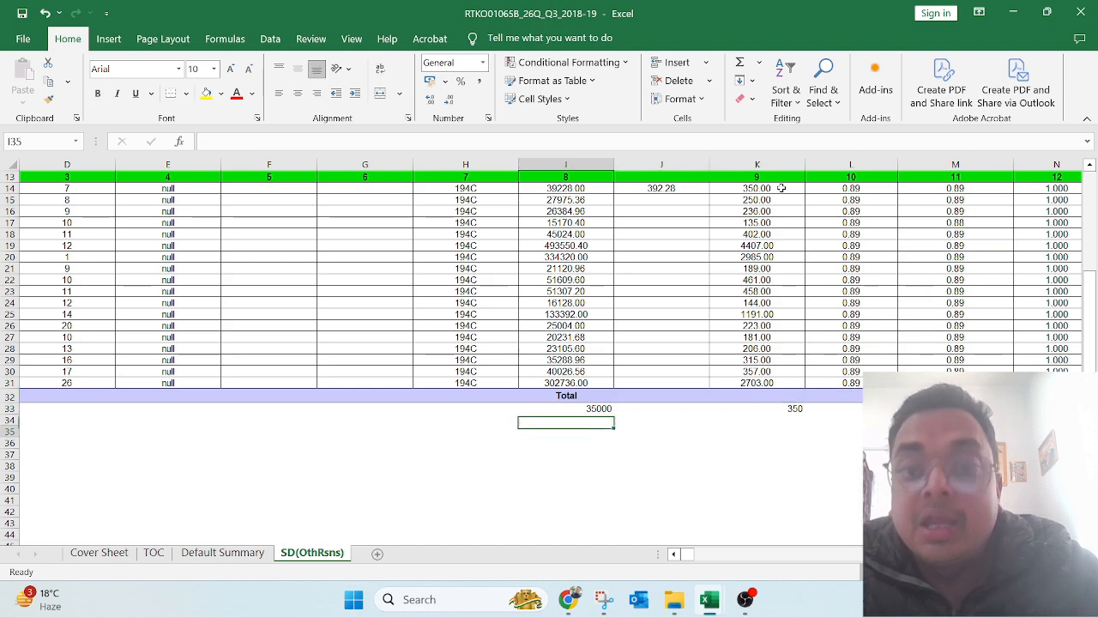
Step: Enter =I14-I33 in I35 to get the 4228.00 shortfall
{"action": "type", "text": "="}
{"action": "key", "text": "Up"}
{"action": "key", "text": "Up"}
{"action": "key", "text": "Up"}
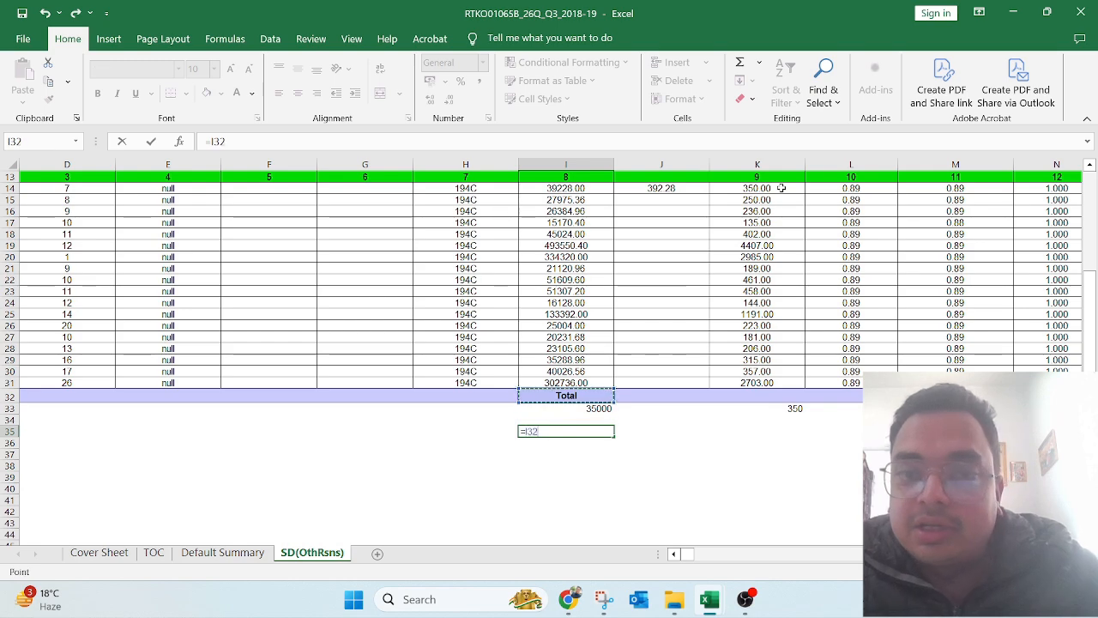
{"action": "key", "text": "Up"}
{"action": "key", "text": "Up"}
{"action": "key", "text": "Up"}
{"action": "key", "text": "Up"}
{"action": "key", "text": "Up"}
{"action": "key", "text": "Up"}
{"action": "key", "text": "Up"}
{"action": "key", "text": "Up"}
{"action": "key", "text": "Up"}
{"action": "key", "text": "Up"}
{"action": "key", "text": "Up"}
{"action": "key", "text": "Up"}
{"action": "key", "text": "Up"}
{"action": "key", "text": "Up"}
{"action": "key", "text": "Up"}
{"action": "key", "text": "Up"}
{"action": "key", "text": "Up"}
{"action": "key", "text": "Up"}
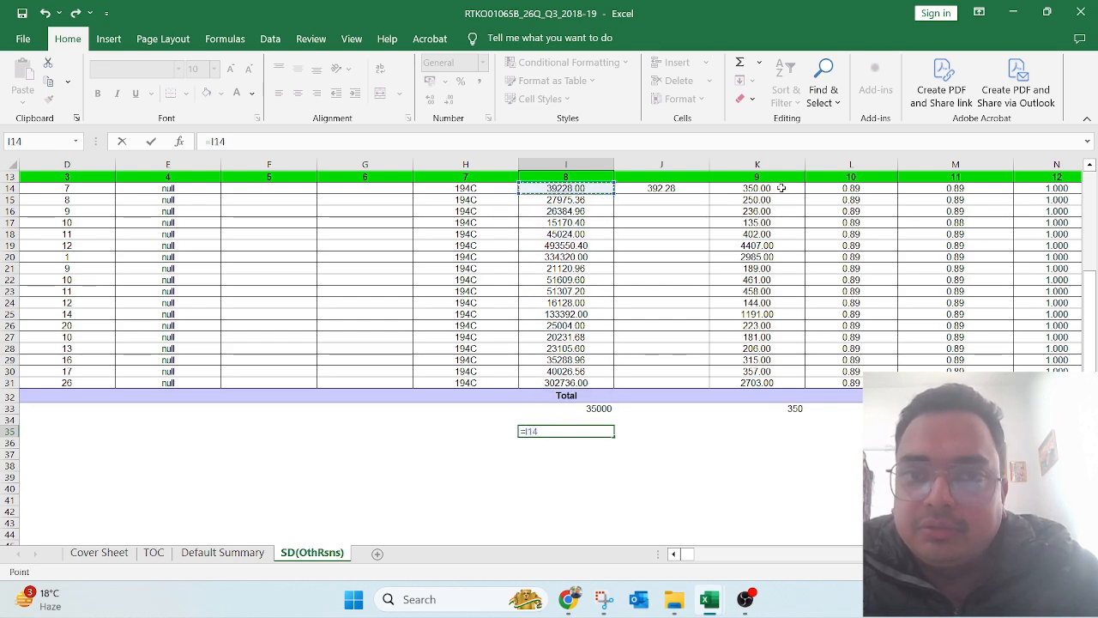
{"action": "type", "text": "-"}
{"action": "key", "text": "Up"}
{"action": "key", "text": "Up"}
{"action": "key", "text": "Return"}
{"action": "key", "text": "Up"}
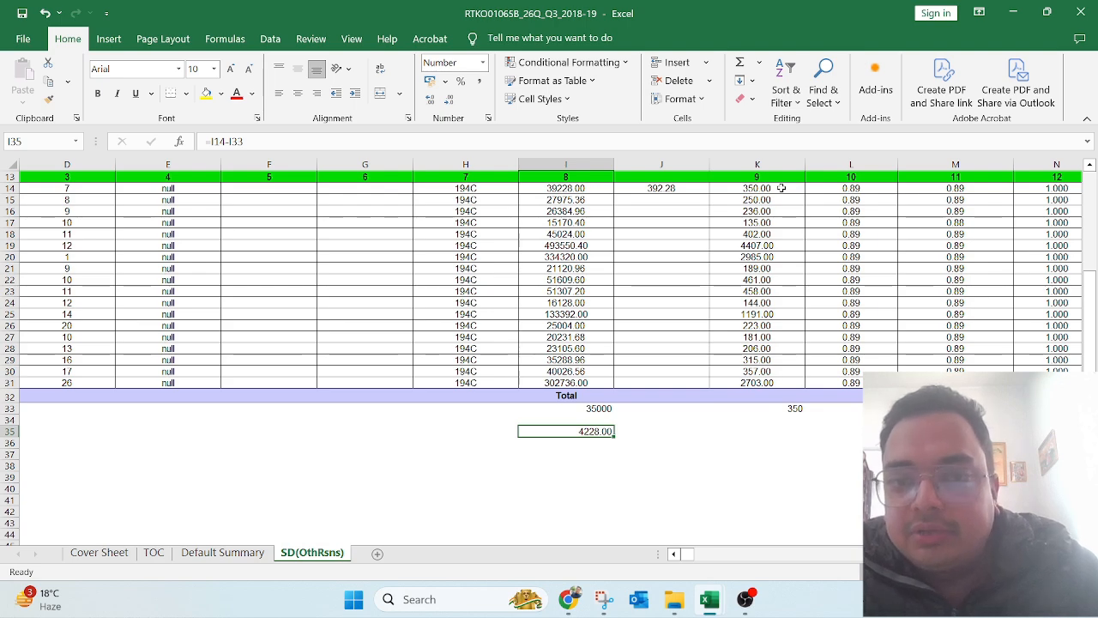
{"action": "key", "text": "F2"}
{"action": "key", "text": "Escape"}
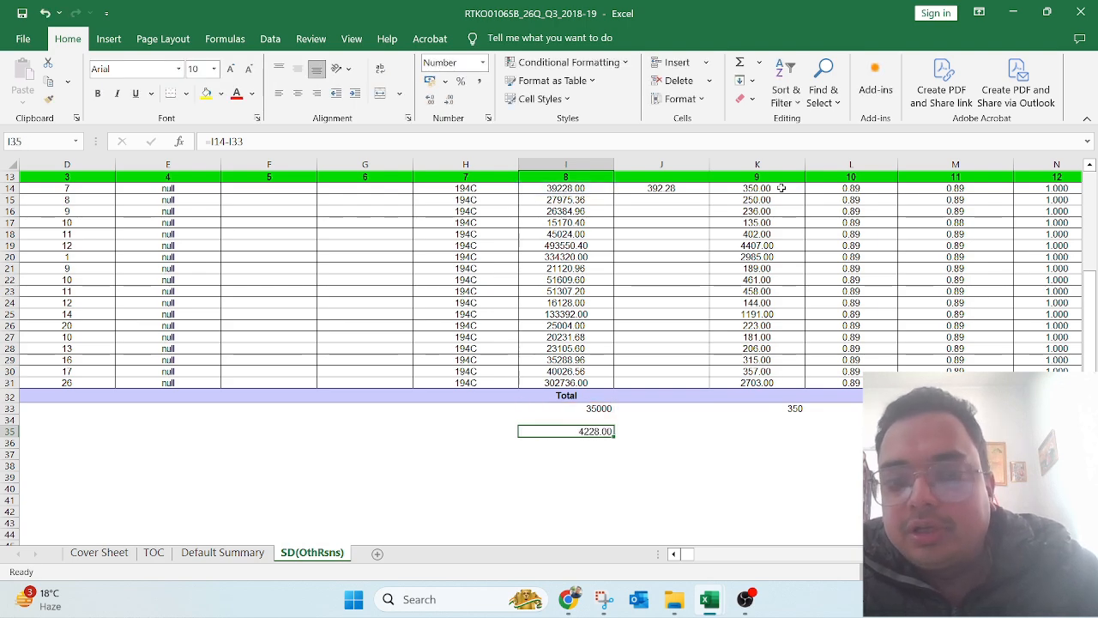
{"action": "key", "text": "F2"}
{"action": "key", "text": "Escape"}
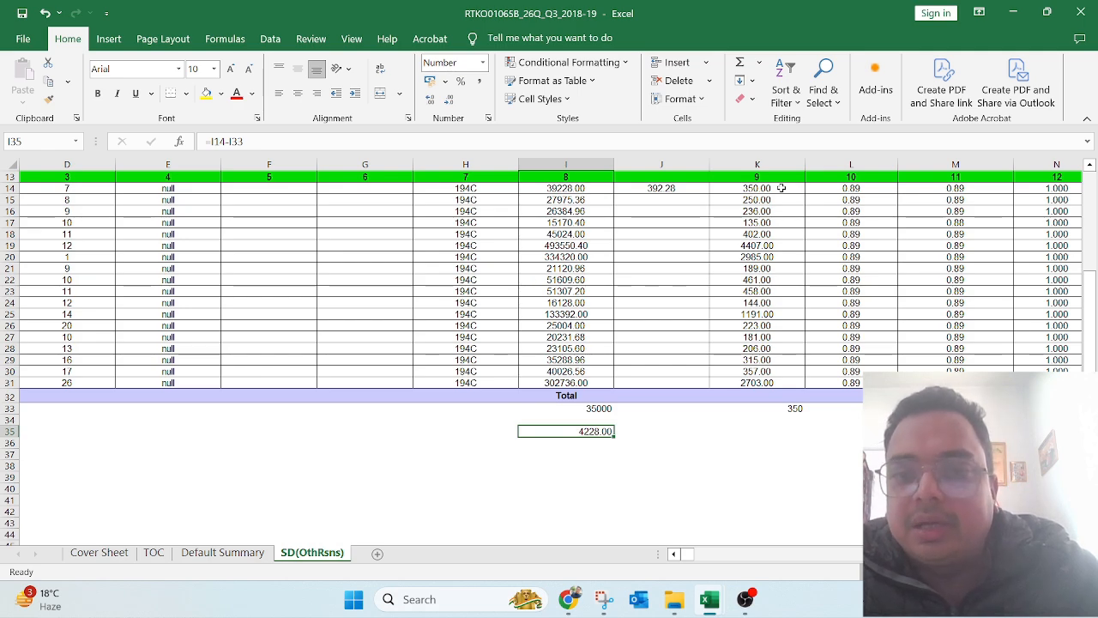
Step: Enter =I35*1% in K35 for 42.28 and check the row 35 sum in the status bar
{"action": "key", "text": "Right"}
{"action": "key", "text": "Right"}
{"action": "key", "text": "Right"}
{"action": "type", "text": "="}
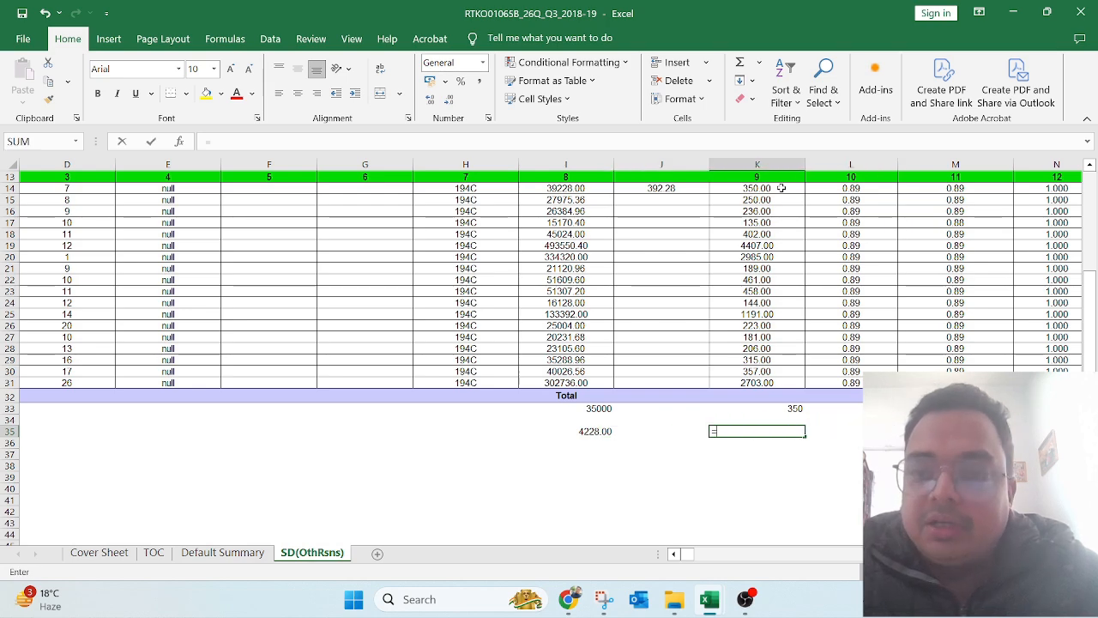
{"action": "key", "text": "Left"}
{"action": "key", "text": "Left"}
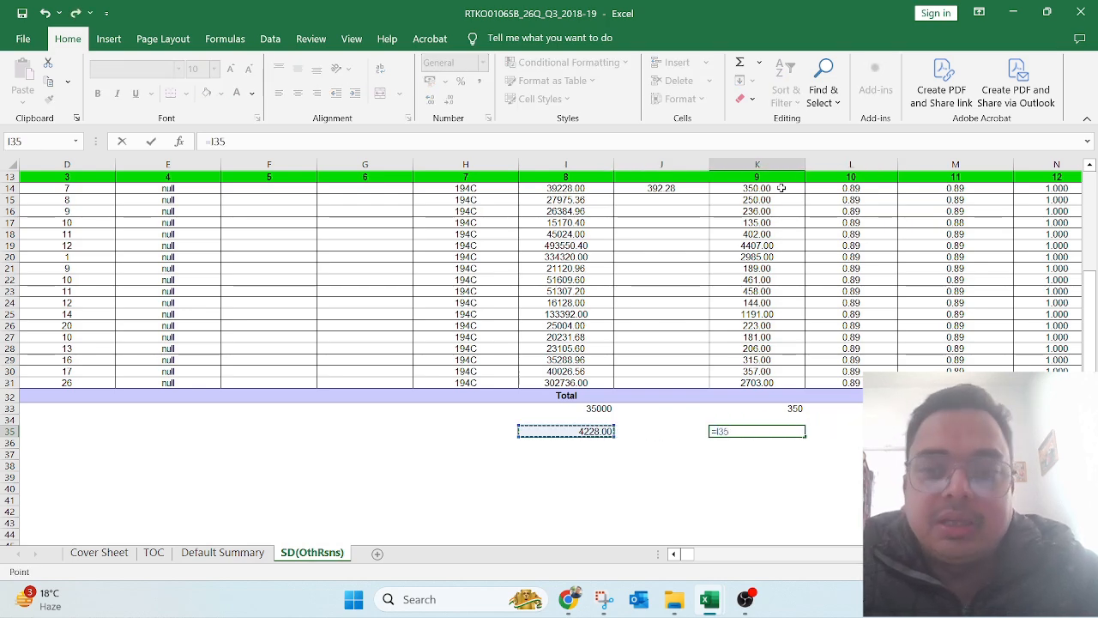
{"action": "type", "text": "*1%"}
{"action": "key", "text": "ctrl+Return"}
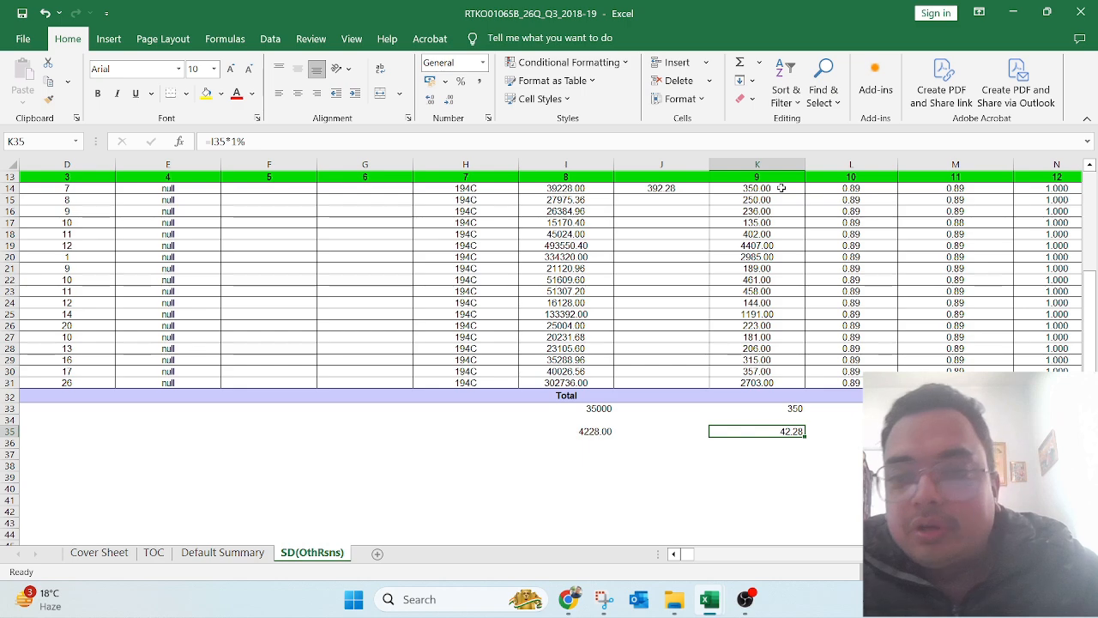
{"action": "key", "text": "shift+Left"}
{"action": "key", "text": "shift+Left"}
{"action": "key", "text": "shift+Right"}
{"action": "key", "text": "shift+Right"}
{"action": "key", "text": "shift+Left"}
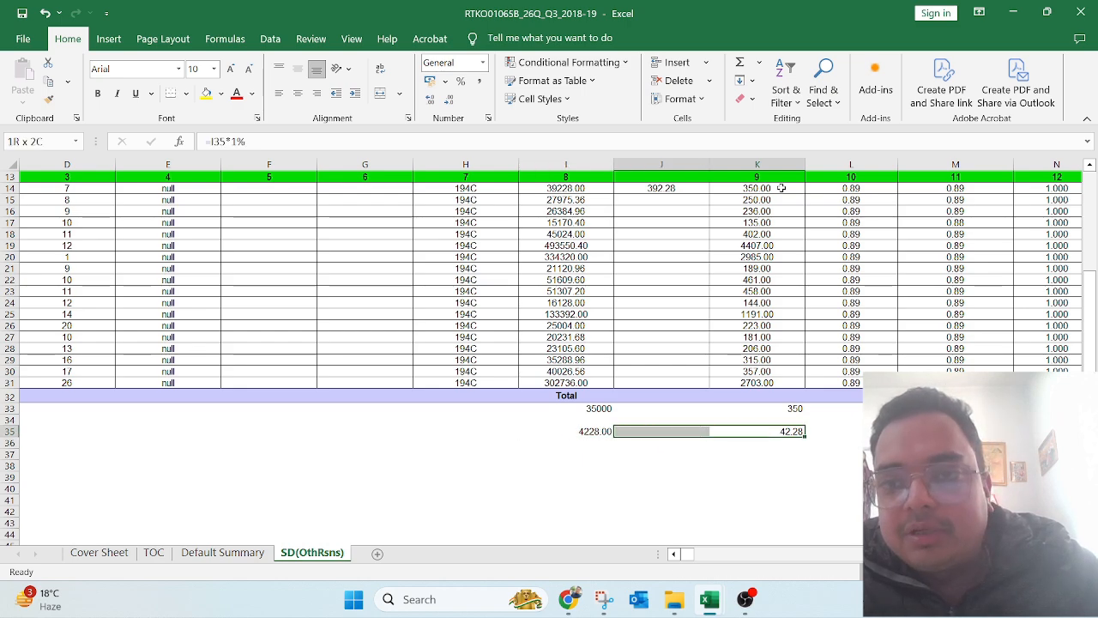
{"action": "key", "text": "shift+Left"}
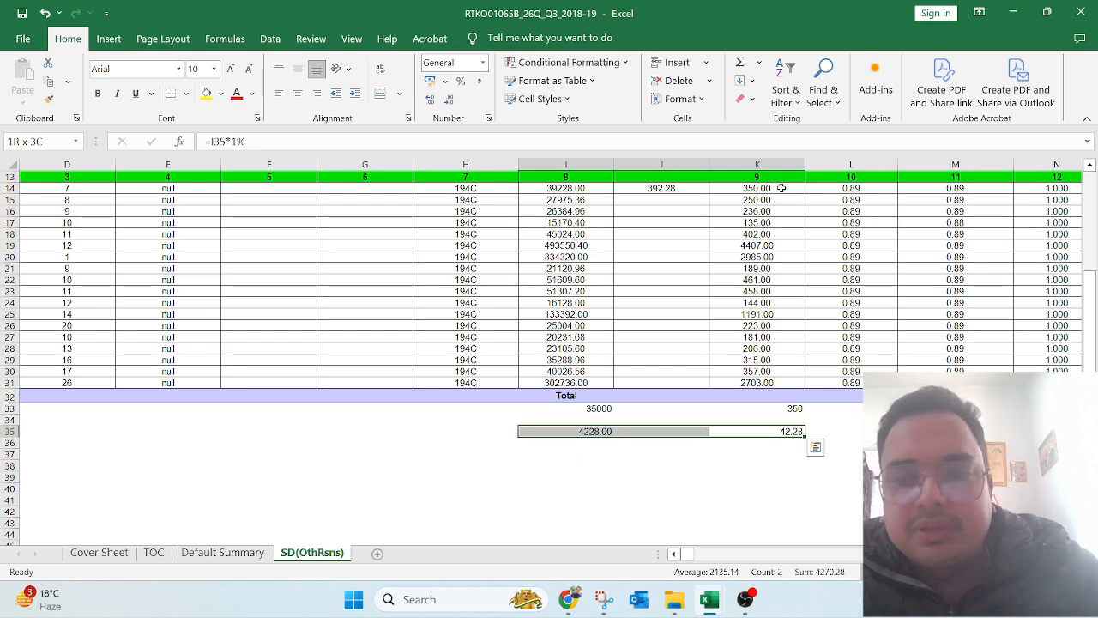
{"action": "key", "text": "shift+Right"}
{"action": "key", "text": "shift+Right"}
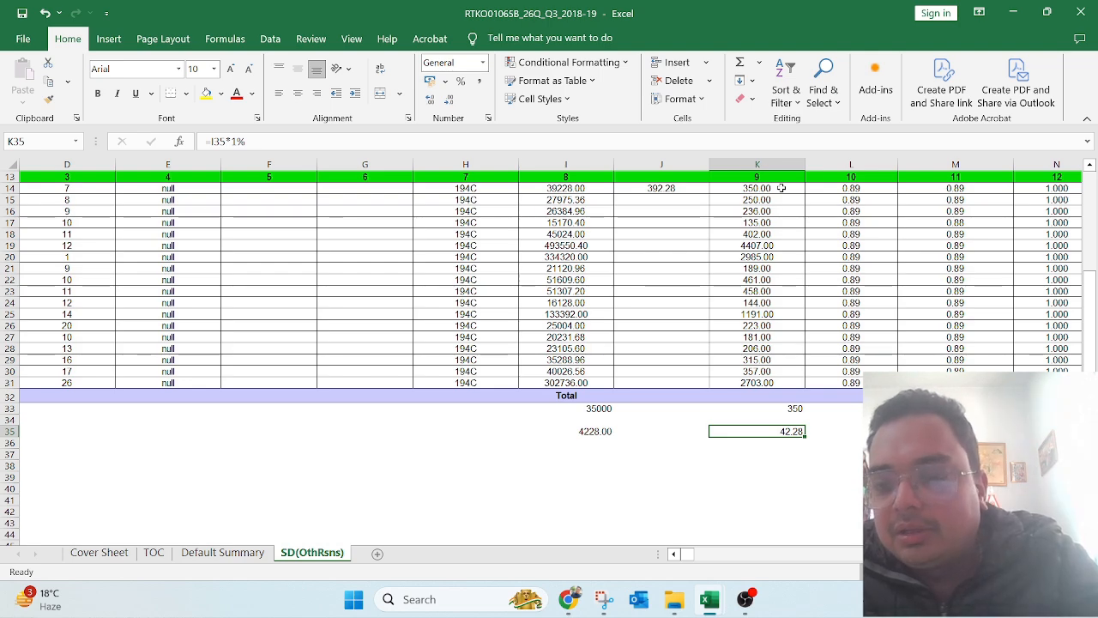
{"action": "key", "text": "Left"}
{"action": "key", "text": "Left"}
{"action": "key", "text": "Up"}
{"action": "key", "text": "Up"}
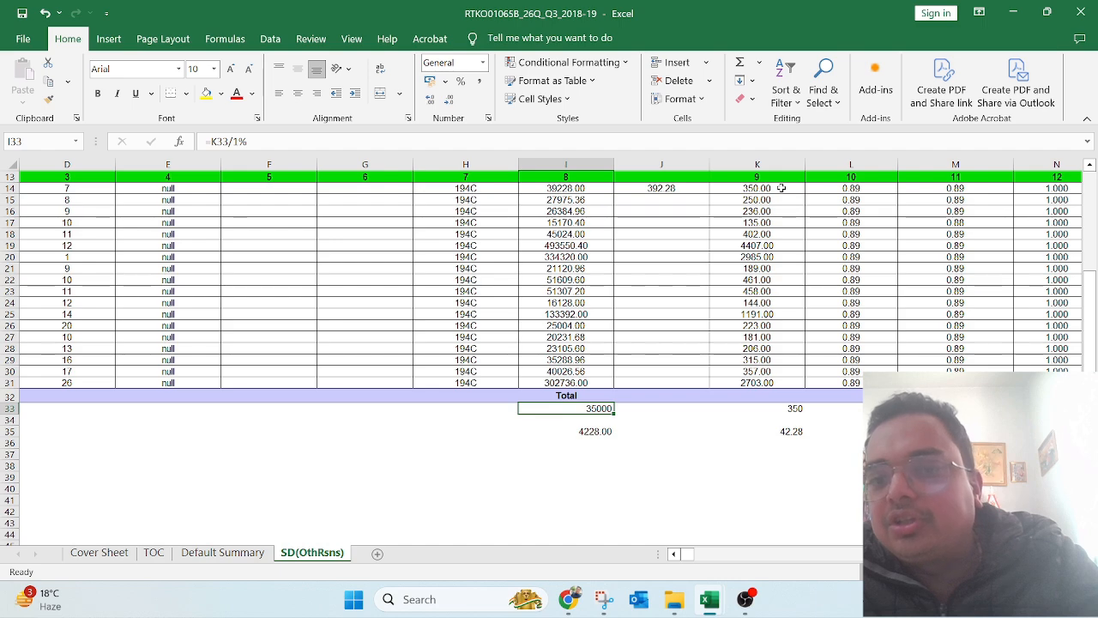
{"action": "key", "text": "Up"}
{"action": "key", "text": "Up"}
{"action": "key", "text": "Up"}
{"action": "key", "text": "Up"}
{"action": "key", "text": "Up"}
{"action": "key", "text": "Up"}
{"action": "key", "text": "Up"}
{"action": "key", "text": "Up"}
{"action": "key", "text": "Up"}
{"action": "key", "text": "Up"}
{"action": "key", "text": "Up"}
{"action": "key", "text": "Up"}
{"action": "key", "text": "Up"}
{"action": "key", "text": "Up"}
{"action": "key", "text": "Up"}
{"action": "key", "text": "Up"}
{"action": "key", "text": "Up"}
{"action": "key", "text": "Up"}
{"action": "key", "text": "Up"}
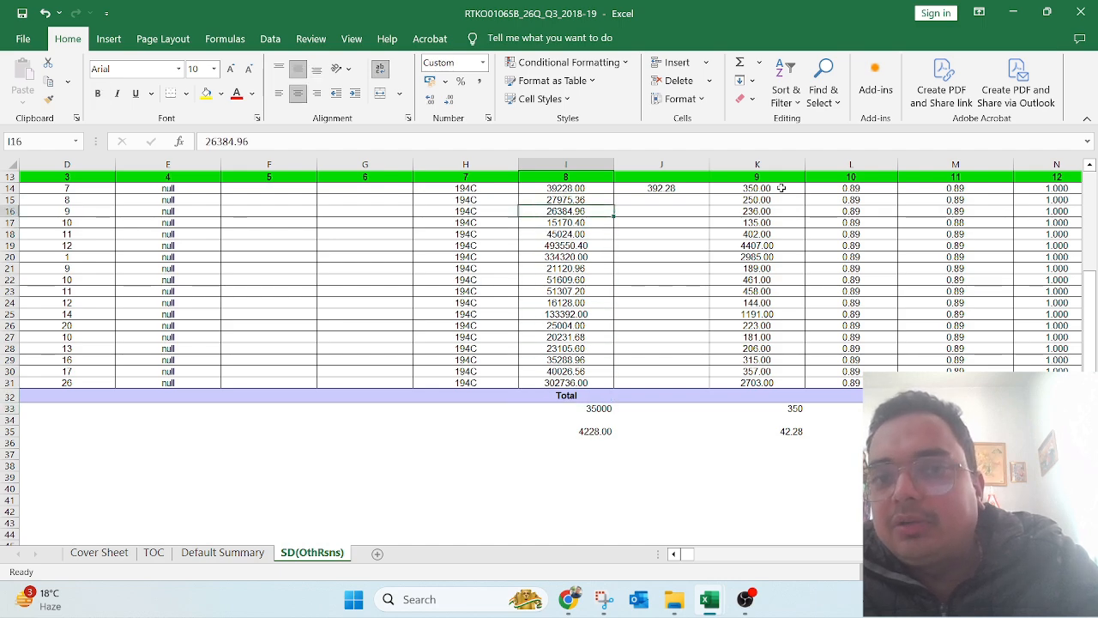
{"action": "key", "text": "Down"}
{"action": "key", "text": "Down"}
{"action": "key", "text": "Down"}
{"action": "key", "text": "Down"}
{"action": "key", "text": "Down"}
{"action": "key", "text": "Down"}
{"action": "key", "text": "Down"}
{"action": "key", "text": "Down"}
{"action": "key", "text": "Down"}
{"action": "key", "text": "Down"}
{"action": "key", "text": "Down"}
{"action": "key", "text": "Down"}
{"action": "key", "text": "Down"}
{"action": "key", "text": "Down"}
{"action": "key", "text": "Down"}
{"action": "key", "text": "Down"}
{"action": "key", "text": "Down"}
{"action": "key", "text": "Down"}
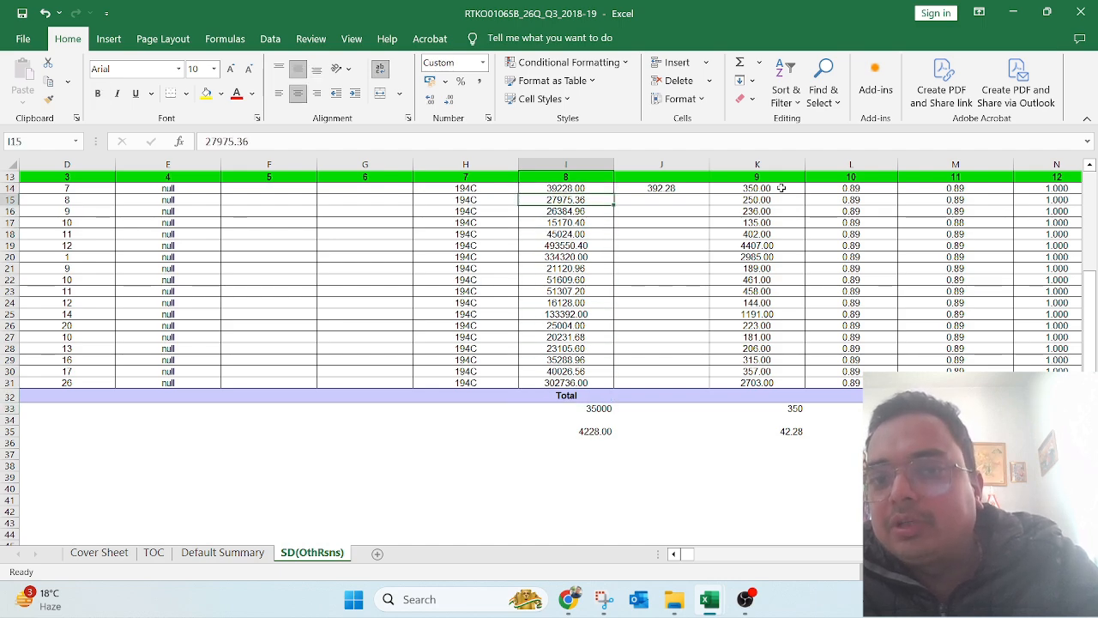
{"action": "key", "text": "Down"}
{"action": "key", "text": "Down"}
{"action": "key", "text": "Down"}
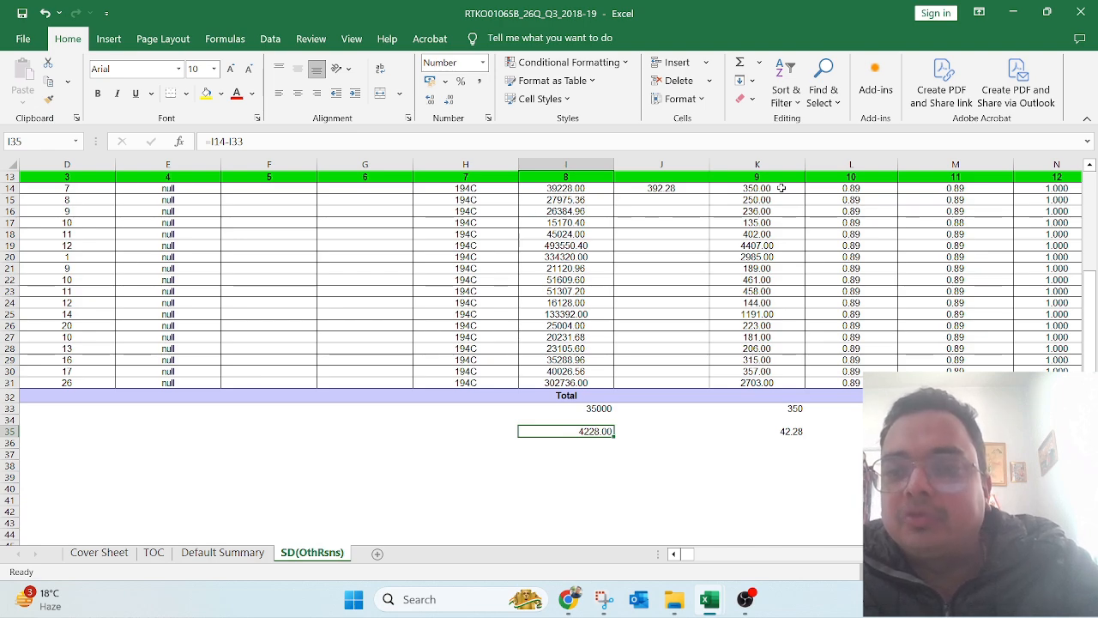
{"action": "key", "text": "Left"}
{"action": "key", "text": "Left"}
{"action": "key", "text": "Left"}
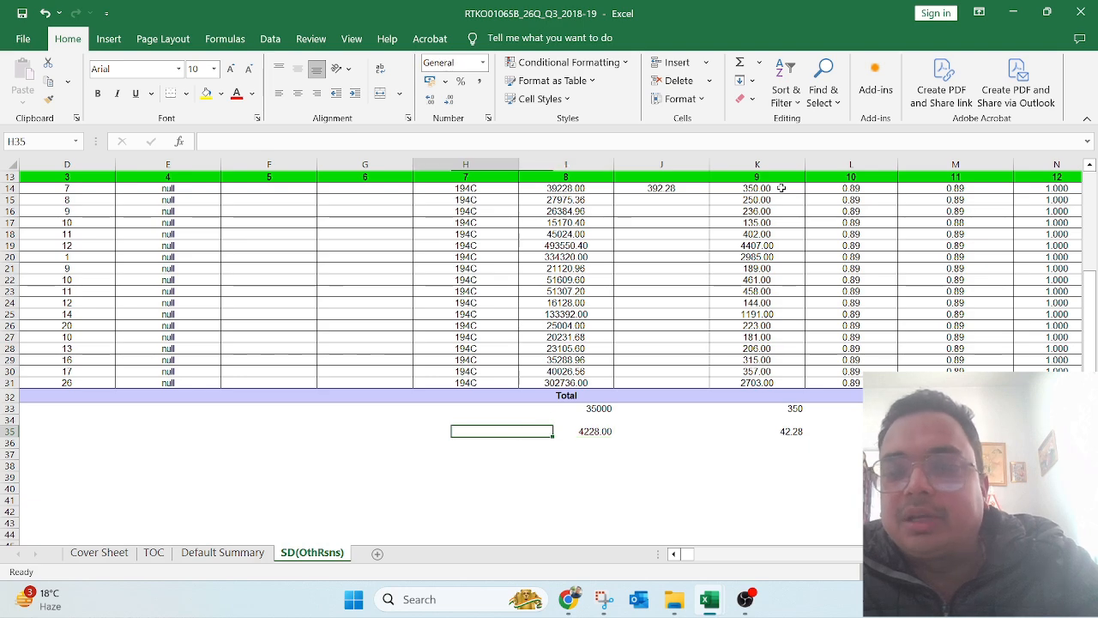
{"action": "key", "text": "Right"}
{"action": "key", "text": "Right"}
{"action": "key", "text": "Right"}
{"action": "key", "text": "Right"}
{"action": "key", "text": "Right"}
{"action": "key", "text": "Right"}
{"action": "key", "text": "Right"}
{"action": "key", "text": "Right"}
{"action": "key", "text": "Right"}
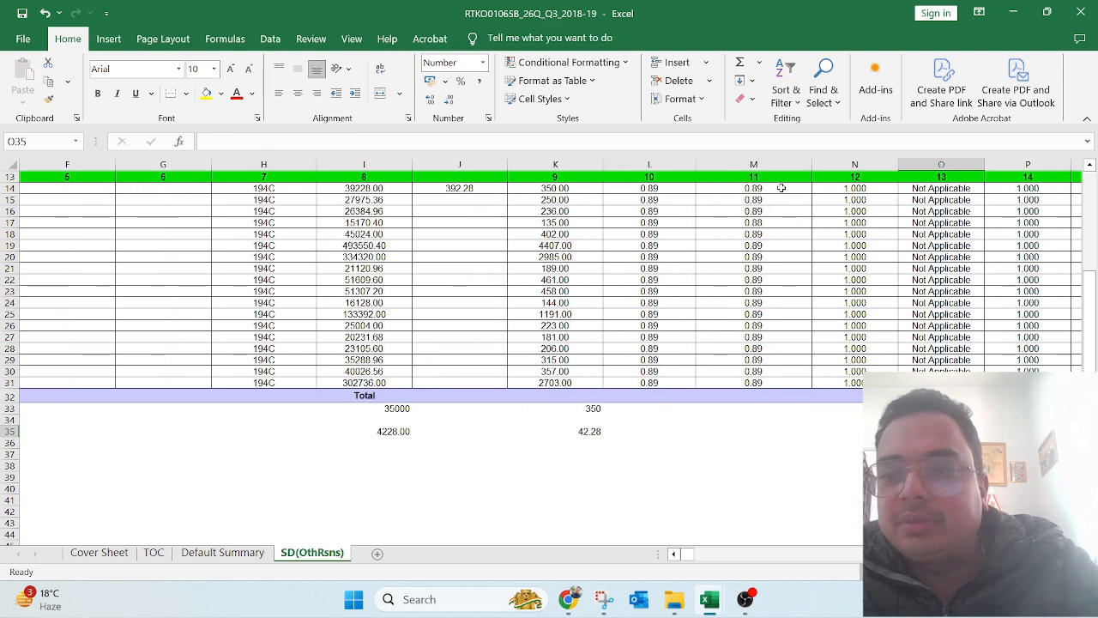
{"action": "key", "text": "Left"}
{"action": "key", "text": "Left"}
{"action": "key", "text": "Left"}
{"action": "key", "text": "Left"}
{"action": "key", "text": "Left"}
{"action": "key", "text": "Left"}
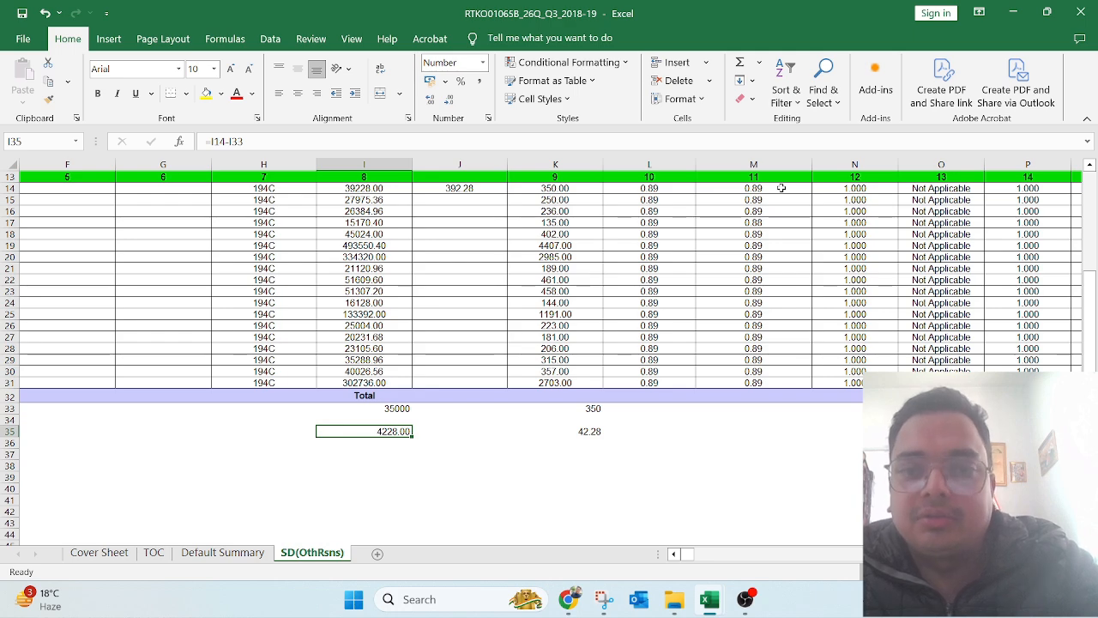
{"action": "key", "text": "Right"}
{"action": "key", "text": "Right"}
{"action": "key", "text": "Left"}
{"action": "key", "text": "Left"}
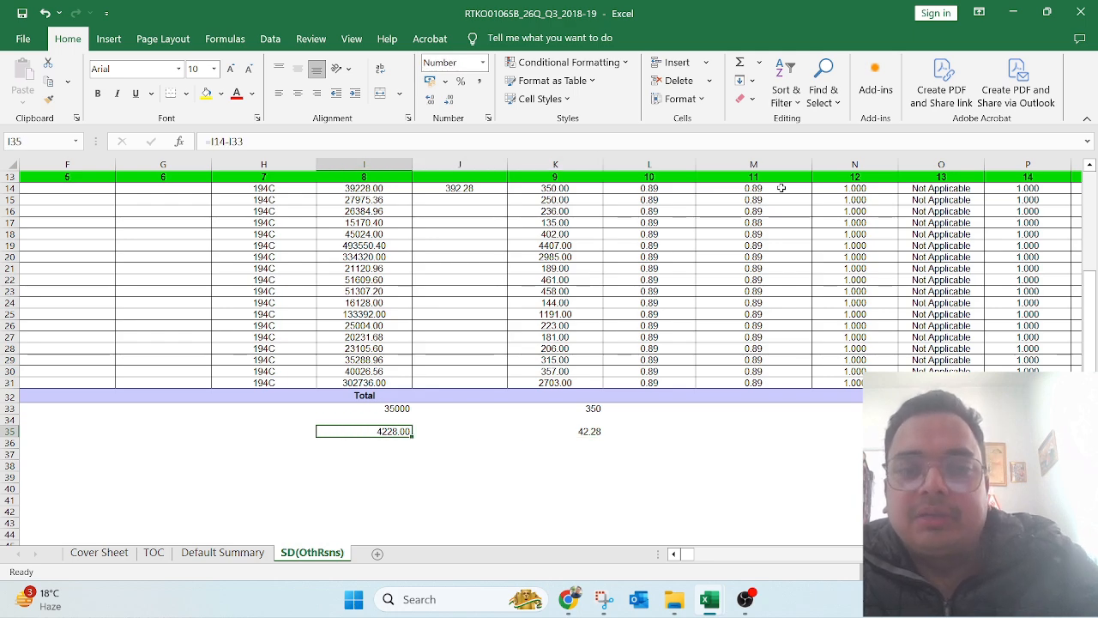
{"action": "key", "text": "shift+Right"}
{"action": "key", "text": "shift+Right"}
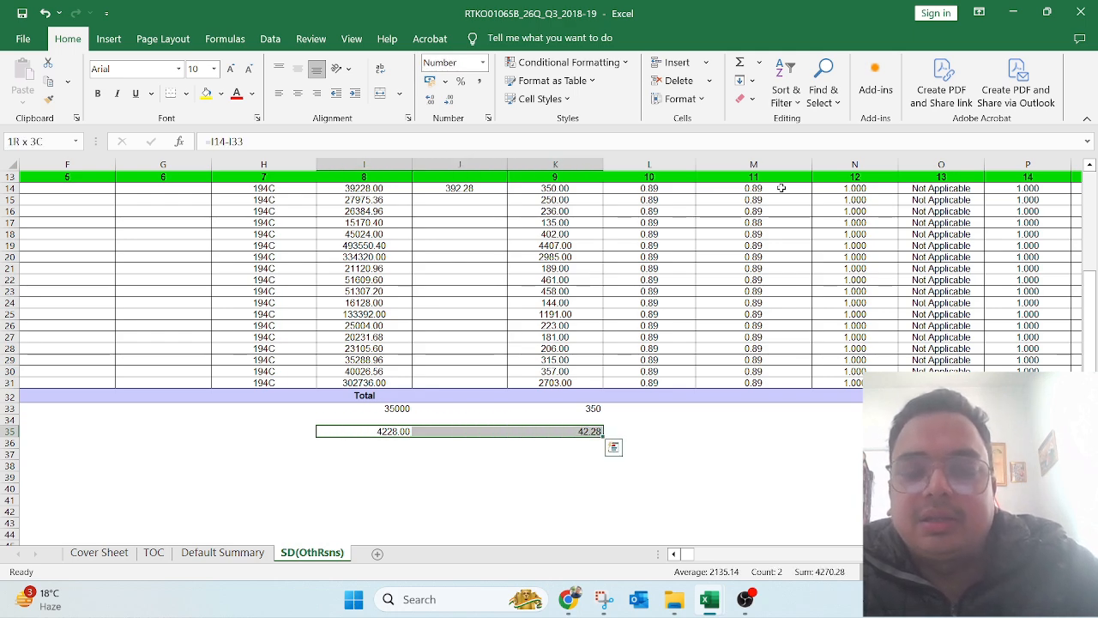
{"action": "key", "text": "shift+Left"}
{"action": "key", "text": "shift+Left"}
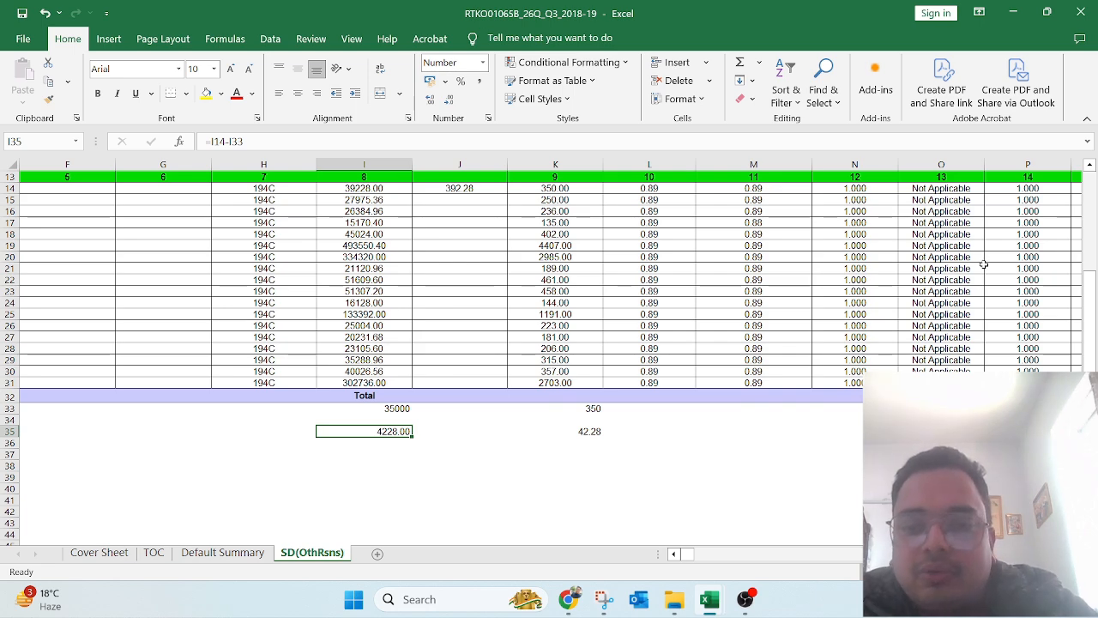
{"action": "mouse_move", "coordinate": [687, 613]}
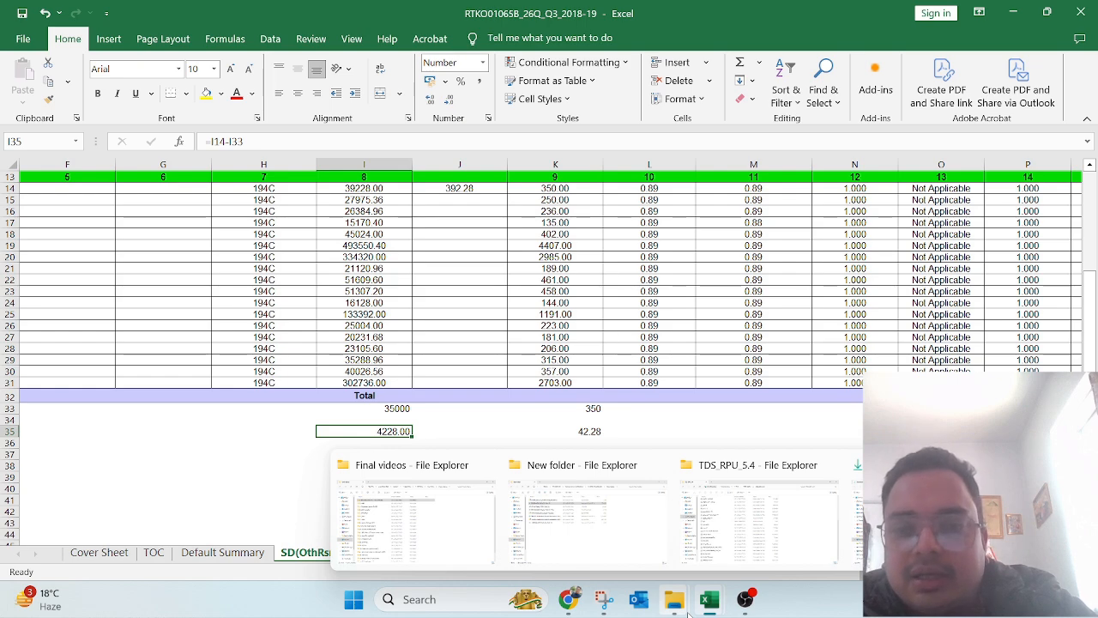
{"action": "left_click", "coordinate": [522, 381]}
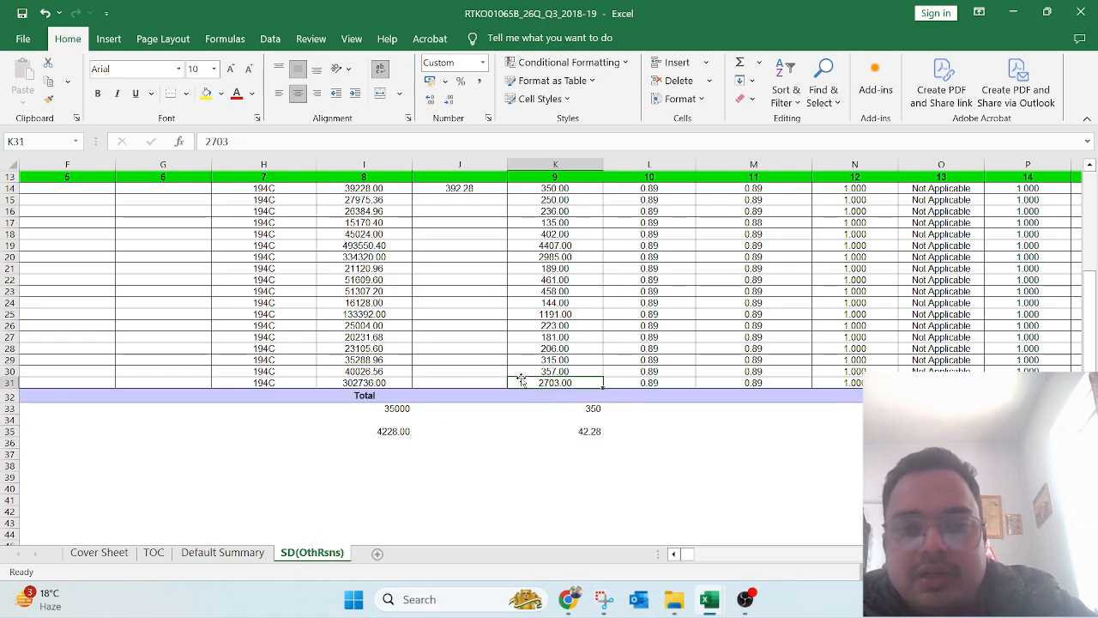
Step: Close the justification report workbook and return to the 26Q Q3 folder in File Explorer
{"action": "left_click", "coordinate": [1081, 12]}
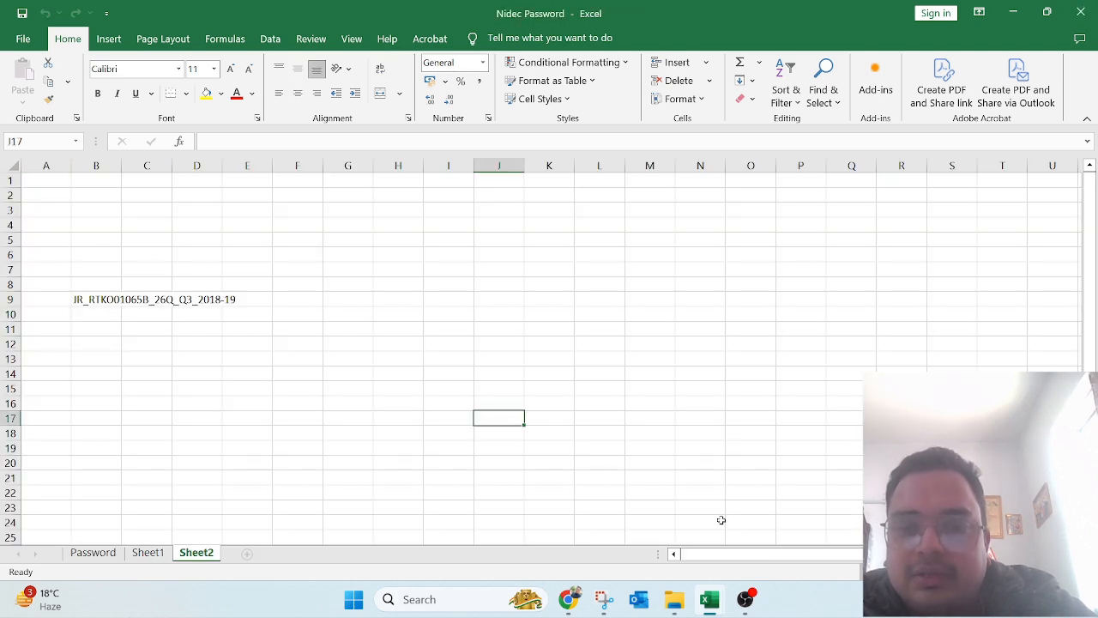
{"action": "mouse_move", "coordinate": [673, 607]}
{"action": "left_click", "coordinate": [571, 547]}
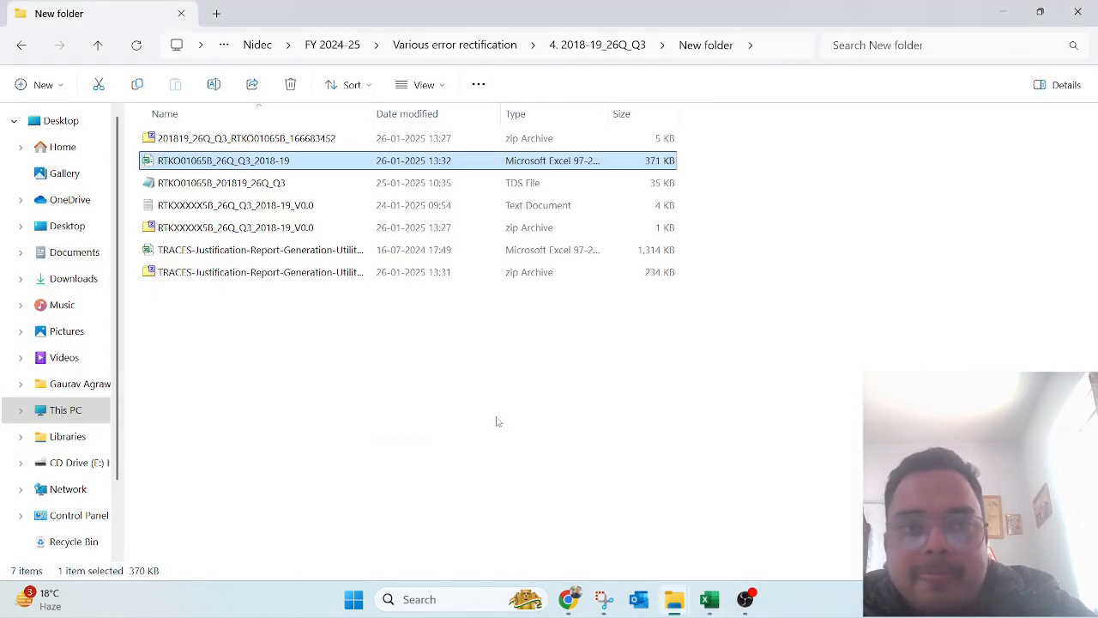
{"action": "key", "text": "Down"}
{"action": "key", "text": "Up"}
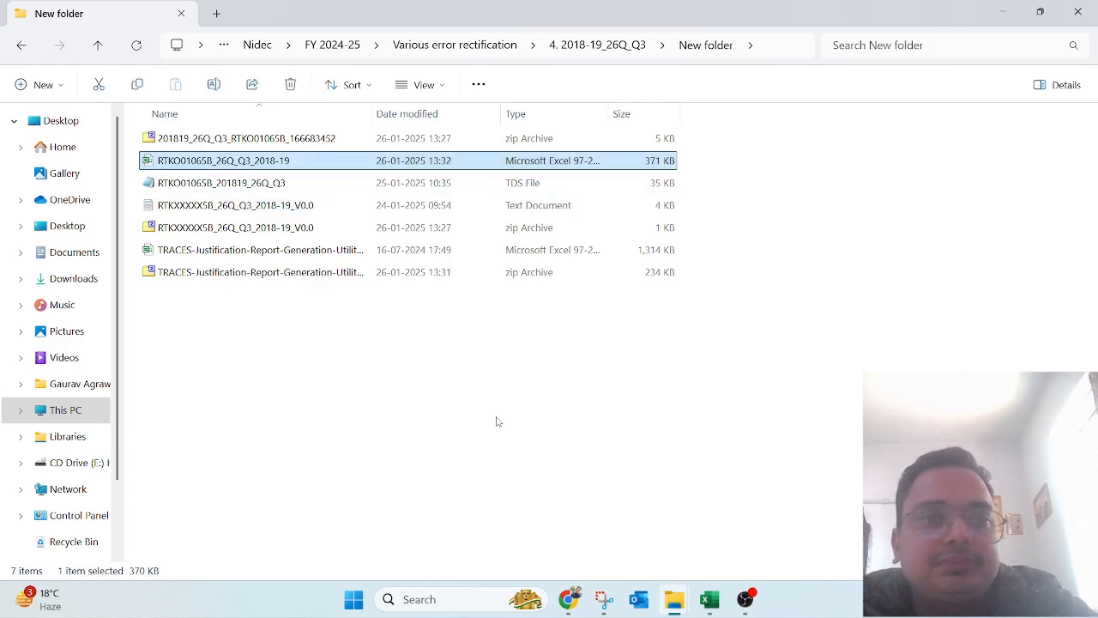
{"action": "key", "text": "Down"}
{"action": "key", "text": "Up"}
{"action": "key", "text": "BackSpace"}
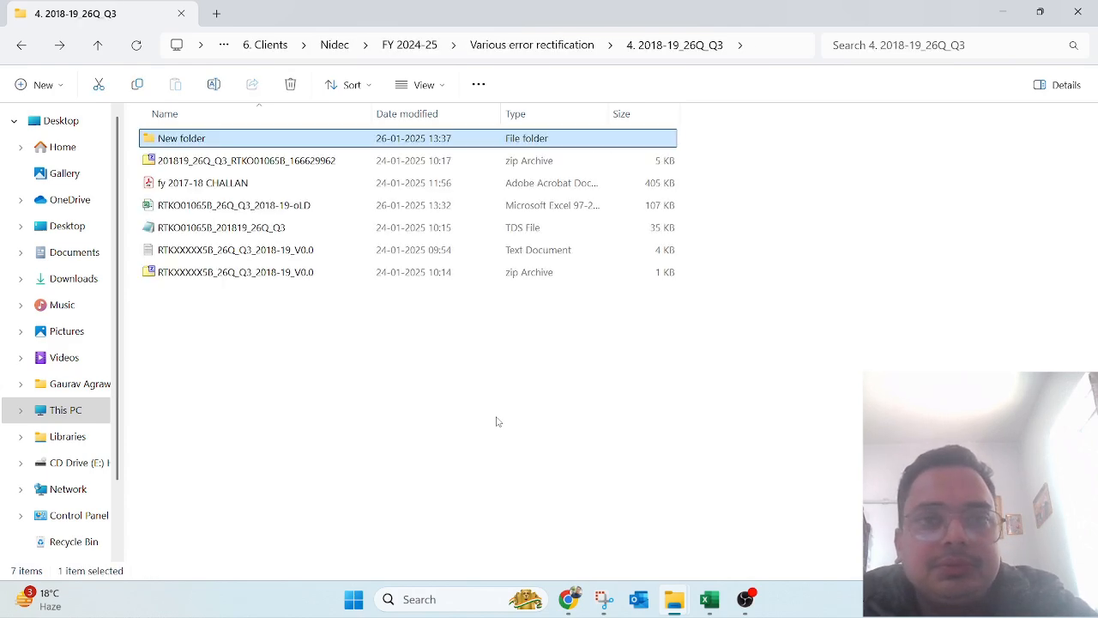
Step: Open the old 26Q Q3 .xls workbook, accepting Excel's file-format warning
{"action": "key", "text": "Down"}
{"action": "key", "text": "Down"}
{"action": "key", "text": "Down"}
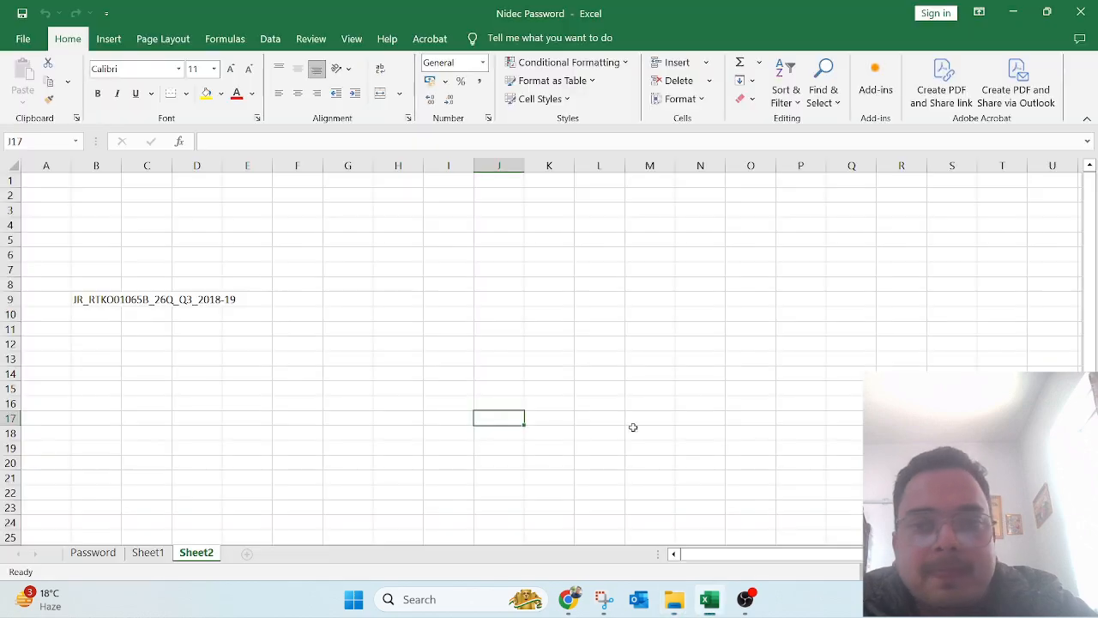
{"action": "left_click", "coordinate": [619, 355]}
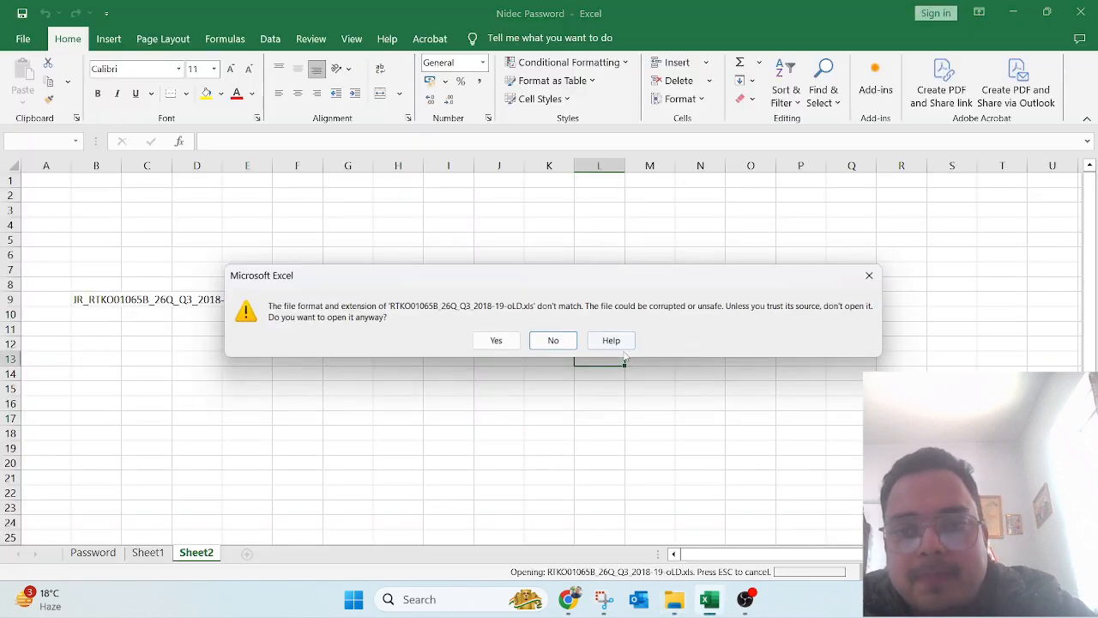
{"action": "key", "text": "Left"}
{"action": "key", "text": "Return"}
{"action": "left_click", "coordinate": [689, 312]}
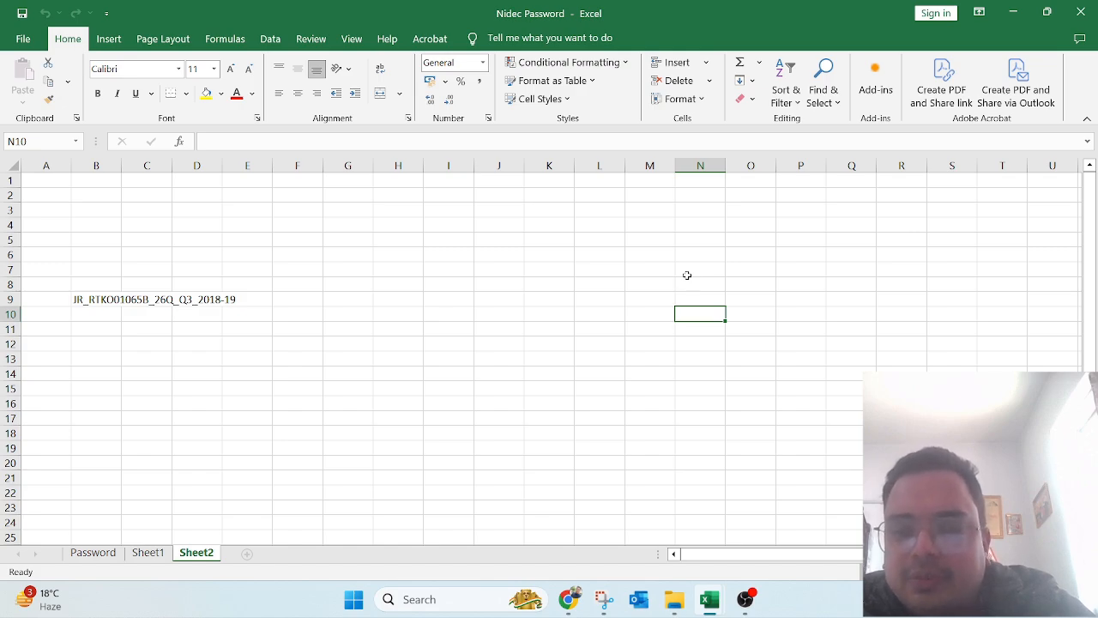
Step: Switch back to File Explorer and open the TDS Utility > TDS_RPU_5.4 folder
{"action": "key", "text": "alt+Tab"}
{"action": "key", "text": "alt+Tab"}
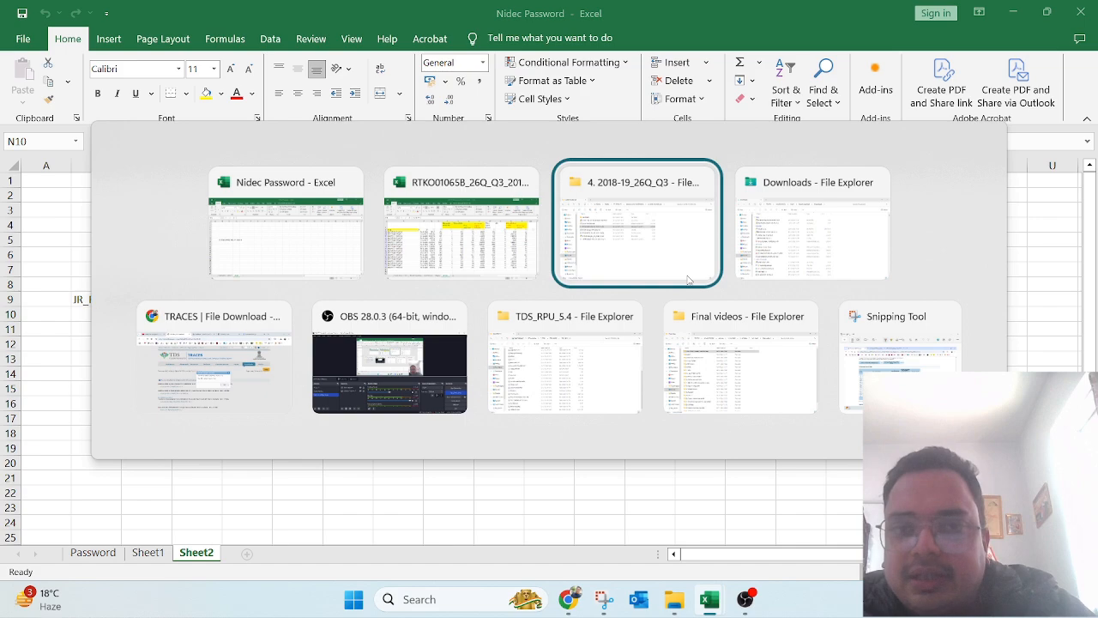
{"action": "key", "text": "alt+Tab"}
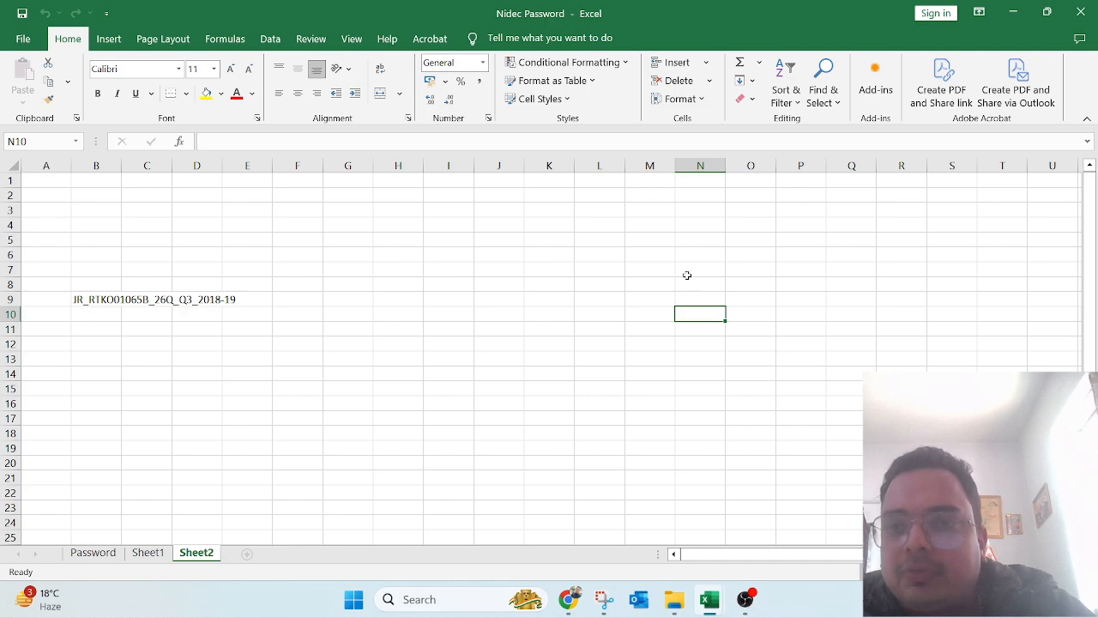
{"action": "key", "text": "alt+Tab"}
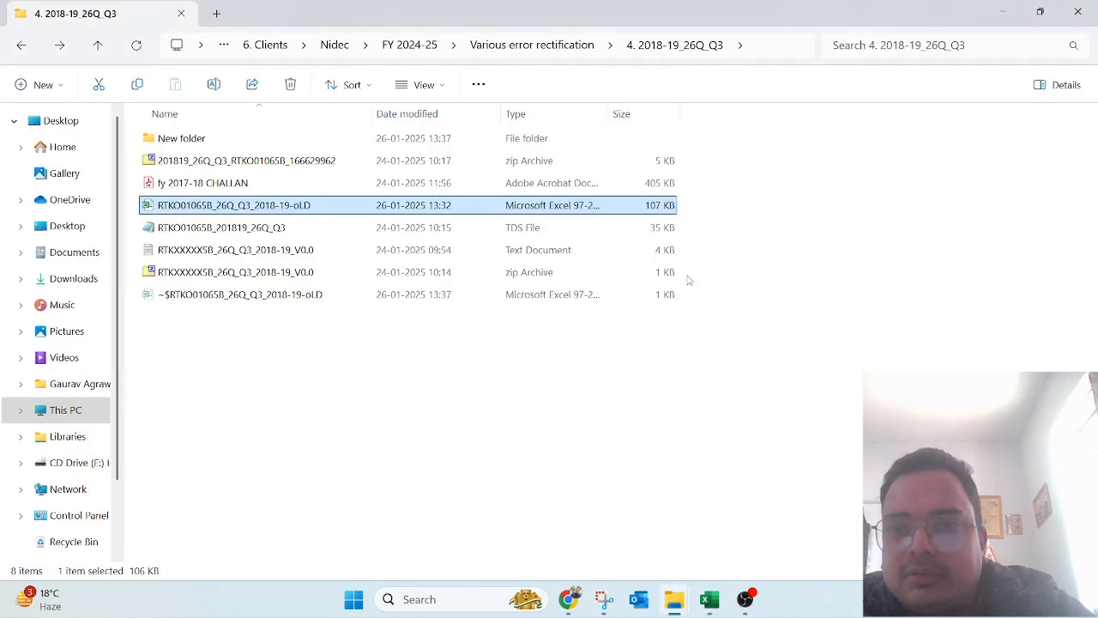
{"action": "key", "text": "alt+Tab"}
{"action": "key", "text": "Return"}
Step: Launch the TDS_RPU_5.4 return utility and dismiss the Java prerequisites notice
{"action": "key", "text": "Down"}
{"action": "key", "text": "Down"}
{"action": "key", "text": "Down"}
{"action": "key", "text": "Down"}
{"action": "key", "text": "Down"}
{"action": "key", "text": "Down"}
{"action": "key", "text": "Down"}
{"action": "key", "text": "Down"}
{"action": "key", "text": "Down"}
{"action": "key", "text": "Down"}
{"action": "key", "text": "Down"}
{"action": "key", "text": "Down"}
{"action": "key", "text": "Down"}
{"action": "key", "text": "Down"}
{"action": "key", "text": "Down"}
{"action": "key", "text": "Down"}
{"action": "key", "text": "Down"}
{"action": "key", "text": "Down"}
{"action": "key", "text": "Down"}
{"action": "key", "text": "Down"}
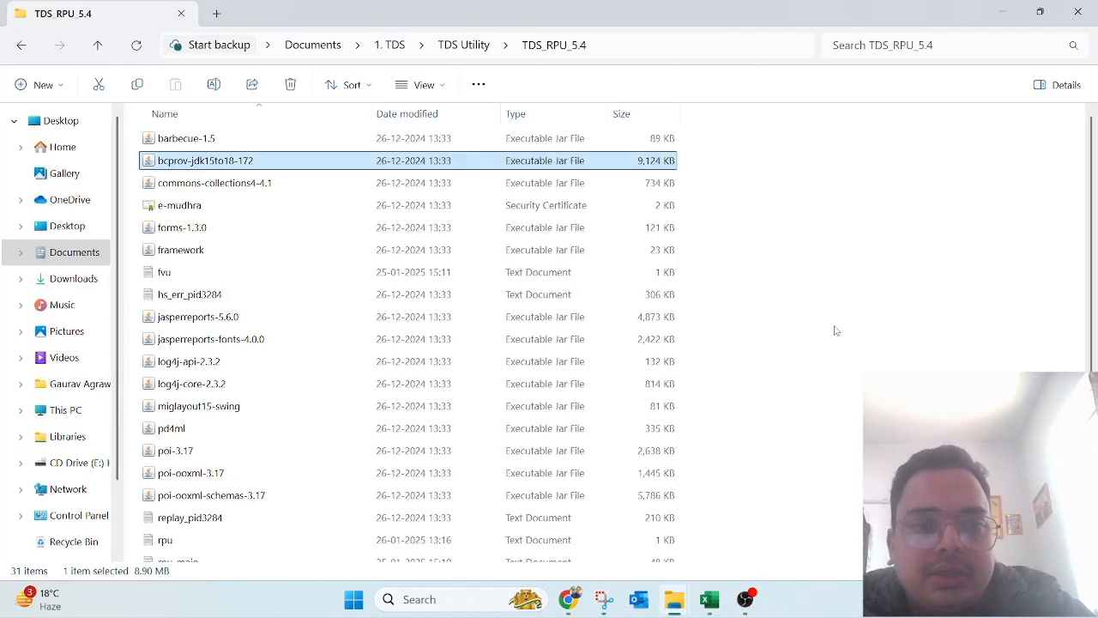
{"action": "key", "text": "Up"}
{"action": "key", "text": "Up"}
{"action": "key", "text": "Up"}
{"action": "key", "text": "Up"}
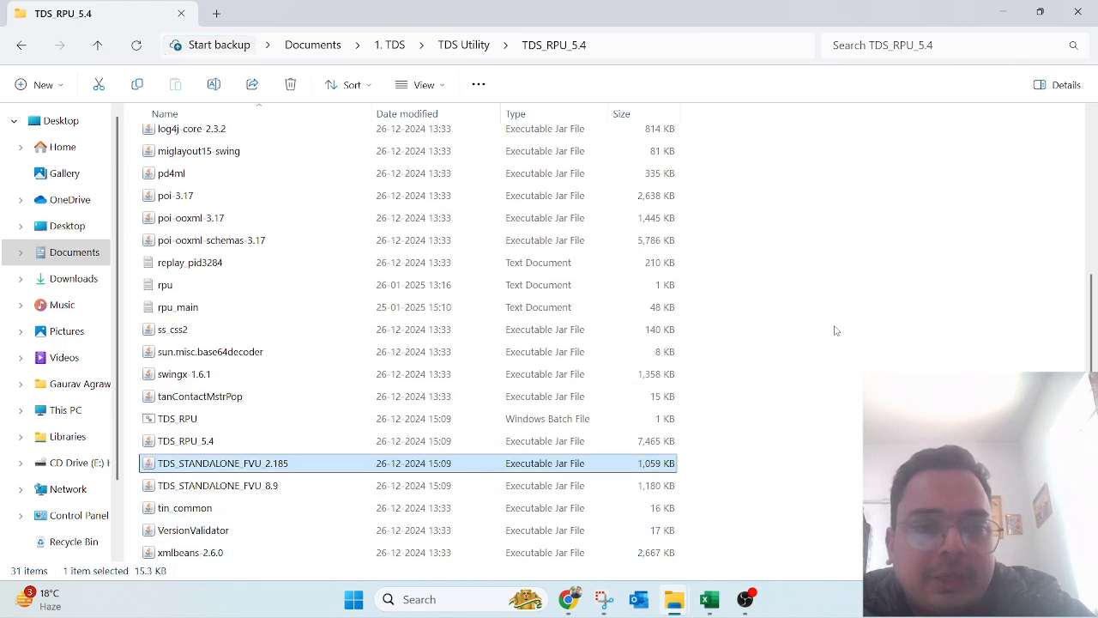
{"action": "key", "text": "Up"}
{"action": "key", "text": "Return"}
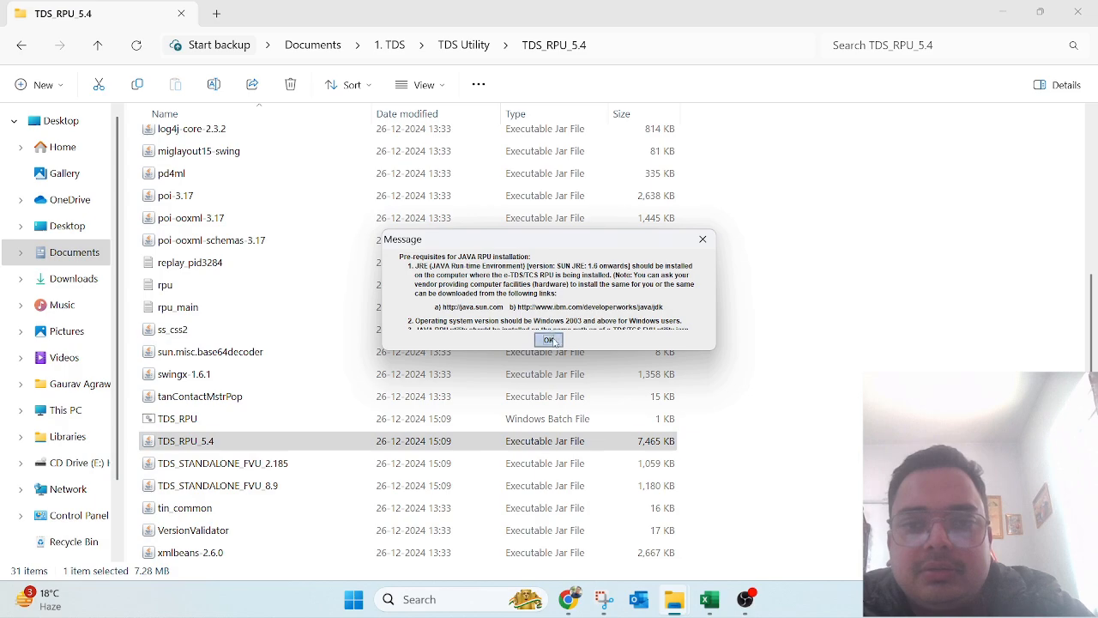
{"action": "left_click", "coordinate": [548, 339]}
Step: Set Form No. to 26Q with a Correction statement and close the import reminder
{"action": "left_click", "coordinate": [359, 118]}
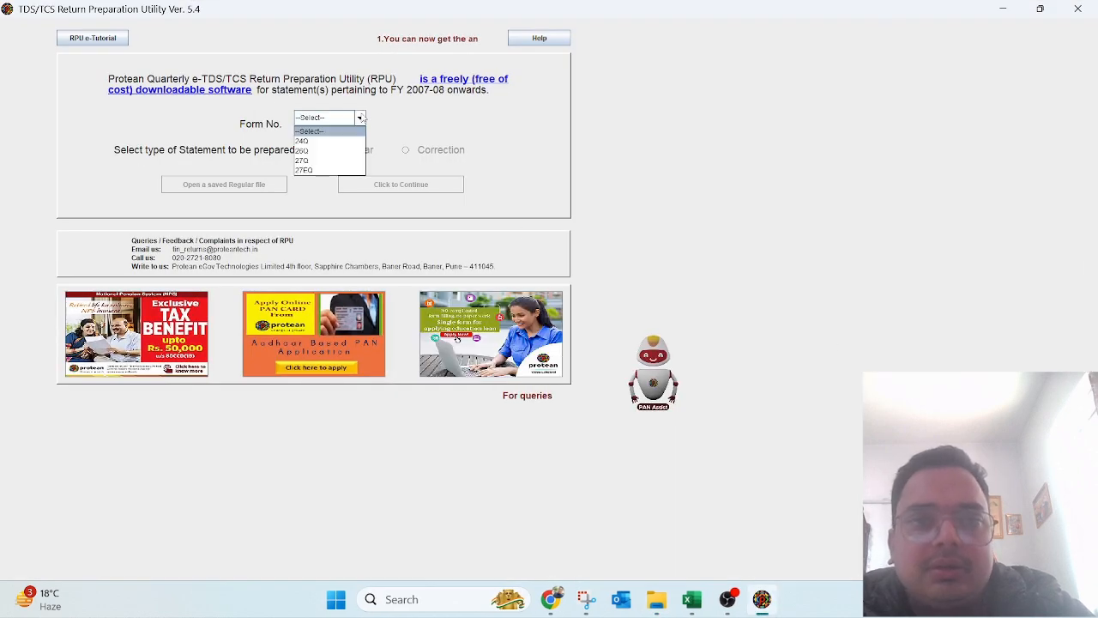
{"action": "left_click", "coordinate": [310, 146]}
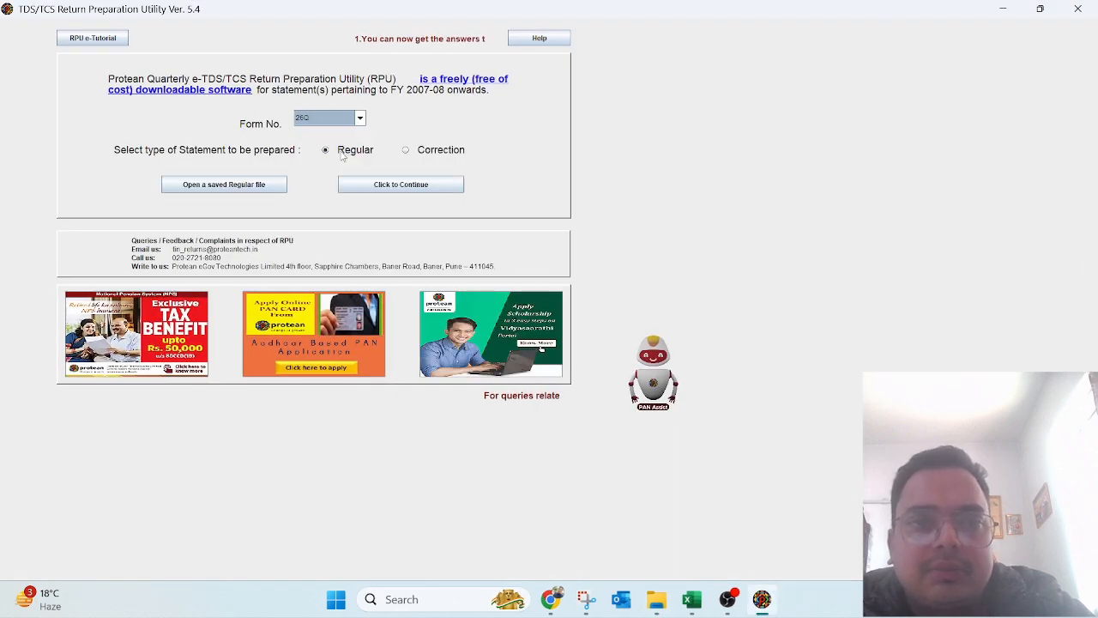
{"action": "left_click", "coordinate": [406, 150]}
{"action": "left_click", "coordinate": [315, 152]}
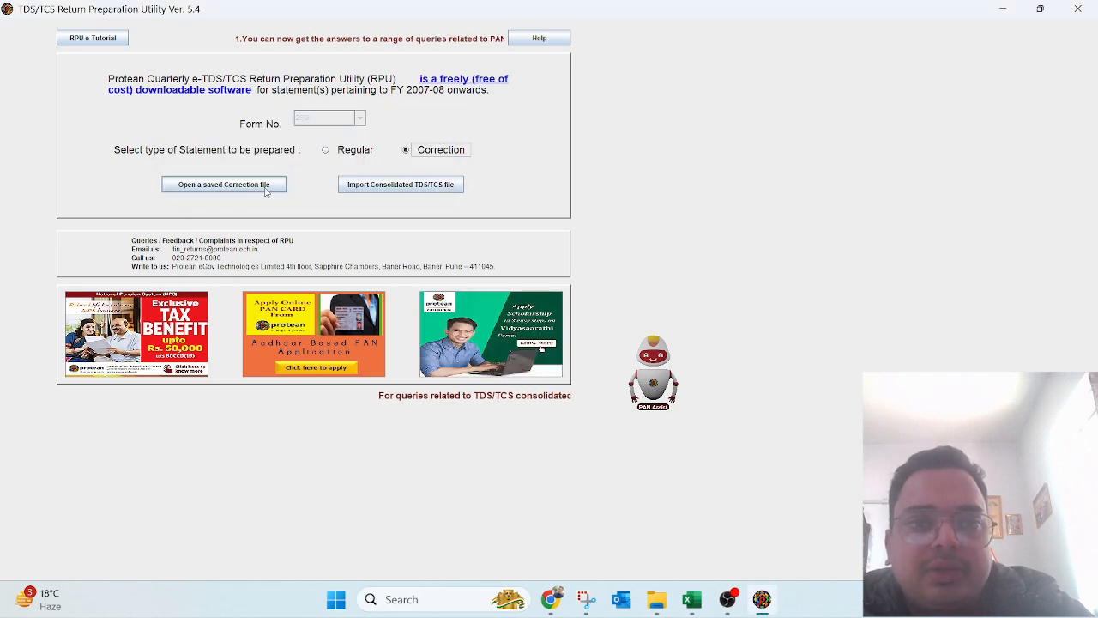
Step: Start the consolidated-file import, then copy the 26Q Q3 .tds file from New folder
{"action": "left_click", "coordinate": [433, 191]}
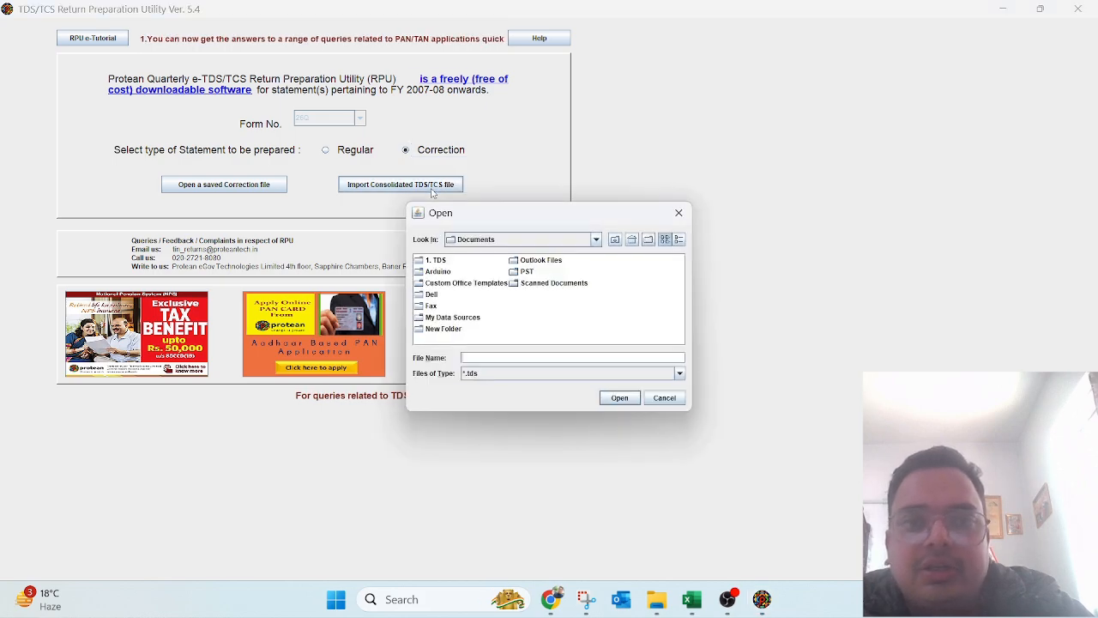
{"action": "mouse_move", "coordinate": [656, 596]}
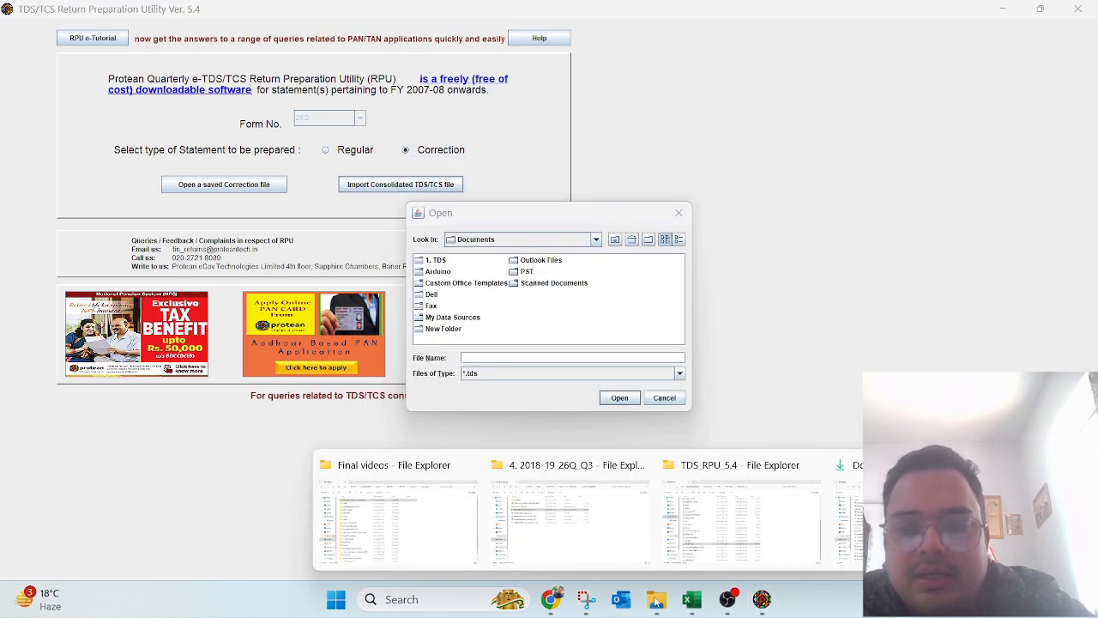
{"action": "left_click", "coordinate": [582, 515]}
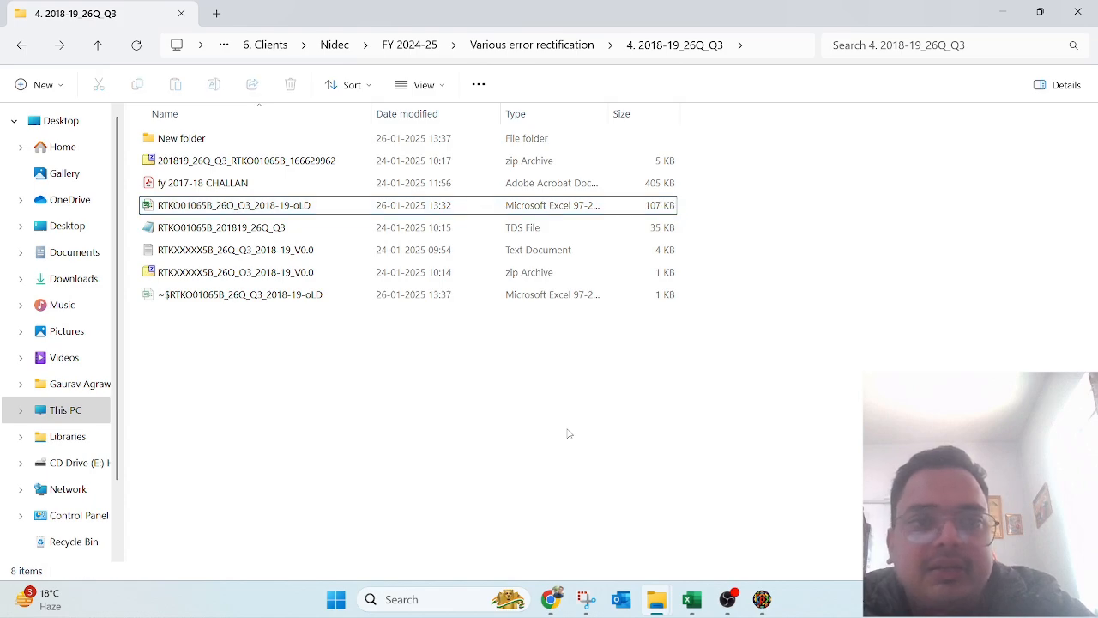
{"action": "key", "text": "Down"}
{"action": "key", "text": "Up"}
{"action": "key", "text": "Home"}
{"action": "key", "text": "Return"}
{"action": "key", "text": "Down"}
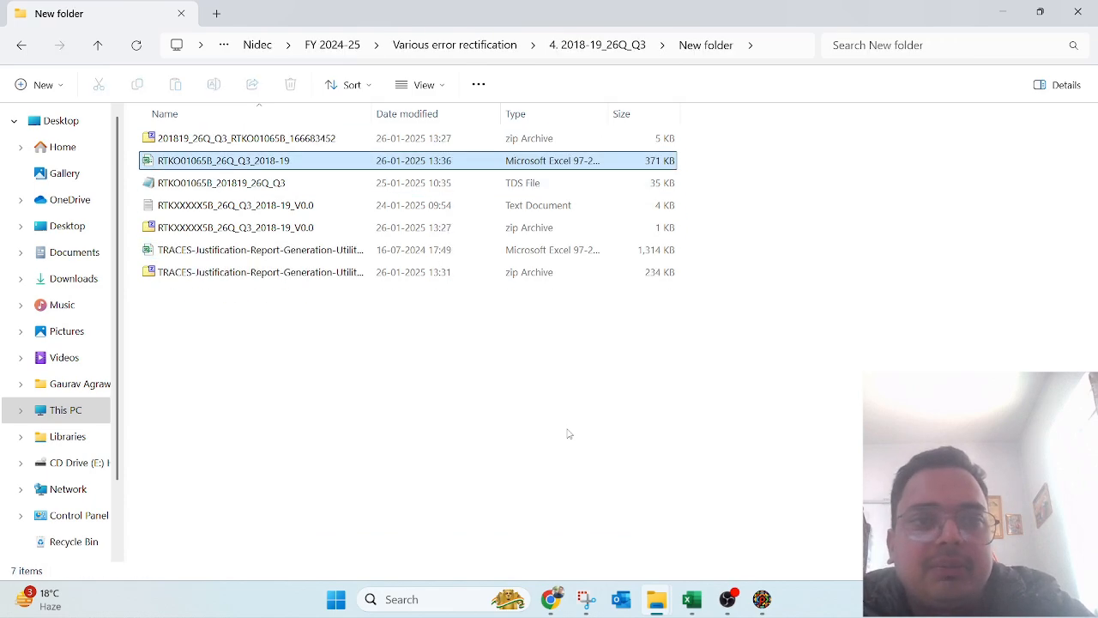
{"action": "key", "text": "Down"}
{"action": "key", "text": "Down"}
{"action": "key", "text": "Up"}
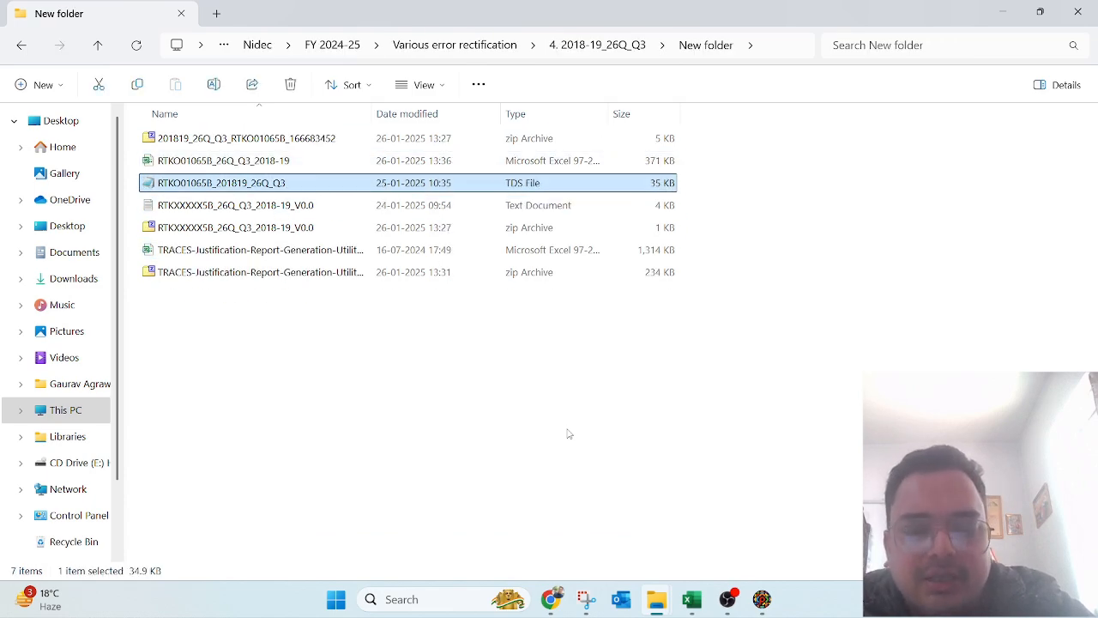
{"action": "key", "text": "ctrl+c"}
Step: Paste the 26Q Q3 .tds file into the Documents\1. TDS\FVU folder
{"action": "key", "text": "super+d"}
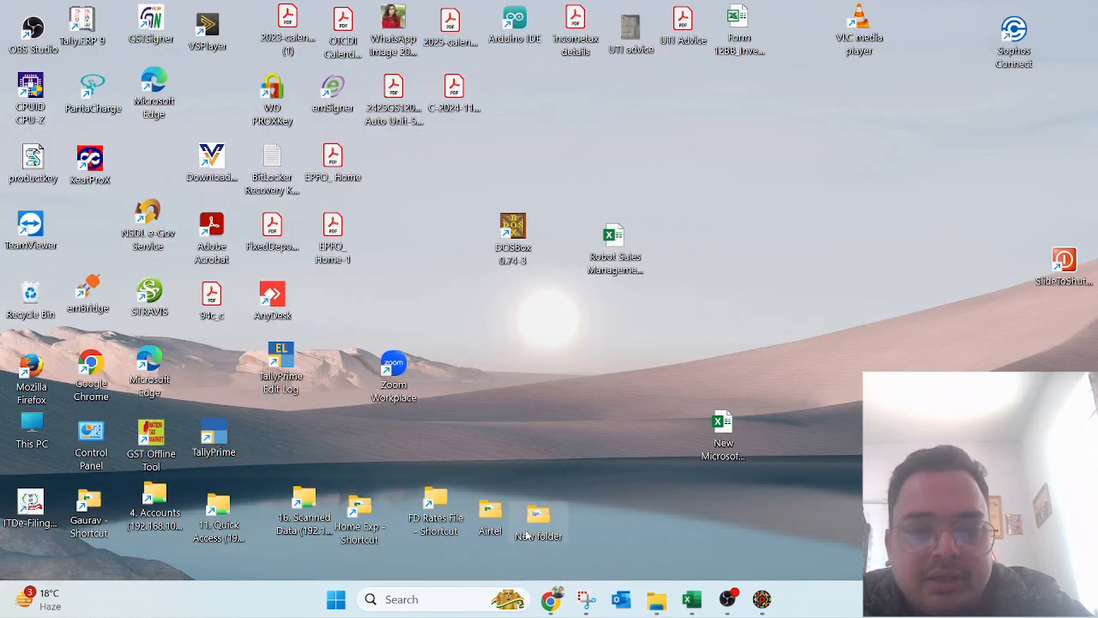
{"action": "left_click", "coordinate": [656, 599]}
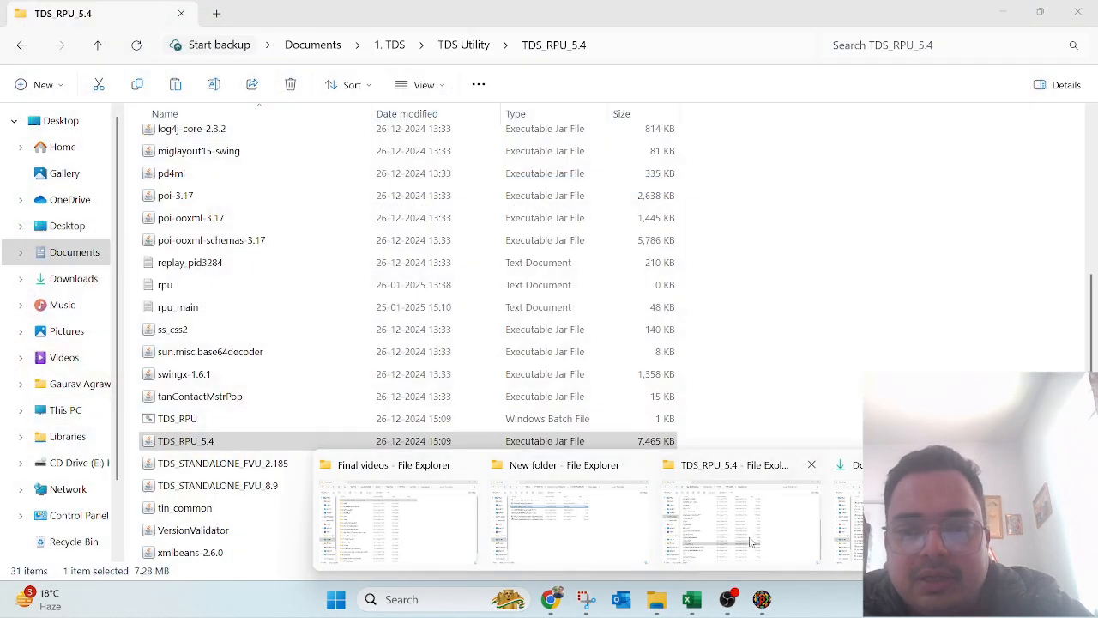
{"action": "left_click", "coordinate": [742, 514]}
{"action": "left_click", "coordinate": [393, 45]}
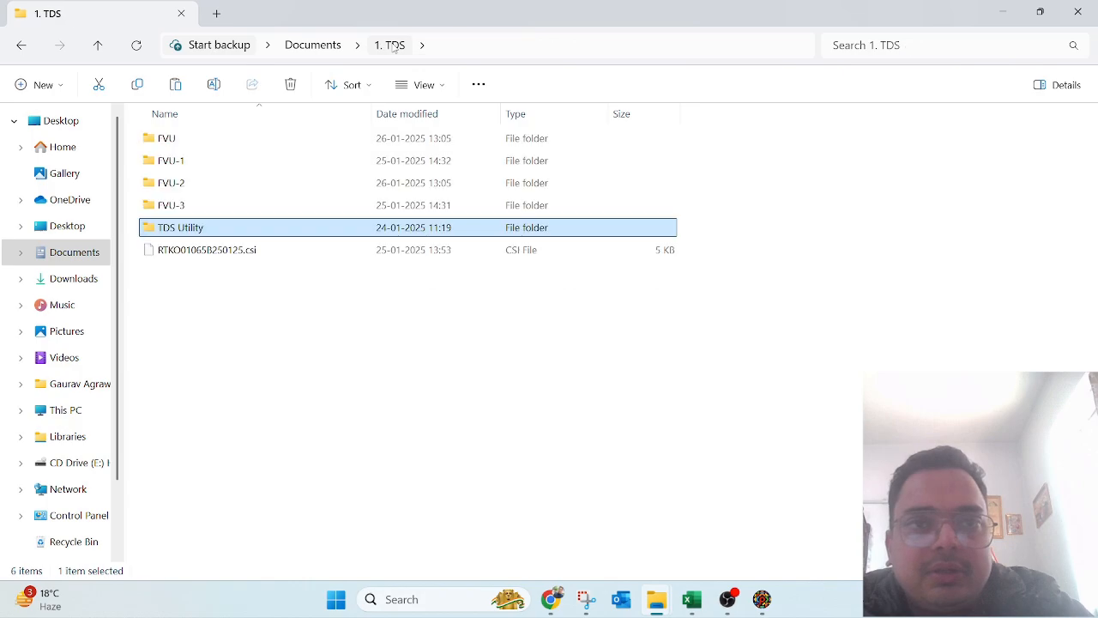
{"action": "double_click", "coordinate": [197, 135]}
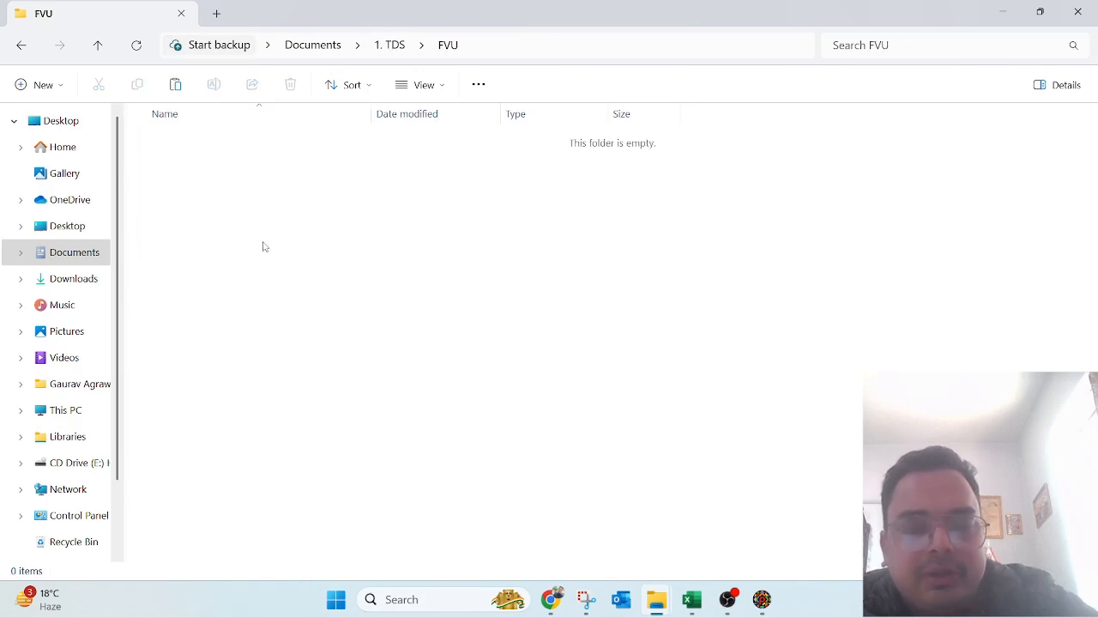
{"action": "key", "text": "F4"}
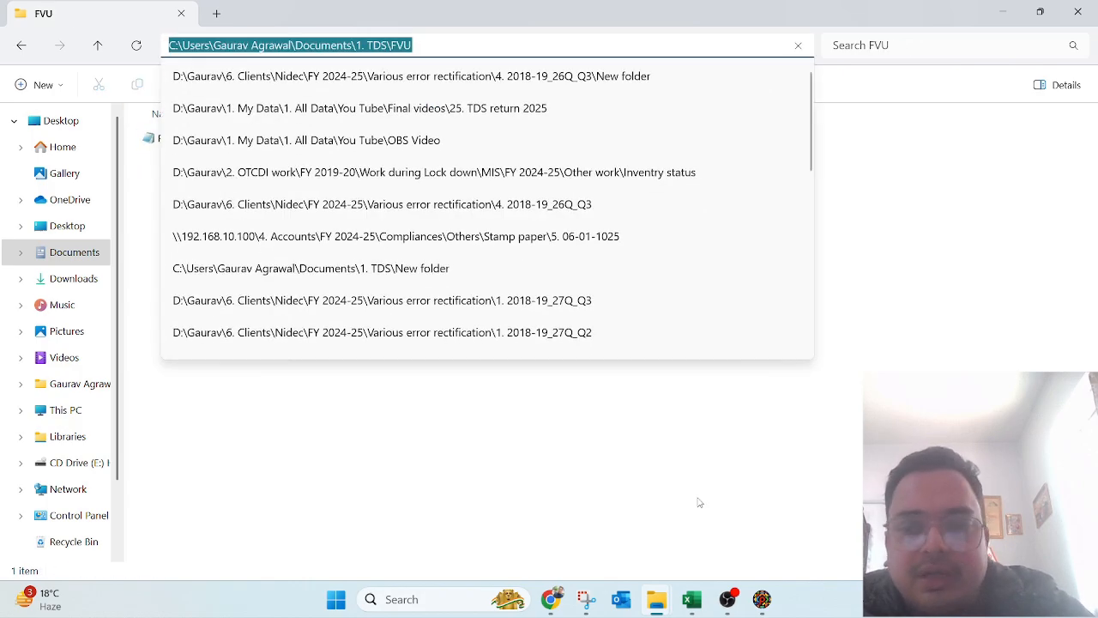
Step: In the utility's file picker, browse to 1. TDS > FVU and select the .tds file
{"action": "left_click", "coordinate": [761, 598]}
{"action": "double_click", "coordinate": [444, 269]}
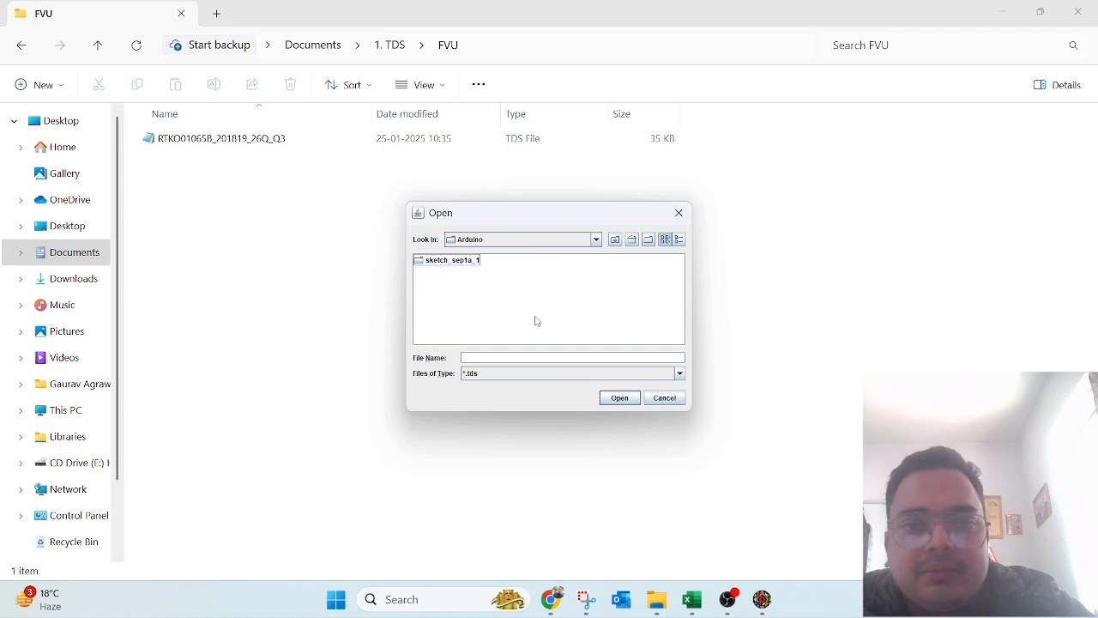
{"action": "key", "text": "BackSpace"}
{"action": "double_click", "coordinate": [428, 261]}
{"action": "left_click", "coordinate": [430, 264]}
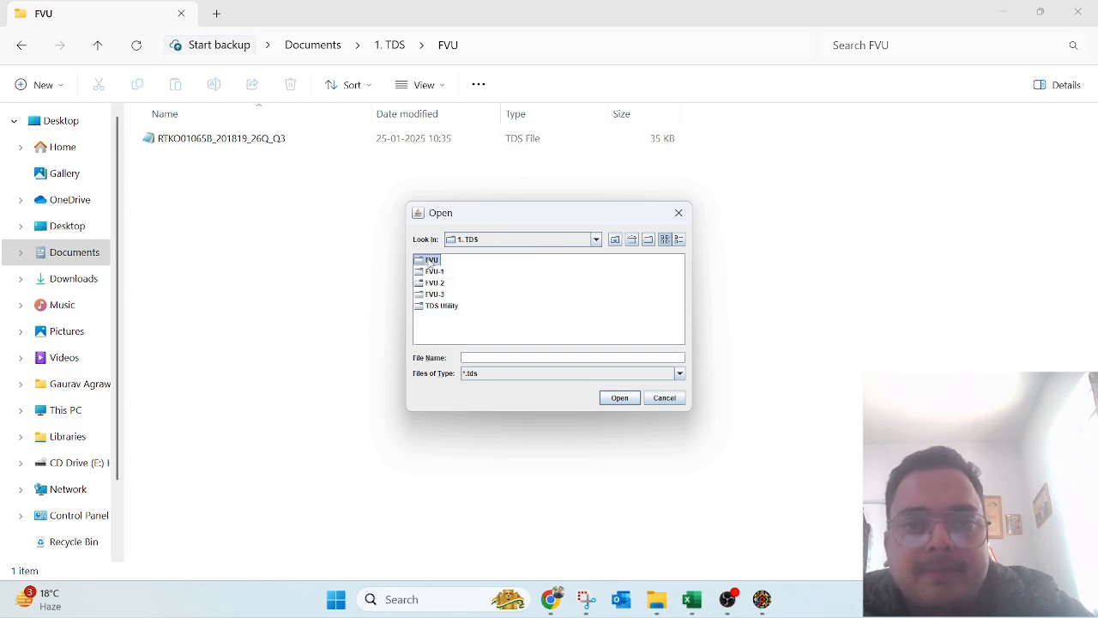
{"action": "double_click", "coordinate": [425, 262]}
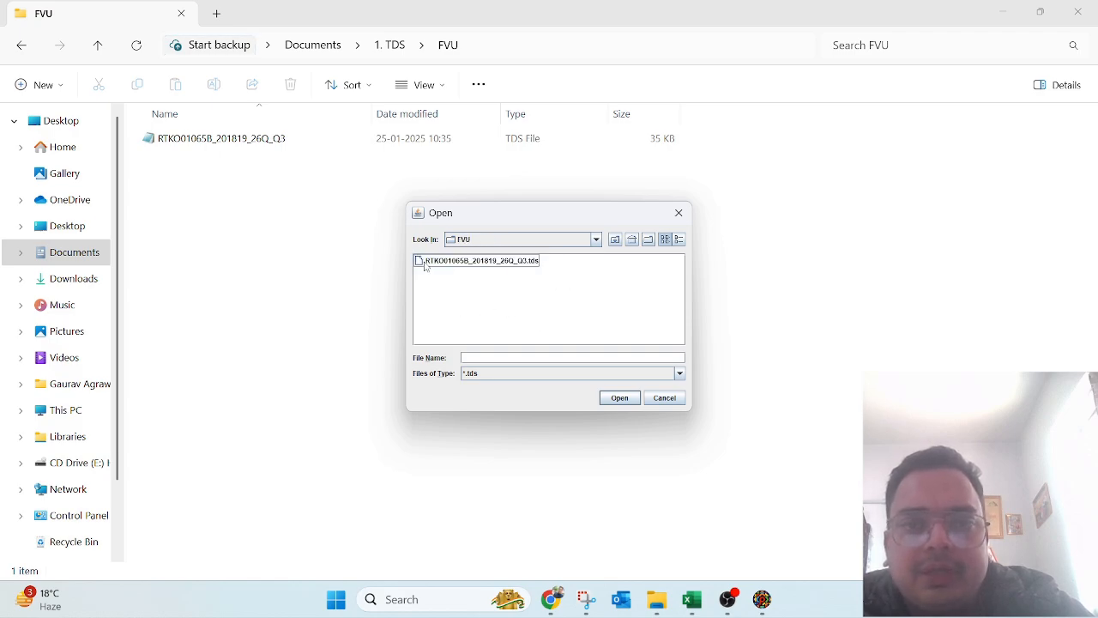
{"action": "left_click", "coordinate": [460, 263]}
Step: Confirm the 26Q Q3 file import and acknowledge 'File imported successfully.' to open the correction form
{"action": "left_click", "coordinate": [619, 399]}
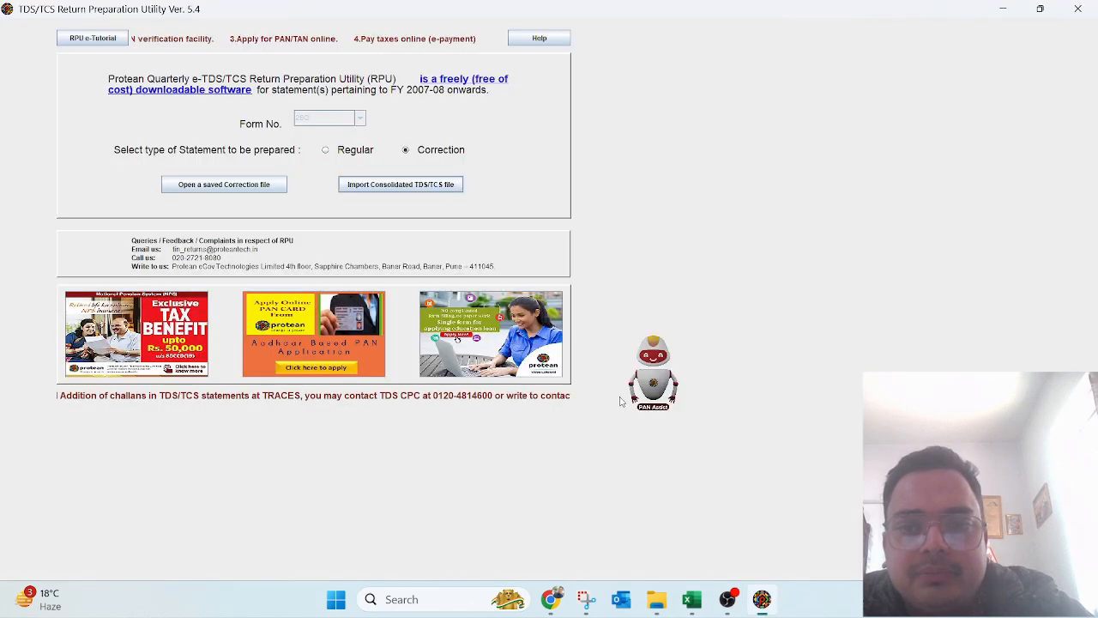
{"action": "left_click", "coordinate": [548, 329]}
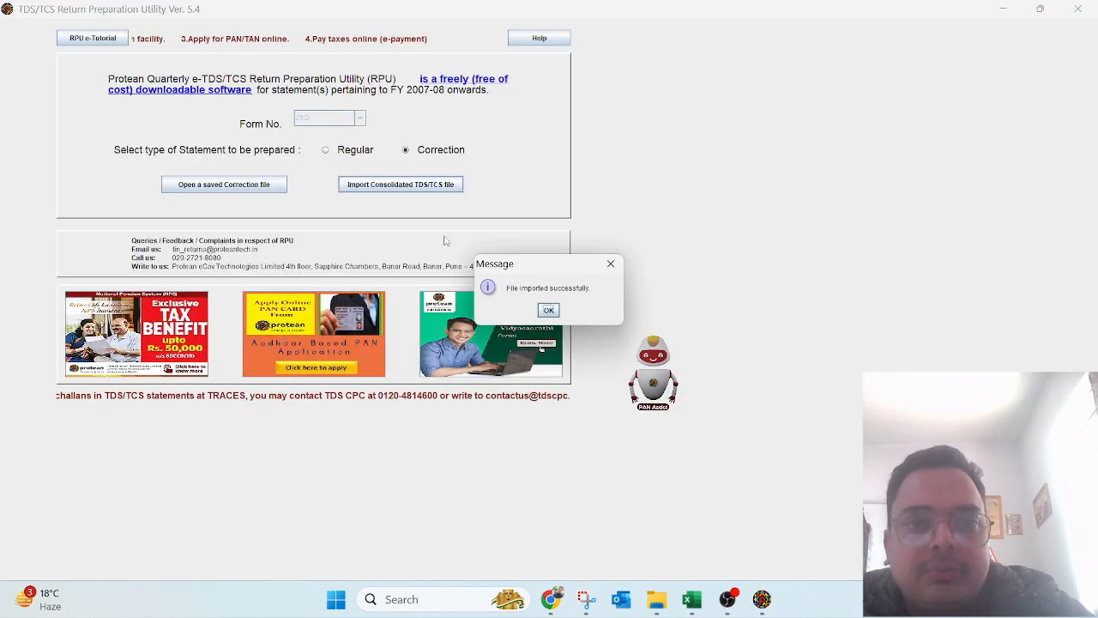
{"action": "left_click", "coordinate": [548, 309]}
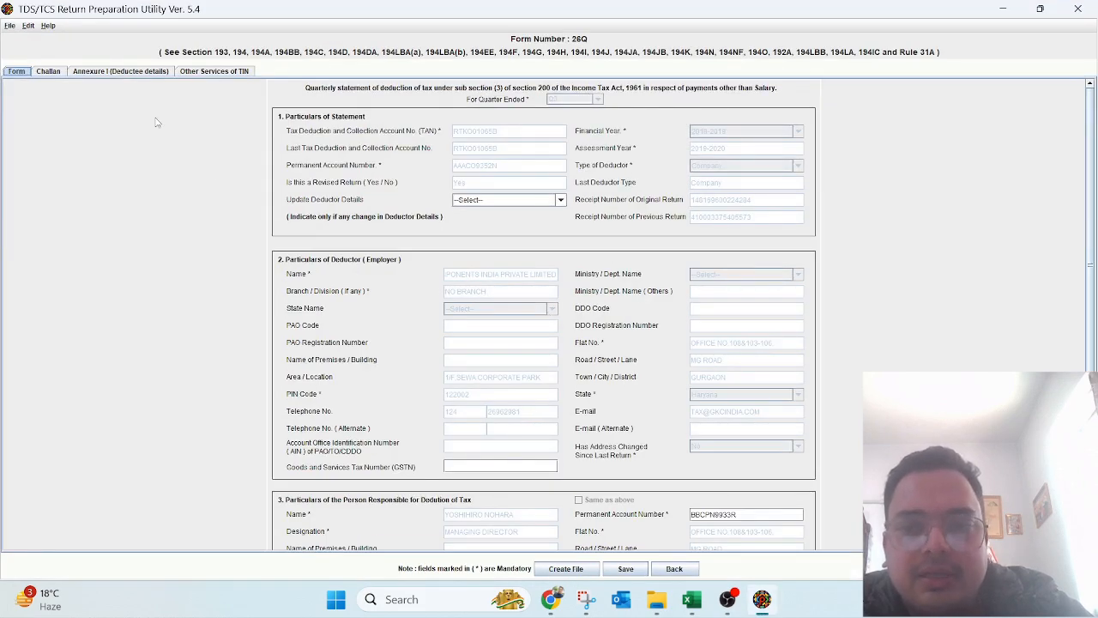
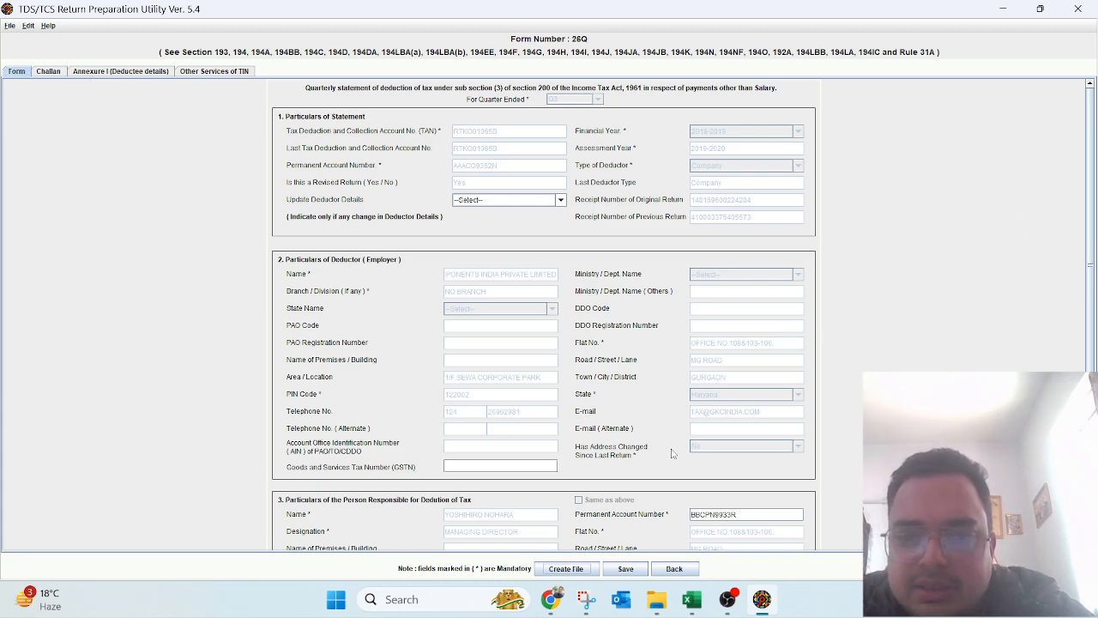
Step: Start FVU file creation and set the error/upload path to 1. TDS\FVU\26QCQ3
{"action": "left_click", "coordinate": [566, 569]}
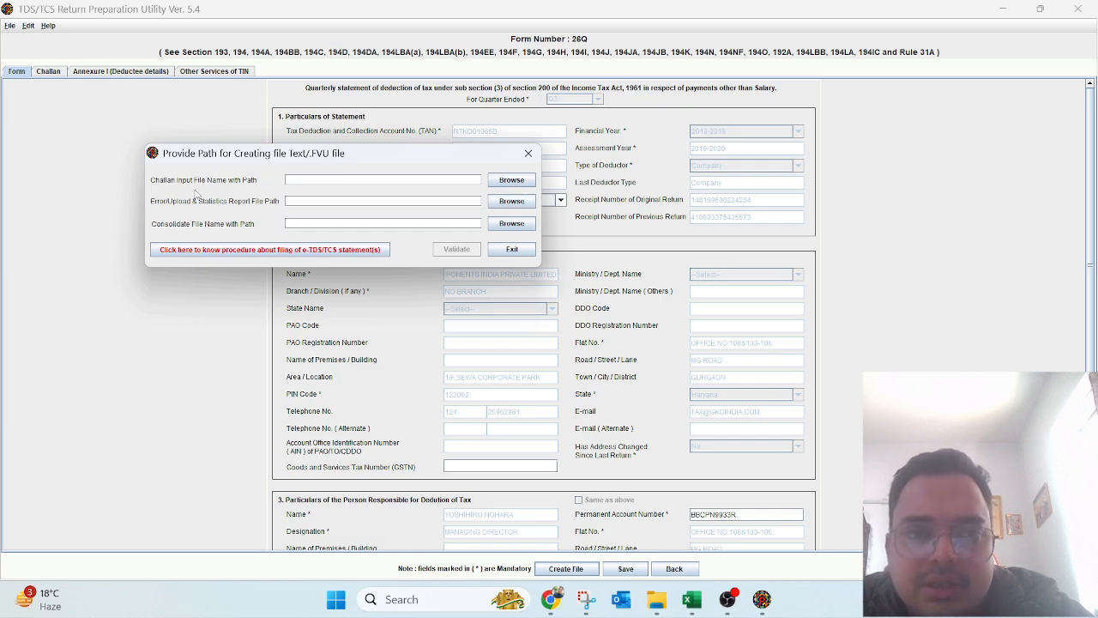
{"action": "left_click", "coordinate": [512, 201]}
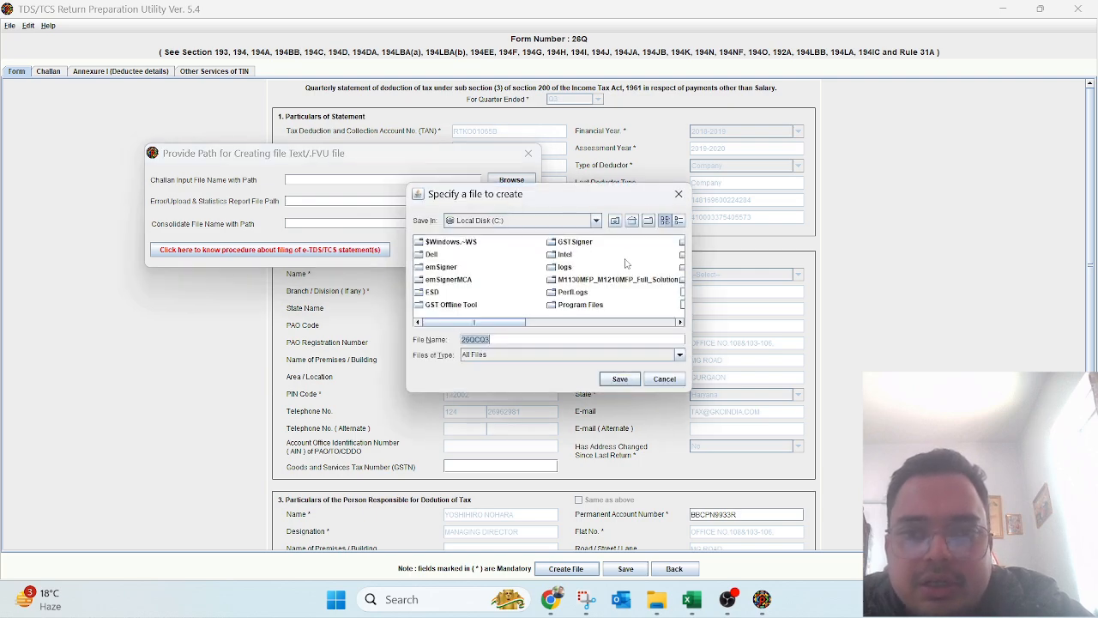
{"action": "left_click", "coordinate": [627, 264]}
{"action": "key", "text": "BackSpace"}
{"action": "key", "text": "BackSpace"}
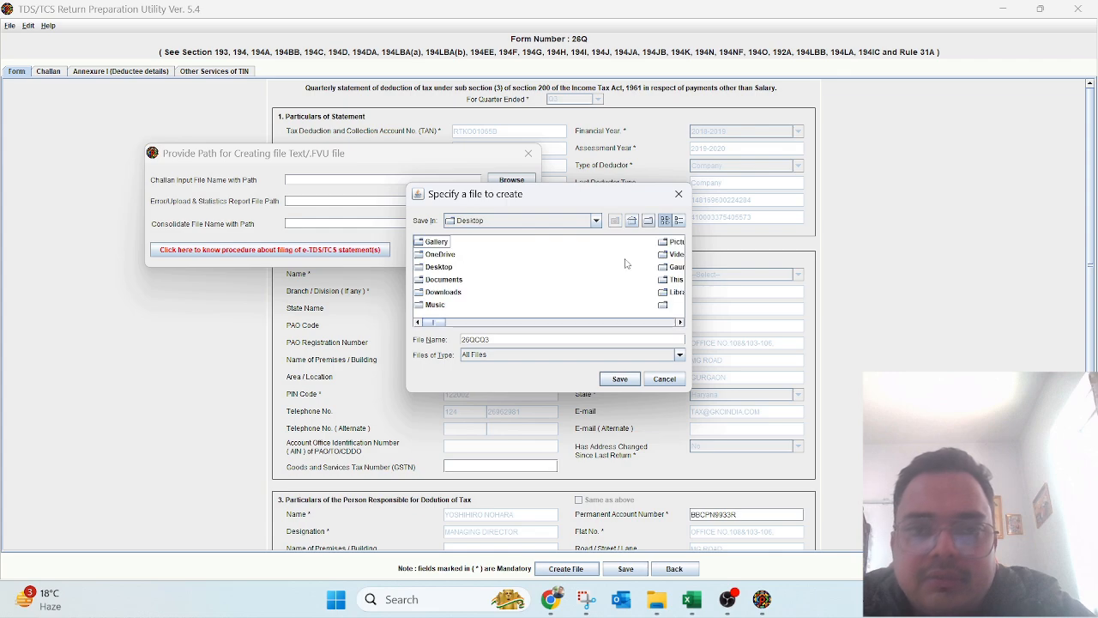
{"action": "key", "text": "Down"}
{"action": "key", "text": "Down"}
{"action": "key", "text": "Down"}
{"action": "key", "text": "Return"}
{"action": "key", "text": "Down"}
{"action": "key", "text": "Up"}
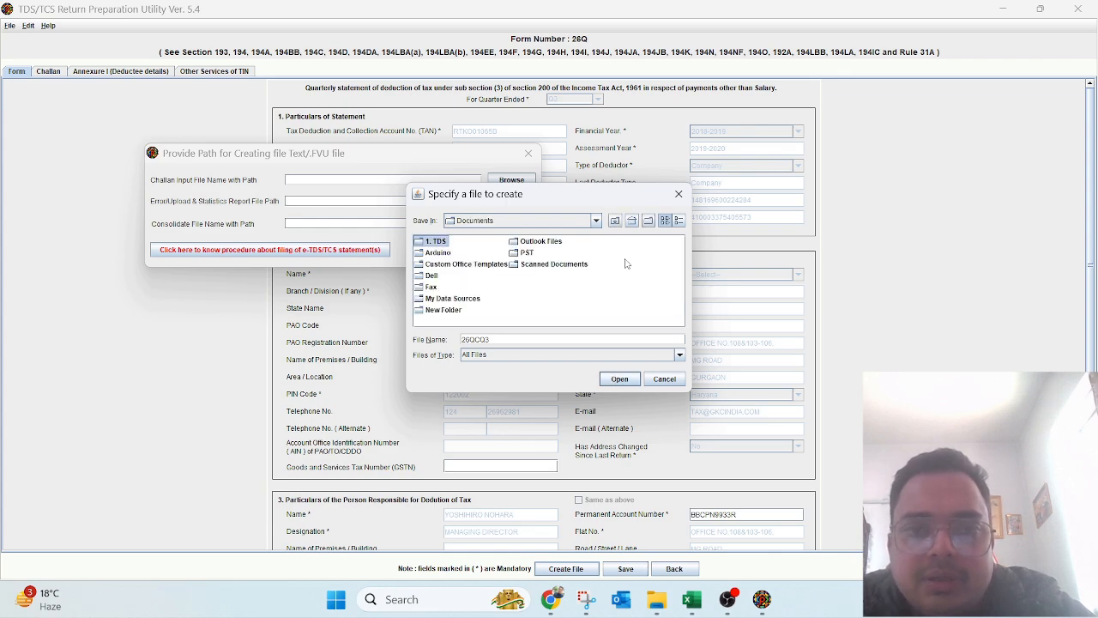
{"action": "key", "text": "Return"}
{"action": "key", "text": "Down"}
{"action": "key", "text": "Up"}
{"action": "key", "text": "Return"}
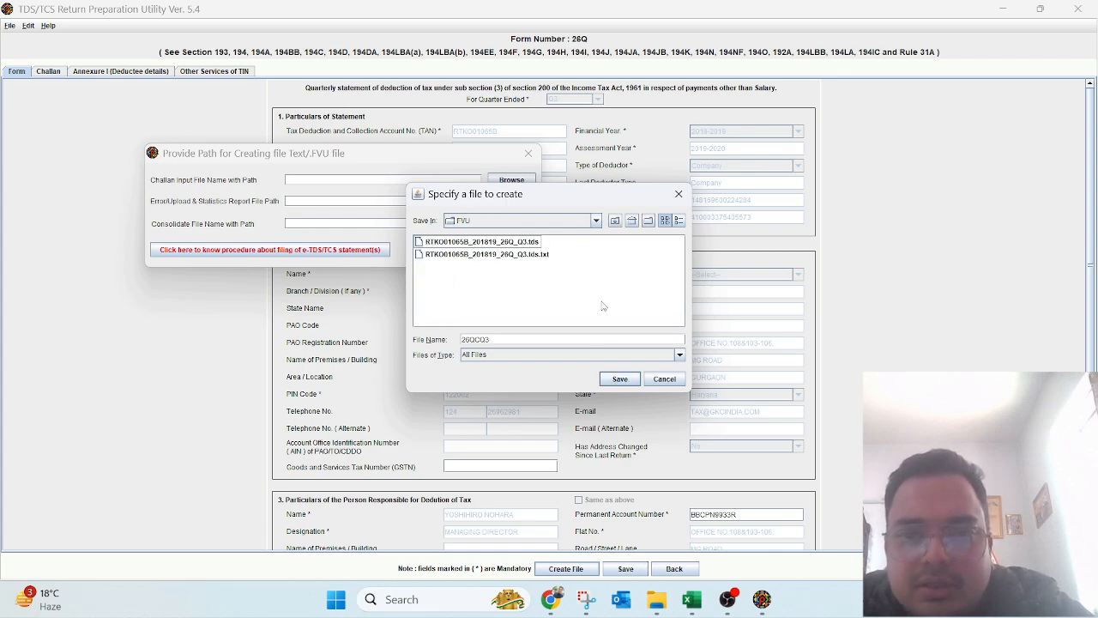
{"action": "left_click", "coordinate": [620, 379]}
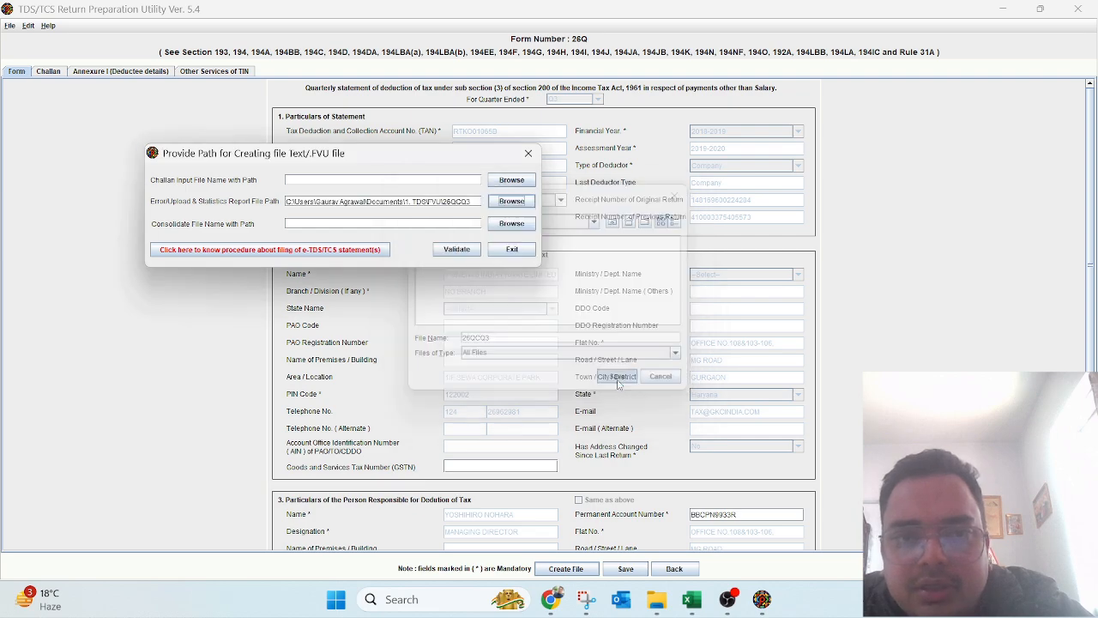
Step: Select the 26Q Q3 .tds file in the FVU folder as the consolidated input file
{"action": "left_click", "coordinate": [511, 225]}
{"action": "key", "text": "BackSpace"}
{"action": "key", "text": "Down"}
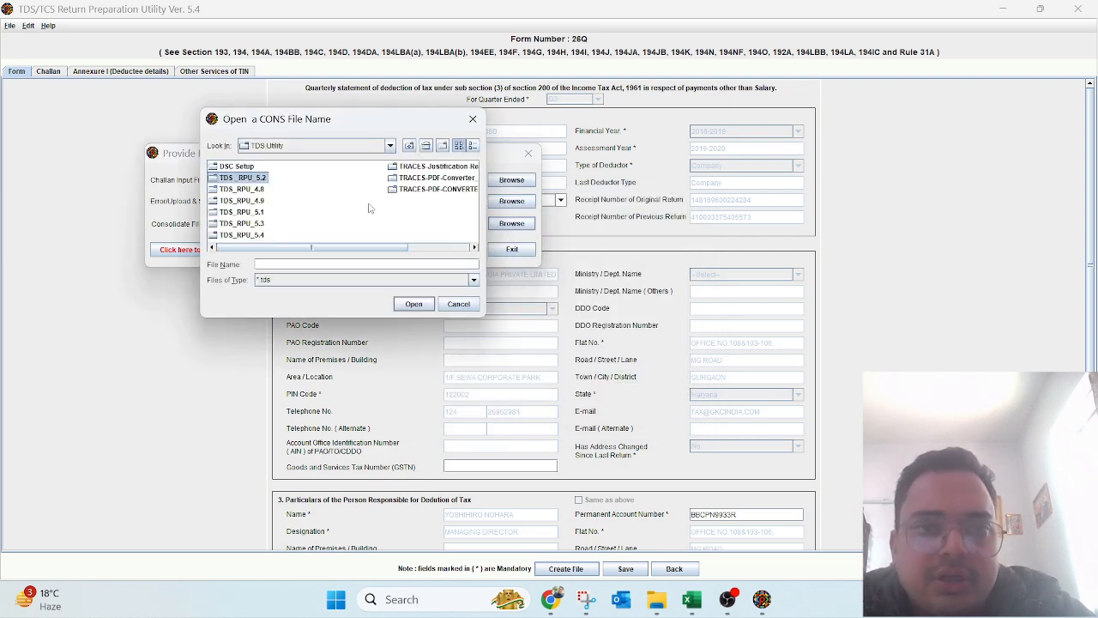
{"action": "key", "text": "BackSpace"}
{"action": "key", "text": "Down"}
{"action": "key", "text": "Down"}
{"action": "key", "text": "Up"}
{"action": "key", "text": "Up"}
{"action": "key", "text": "Return"}
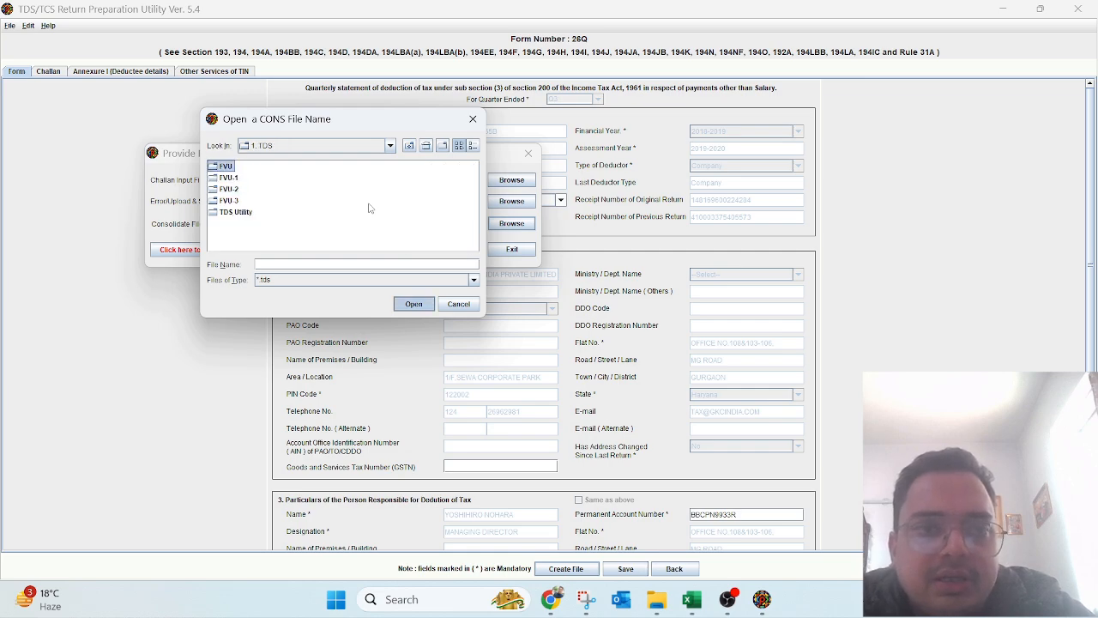
{"action": "left_click", "coordinate": [410, 303]}
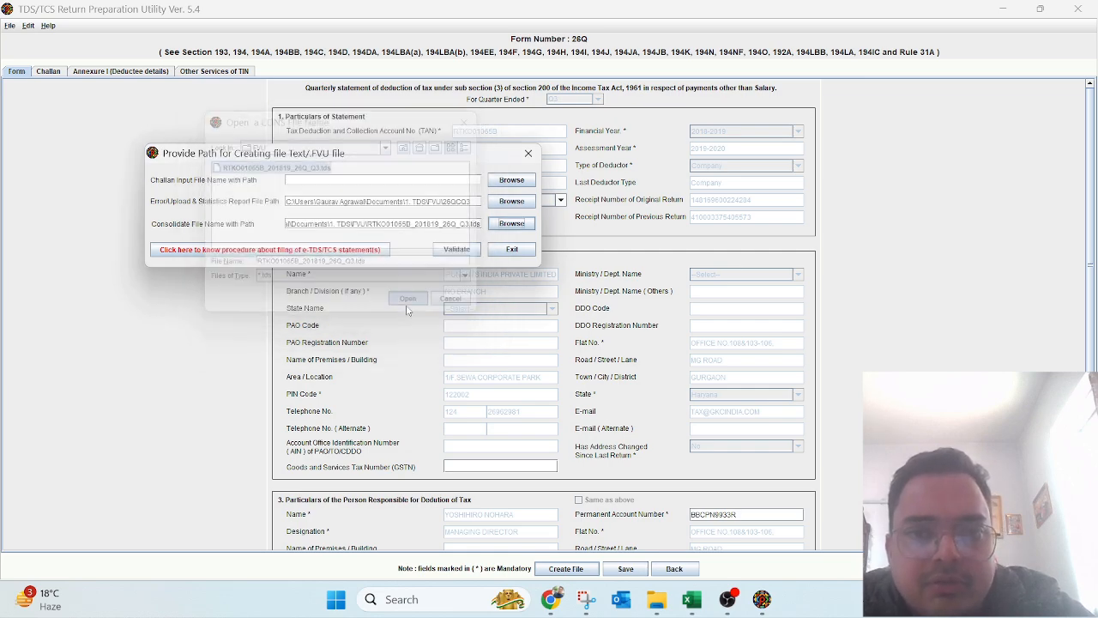
Step: Validate the return, allow replacing 26QCQ3.txt, and acknowledge the resulting messages
{"action": "left_click", "coordinate": [455, 250]}
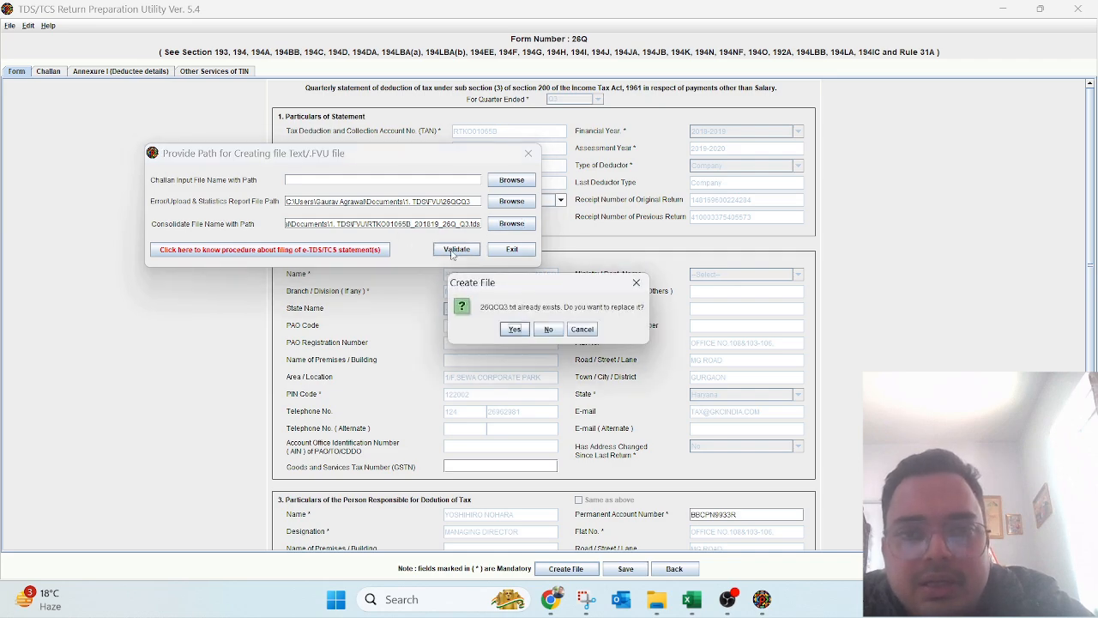
{"action": "left_click", "coordinate": [515, 329]}
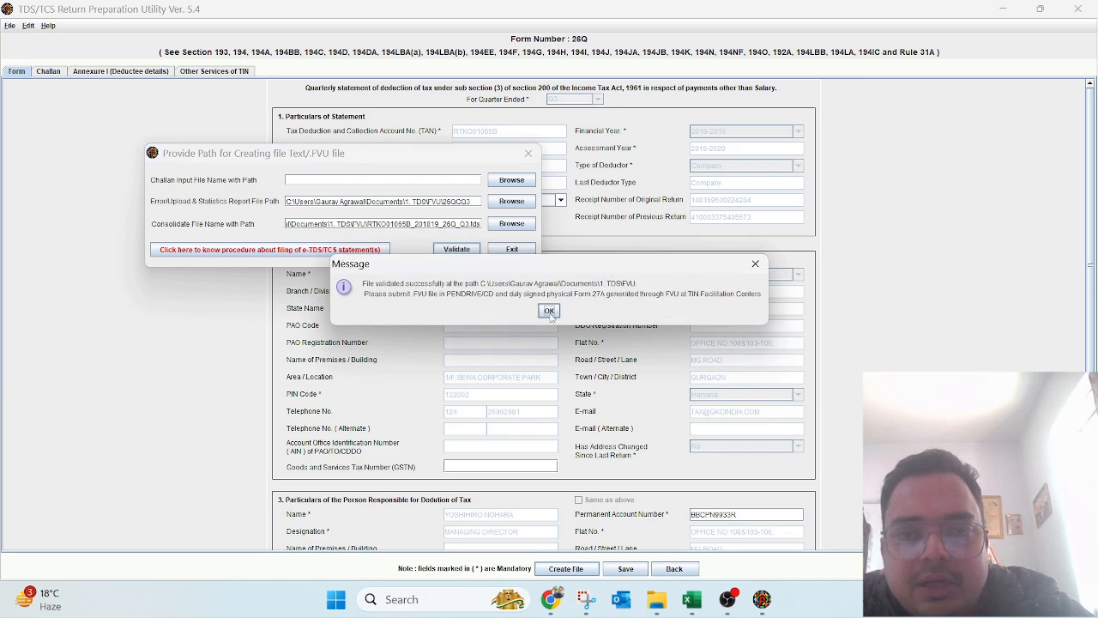
{"action": "left_click", "coordinate": [549, 313]}
{"action": "left_click", "coordinate": [550, 314]}
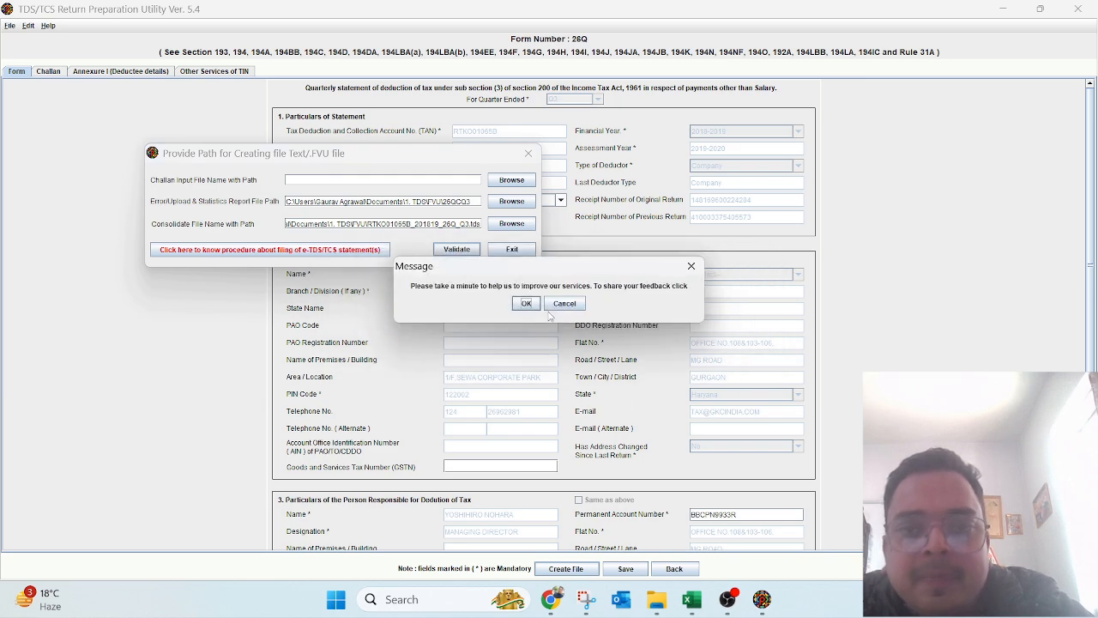
{"action": "left_click", "coordinate": [565, 305]}
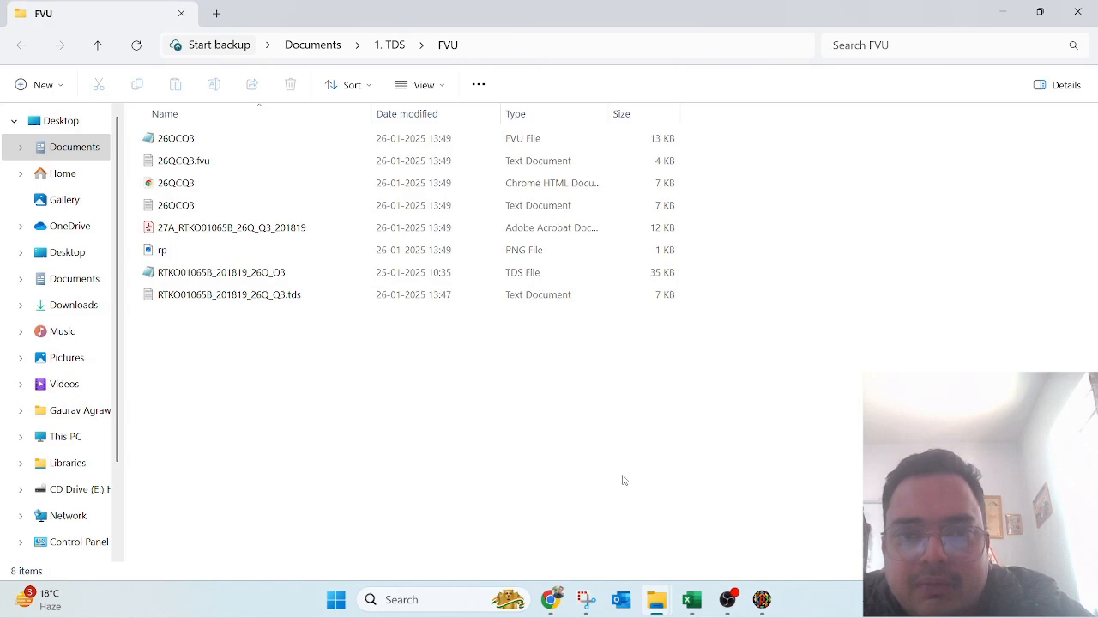
Step: Review the generated FVU folder contents: the 26QCQ3 FVU file and Form 27A PDF
{"action": "key", "text": "Down"}
{"action": "key", "text": "Up"}
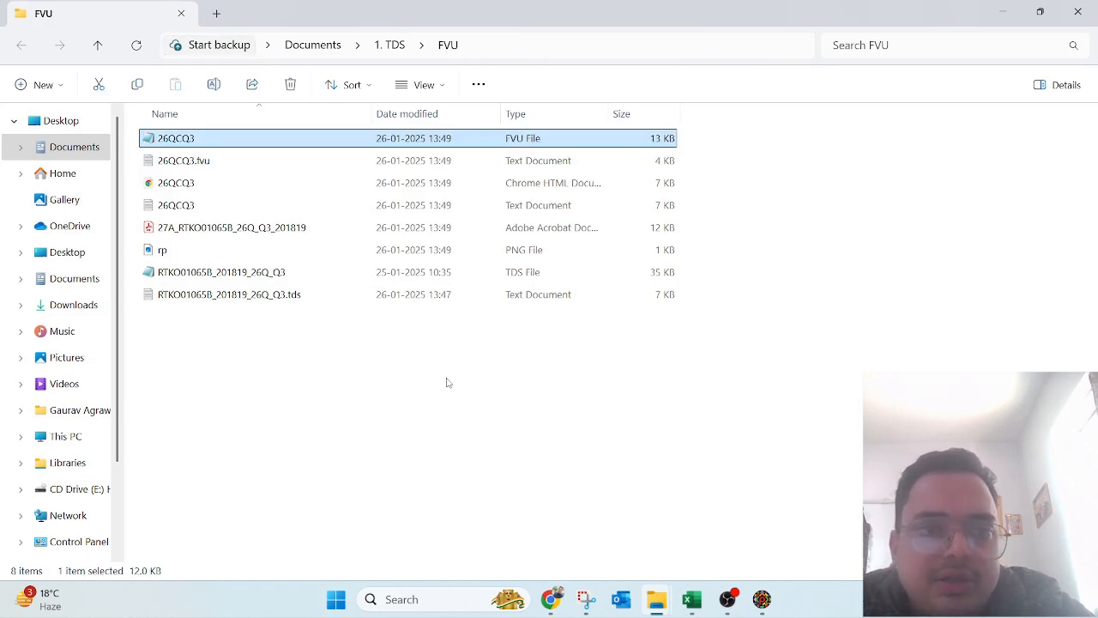
{"action": "left_click", "coordinate": [348, 374]}
{"action": "left_click", "coordinate": [234, 227]}
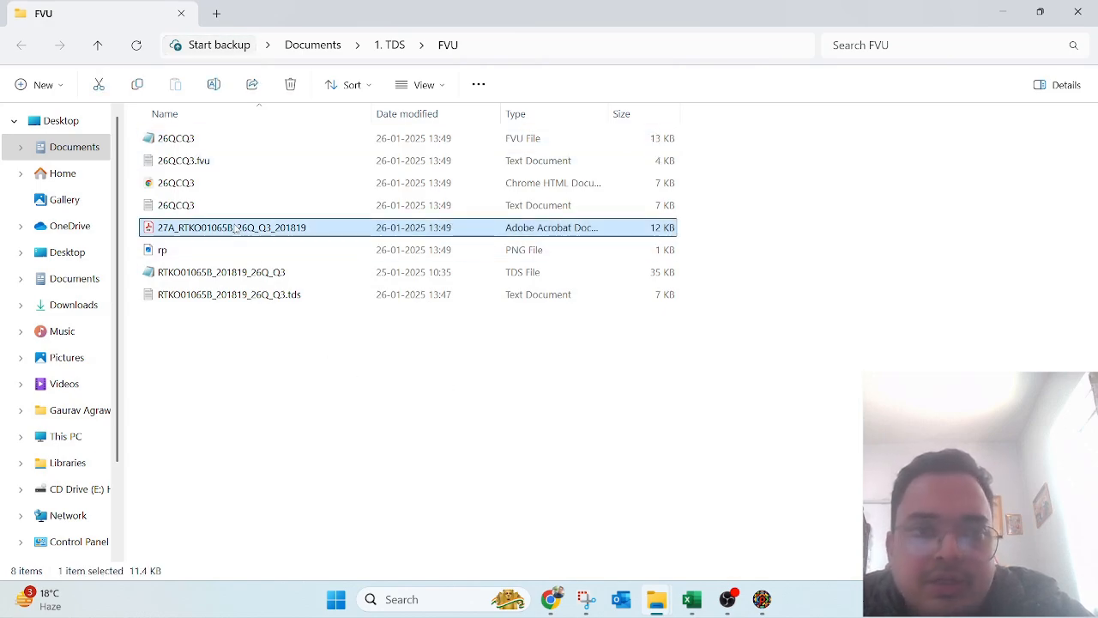
{"action": "left_click", "coordinate": [178, 141]}
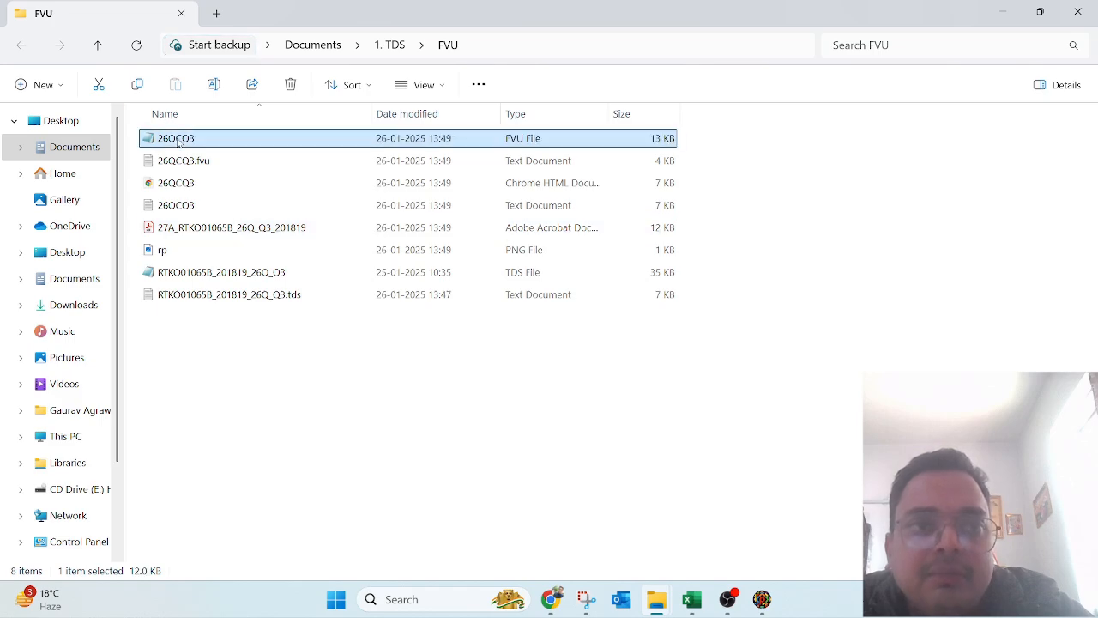
{"action": "right_click", "coordinate": [179, 142]}
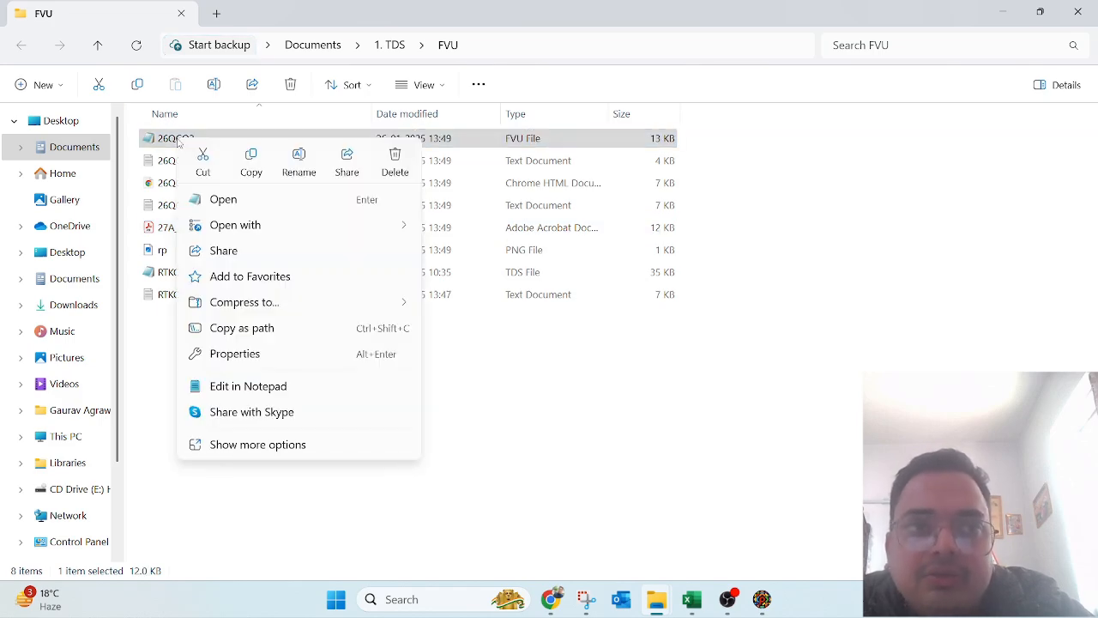
{"action": "left_click", "coordinate": [155, 343]}
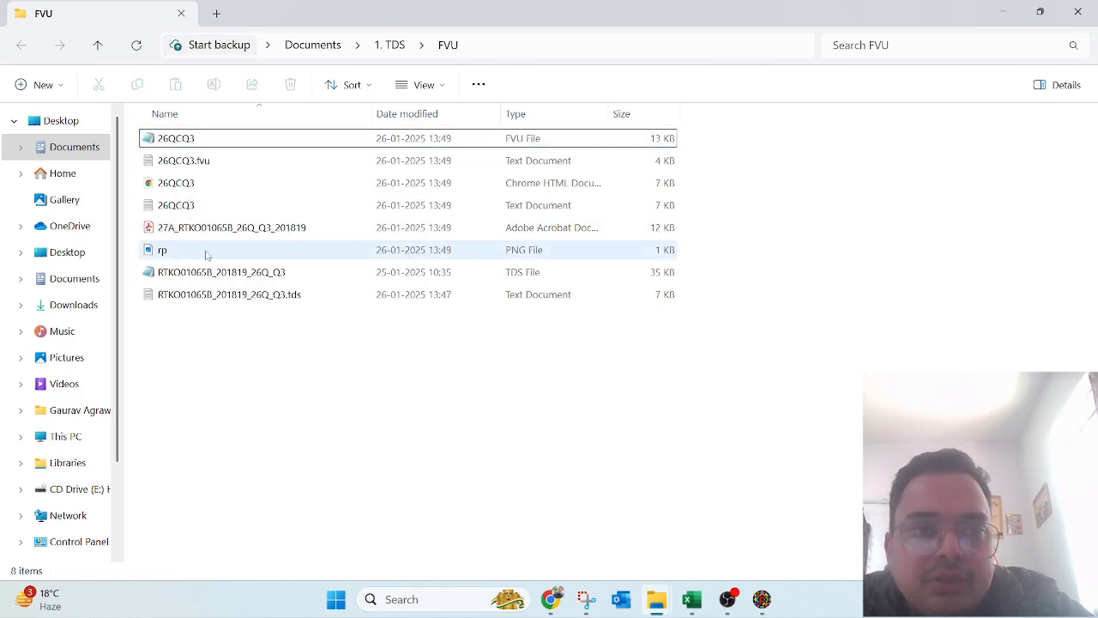
Step: Send the 26QCQ3 FVU file to a compressed zip folder, keeping the default name 26QCQ3
{"action": "left_click", "coordinate": [207, 144]}
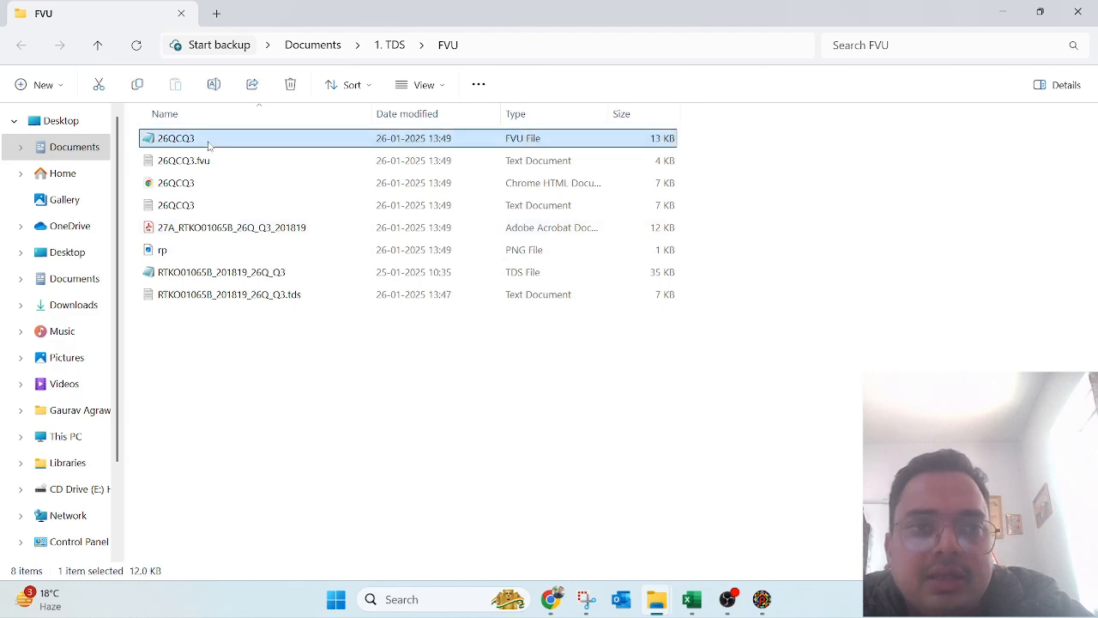
{"action": "right_click", "coordinate": [208, 144]}
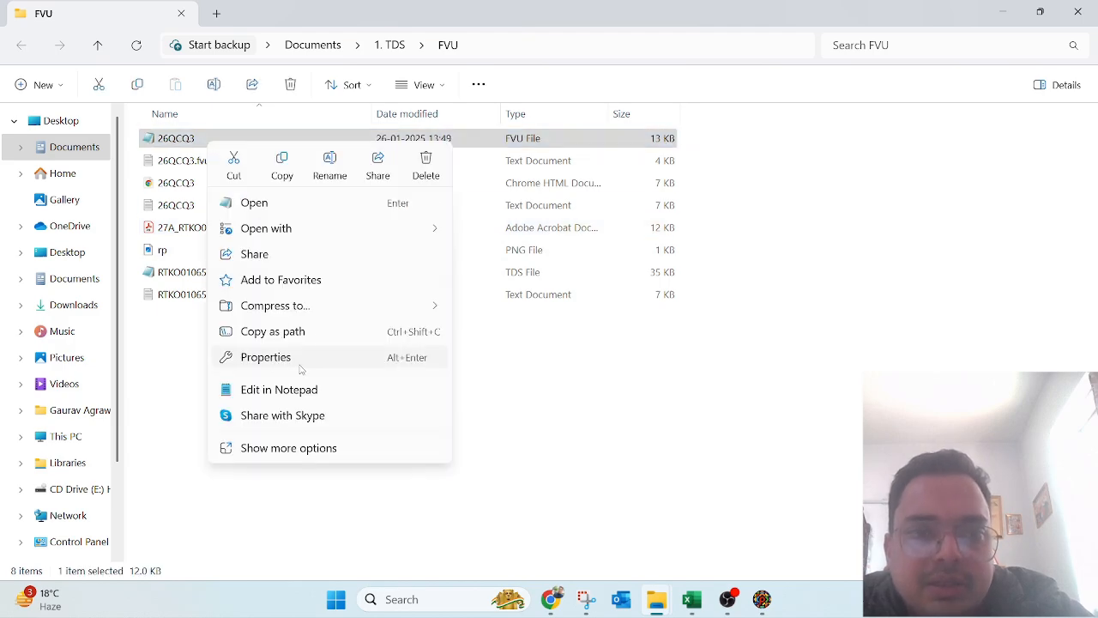
{"action": "mouse_move", "coordinate": [332, 310]}
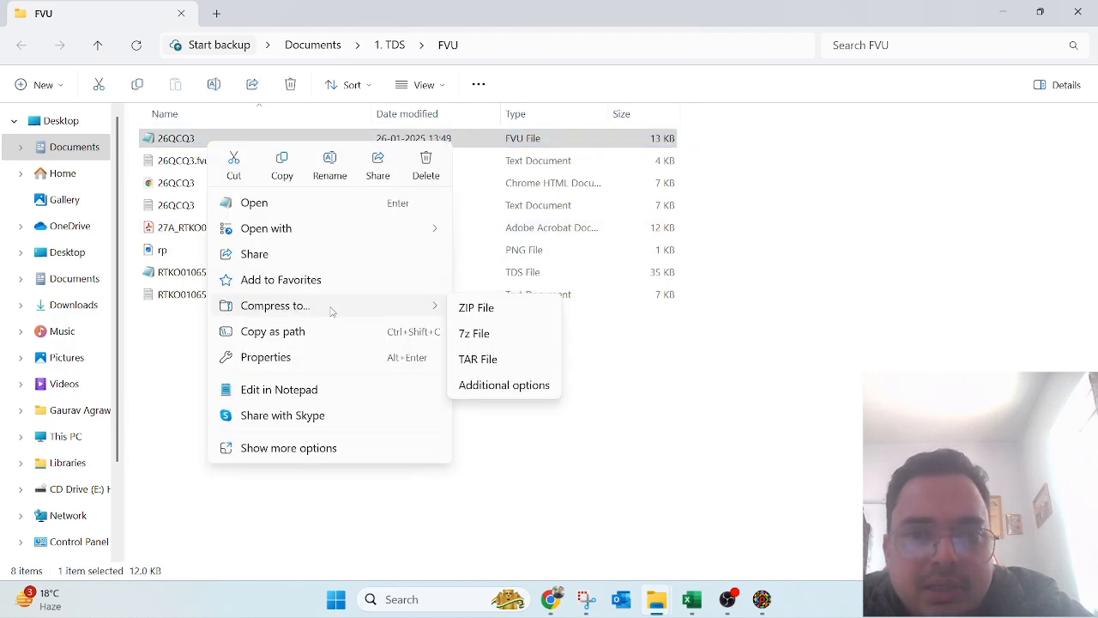
{"action": "left_click", "coordinate": [314, 448]}
{"action": "mouse_move", "coordinate": [314, 391]}
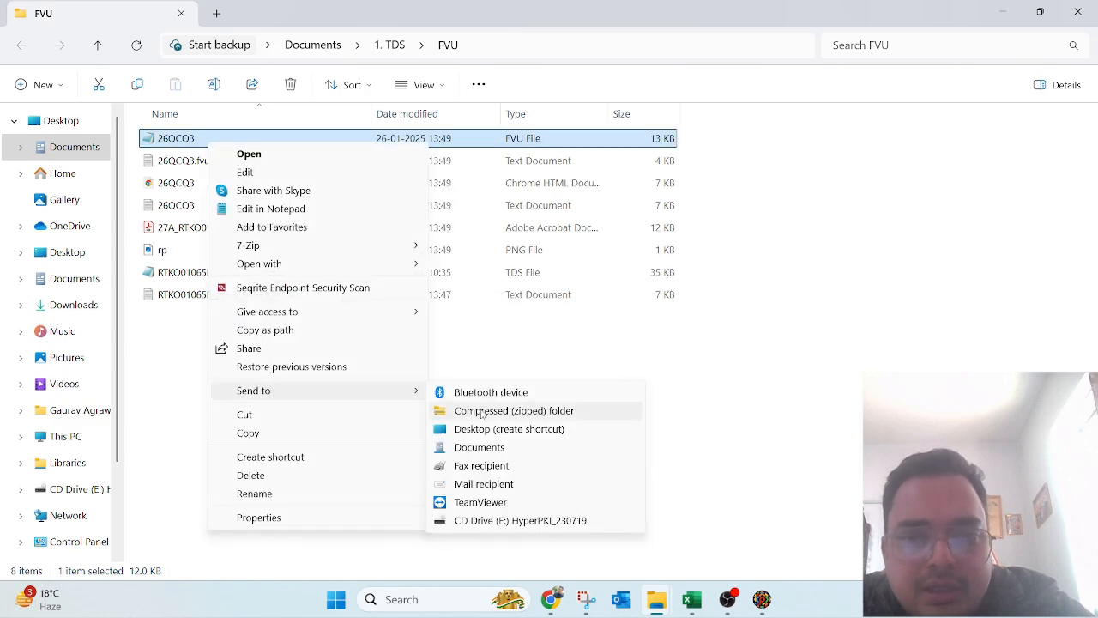
{"action": "left_click", "coordinate": [481, 413]}
{"action": "left_click", "coordinate": [422, 432]}
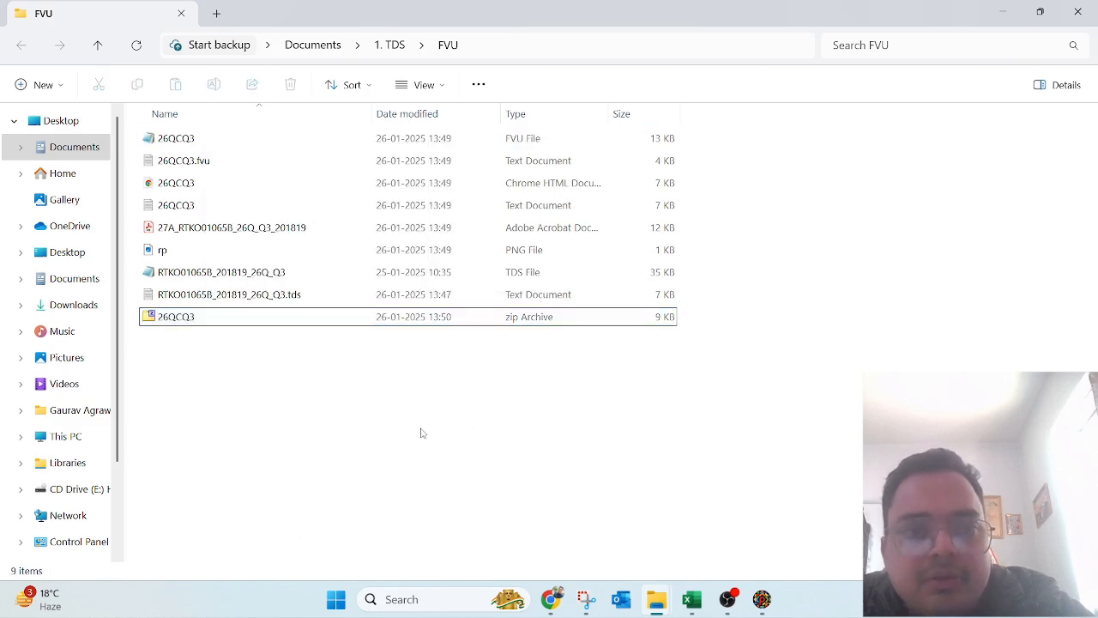
{"action": "left_click", "coordinate": [290, 316]}
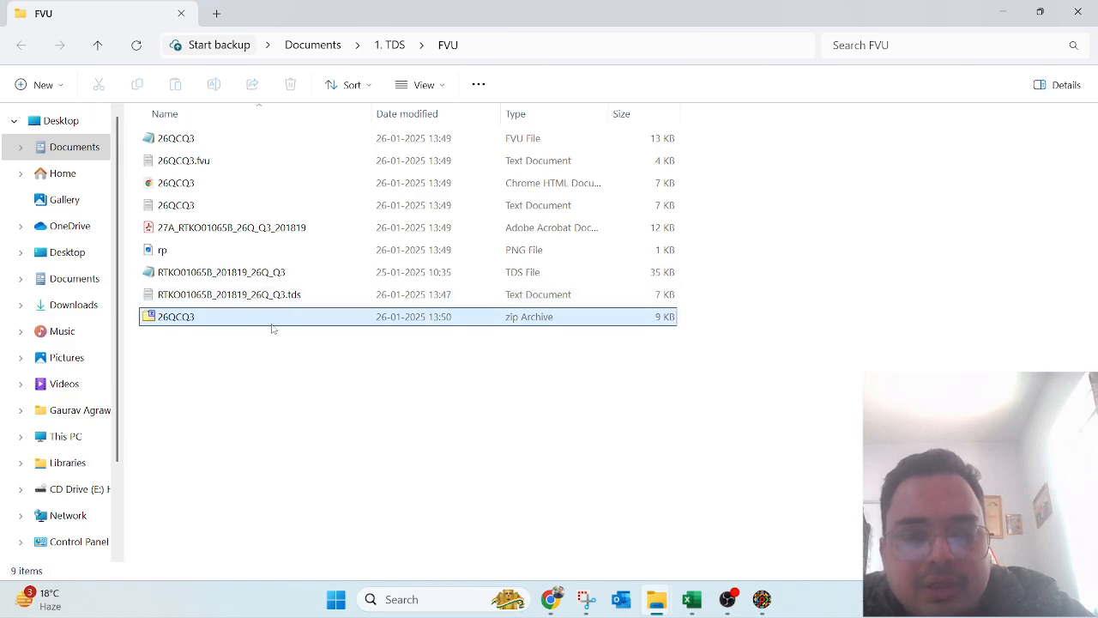
{"action": "left_click", "coordinate": [586, 500]}
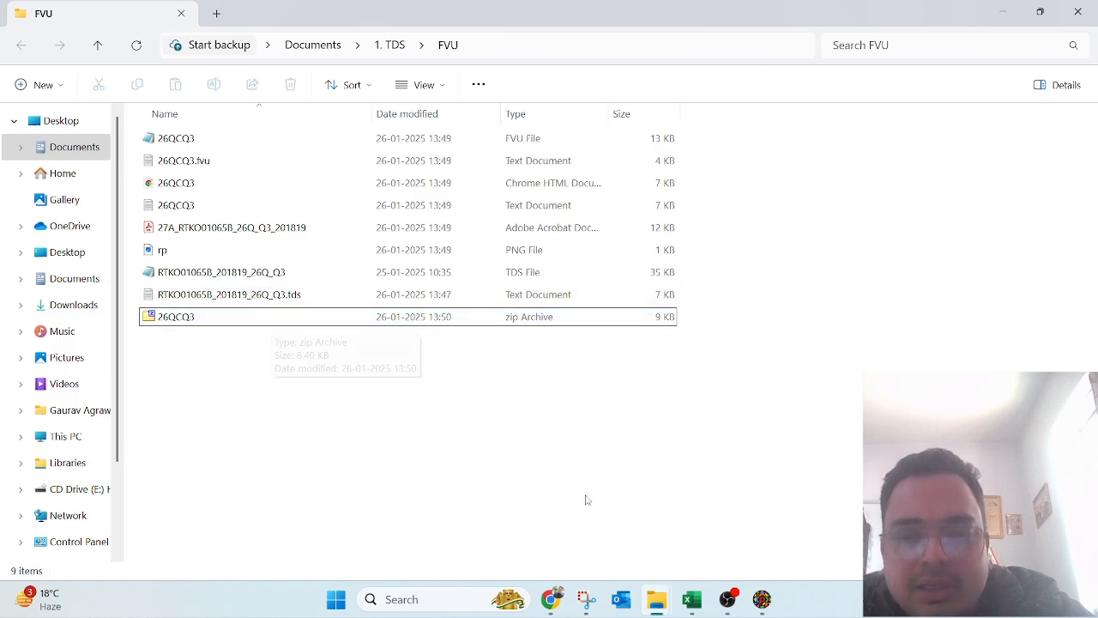
Step: In Chrome, leave the e-Filing home and login pages for the already logged-in deductor dashboard tab
{"action": "left_click", "coordinate": [552, 606]}
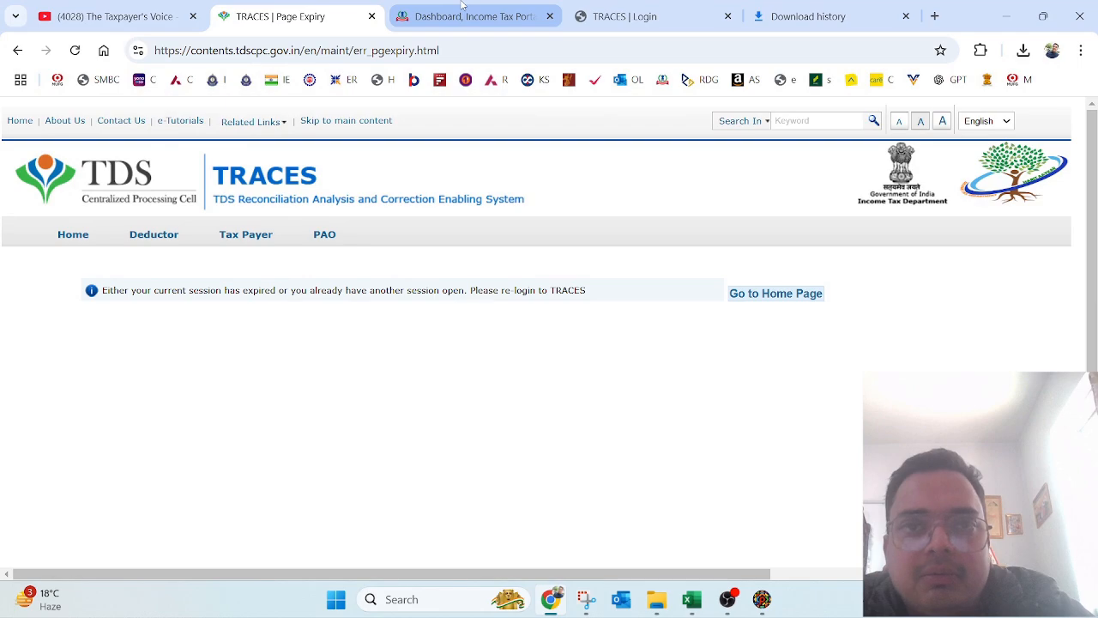
{"action": "left_click", "coordinate": [467, 16]}
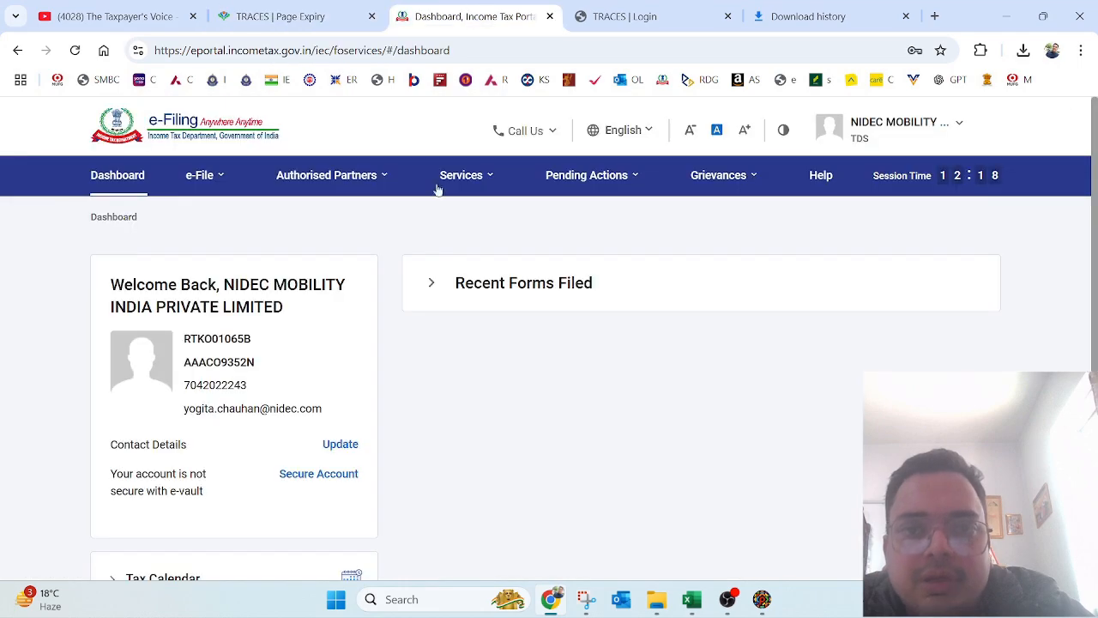
{"action": "left_click", "coordinate": [873, 7]}
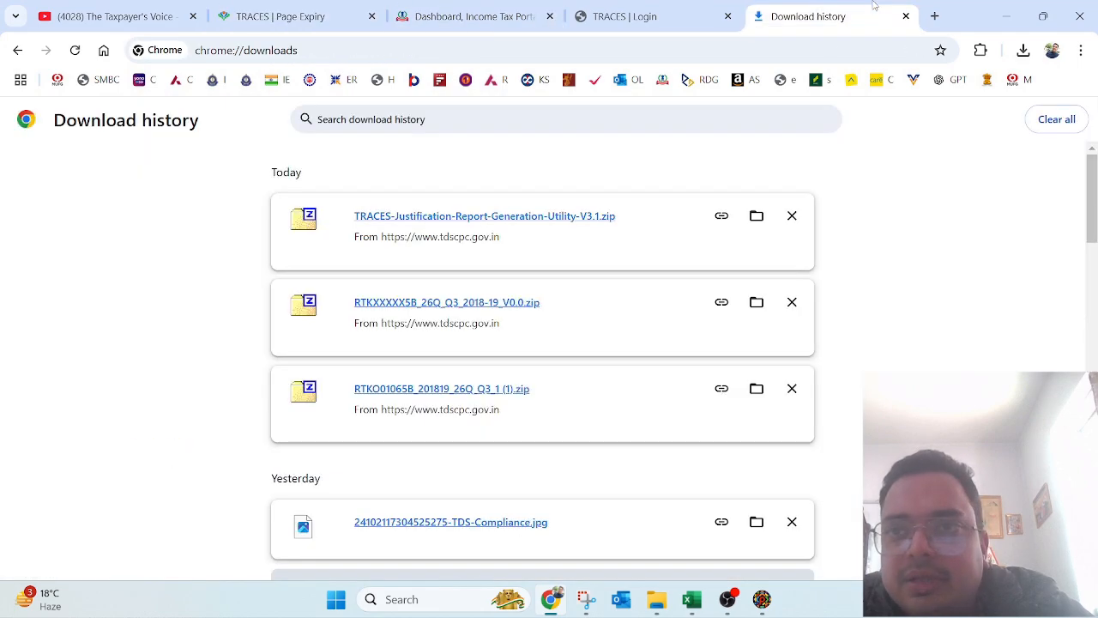
{"action": "left_click", "coordinate": [662, 79]}
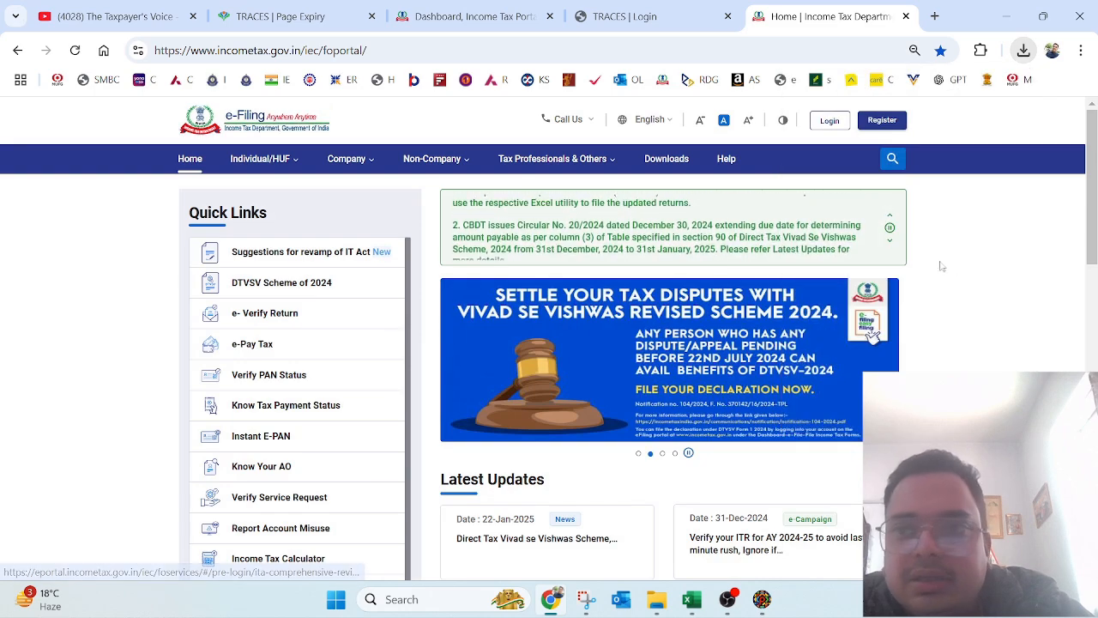
{"action": "left_click", "coordinate": [832, 121]}
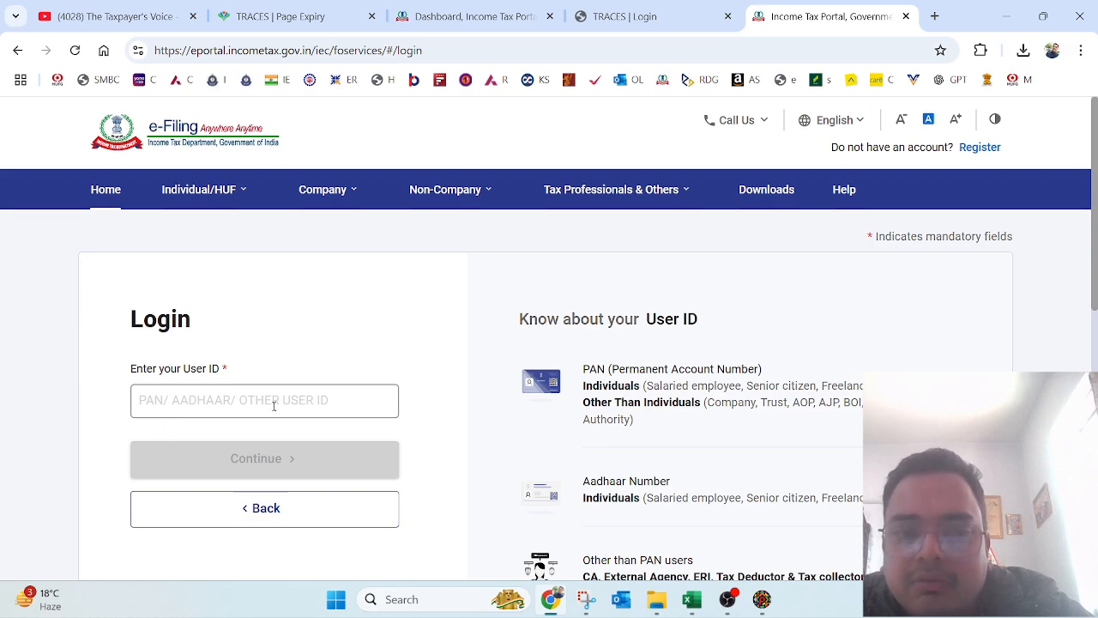
{"action": "scroll", "coordinate": [221, 291], "scroll_direction": "down", "scroll_amount": 3}
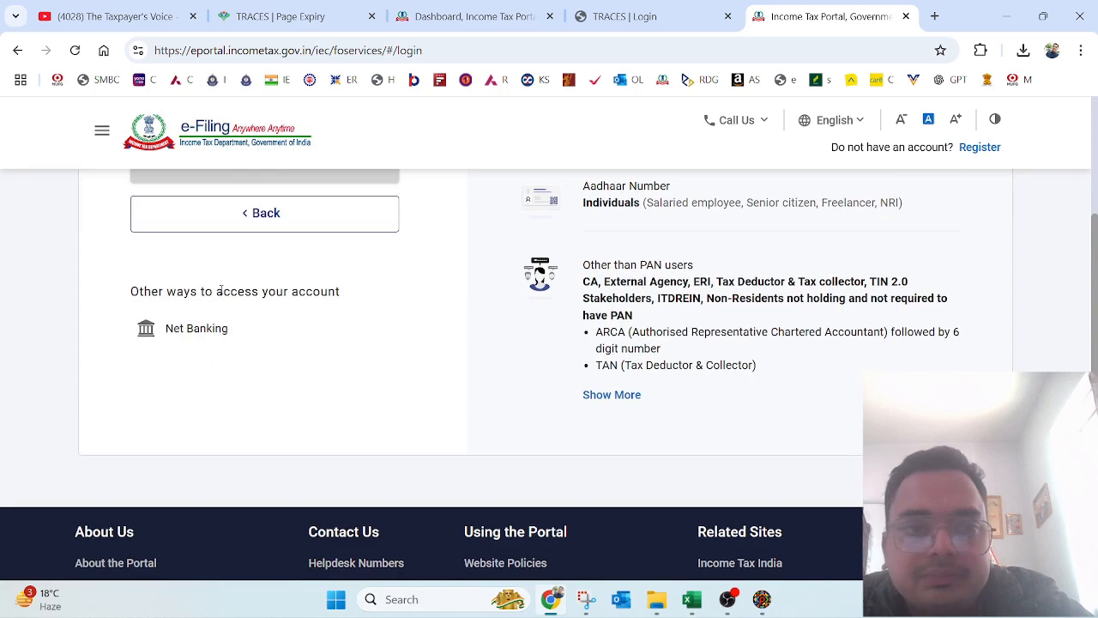
{"action": "scroll", "coordinate": [1096, 328], "scroll_direction": "up", "scroll_amount": 3}
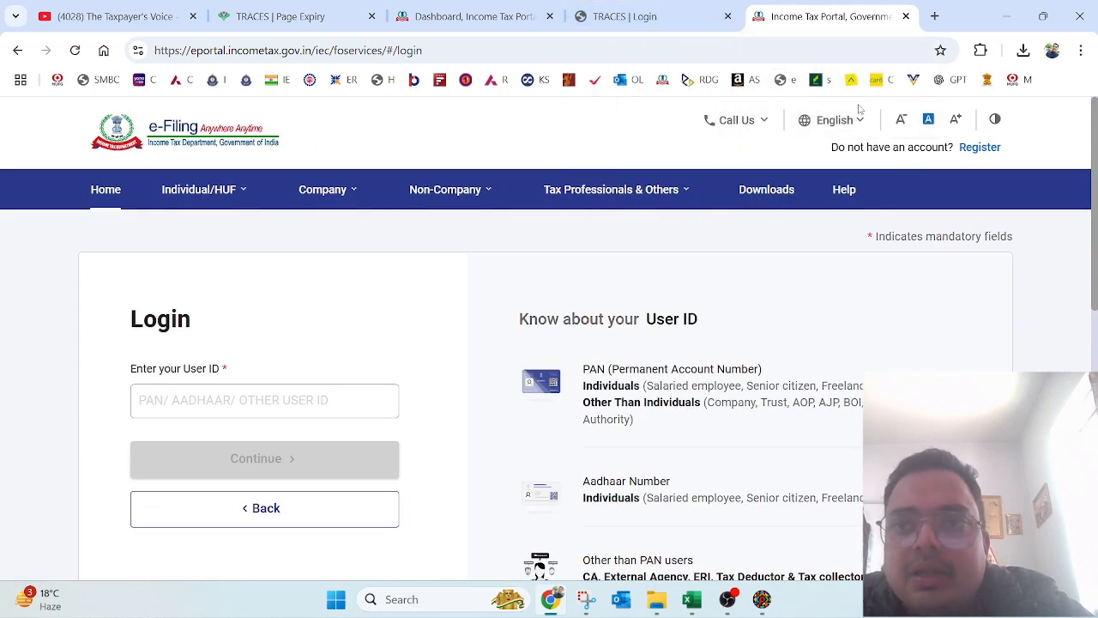
{"action": "left_click", "coordinate": [469, 10]}
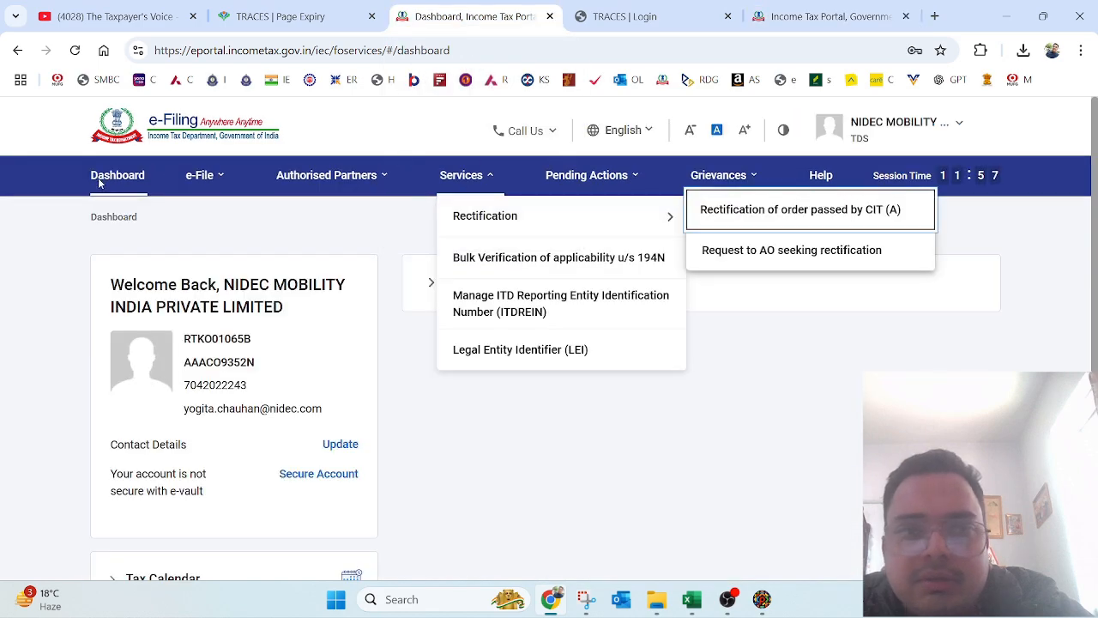
Step: Go to e-File > File Income Tax Forms and start the Form TDS return upload
{"action": "left_click", "coordinate": [206, 177]}
{"action": "mouse_move", "coordinate": [252, 215]}
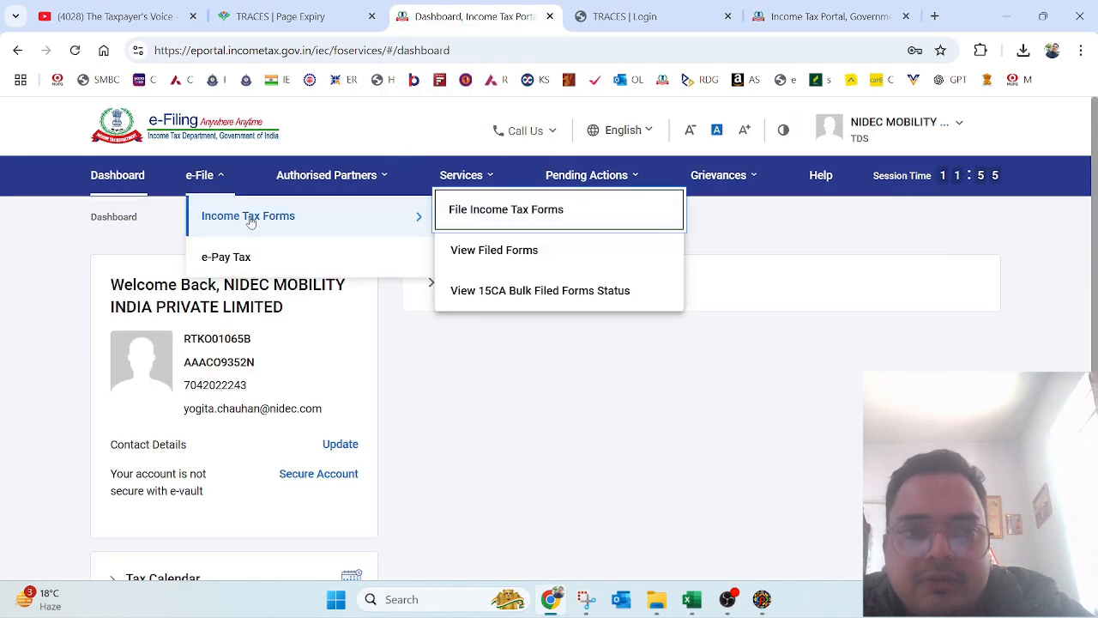
{"action": "left_click", "coordinate": [502, 217]}
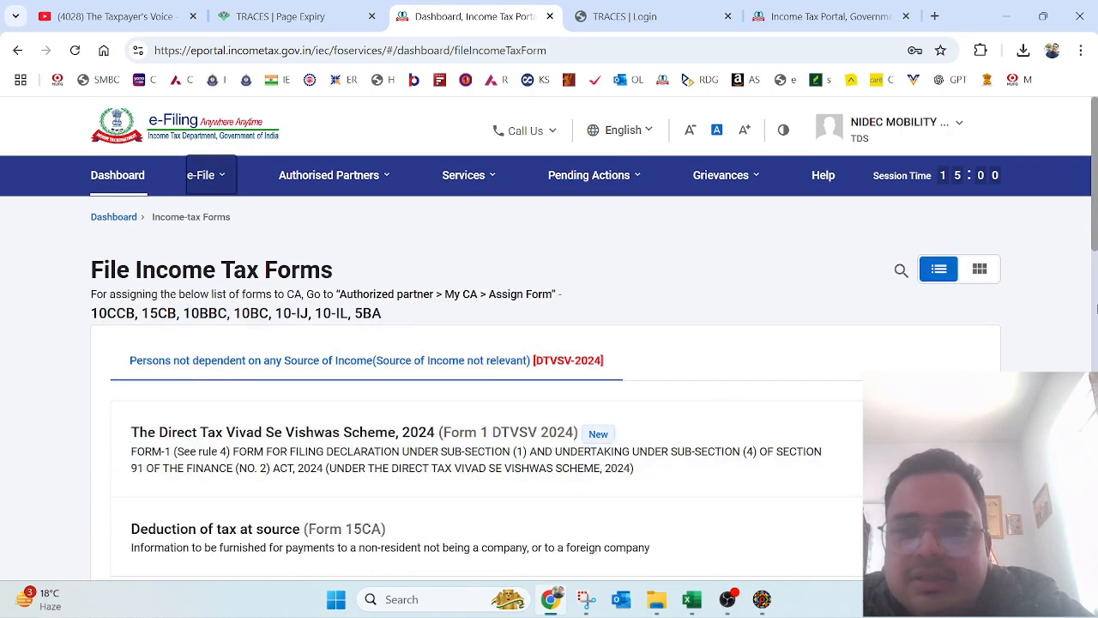
{"action": "scroll", "coordinate": [804, 416], "scroll_direction": "down", "scroll_amount": 15}
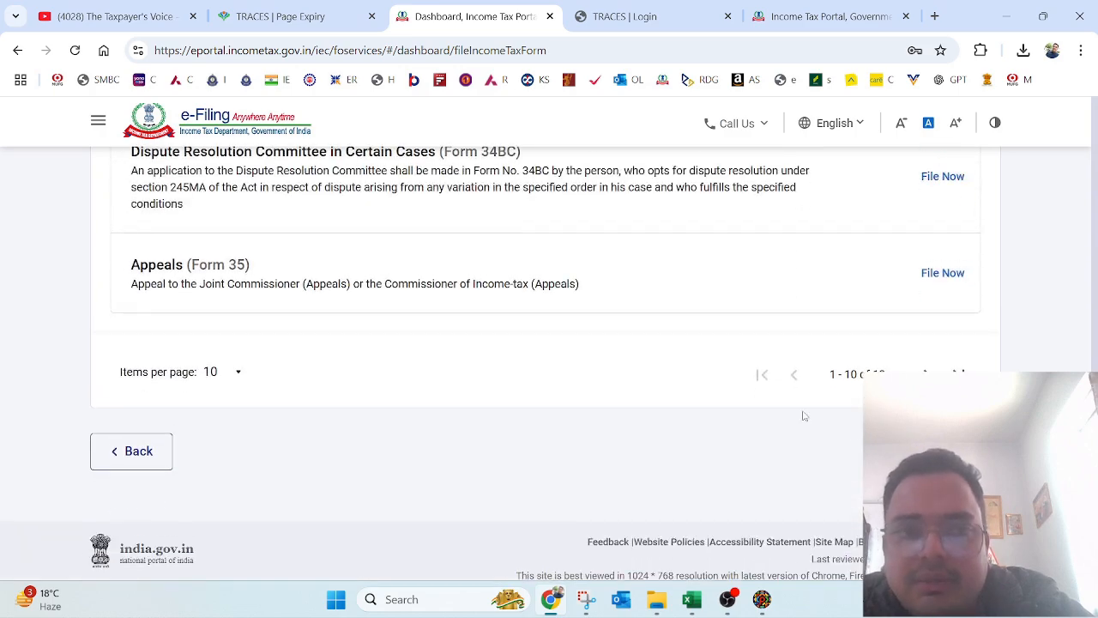
{"action": "left_click", "coordinate": [924, 374]}
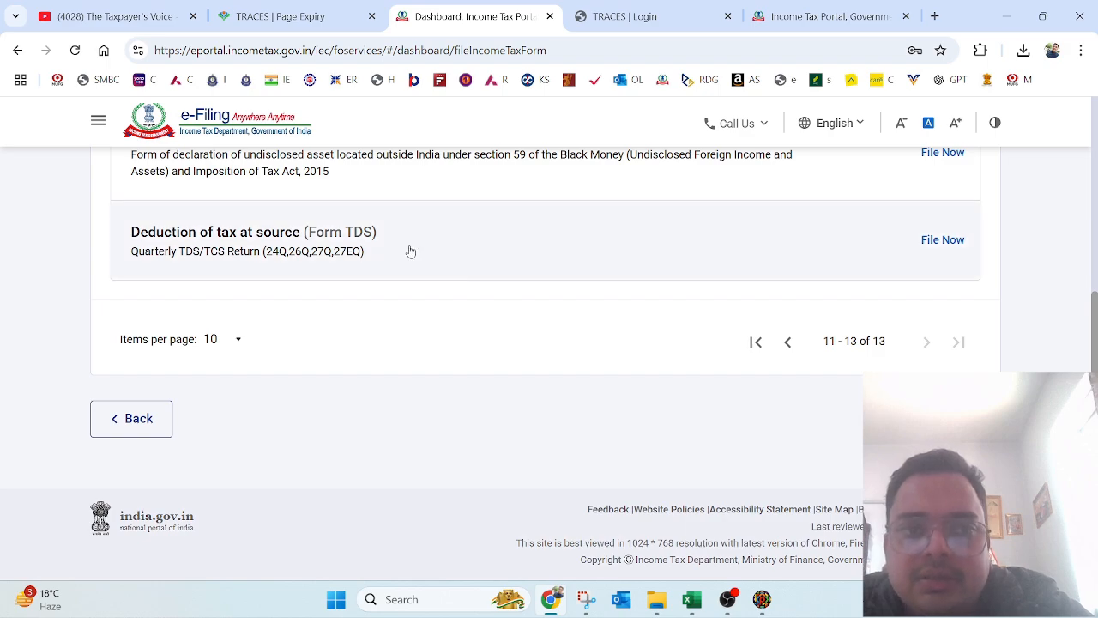
{"action": "left_click", "coordinate": [948, 242]}
{"action": "left_click", "coordinate": [261, 333]}
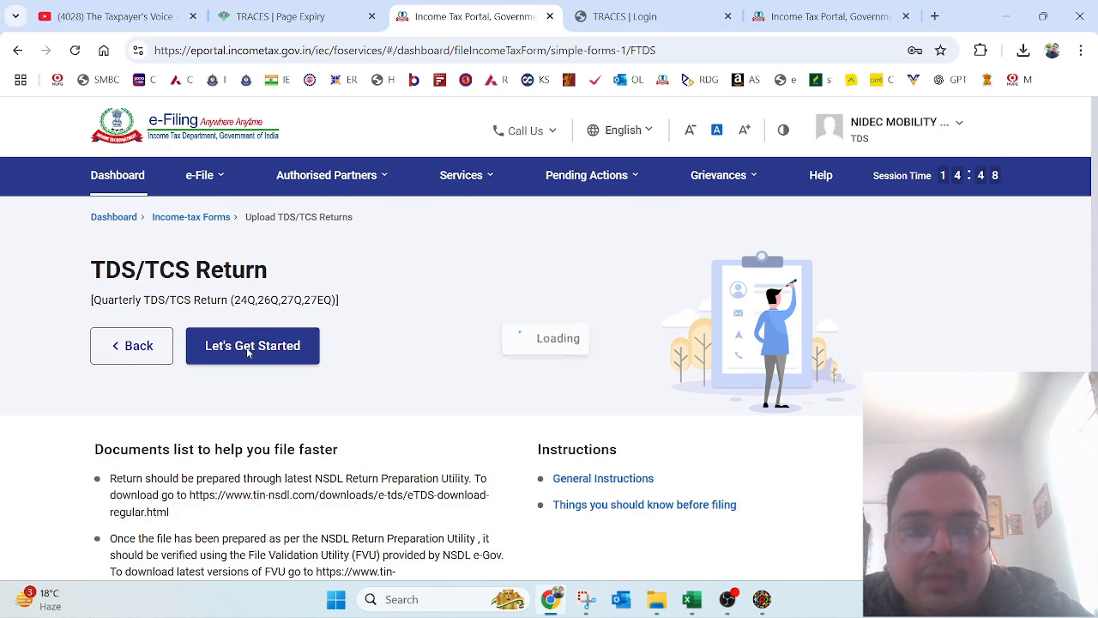
Step: Select Form 26Q, financial year 2018-19, quarter Q3, and upload type Correction
{"action": "left_click", "coordinate": [353, 312]}
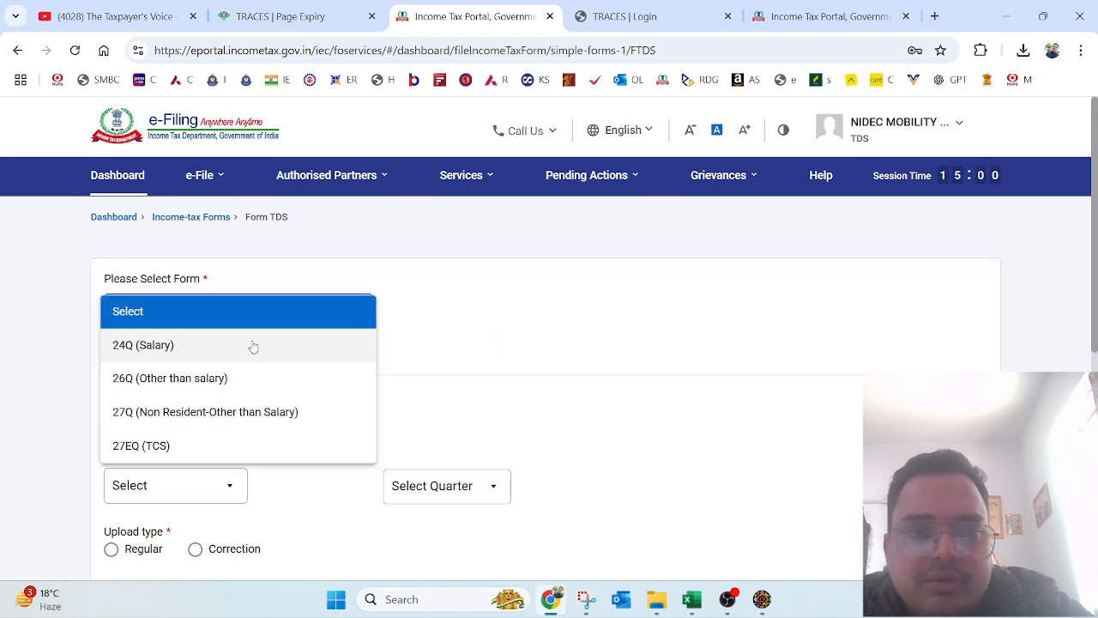
{"action": "left_click", "coordinate": [183, 386]}
{"action": "scroll", "coordinate": [1096, 259], "scroll_direction": "down", "scroll_amount": 2}
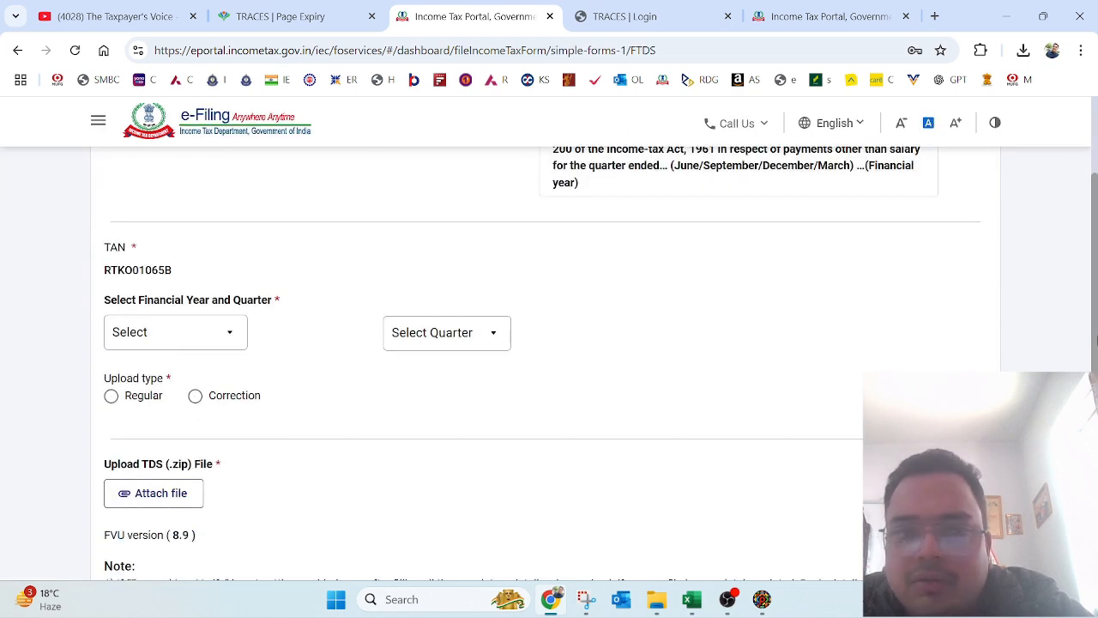
{"action": "left_click", "coordinate": [219, 345]}
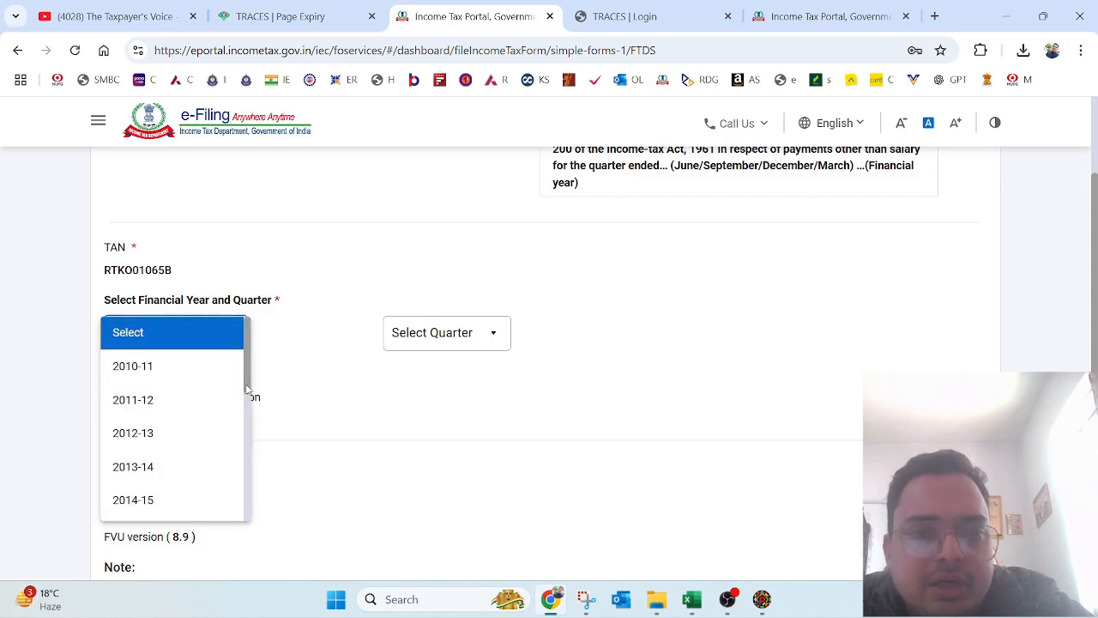
{"action": "left_click_drag", "start_coordinate": [248, 391], "coordinate": [251, 544]}
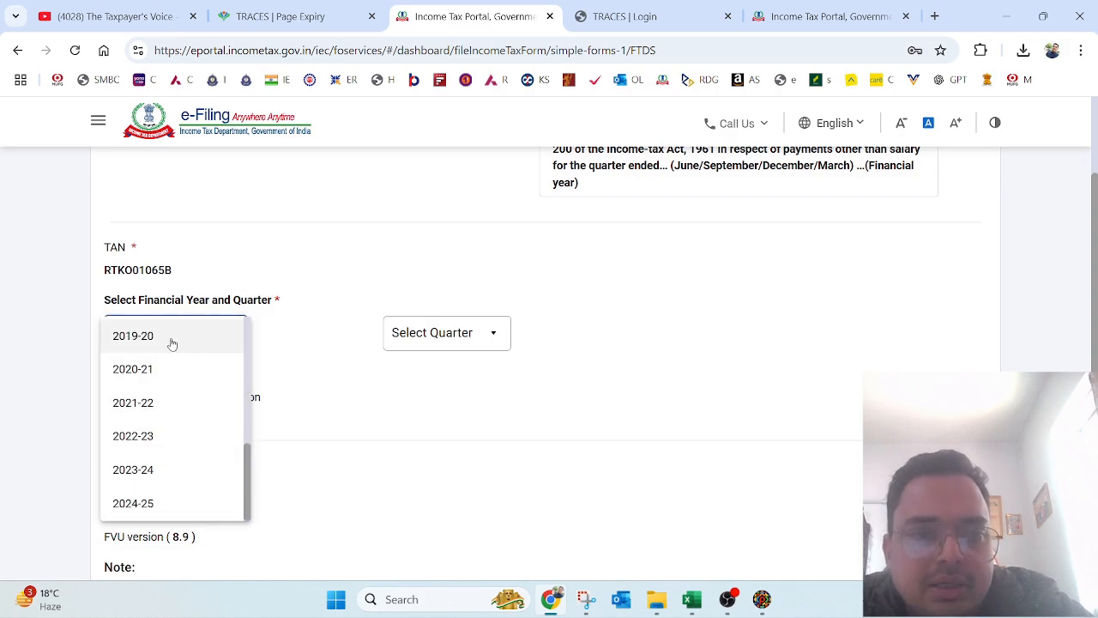
{"action": "scroll", "coordinate": [252, 400], "scroll_direction": "up", "scroll_amount": 3}
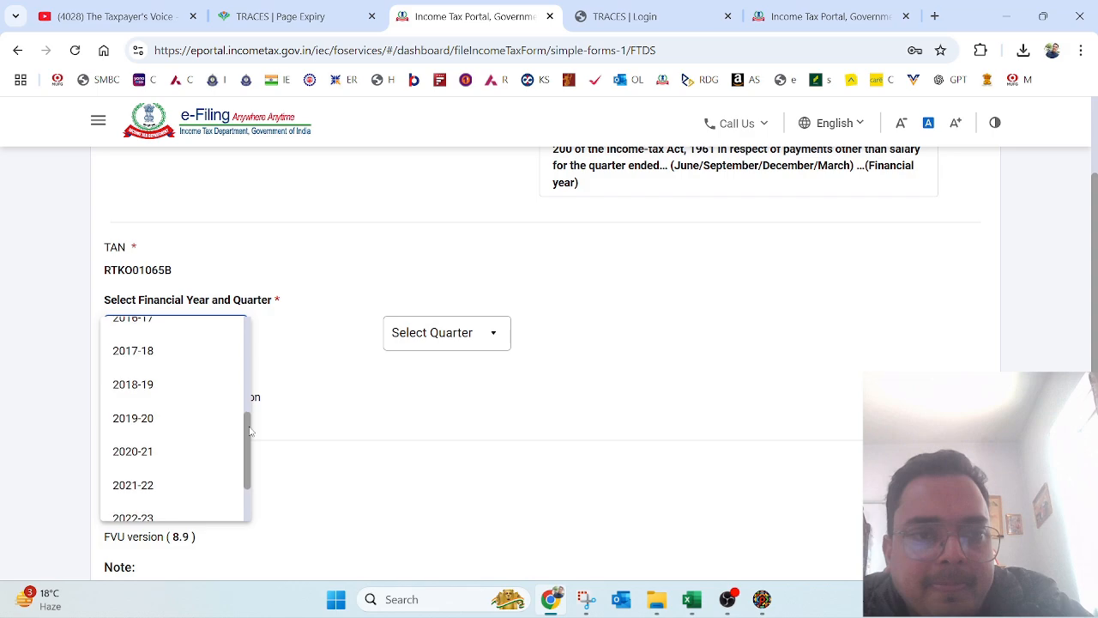
{"action": "left_click", "coordinate": [140, 418]}
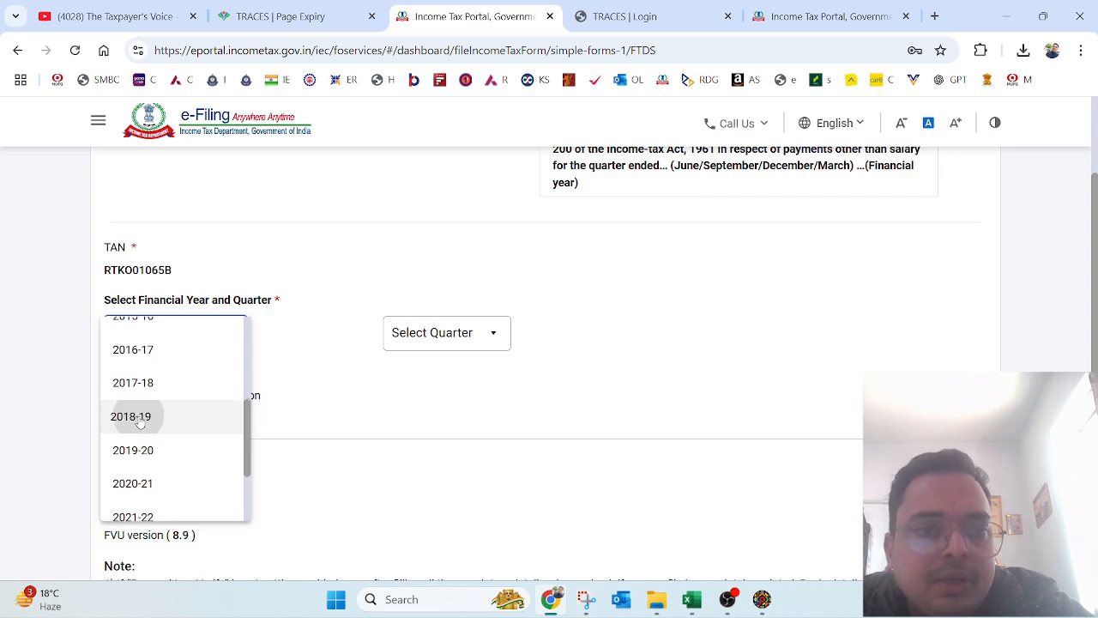
{"action": "left_click", "coordinate": [423, 333]}
{"action": "left_click", "coordinate": [421, 437]}
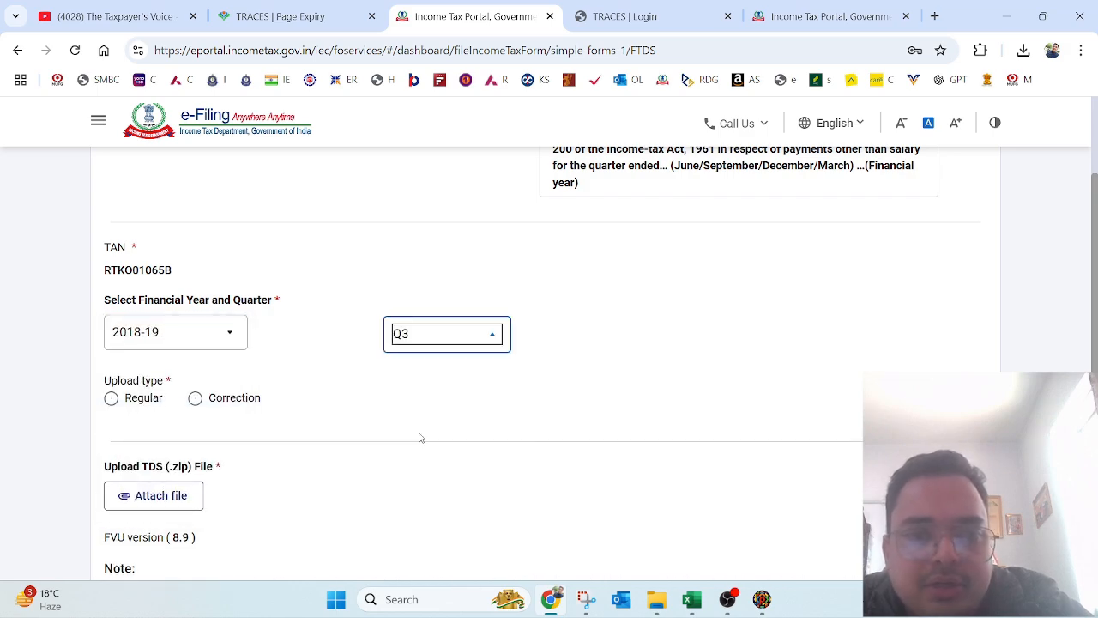
{"action": "left_click", "coordinate": [195, 398]}
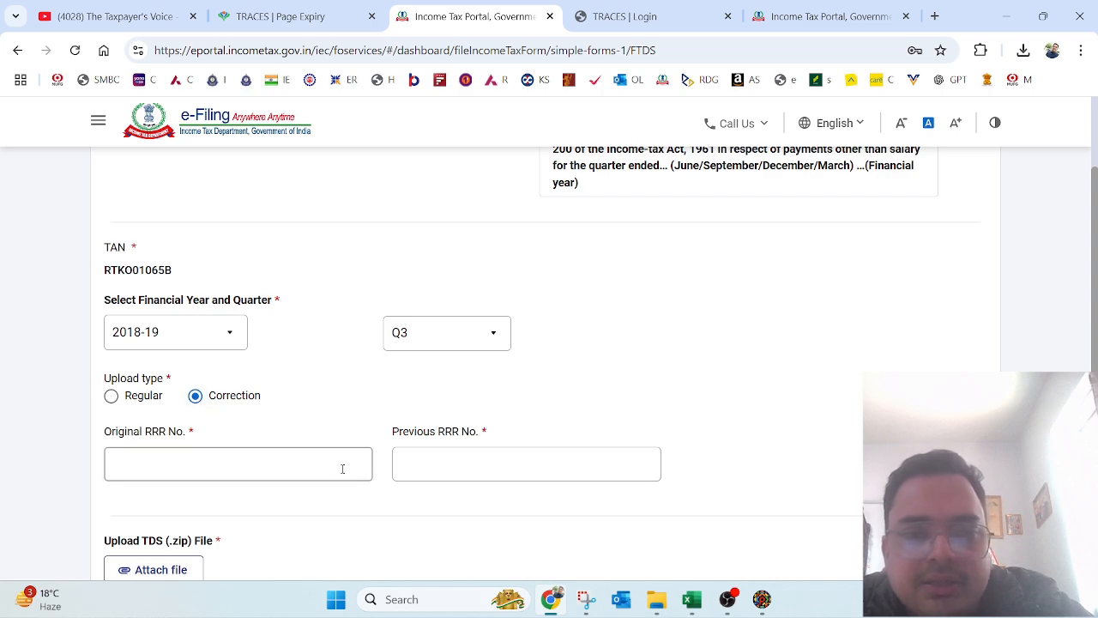
Step: Open the 2018-19 26Q Q3 .tds file as text and copy the original RRR number from line 2
{"action": "mouse_move", "coordinate": [656, 597]}
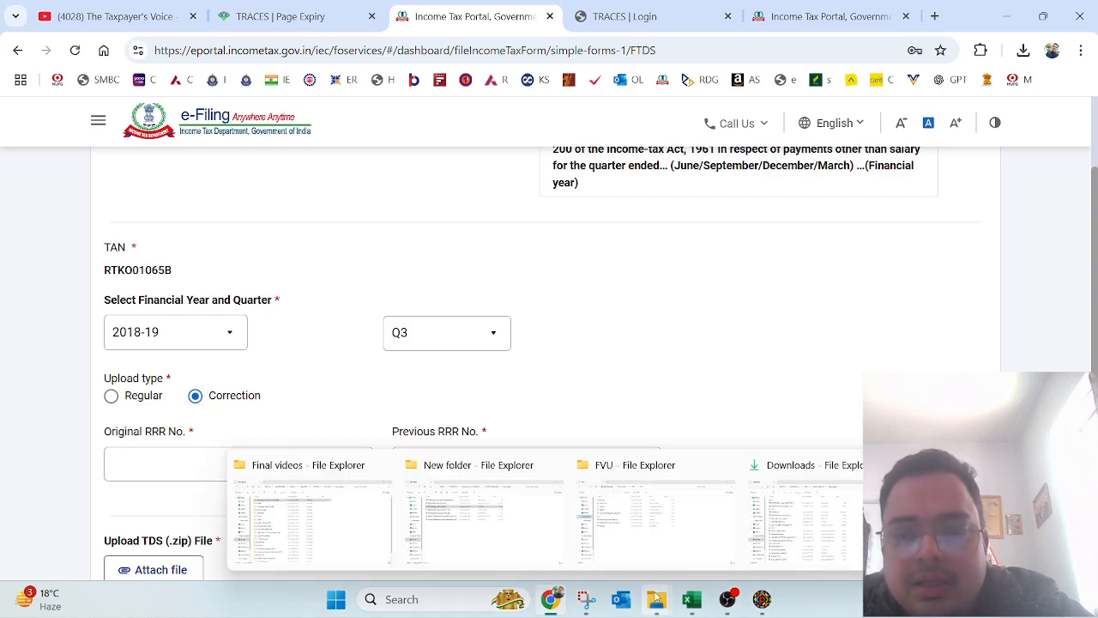
{"action": "mouse_move", "coordinate": [662, 536]}
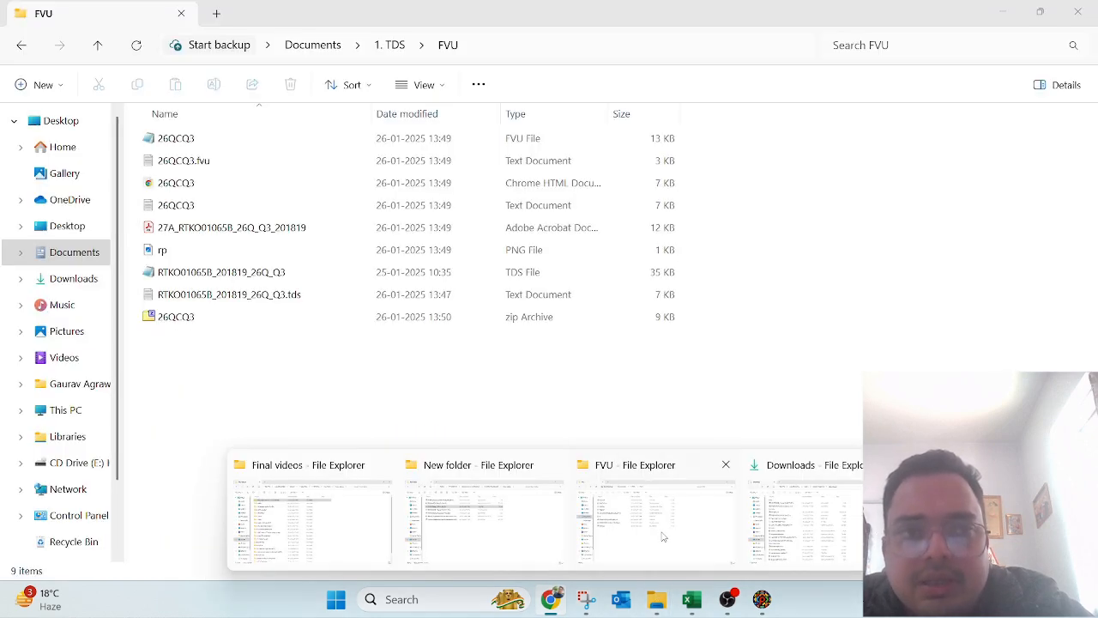
{"action": "left_click", "coordinate": [659, 524]}
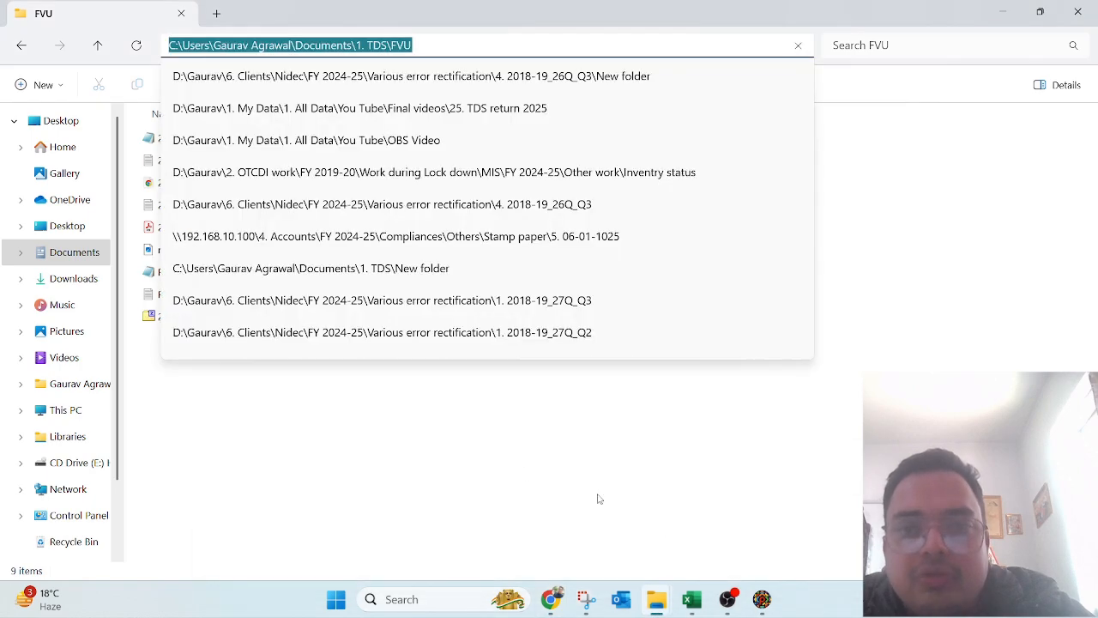
{"action": "left_click", "coordinate": [495, 454]}
{"action": "key", "text": "Down"}
{"action": "key", "text": "Up"}
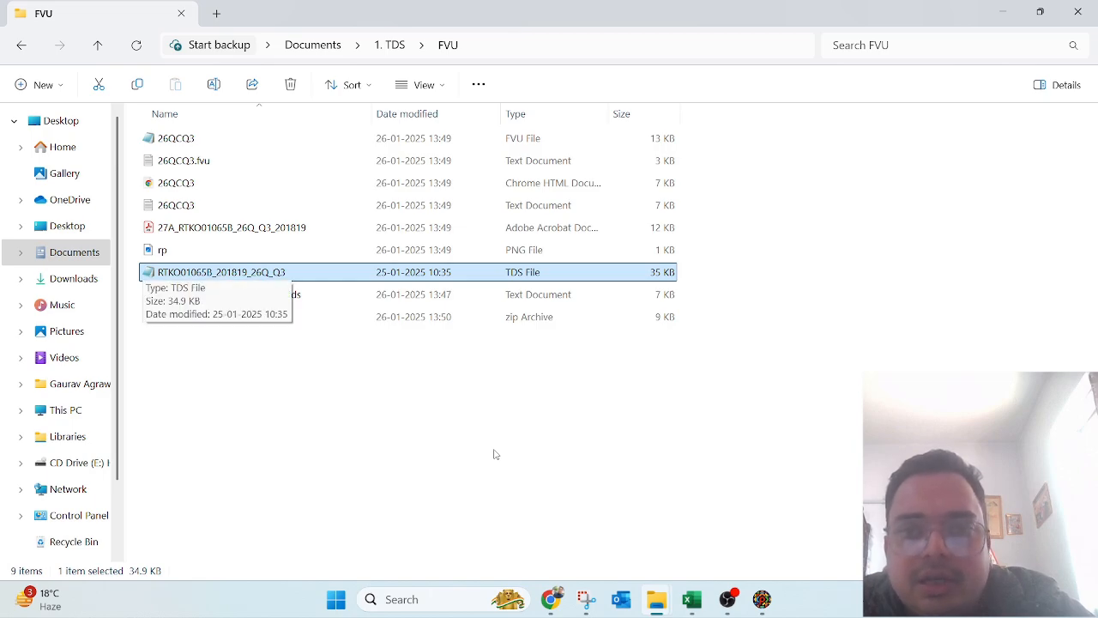
{"action": "key", "text": "Up"}
{"action": "key", "text": "Down"}
{"action": "key", "text": "Return"}
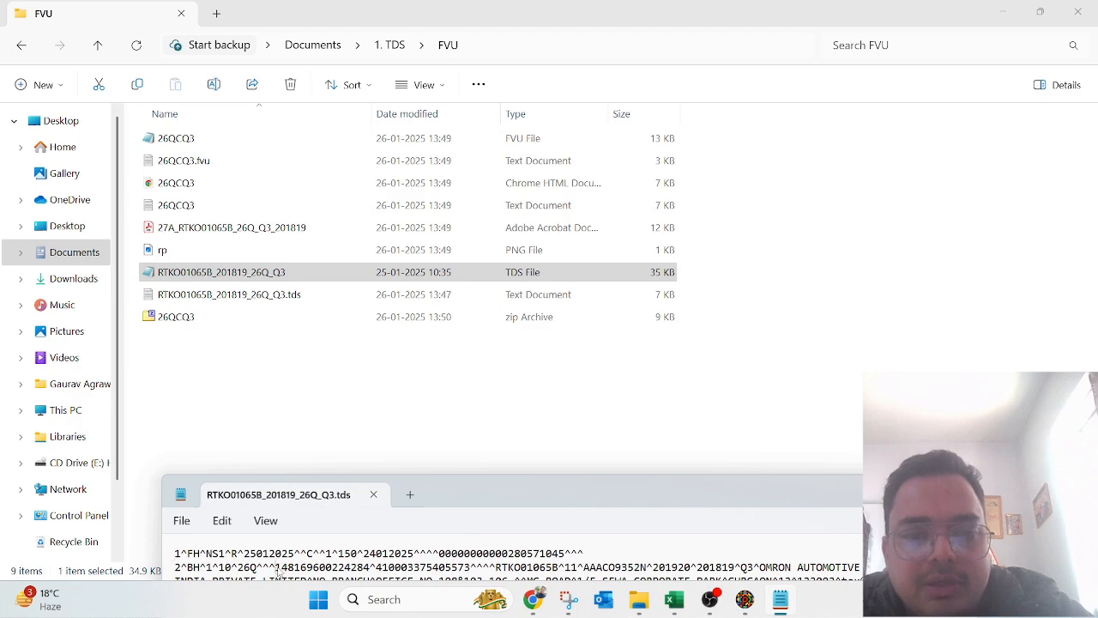
{"action": "left_click_drag", "start_coordinate": [276, 568], "coordinate": [374, 573]}
{"action": "key", "text": "ctrl+c"}
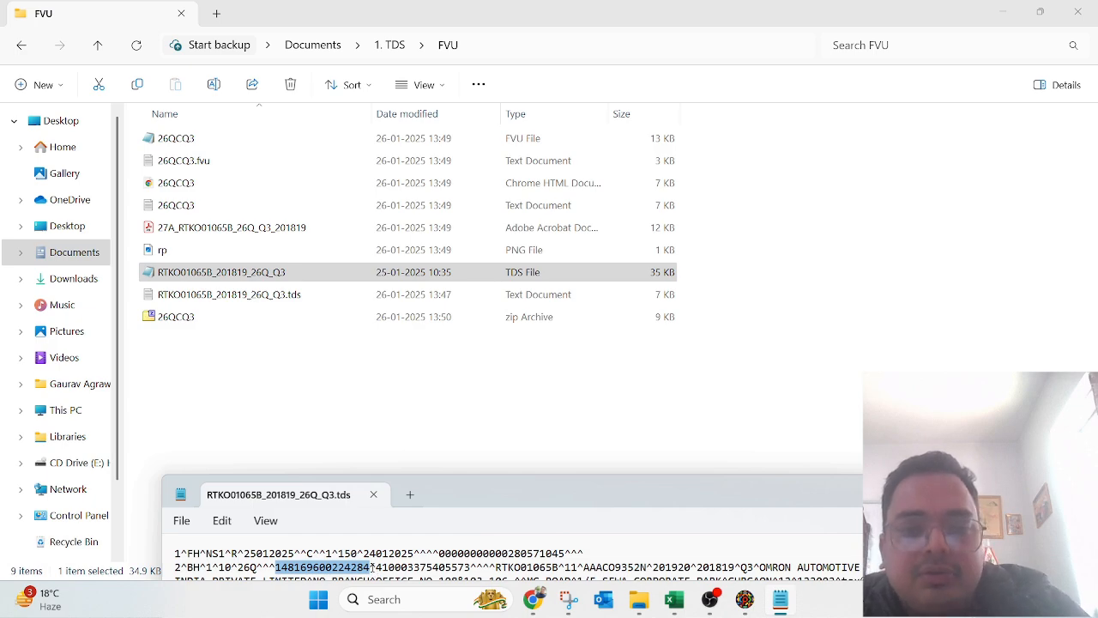
{"action": "key", "text": "alt+Tab"}
{"action": "key", "text": "alt+Tab"}
{"action": "key", "text": "Tab"}
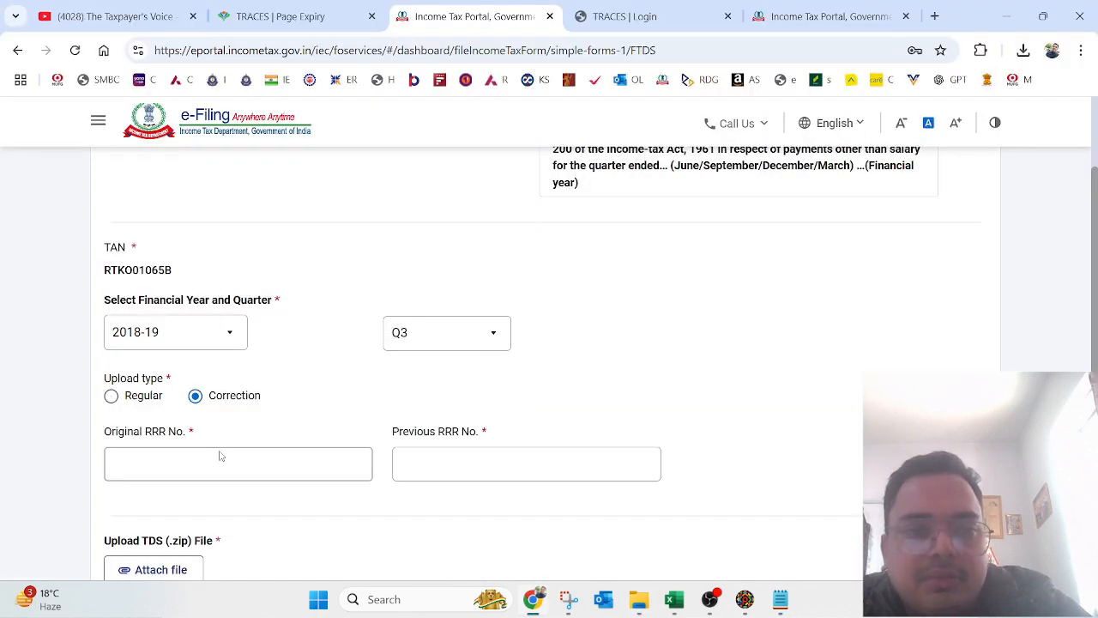
Step: Paste the Original RRR No., then copy and paste the Previous RRR No. from the .tds file
{"action": "right_click", "coordinate": [220, 455]}
{"action": "left_click", "coordinate": [176, 468]}
{"action": "key", "text": "ctrl+v"}
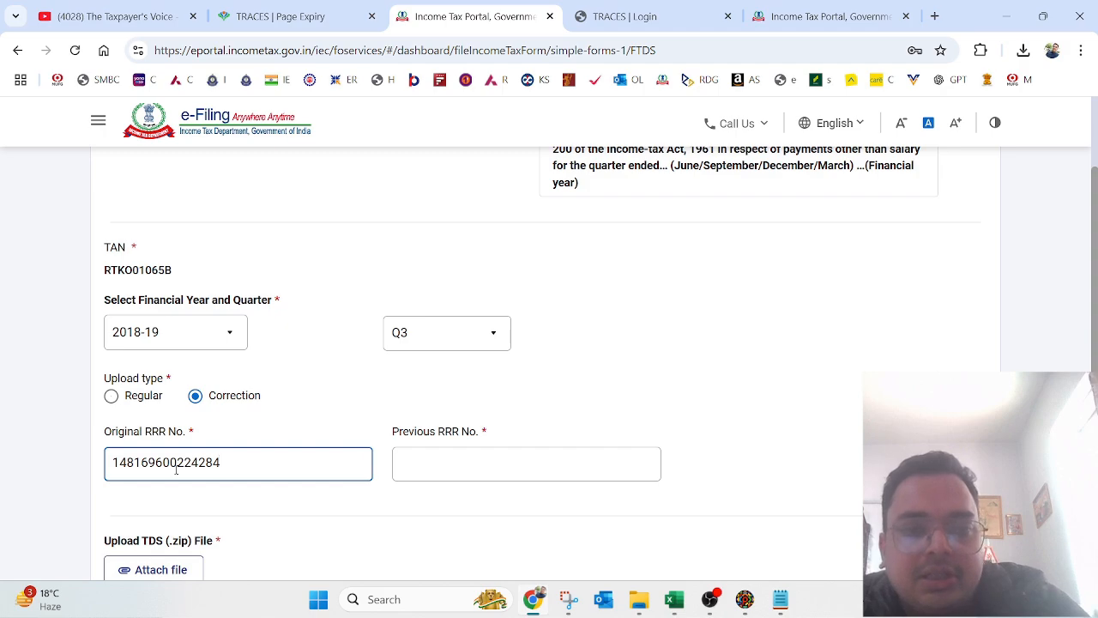
{"action": "key", "text": "alt+Tab"}
{"action": "key", "text": "alt+Tab"}
{"action": "key", "text": "alt+Tab"}
{"action": "key", "text": "Tab"}
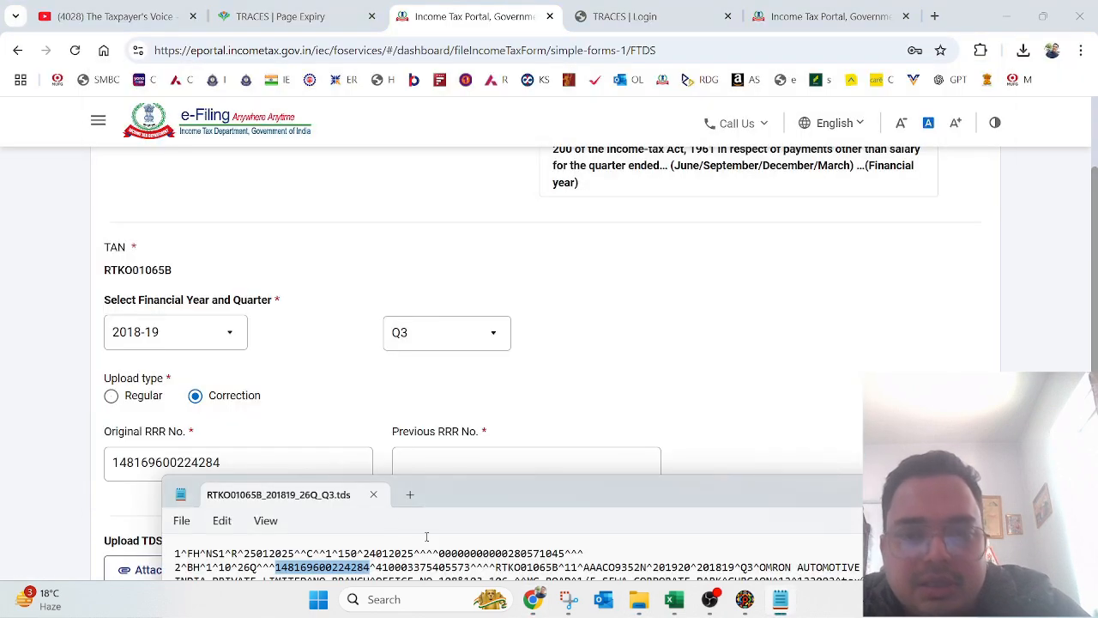
{"action": "left_click_drag", "start_coordinate": [377, 567], "coordinate": [473, 574]}
{"action": "key", "text": "ctrl+c"}
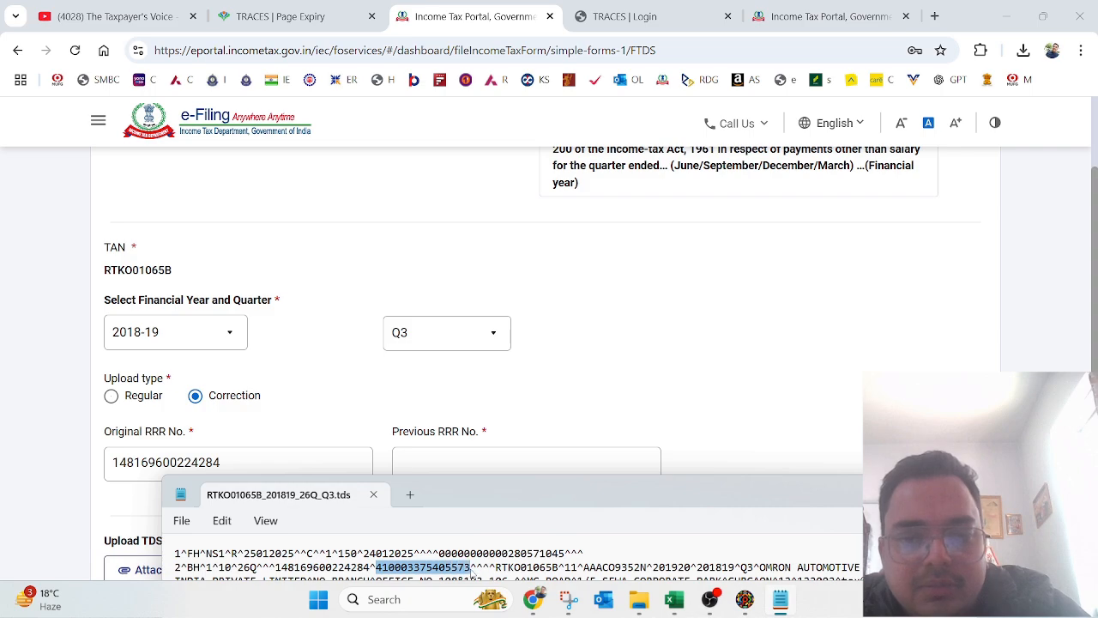
{"action": "key", "text": "alt+Tab"}
{"action": "left_click", "coordinate": [487, 465]}
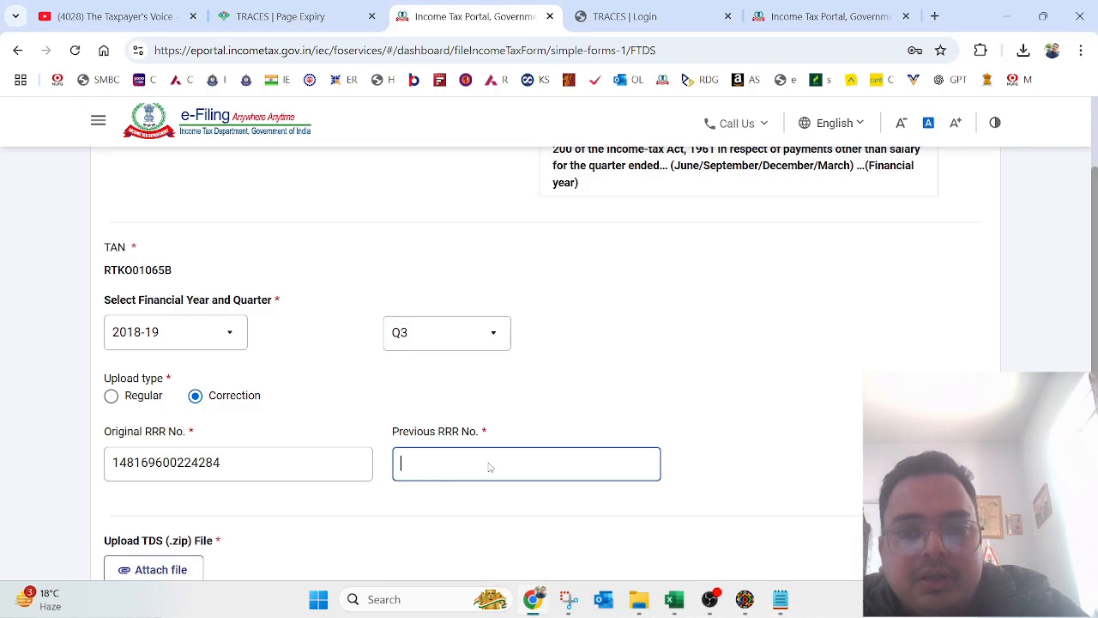
{"action": "right_click", "coordinate": [485, 466]}
{"action": "left_click", "coordinate": [464, 464]}
{"action": "key", "text": "ctrl+v"}
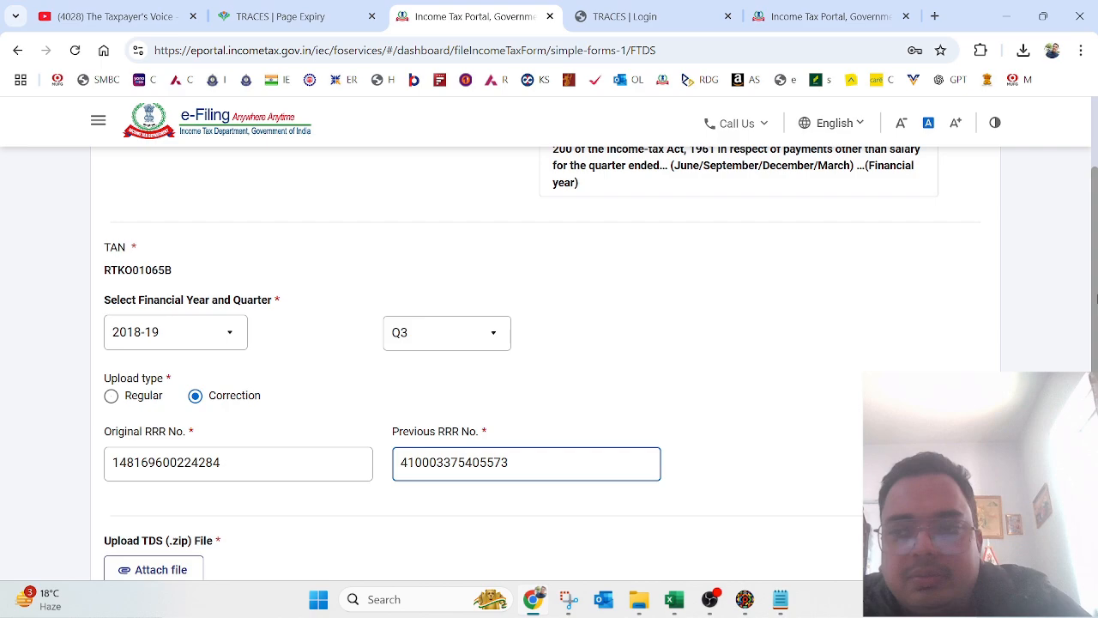
Step: Attach 26QCQ3.zip from the FVU folder as the TDS return file
{"action": "scroll", "coordinate": [339, 407], "scroll_direction": "down", "scroll_amount": 2}
{"action": "left_click", "coordinate": [159, 383]}
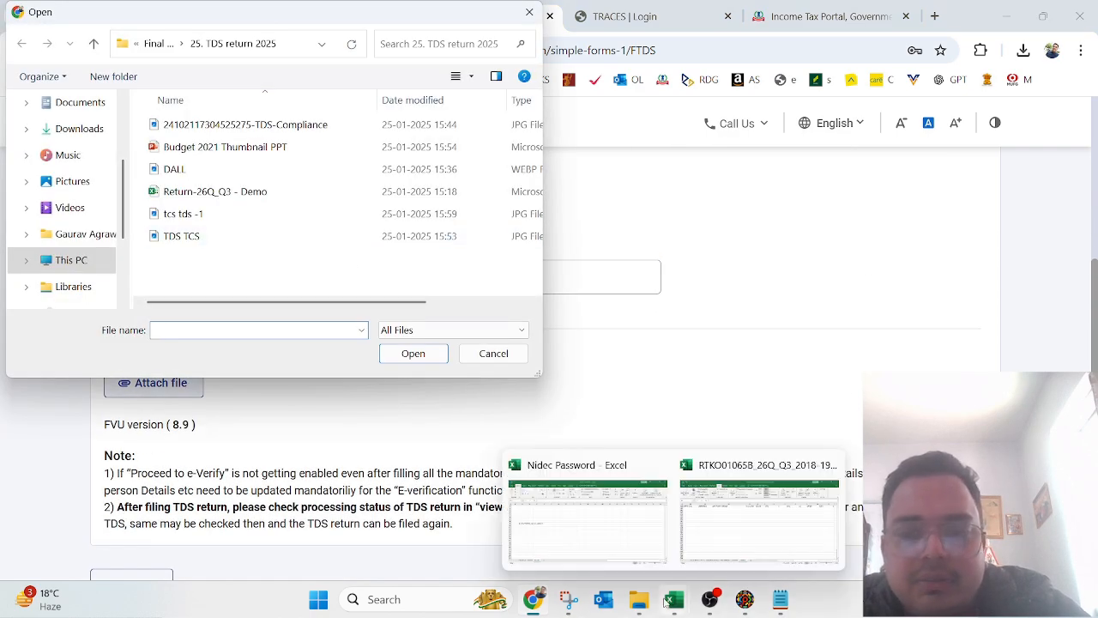
{"action": "mouse_move", "coordinate": [639, 599]}
{"action": "left_click", "coordinate": [639, 559]}
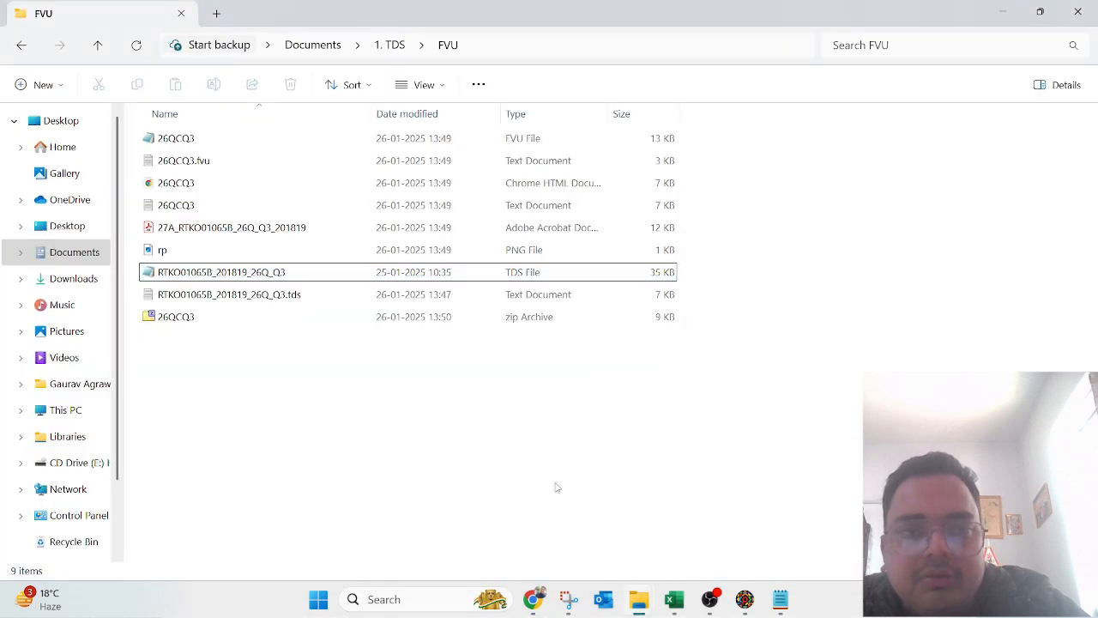
{"action": "key", "text": "alt+d"}
{"action": "key", "text": "ctrl+c"}
{"action": "key", "text": "alt+Tab"}
{"action": "left_click", "coordinate": [257, 49]}
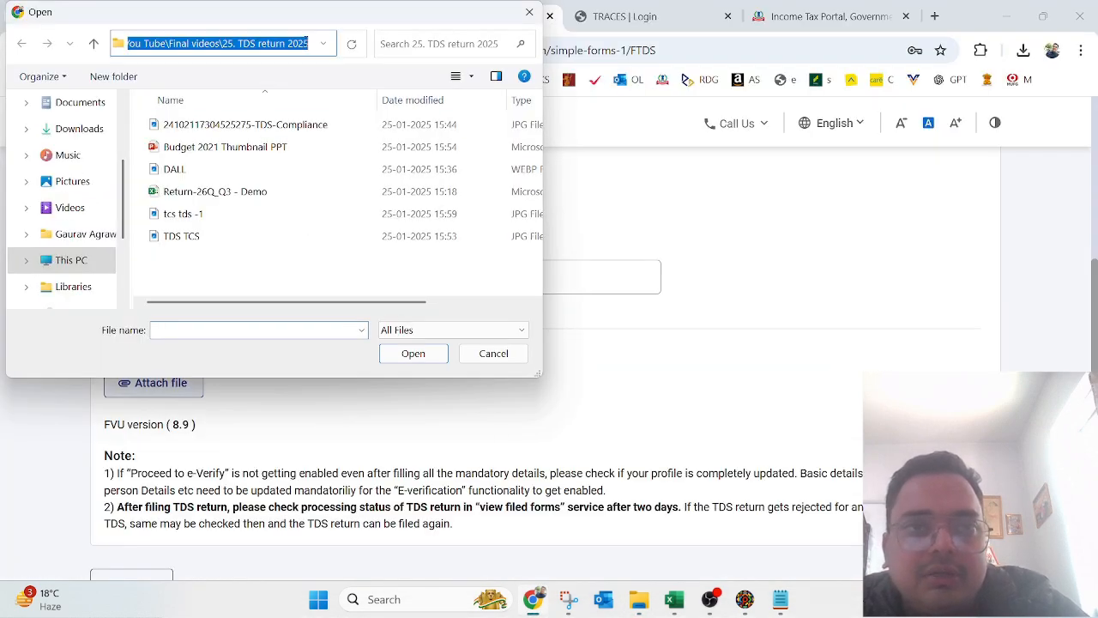
{"action": "key", "text": "ctrl+v"}
{"action": "key", "text": "Return"}
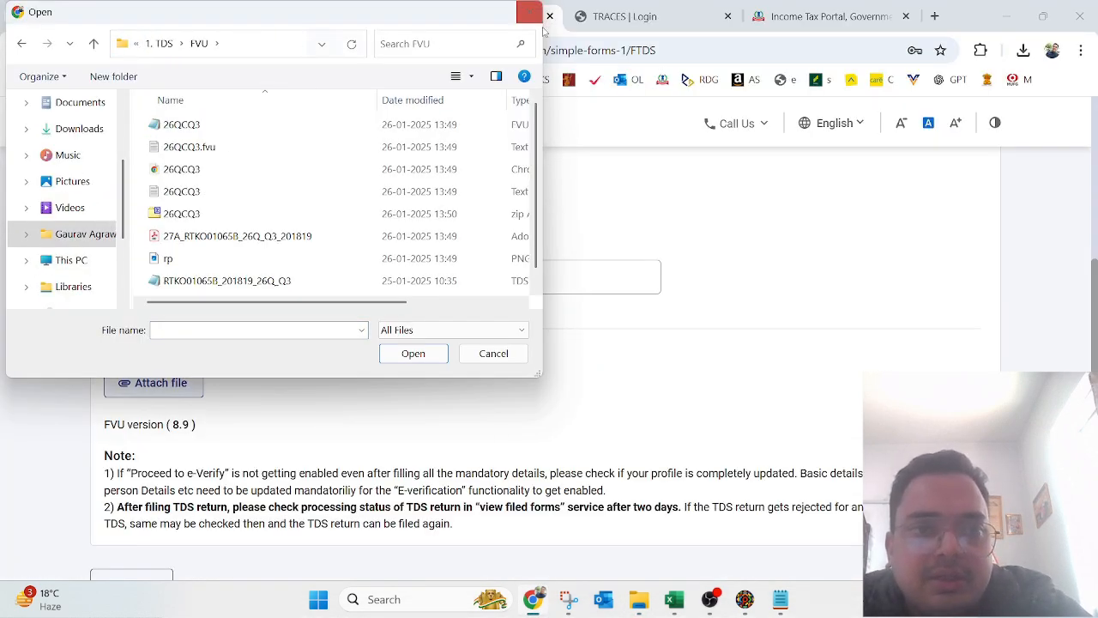
{"action": "left_click", "coordinate": [466, 214]}
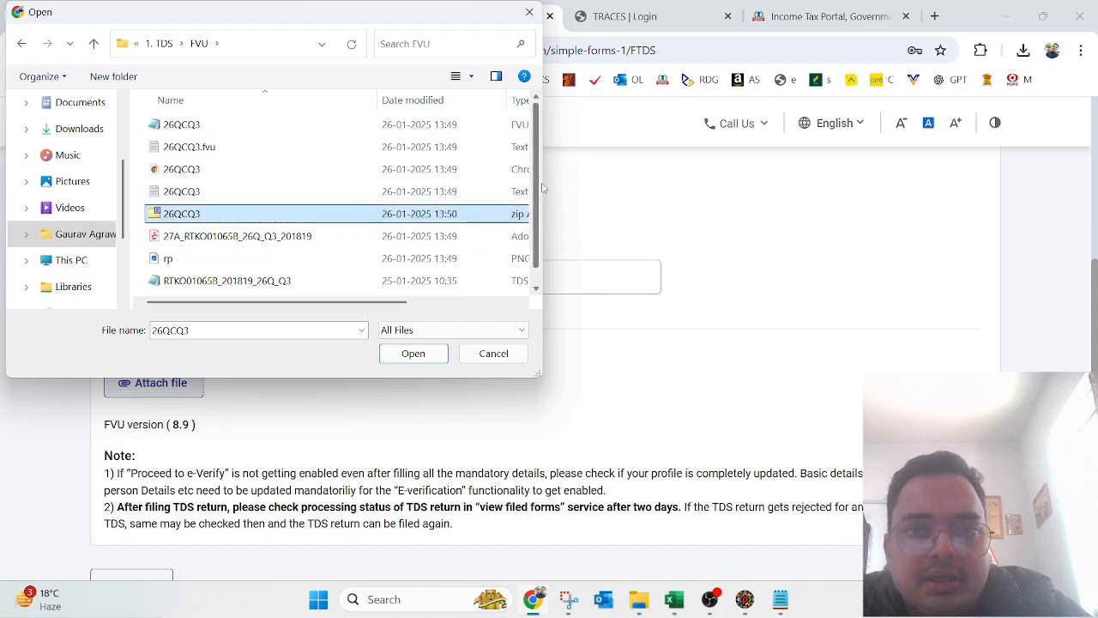
{"action": "scroll", "coordinate": [538, 190], "scroll_direction": "down", "scroll_amount": 1}
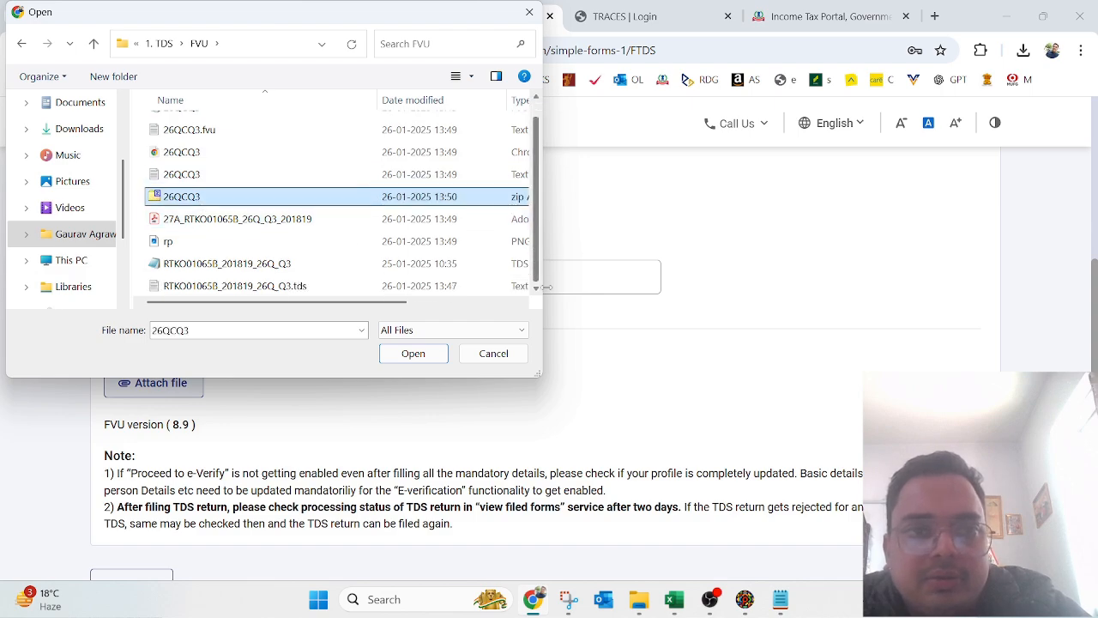
{"action": "left_click", "coordinate": [424, 359]}
{"action": "scroll", "coordinate": [721, 352], "scroll_direction": "down", "scroll_amount": 3}
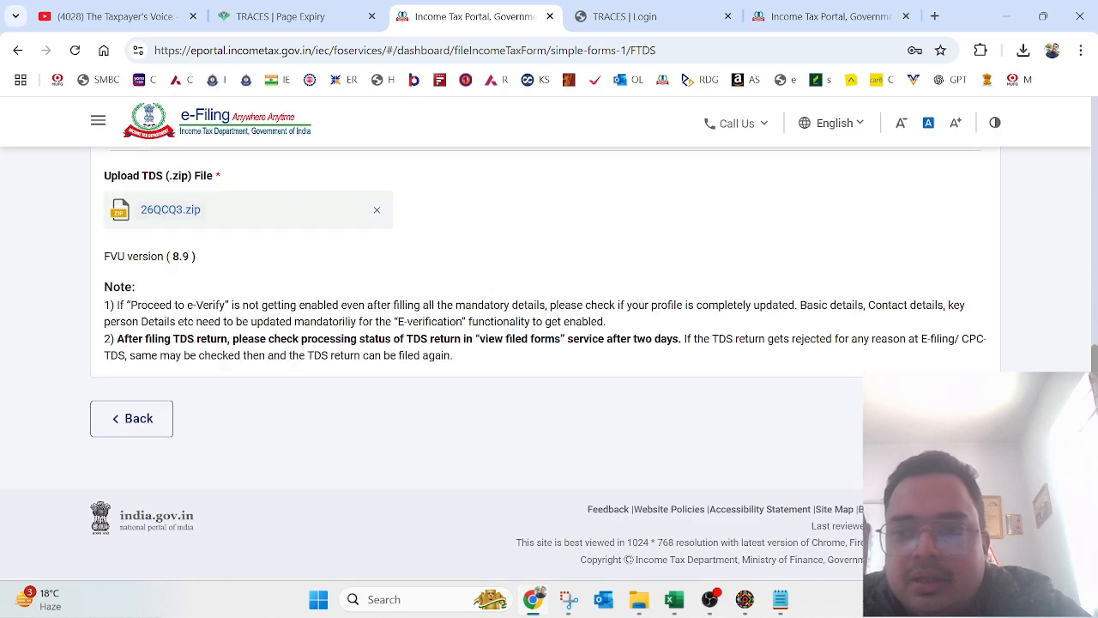
Step: Proceed to e-Verify with a Digital Signature Certificate, confirming the emsigner utility is installed
{"action": "left_click", "coordinate": [930, 418]}
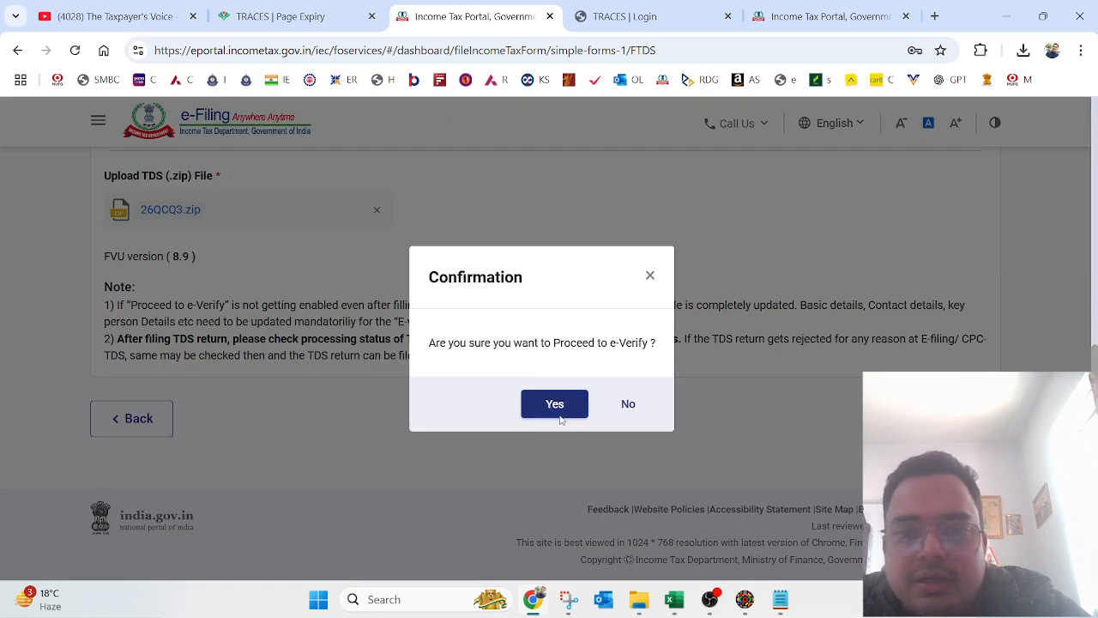
{"action": "left_click", "coordinate": [559, 413]}
{"action": "scroll", "coordinate": [730, 363], "scroll_direction": "down", "scroll_amount": 2}
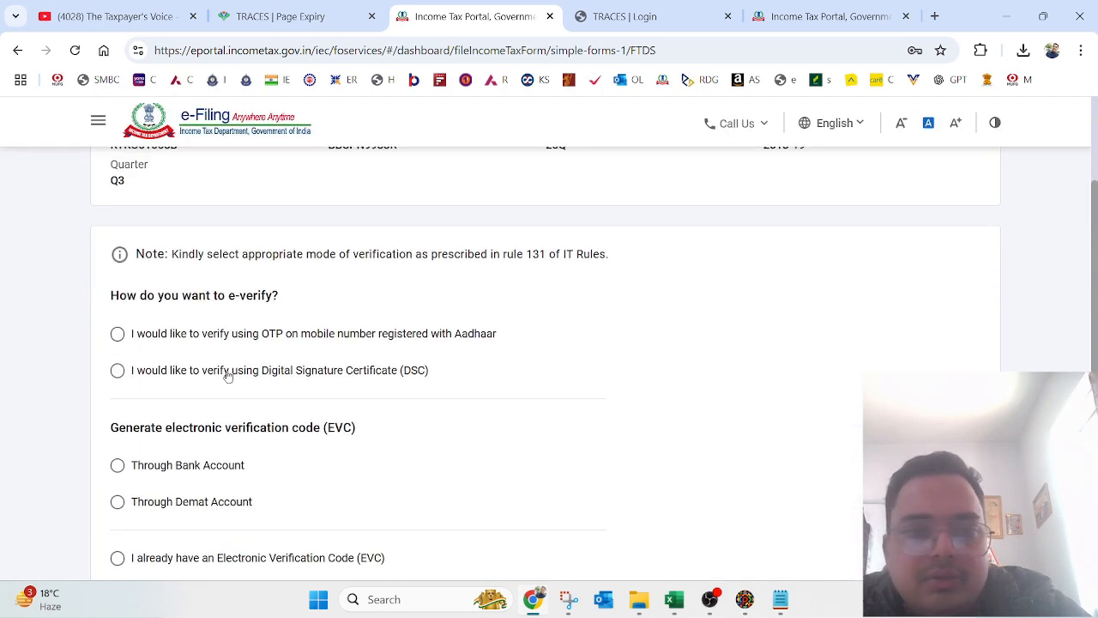
{"action": "left_click", "coordinate": [118, 371]}
{"action": "scroll", "coordinate": [627, 275], "scroll_direction": "down", "scroll_amount": 6}
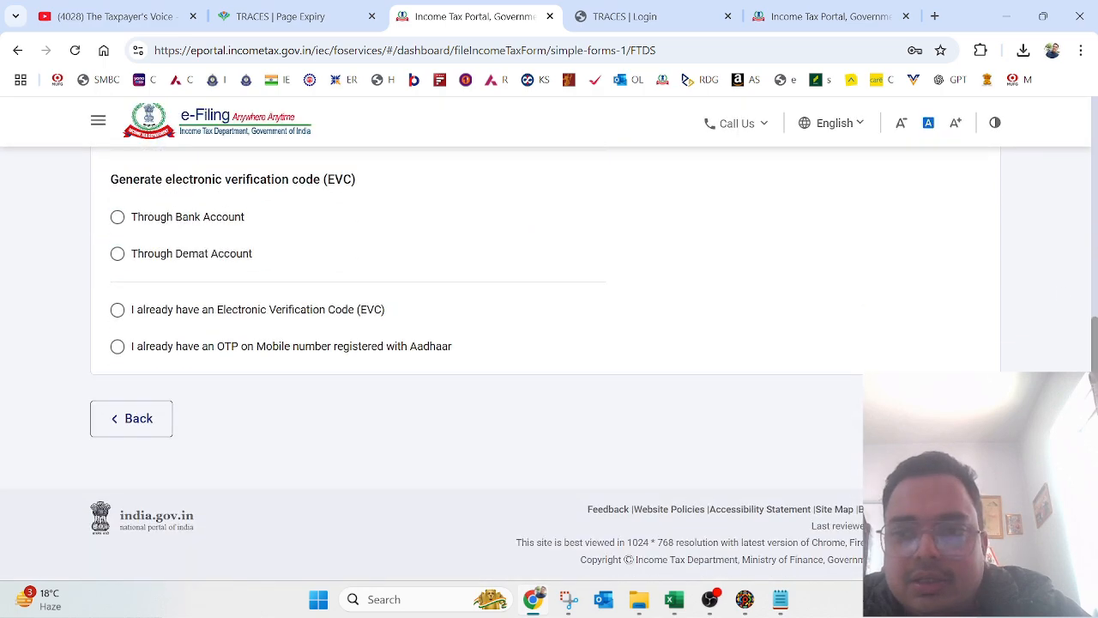
{"action": "scroll", "coordinate": [627, 276], "scroll_direction": "up", "scroll_amount": 3}
{"action": "left_click", "coordinate": [291, 238]}
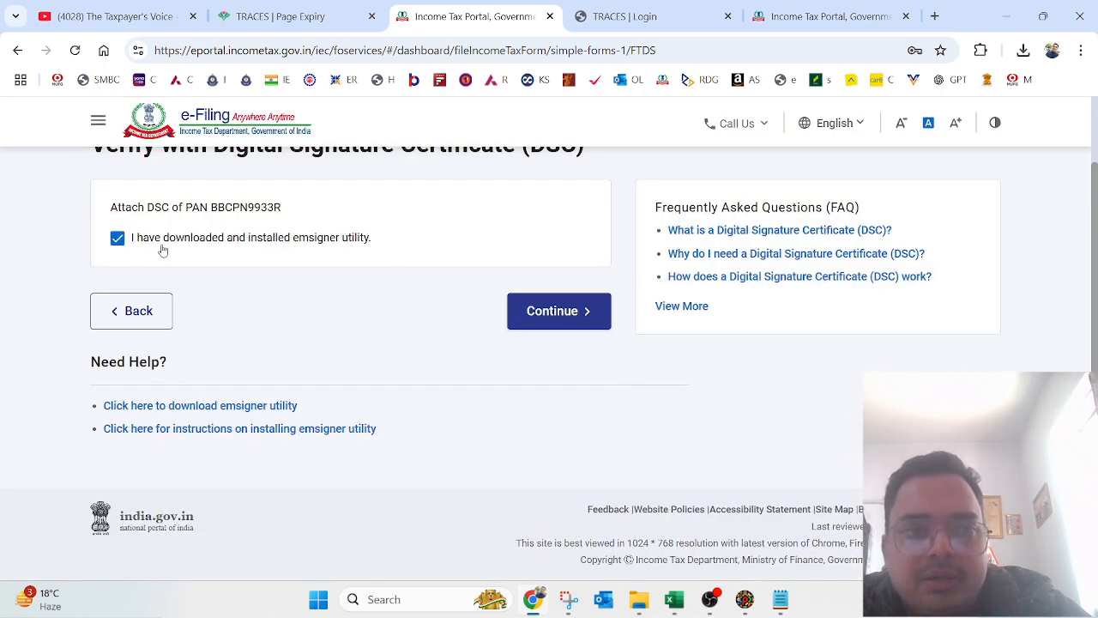
{"action": "left_click", "coordinate": [558, 313]}
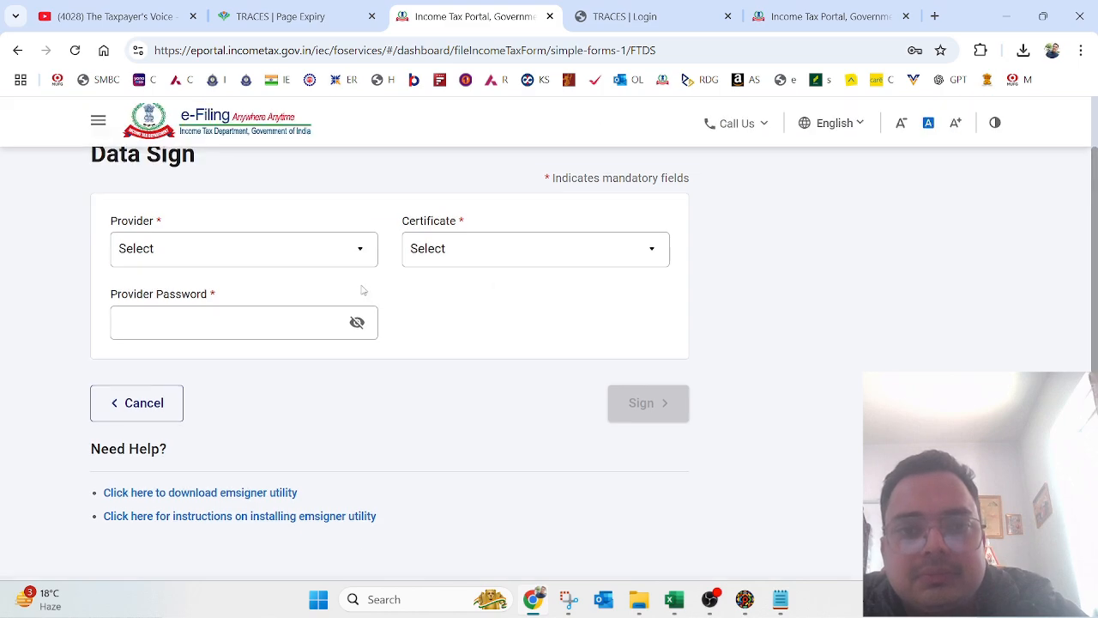
Step: Sign with the HyperPKI provider and its certificate, enter the provider password, and confirm submission
{"action": "left_click", "coordinate": [358, 260]}
{"action": "left_click", "coordinate": [324, 317]}
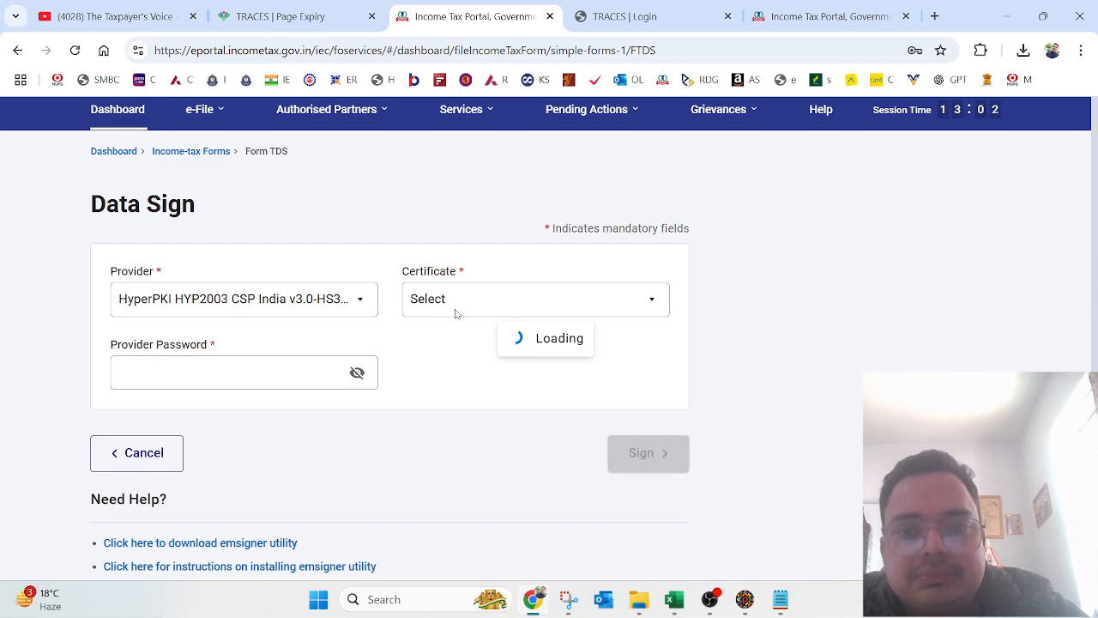
{"action": "left_click", "coordinate": [459, 276]}
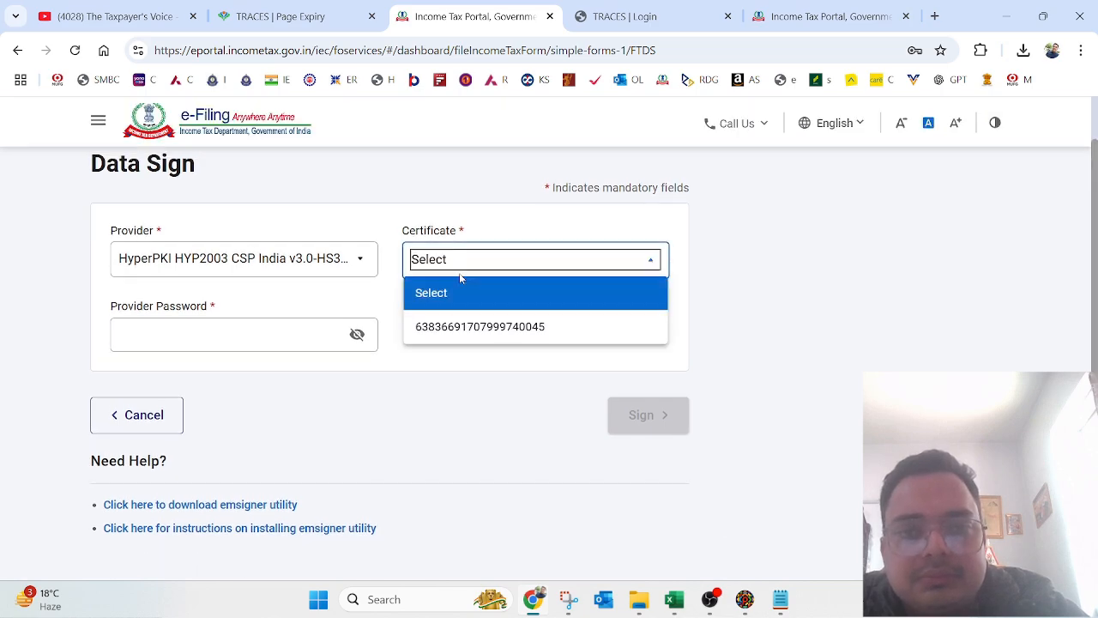
{"action": "left_click", "coordinate": [441, 326]}
{"action": "left_click", "coordinate": [292, 332]}
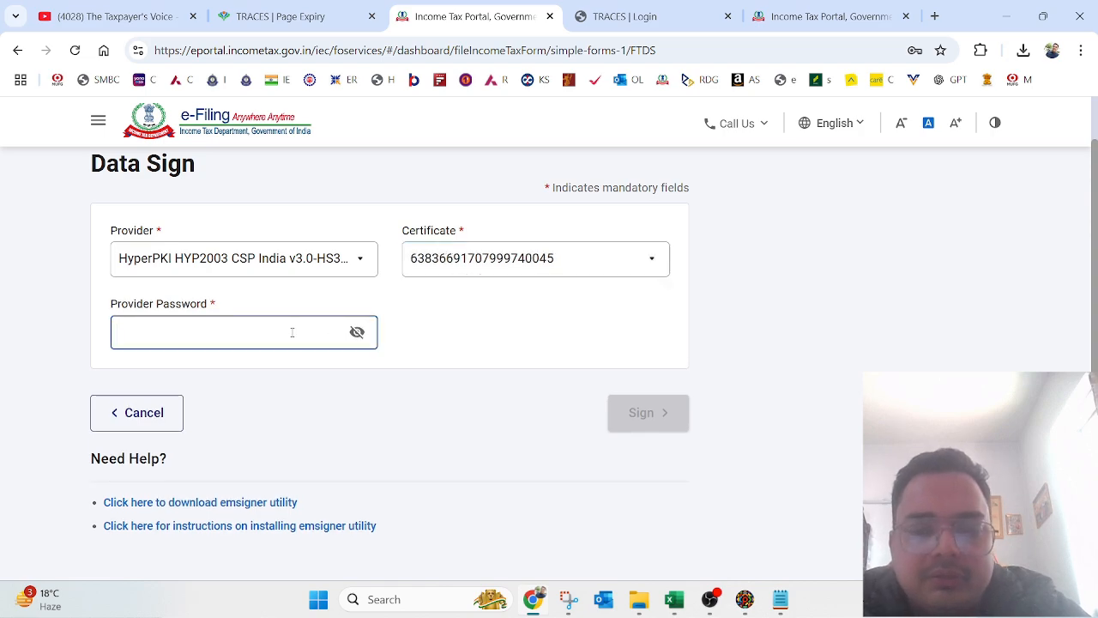
{"action": "type", "text": "••"}
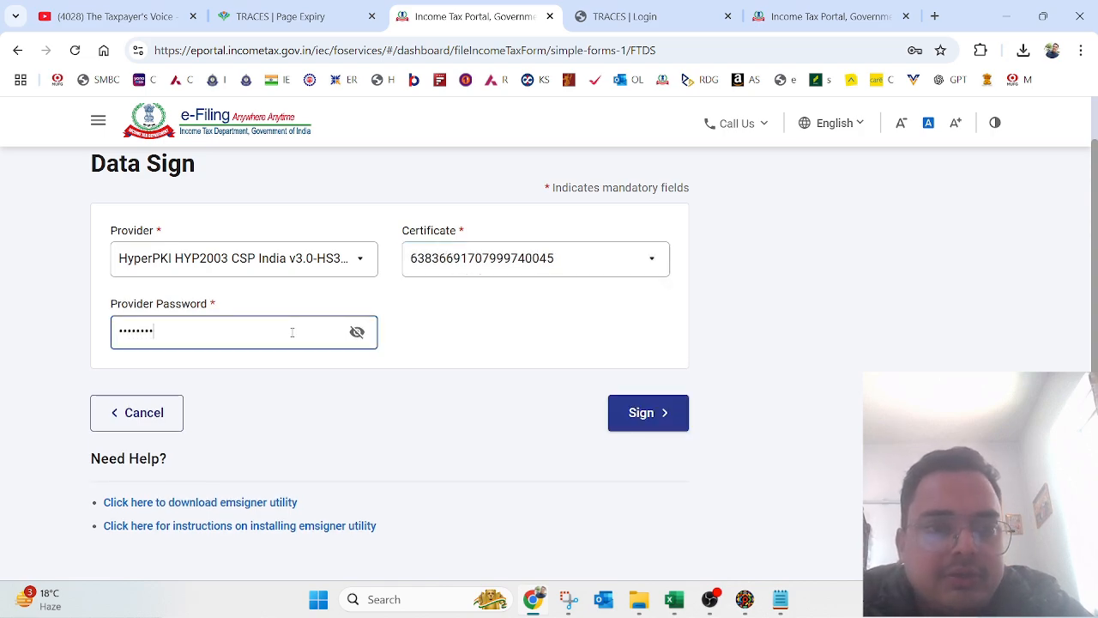
{"action": "type", "text": "••••••"}
{"action": "left_click", "coordinate": [644, 411]}
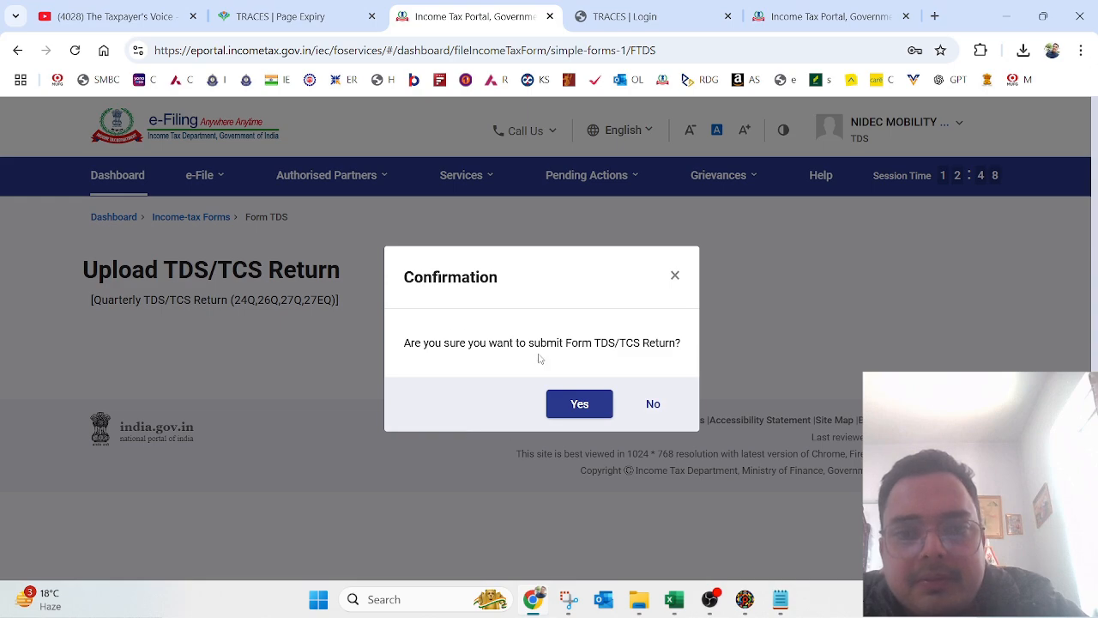
{"action": "left_click", "coordinate": [585, 412]}
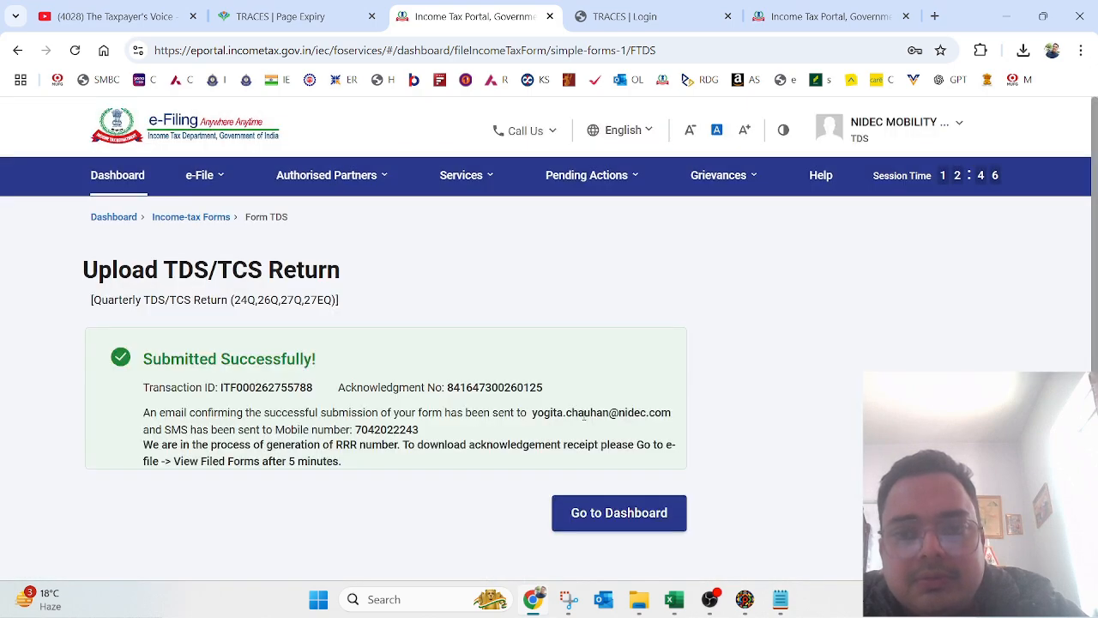
Step: Return to the dashboard and open e-File > Income Tax Forms > View Filed Forms
{"action": "scroll", "coordinate": [704, 467], "scroll_direction": "down", "scroll_amount": 2}
{"action": "left_click", "coordinate": [574, 416]}
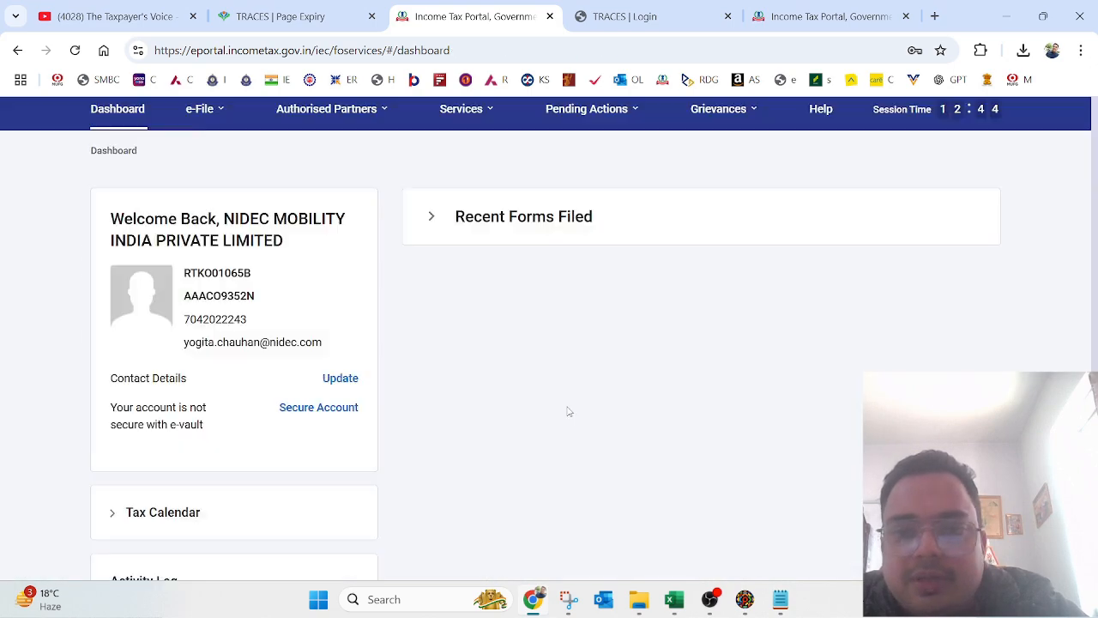
{"action": "scroll", "coordinate": [520, 379], "scroll_direction": "up", "scroll_amount": 2}
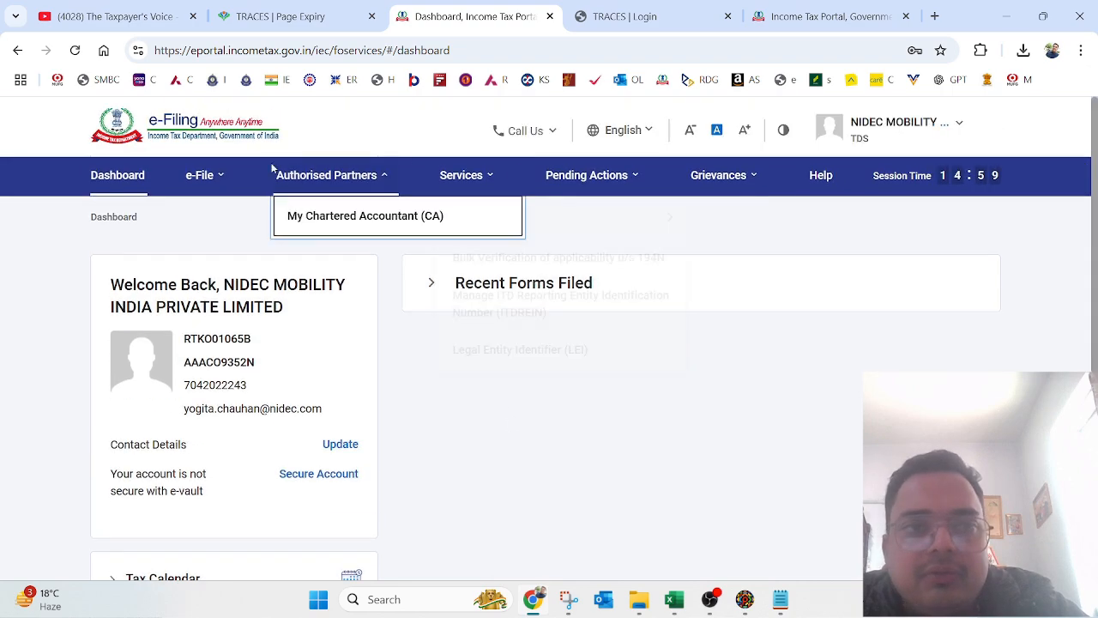
{"action": "mouse_move", "coordinate": [209, 175]}
{"action": "mouse_move", "coordinate": [245, 216]}
{"action": "left_click", "coordinate": [467, 247]}
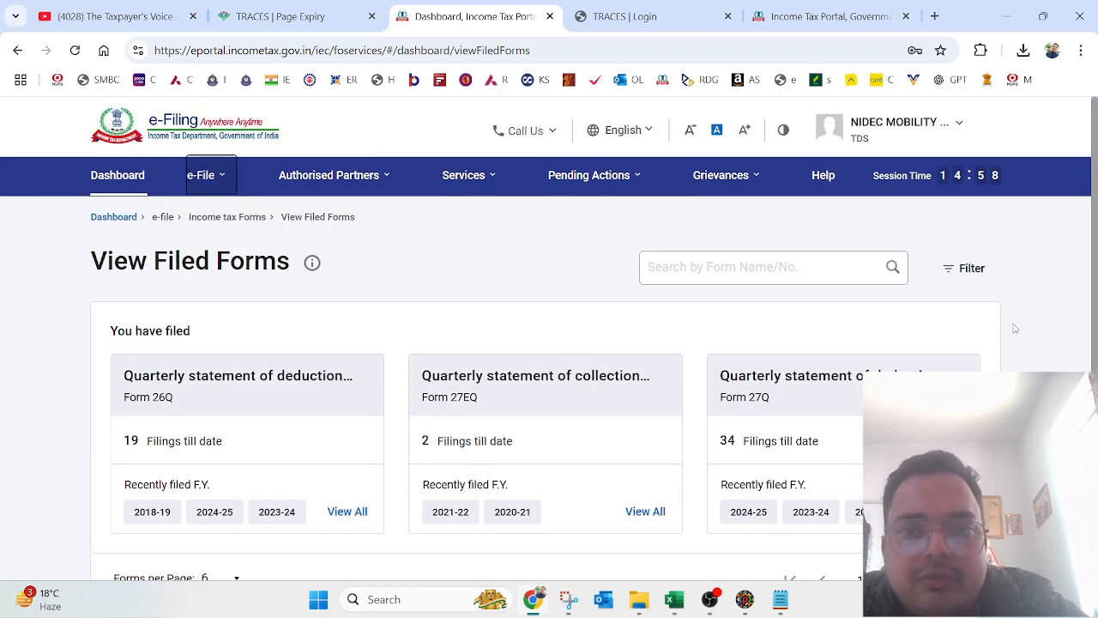
Step: Show Form 26Q 2018-19 filings and check the Q3 correction's details, then return to the list
{"action": "scroll", "coordinate": [1014, 329], "scroll_direction": "down", "scroll_amount": 2}
{"action": "left_click", "coordinate": [152, 358]}
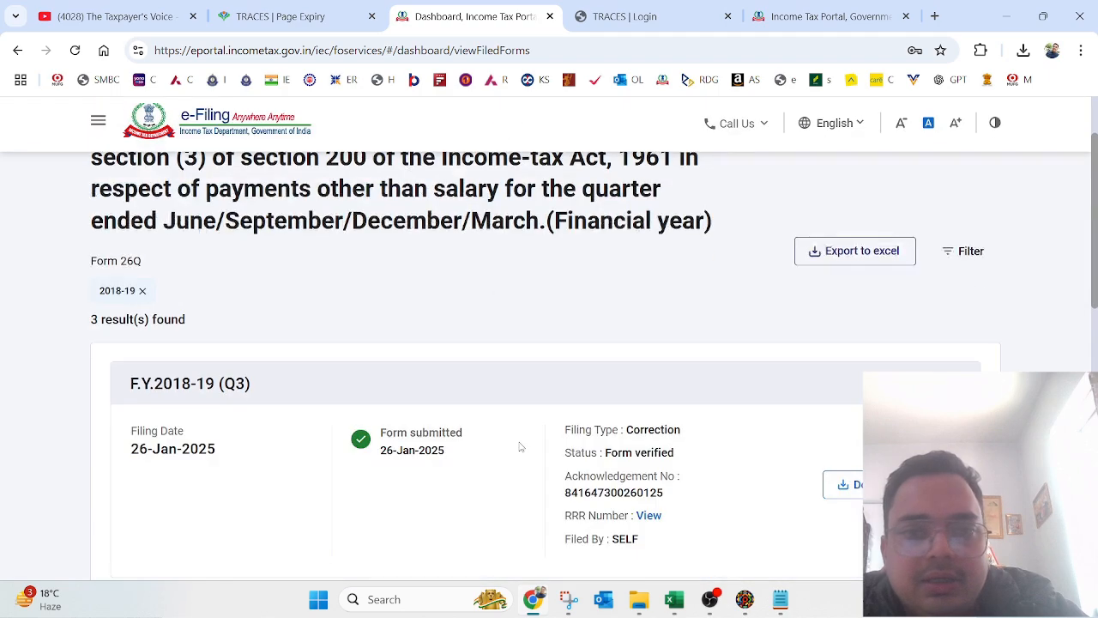
{"action": "scroll", "coordinate": [520, 446], "scroll_direction": "down", "scroll_amount": 3}
{"action": "scroll", "coordinate": [473, 220], "scroll_direction": "up", "scroll_amount": 1}
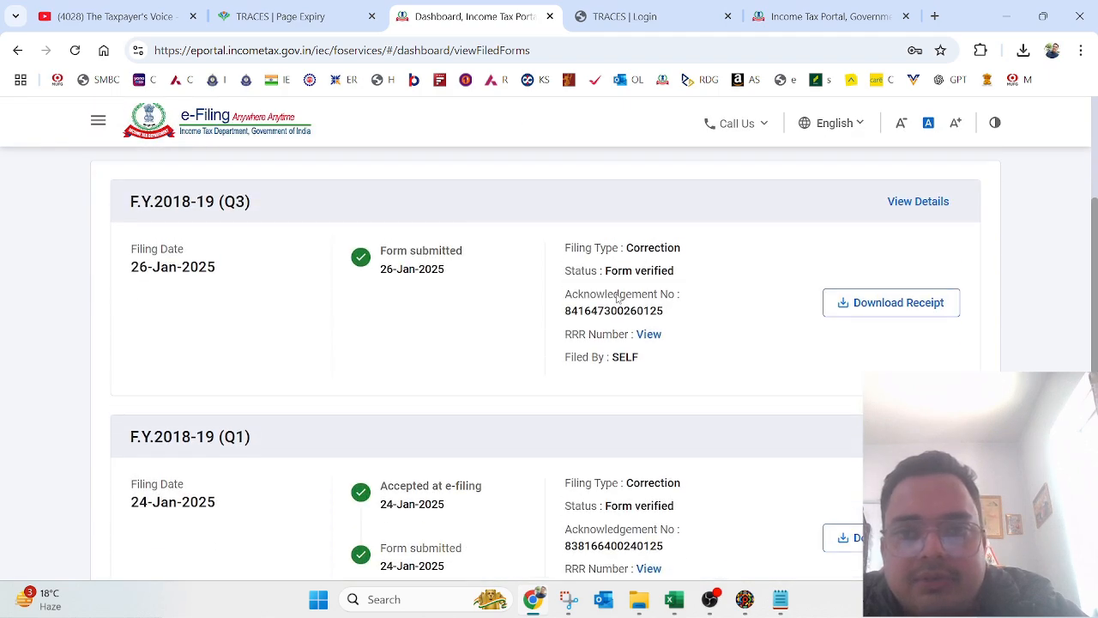
{"action": "left_click_drag", "start_coordinate": [1095, 279], "coordinate": [1096, 248]}
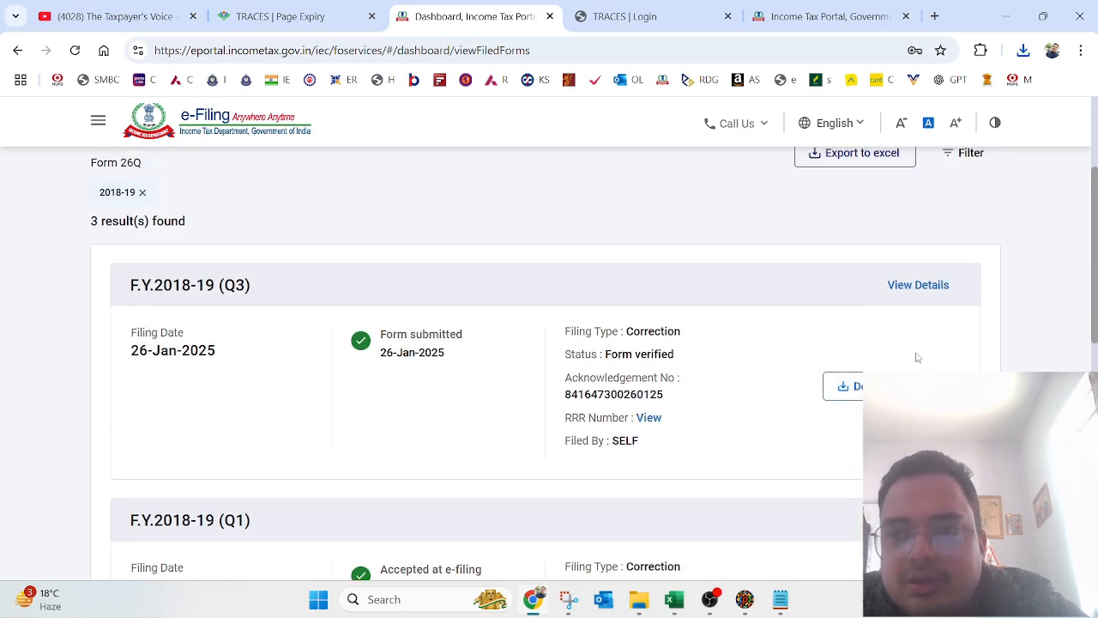
{"action": "left_click", "coordinate": [920, 285]}
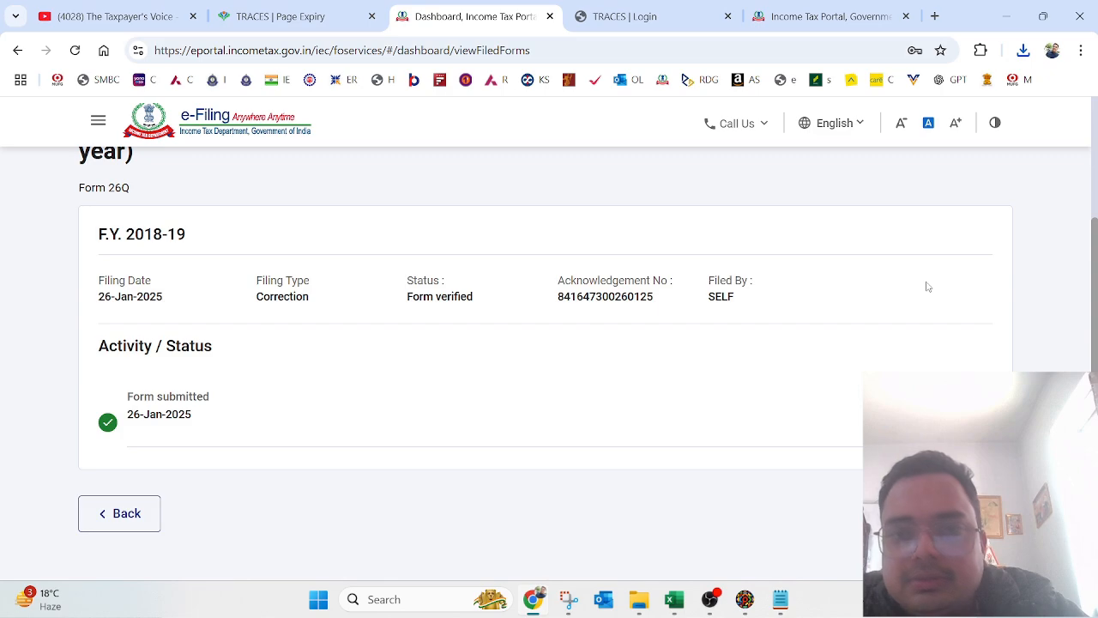
{"action": "left_click", "coordinate": [114, 514]}
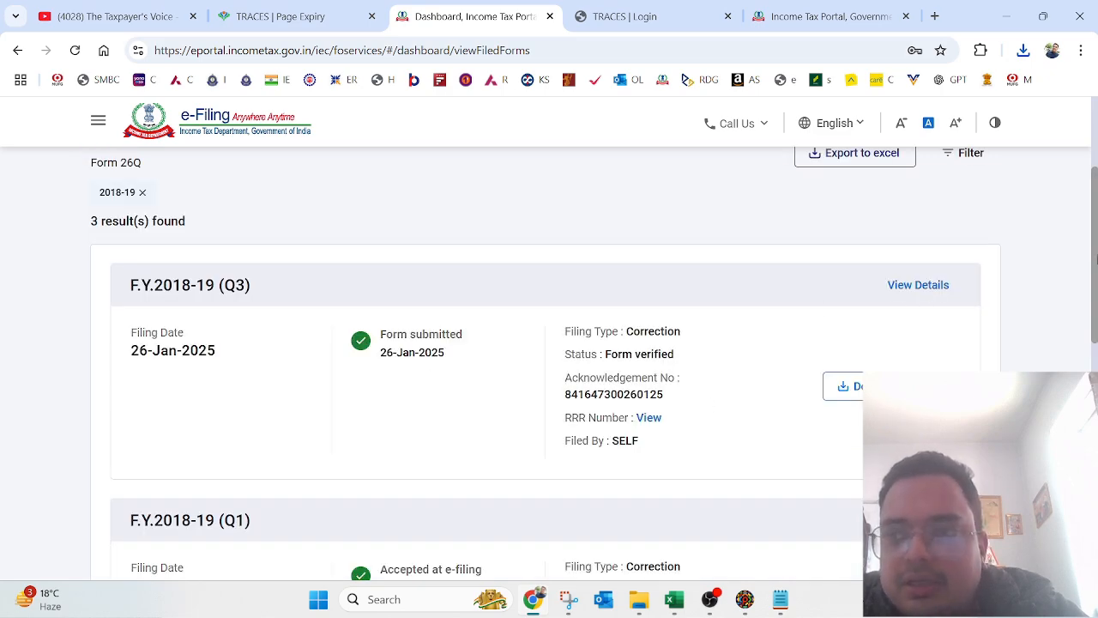
{"action": "scroll", "coordinate": [1095, 249], "scroll_direction": "up", "scroll_amount": 1}
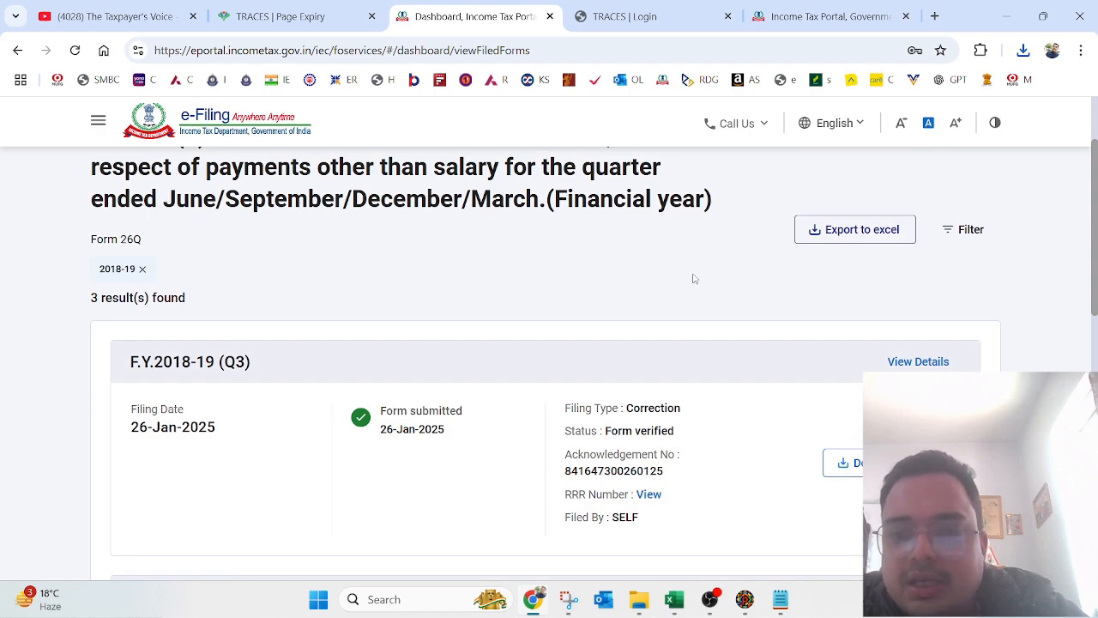